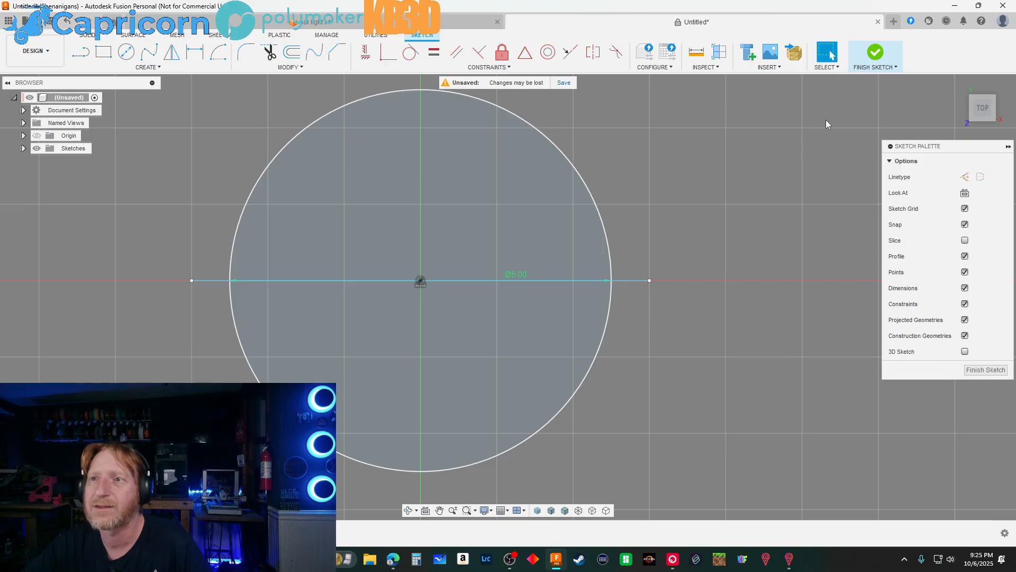
pyautogui.click(217, 52)
pyautogui.click(610, 281)
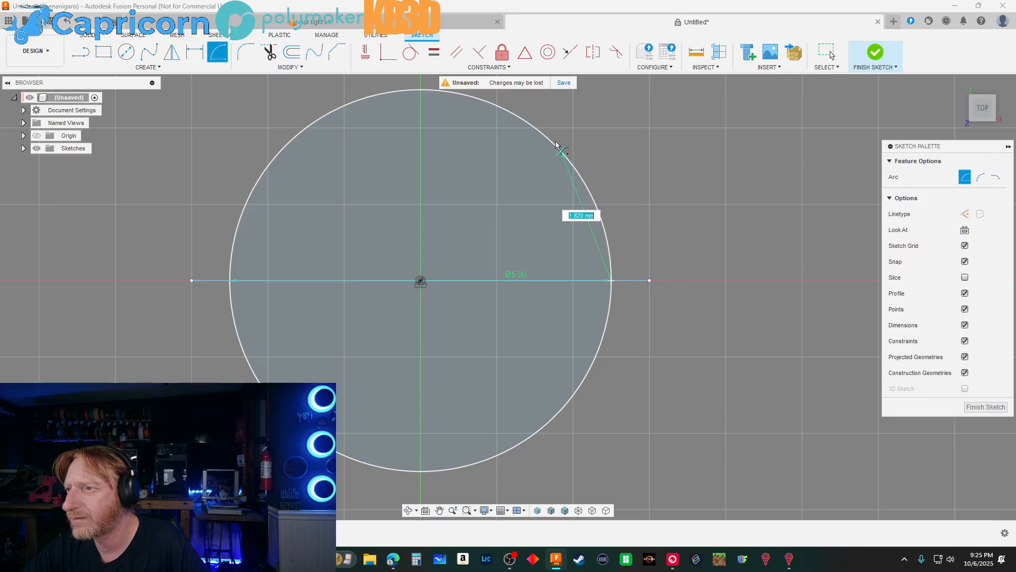
pyautogui.rightClick(658, 201)
pyautogui.click(669, 228)
pyautogui.rightClick(650, 207)
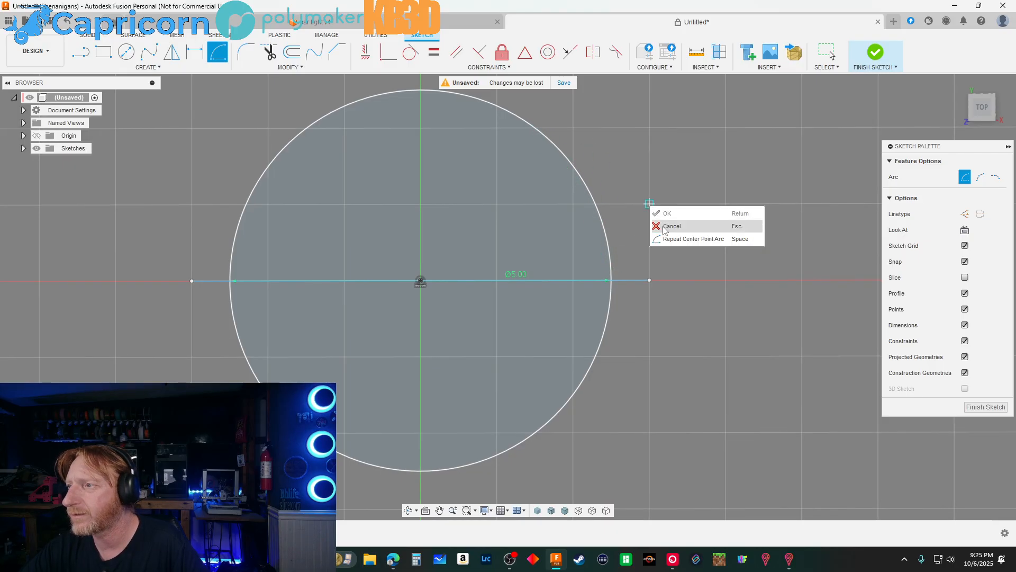
pyautogui.click(651, 226)
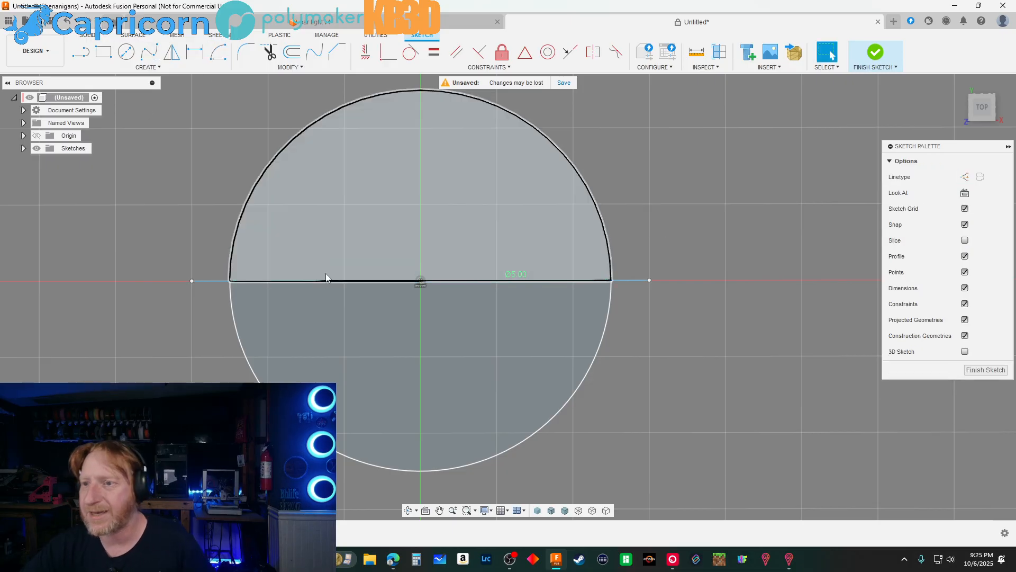
# Convert the horizontal line through the circle's center into a construction line
pyautogui.click(325, 280)
pyautogui.press('x')
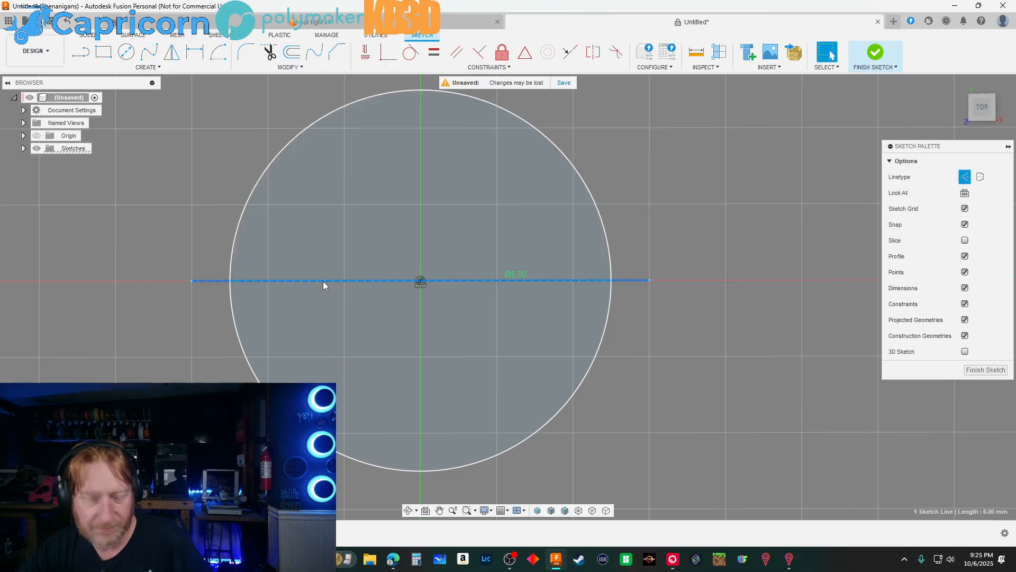
pyautogui.click(81, 52)
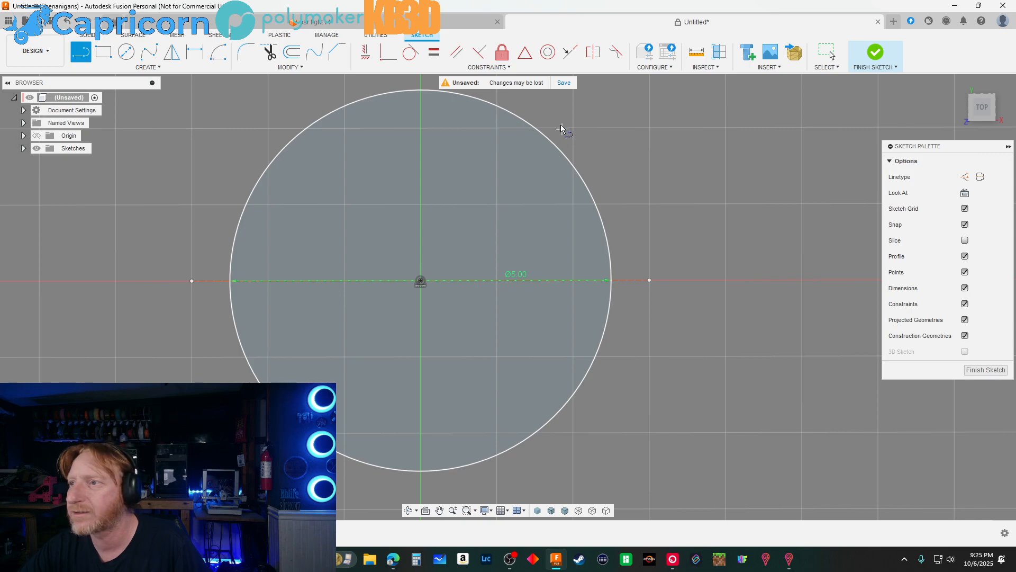
pyautogui.scroll(-3, 514, 170)
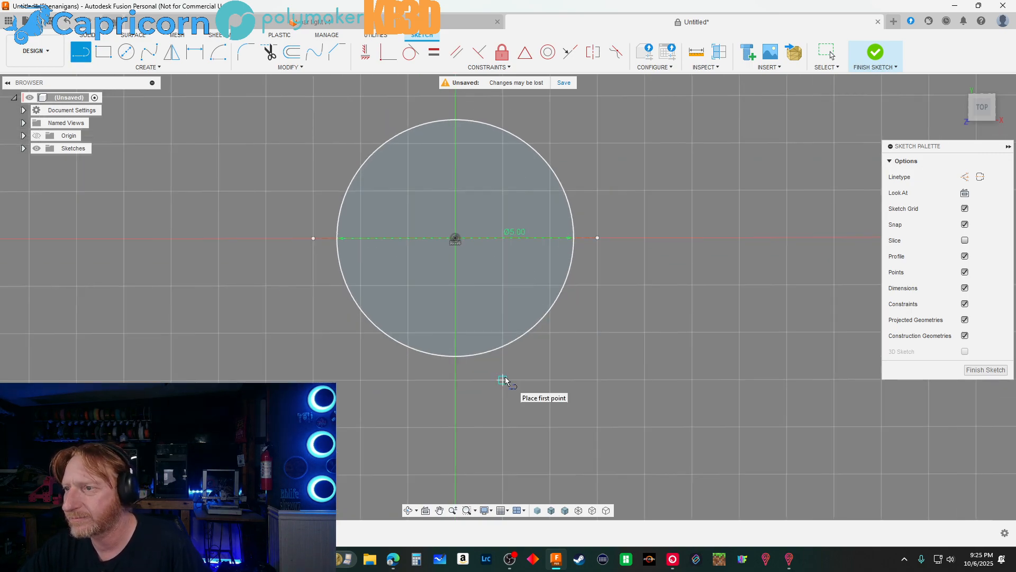
pyautogui.click(550, 379)
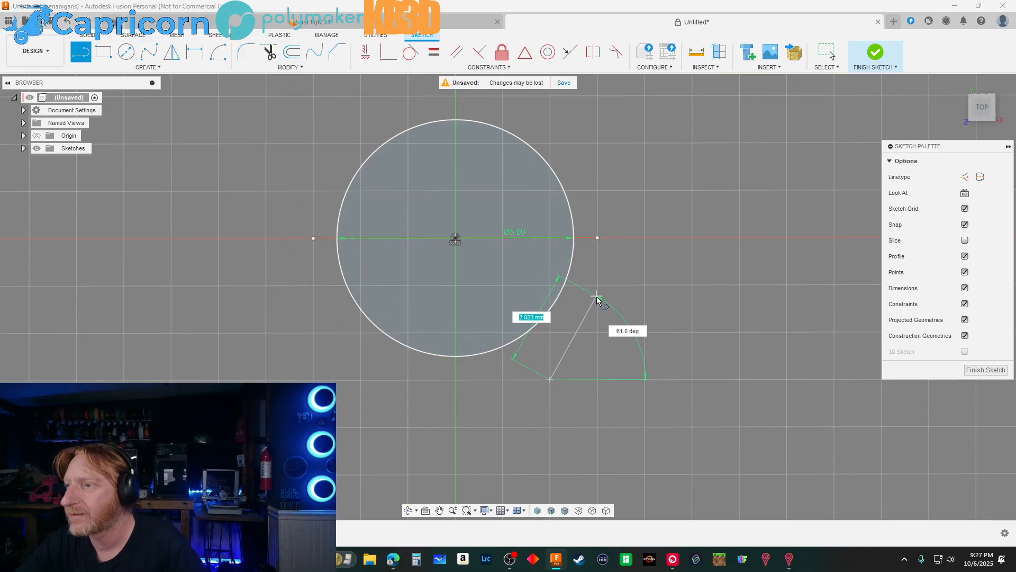
pyautogui.rightClick(580, 302)
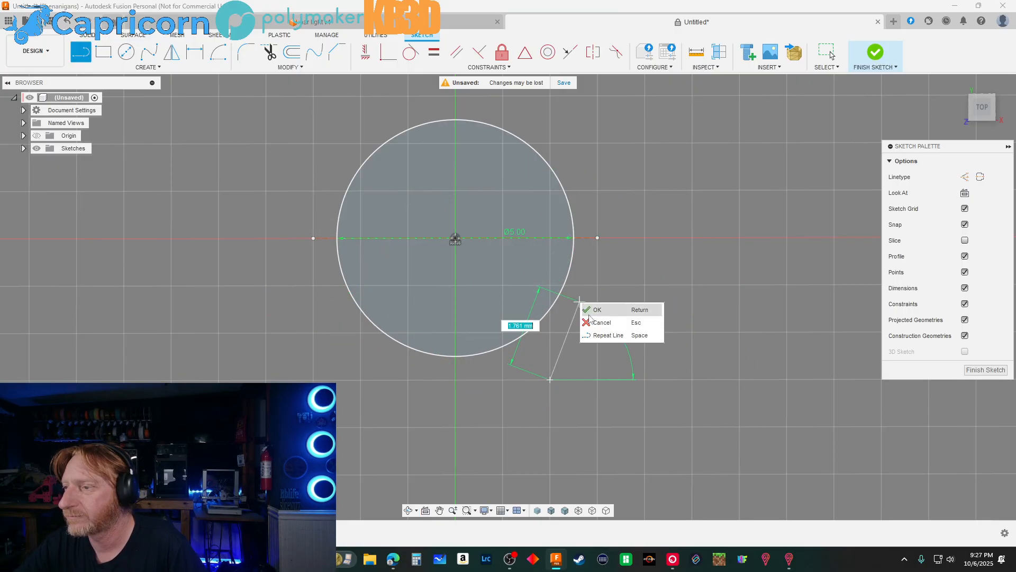
pyautogui.click(599, 322)
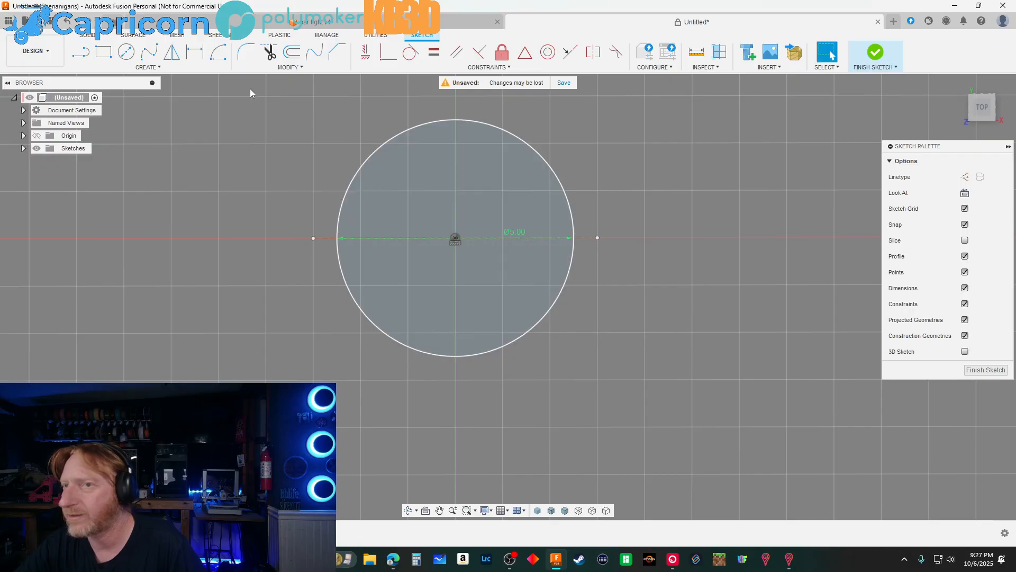
# Sketch a center-point arc of about 2.8 mm radius, centered on the horizontal axis outside the circle and bulging into its right side
pyautogui.click(217, 52)
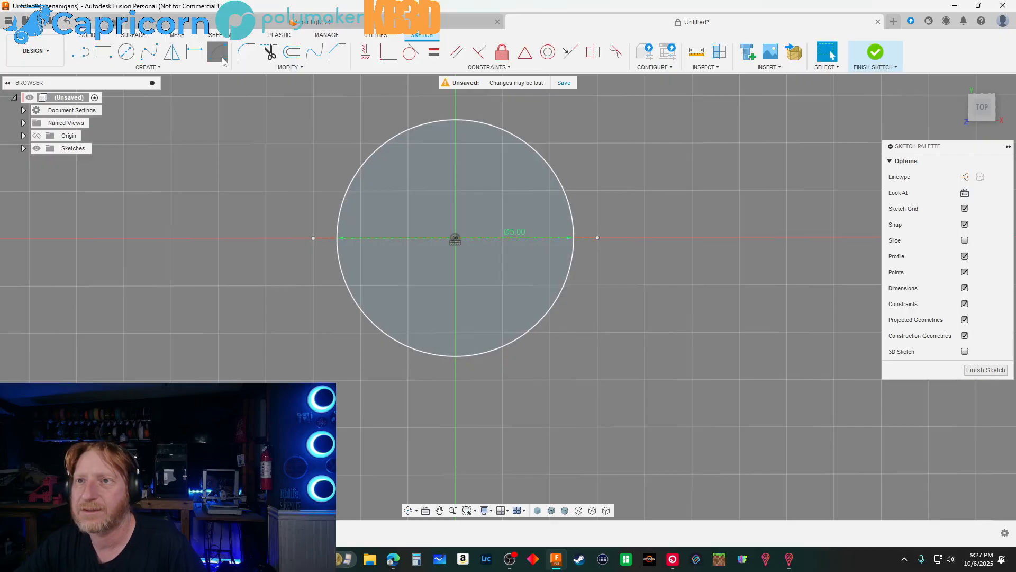
pyautogui.click(644, 238)
pyautogui.click(550, 143)
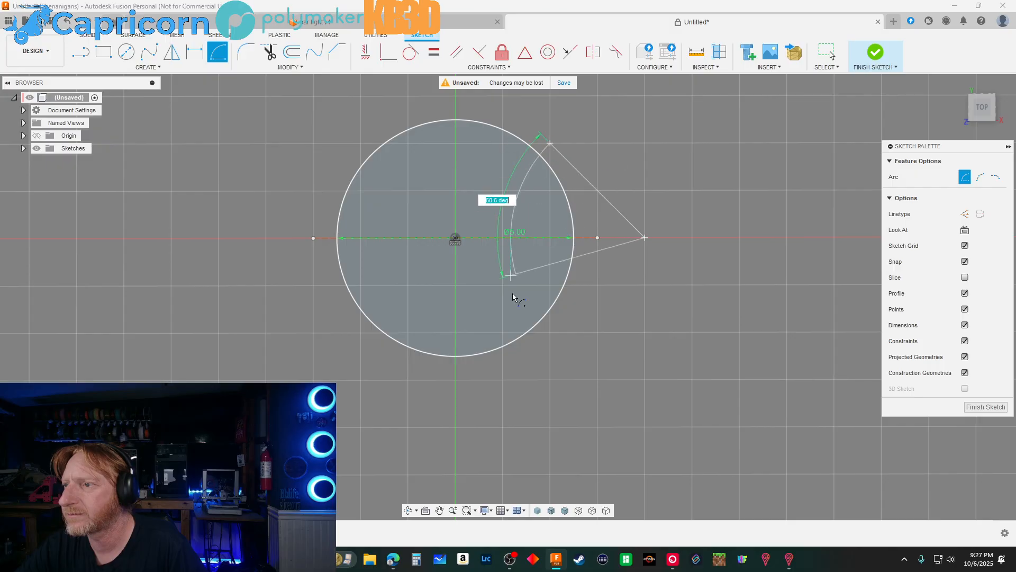
pyautogui.click(551, 338)
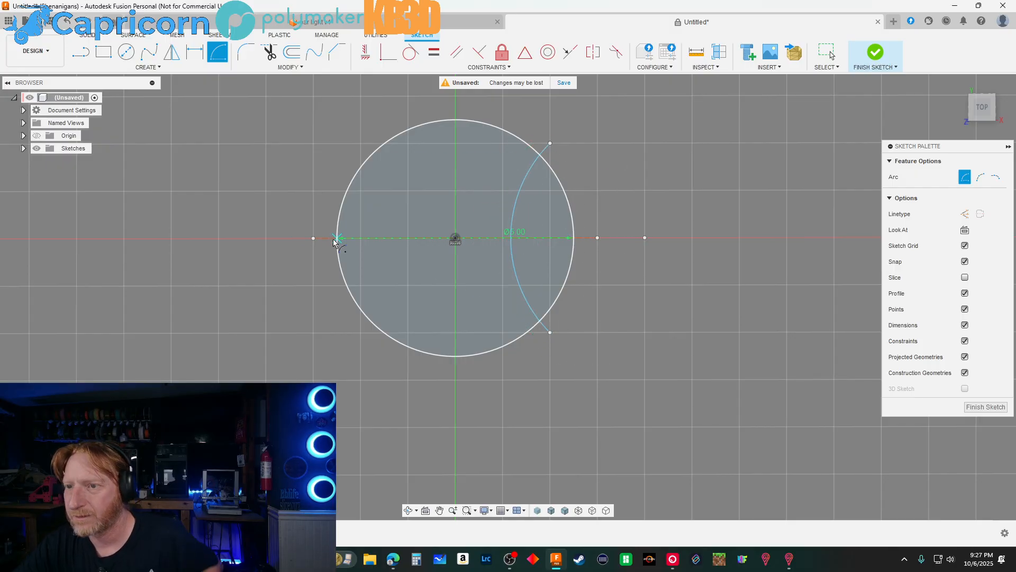
# Sketch an opposing center-point arc centered on the horizontal axis outside the circle and bulging into its left side
pyautogui.click(317, 243)
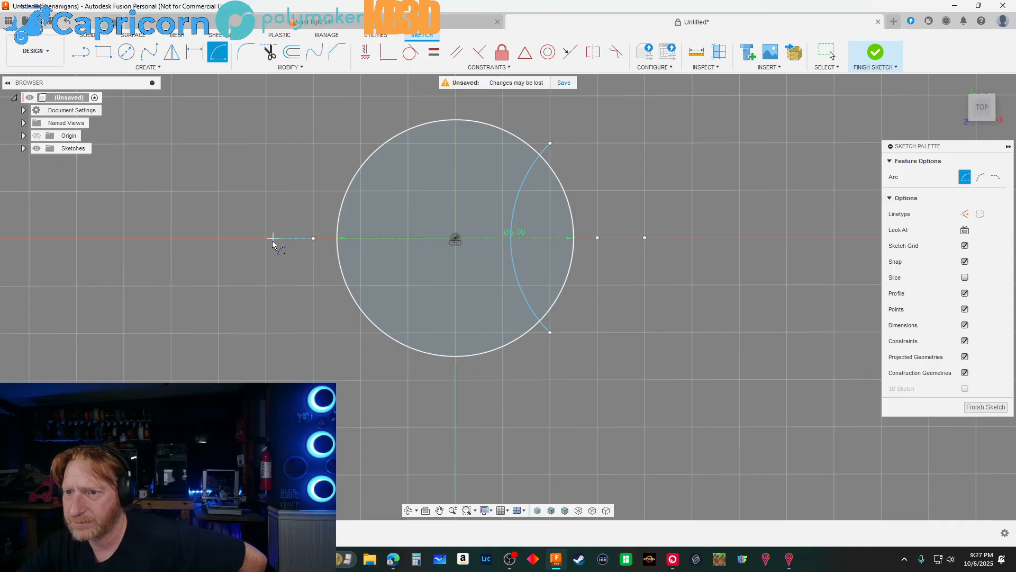
pyautogui.click(267, 242)
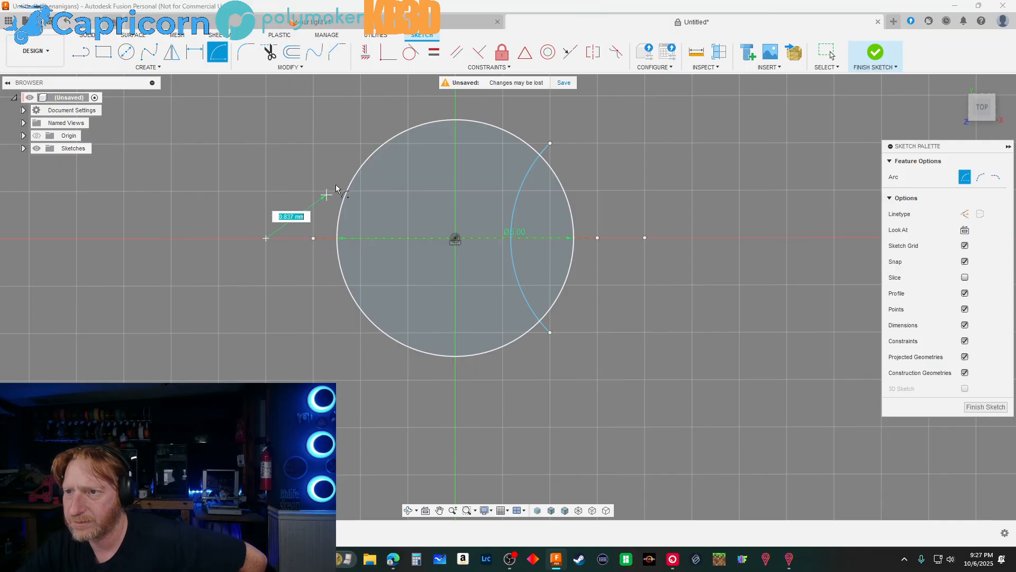
pyautogui.click(365, 143)
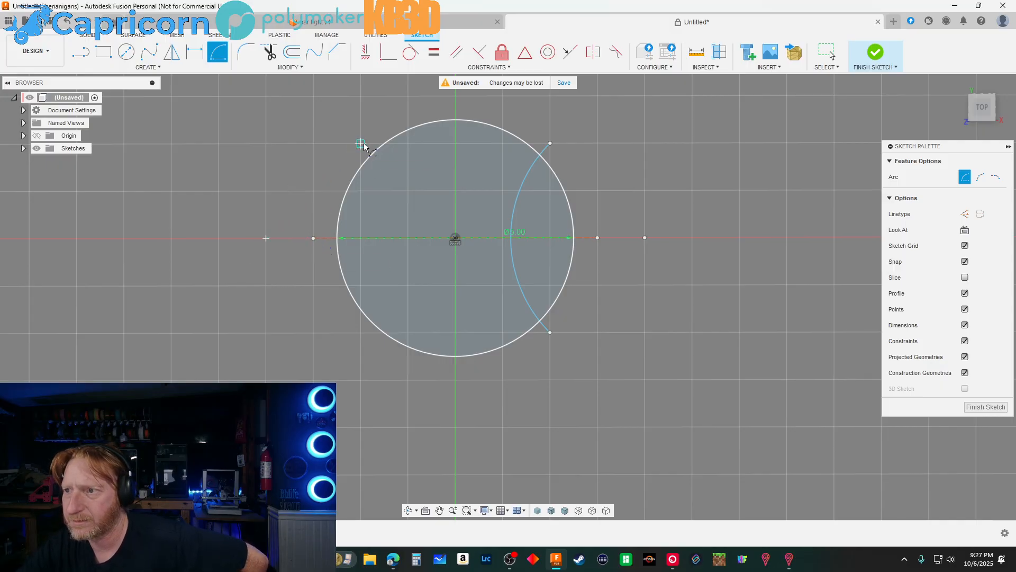
pyautogui.click(360, 380)
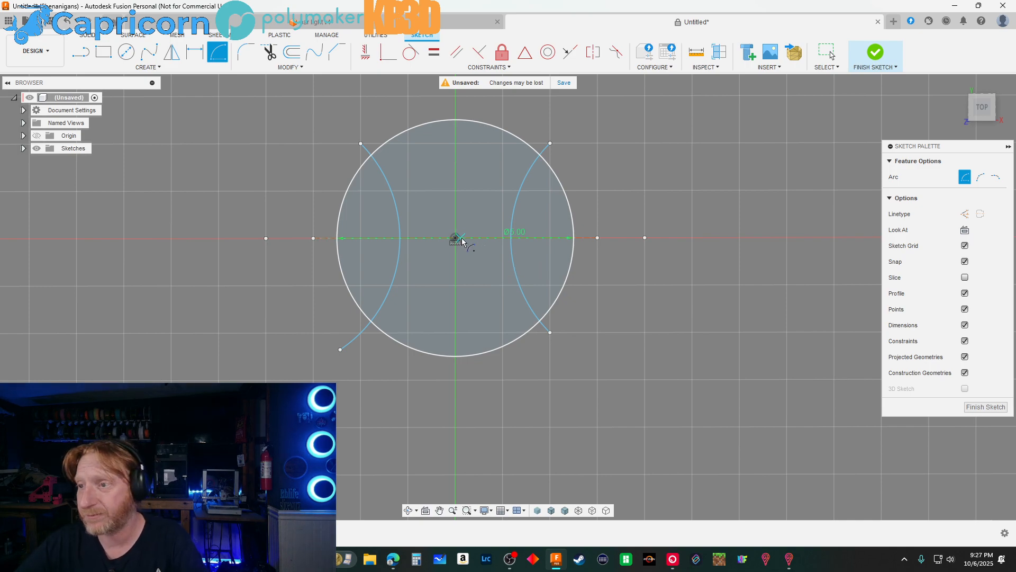
# Delete both arcs that cut through the circle's right and left sides
pyautogui.scroll(3, 456, 238)
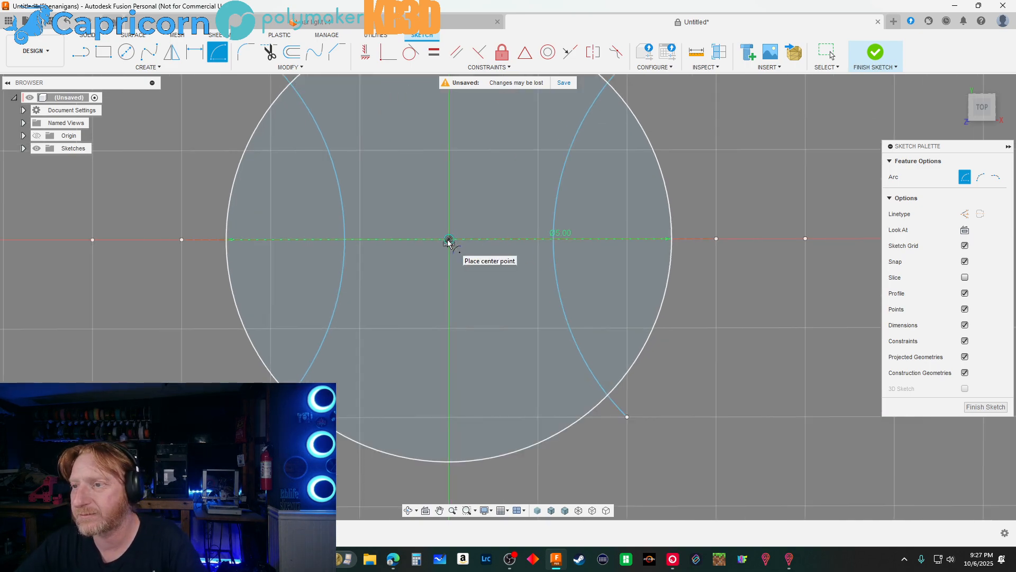
pyautogui.scroll(-4, 448, 241)
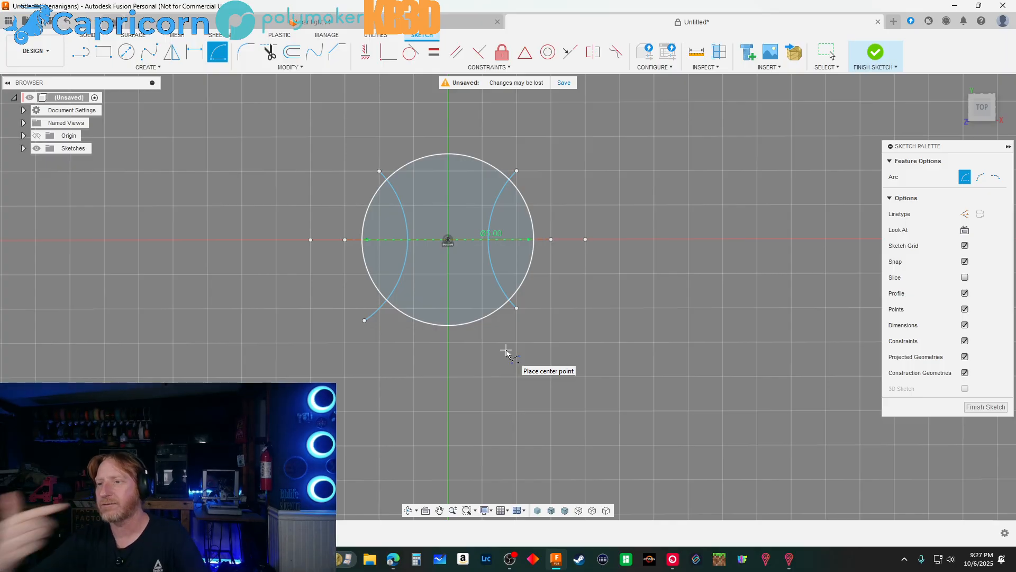
pyautogui.rightClick(578, 171)
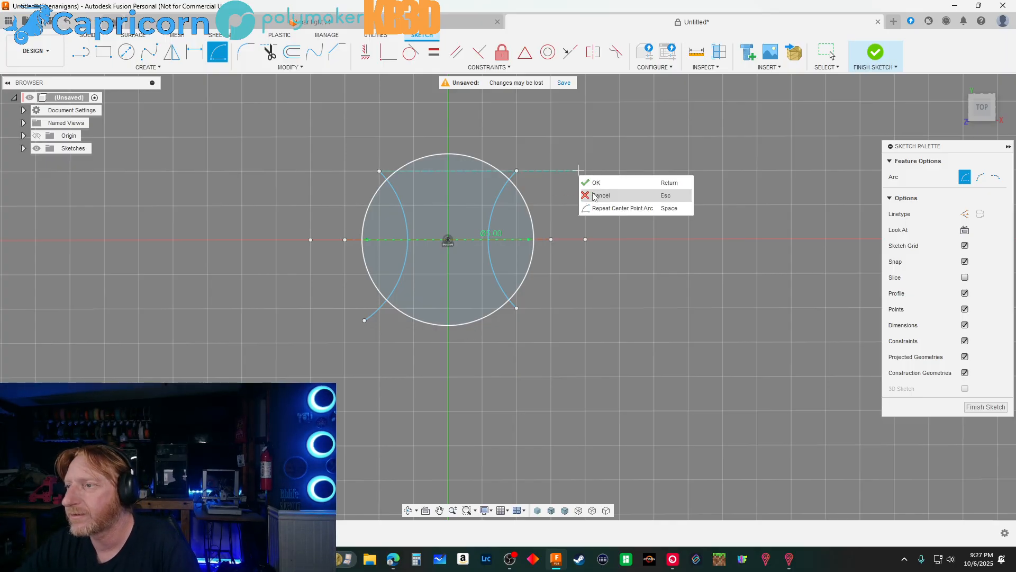
pyautogui.click(593, 197)
pyautogui.click(492, 215)
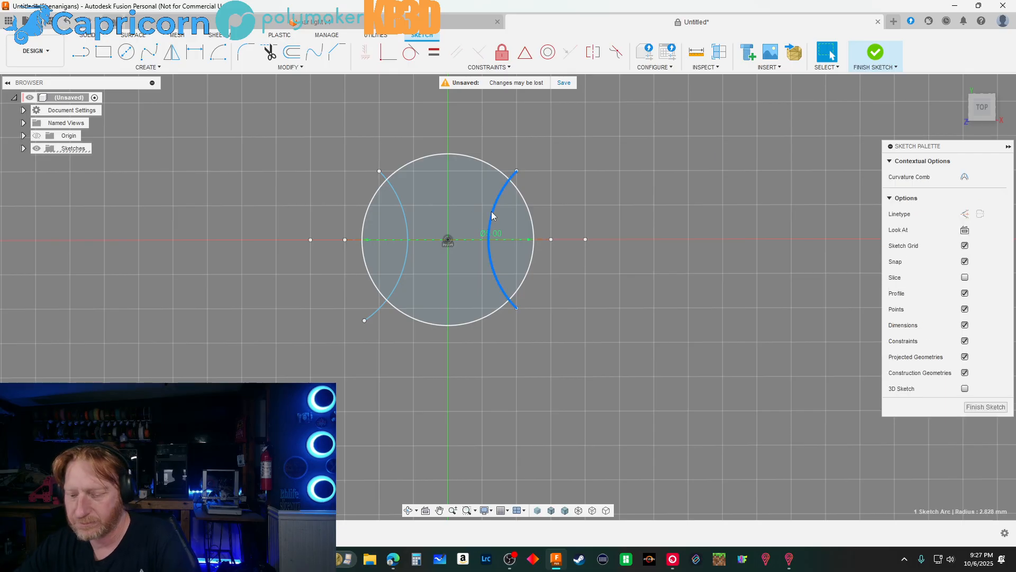
pyautogui.press('Delete')
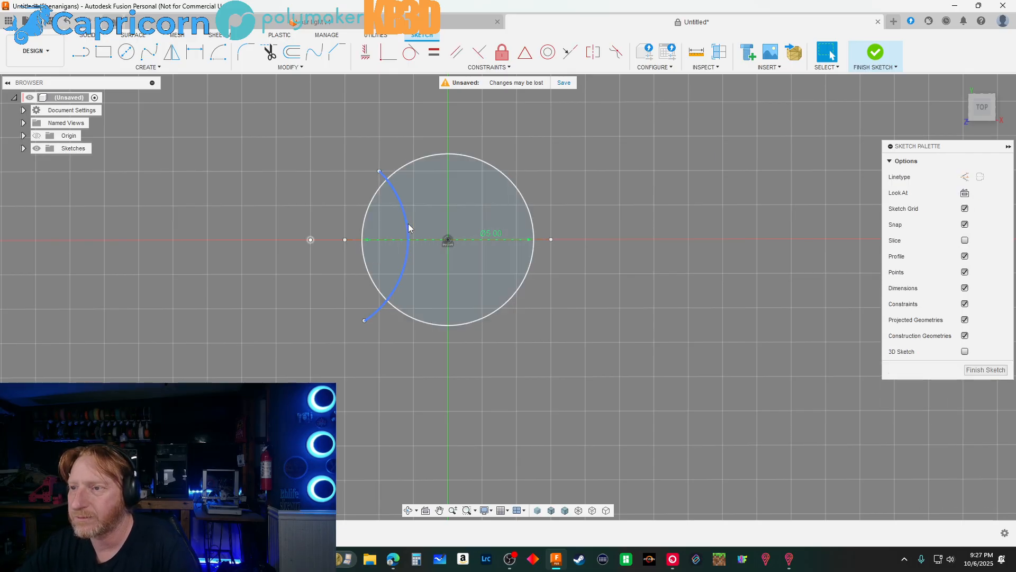
pyautogui.click(407, 223)
pyautogui.press('Delete')
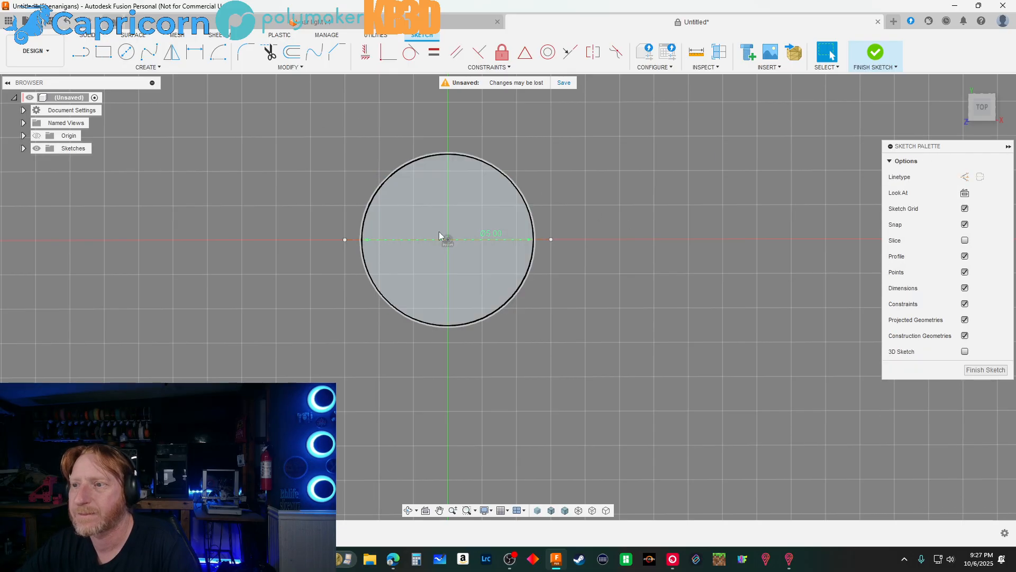
pyautogui.click(218, 51)
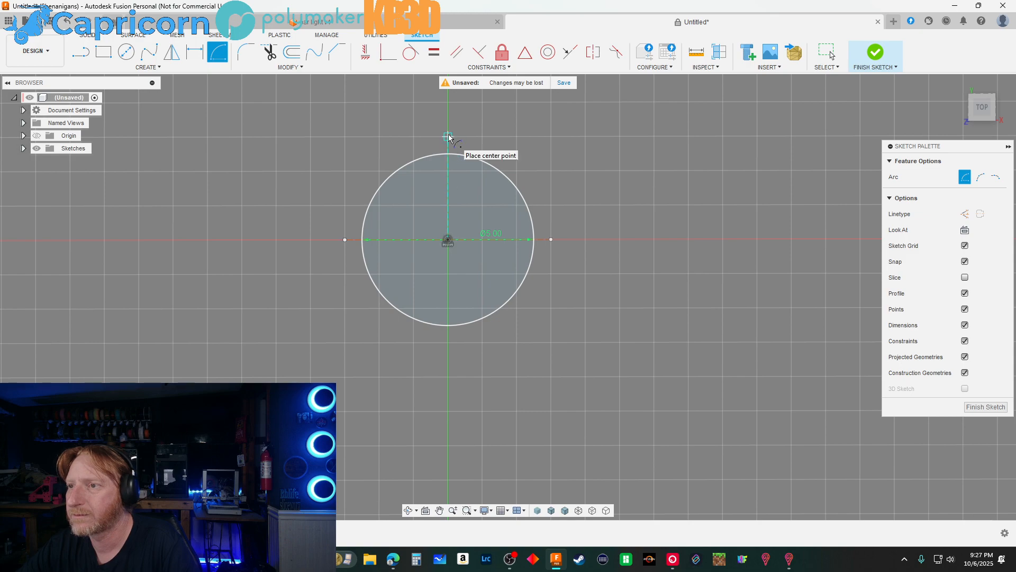
pyautogui.click(450, 243)
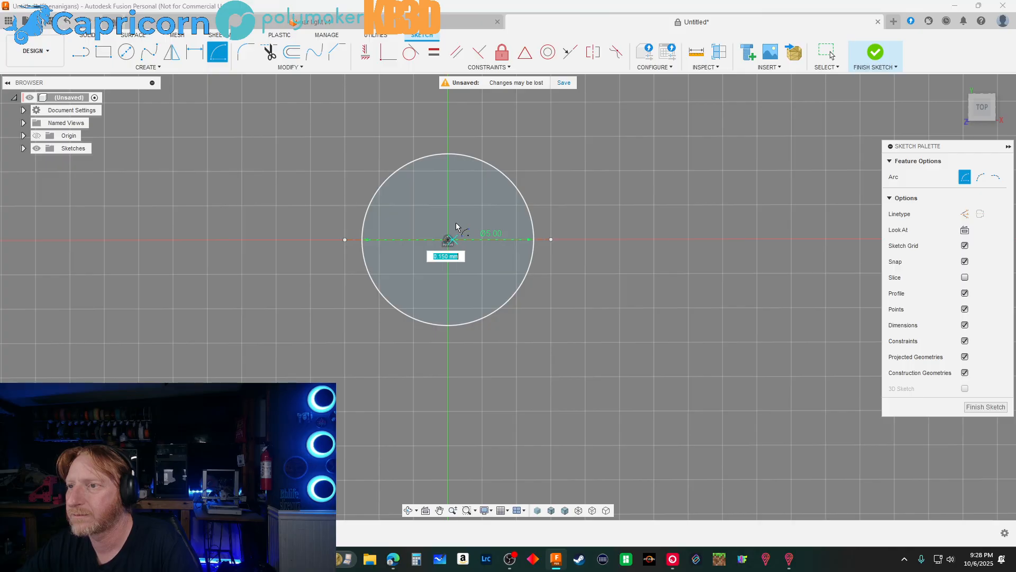
pyautogui.click(447, 166)
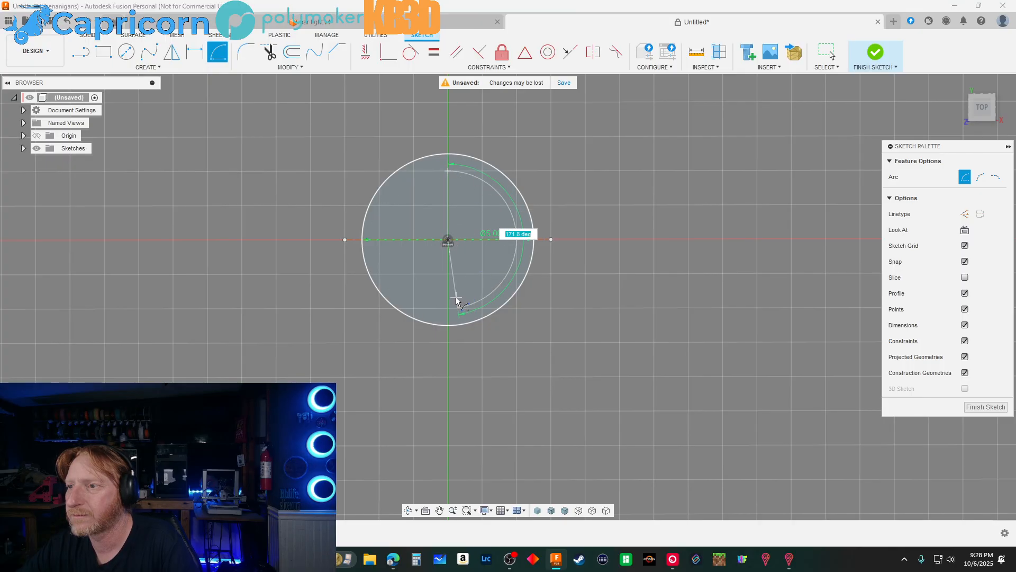
pyautogui.rightClick(483, 268)
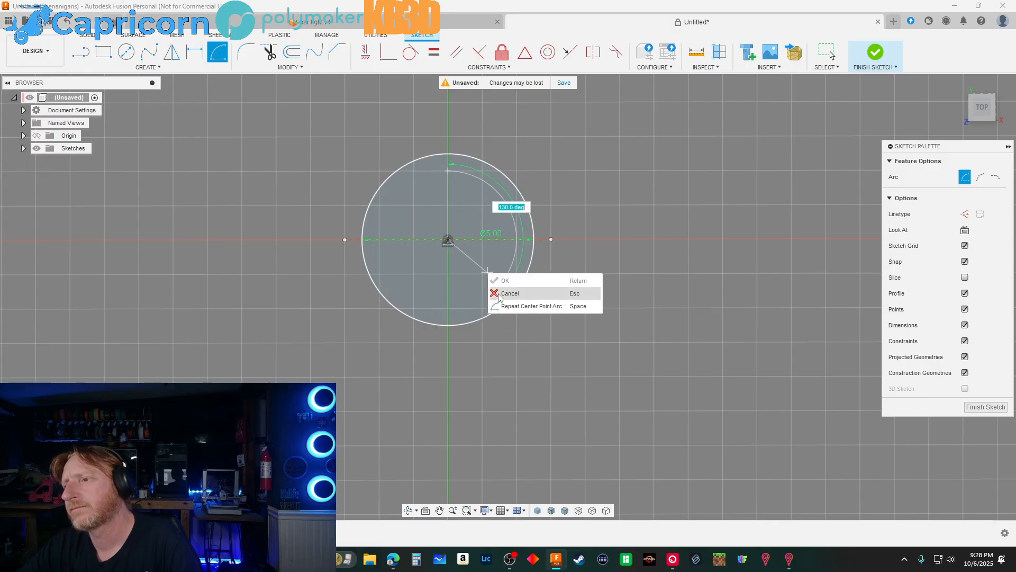
pyautogui.click(490, 288)
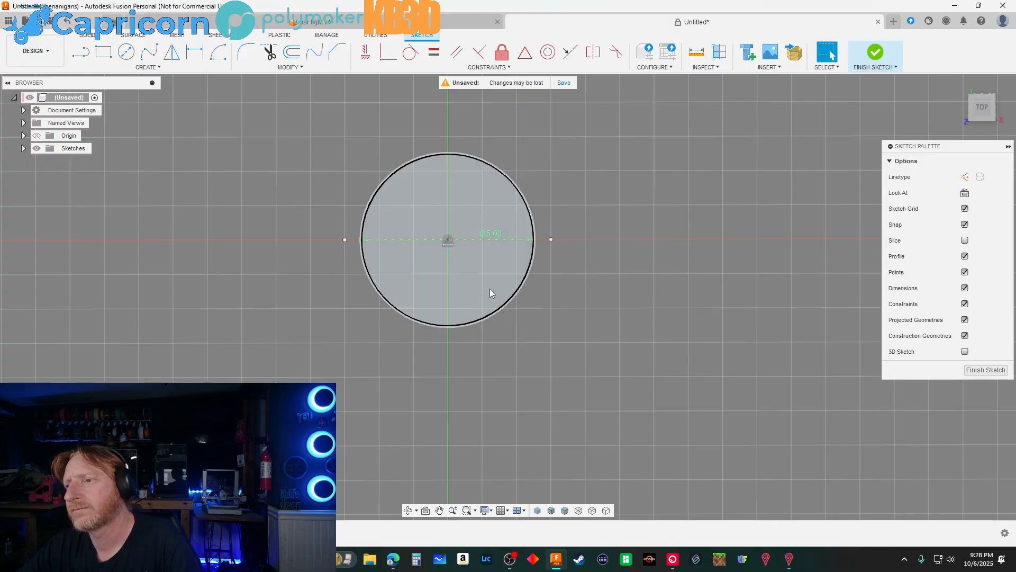
pyautogui.click(147, 67)
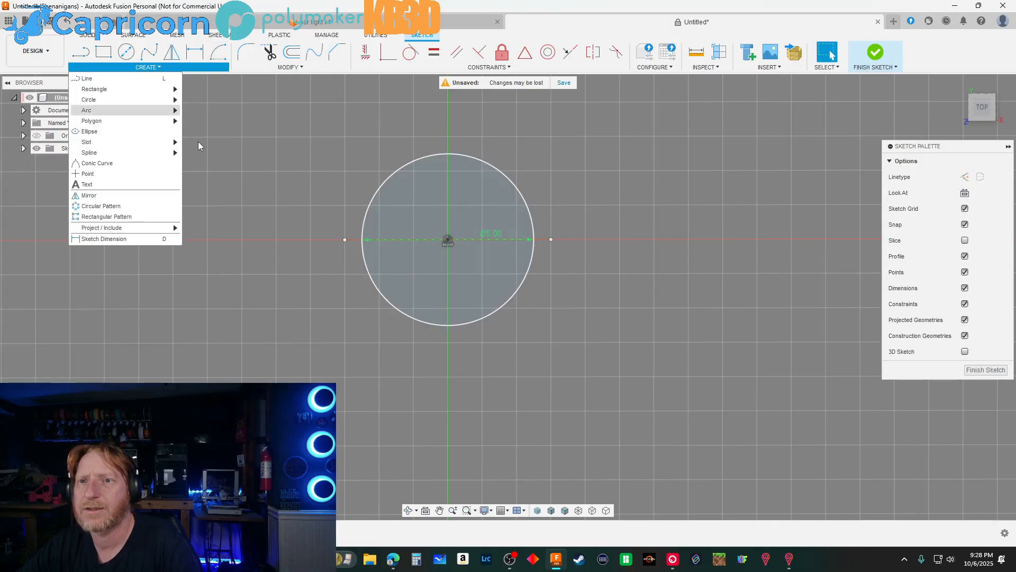
pyautogui.click(132, 163)
pyautogui.click(448, 170)
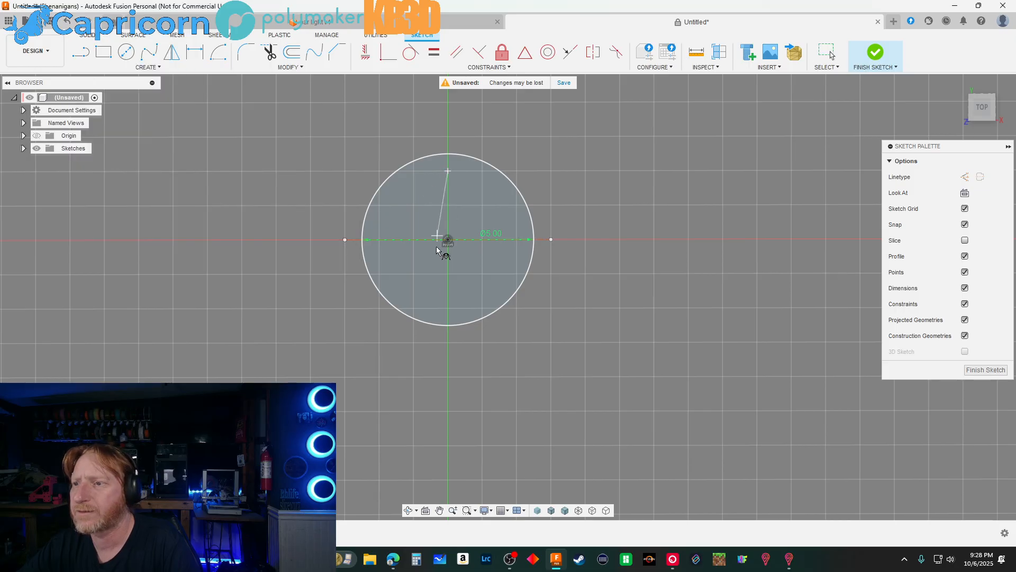
pyautogui.click(447, 307)
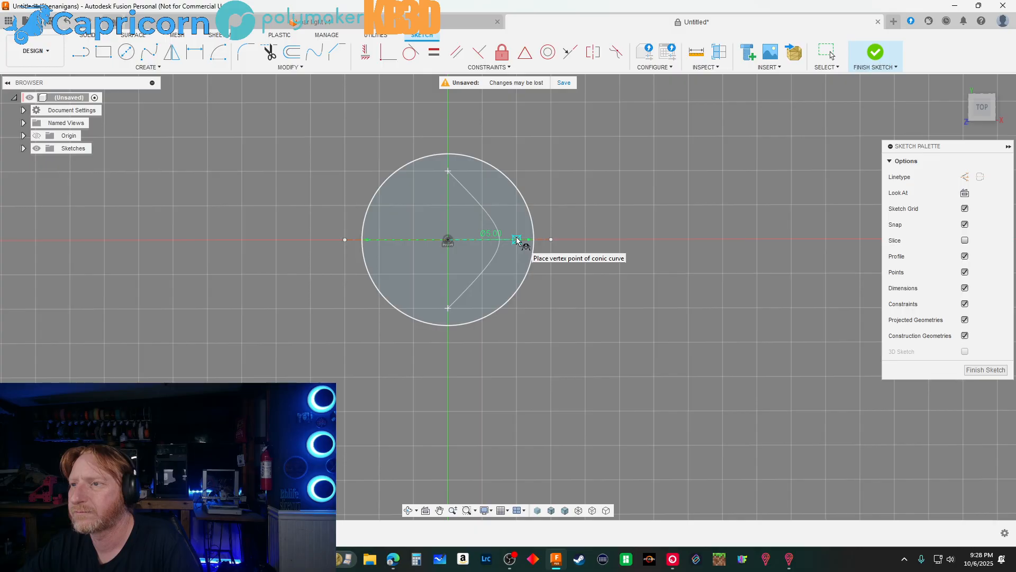
pyautogui.rightClick(503, 241)
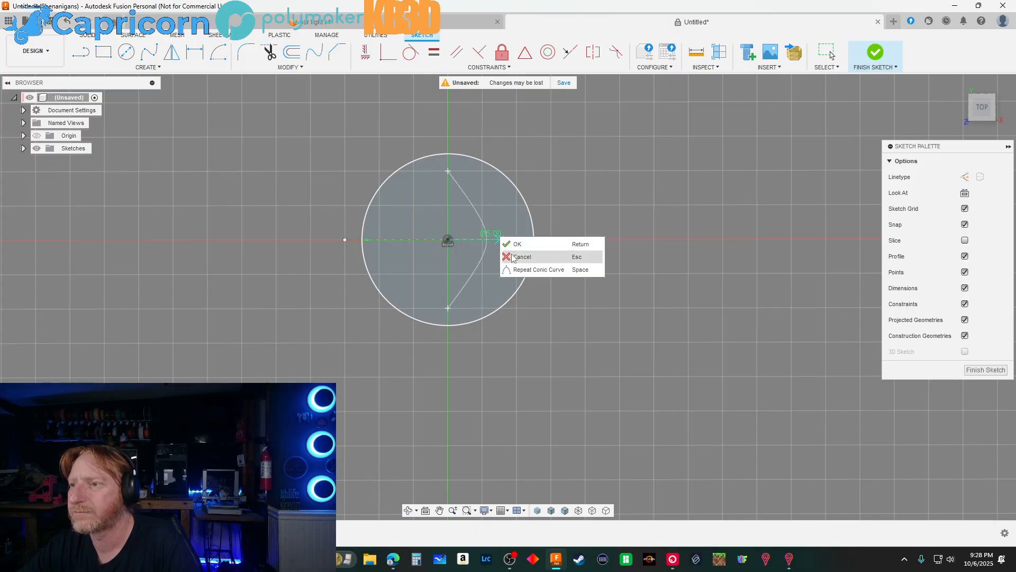
pyautogui.click(509, 256)
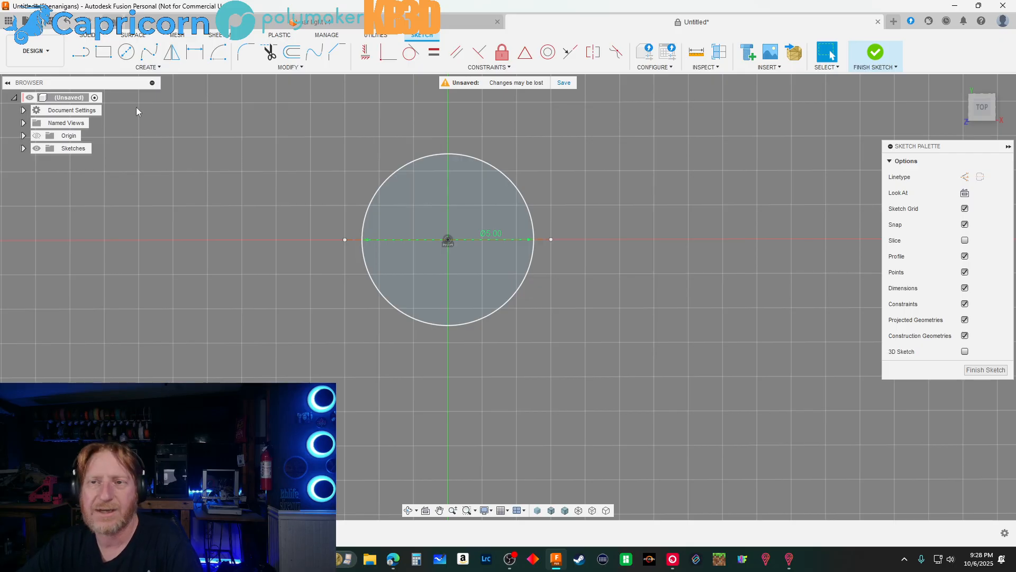
# Sketch a conic curve between the circle's horizontal end points, with its vertex on the vertical axis above the center and a rho of 0.75
pyautogui.click(112, 69)
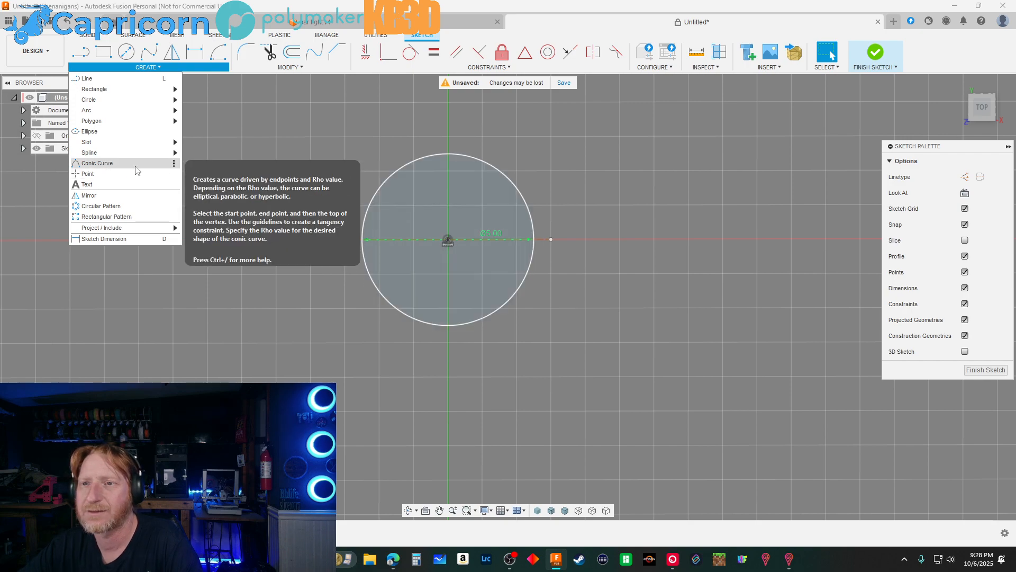
pyautogui.click(151, 164)
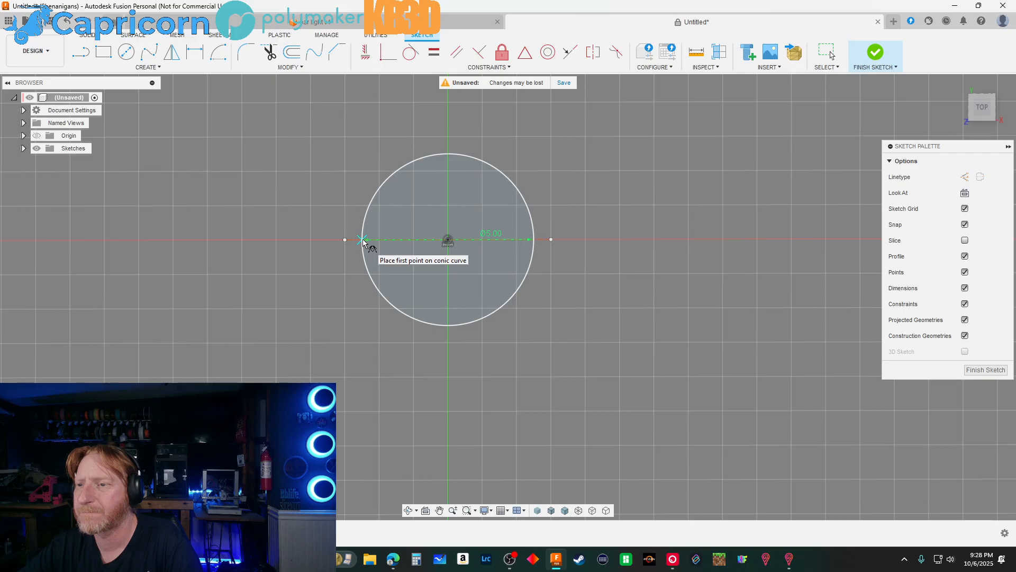
pyautogui.click(532, 239)
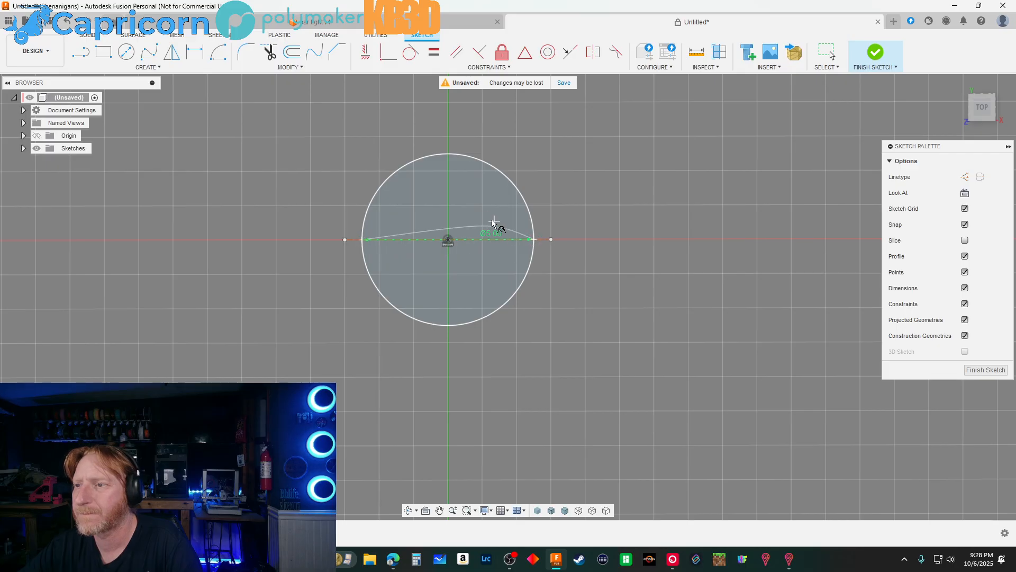
pyautogui.click(449, 171)
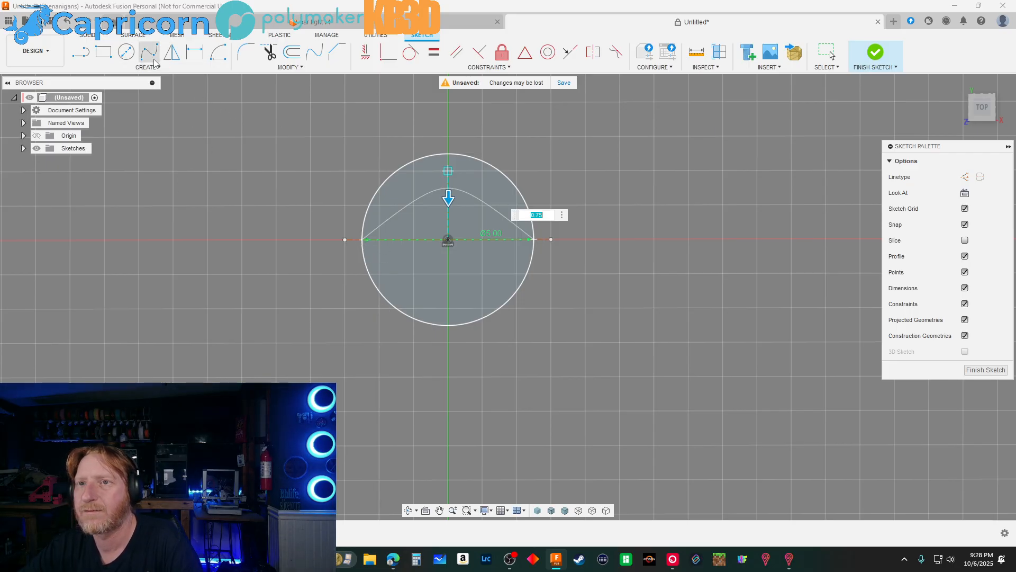
pyautogui.press('Return')
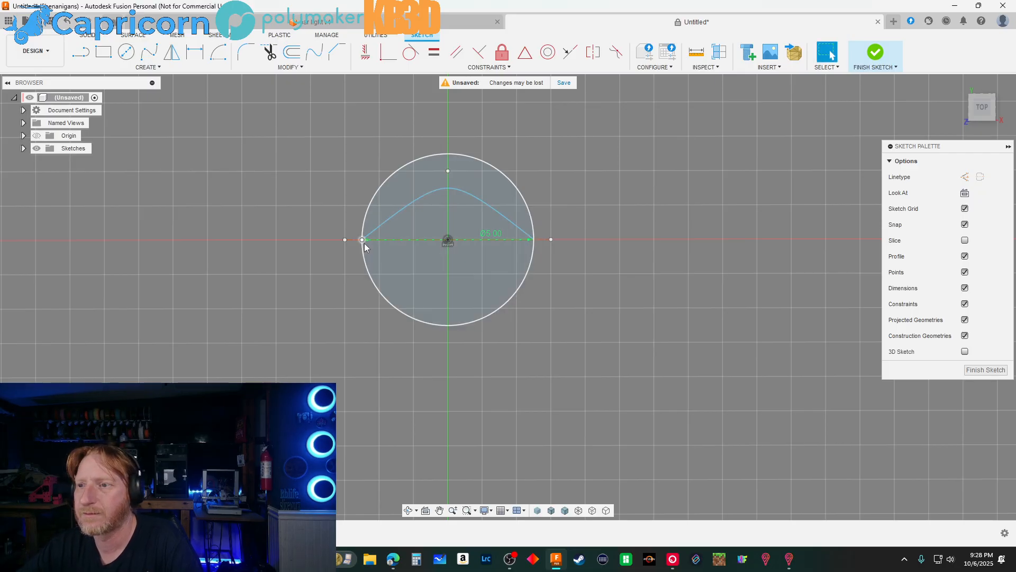
# Delete the conic curve that spans the circle's full diameter
pyautogui.click(147, 68)
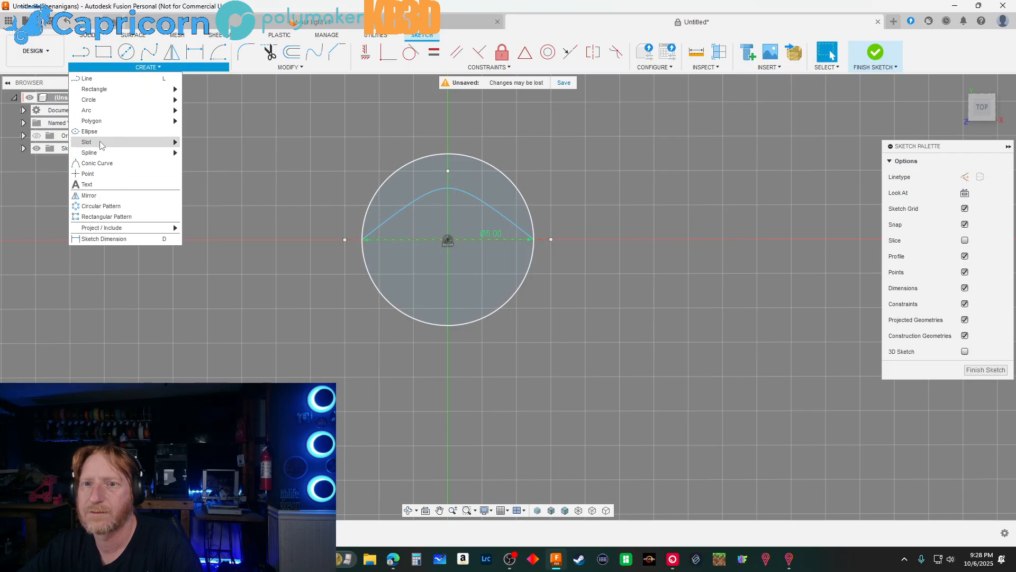
pyautogui.rightClick(300, 330)
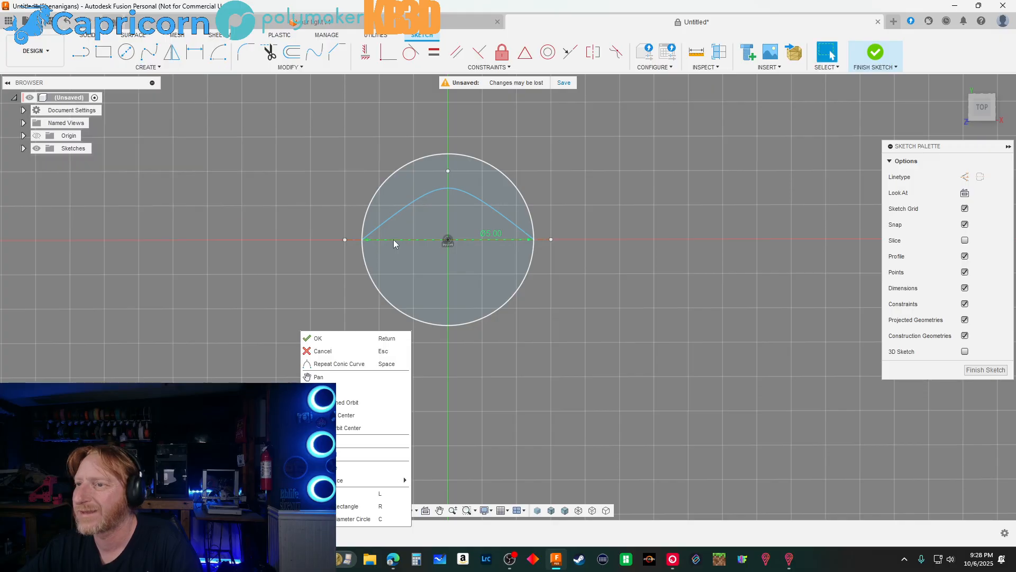
pyautogui.click(413, 201)
pyautogui.click(413, 202)
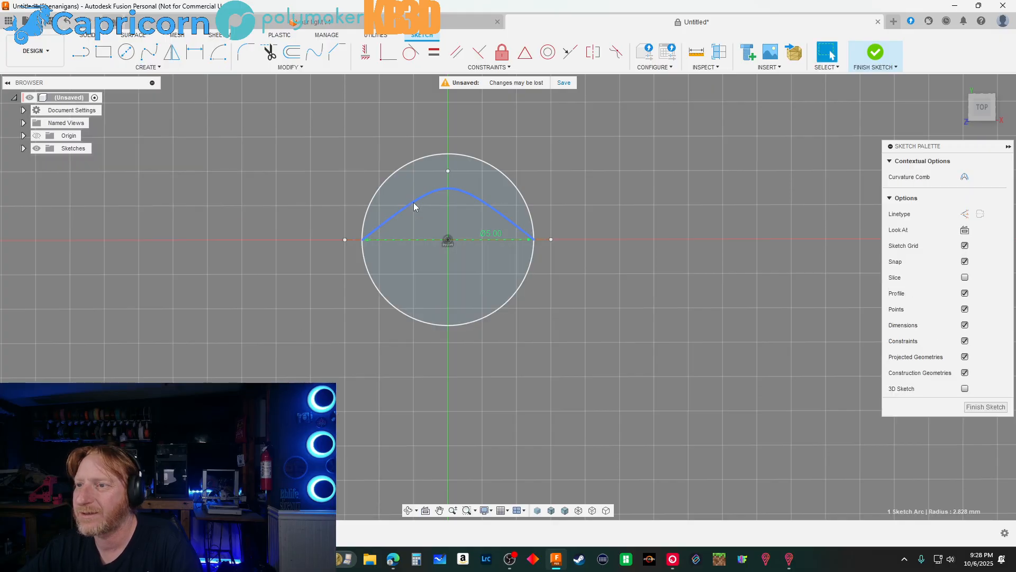
pyautogui.press('Delete')
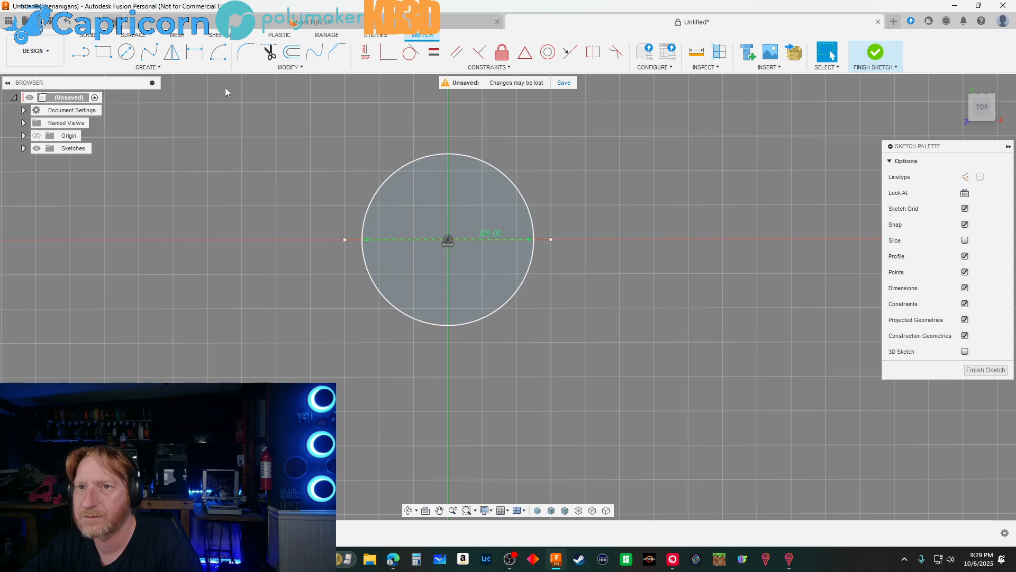
# Sketch a horizontal line about 6 mm long across the circle, about 1 mm above its center, and convert it to construction
pyautogui.click(157, 67)
pyautogui.moveTo(99, 142)
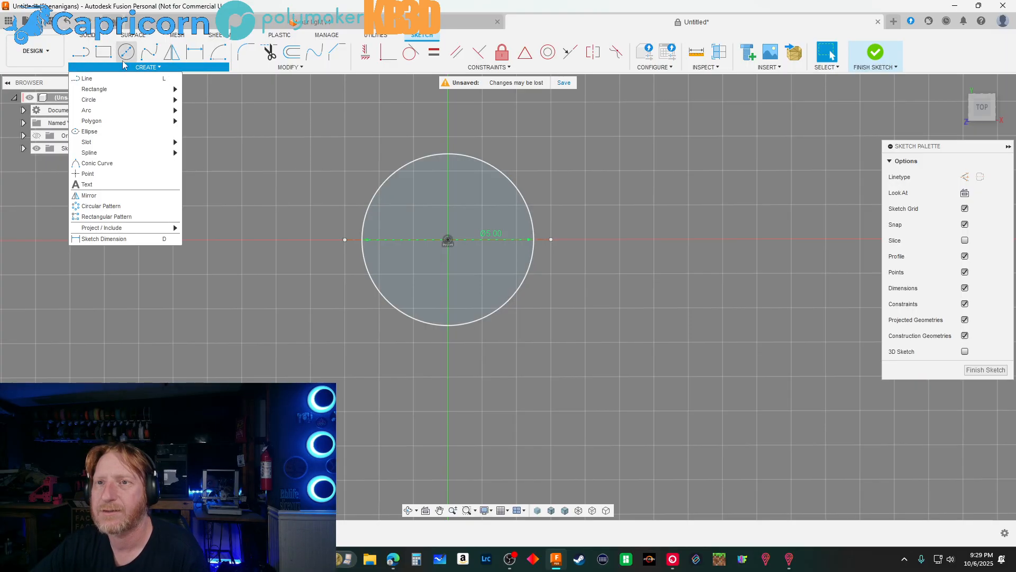
pyautogui.click(85, 78)
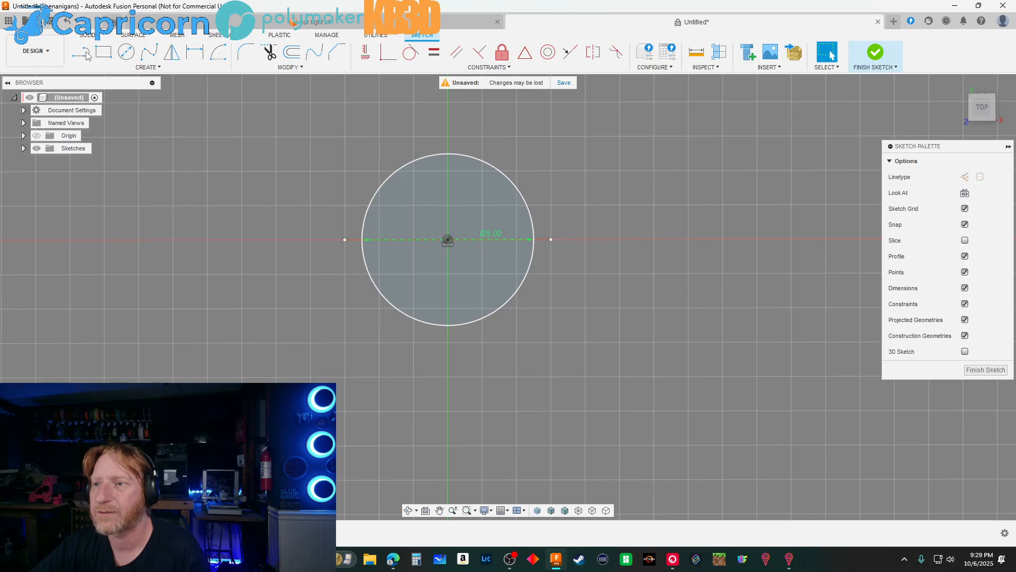
pyautogui.click(345, 206)
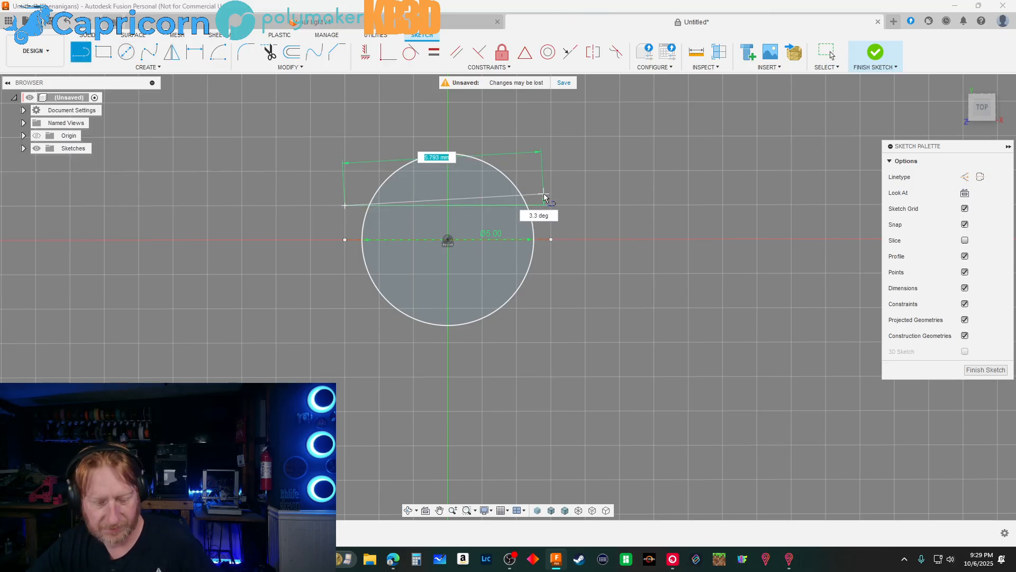
pyautogui.click(551, 205)
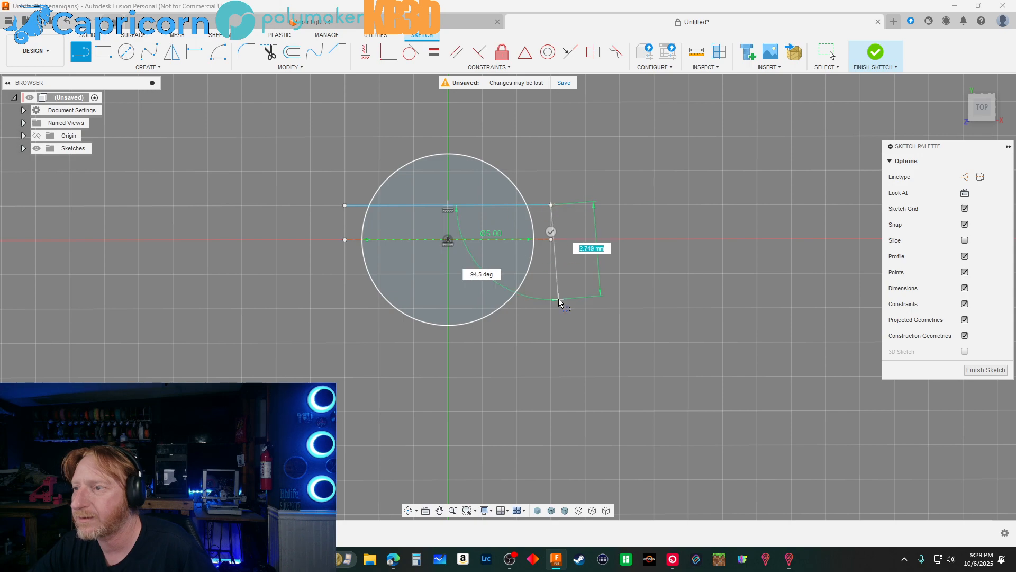
pyautogui.click(551, 231)
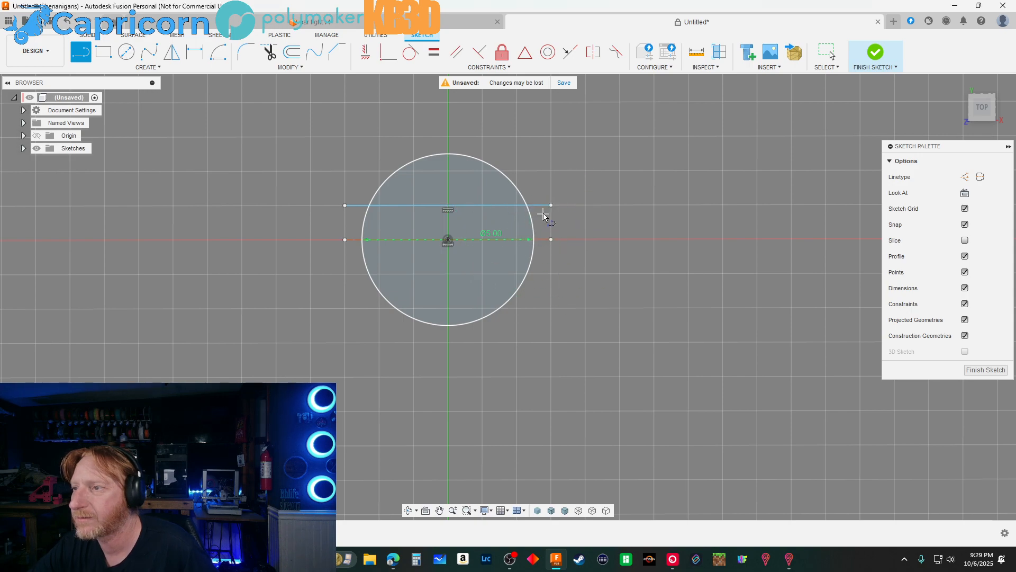
pyautogui.rightClick(559, 167)
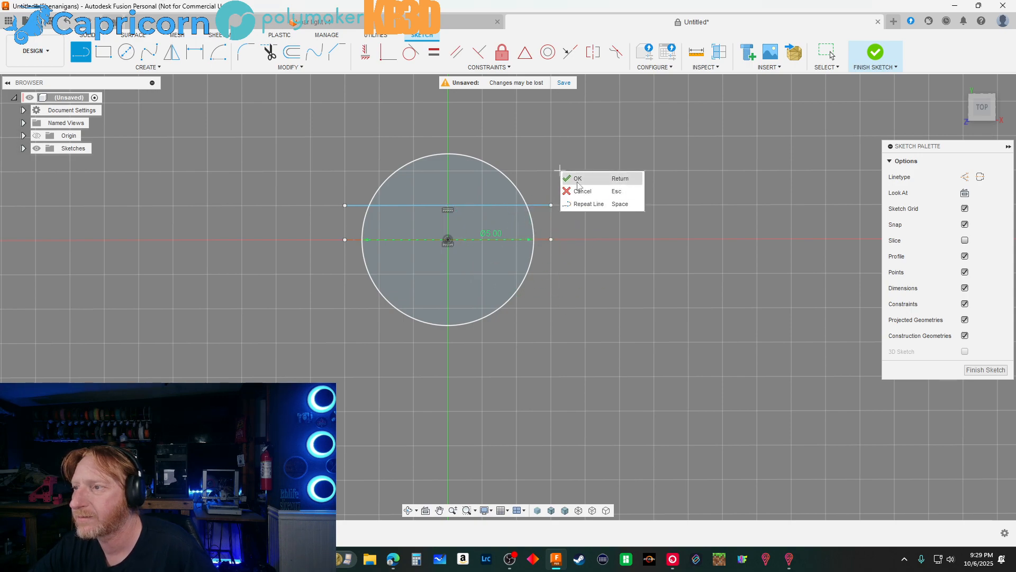
pyautogui.click(577, 179)
pyautogui.click(538, 205)
pyautogui.press('x')
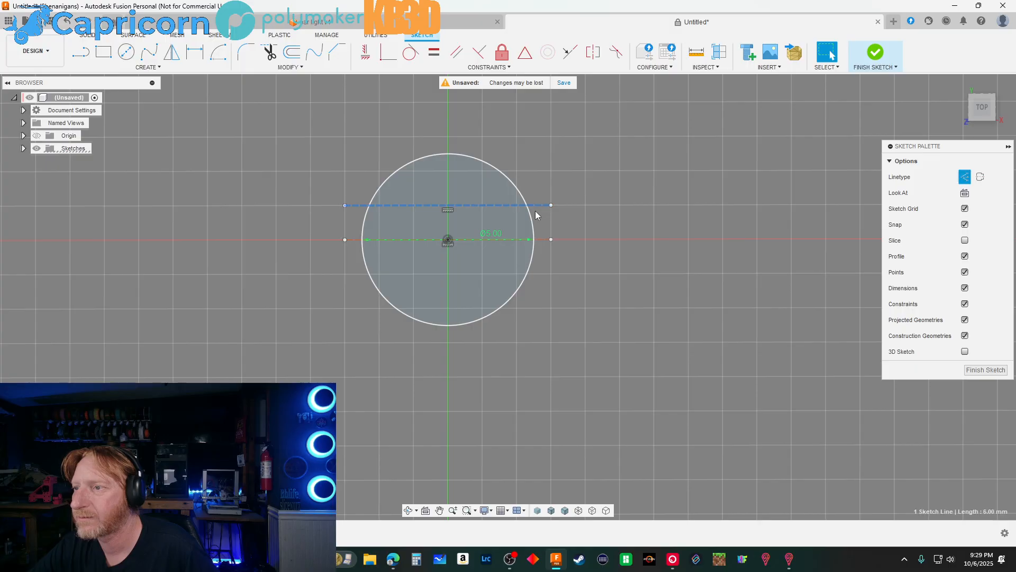
# Add a matching horizontal construction line about 6 mm long across the circle, about 1 mm below its center
pyautogui.press('l')
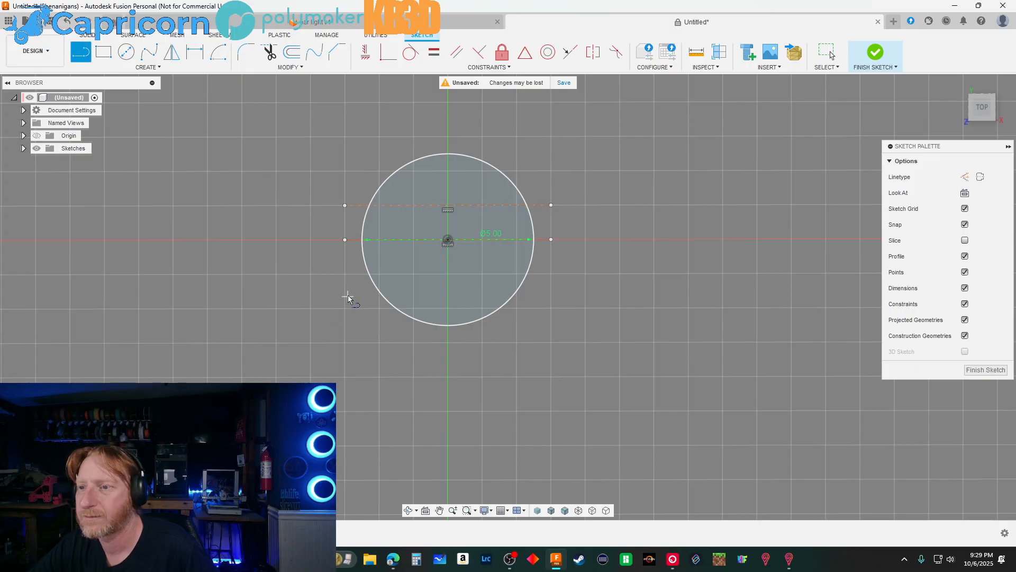
pyautogui.click(345, 274)
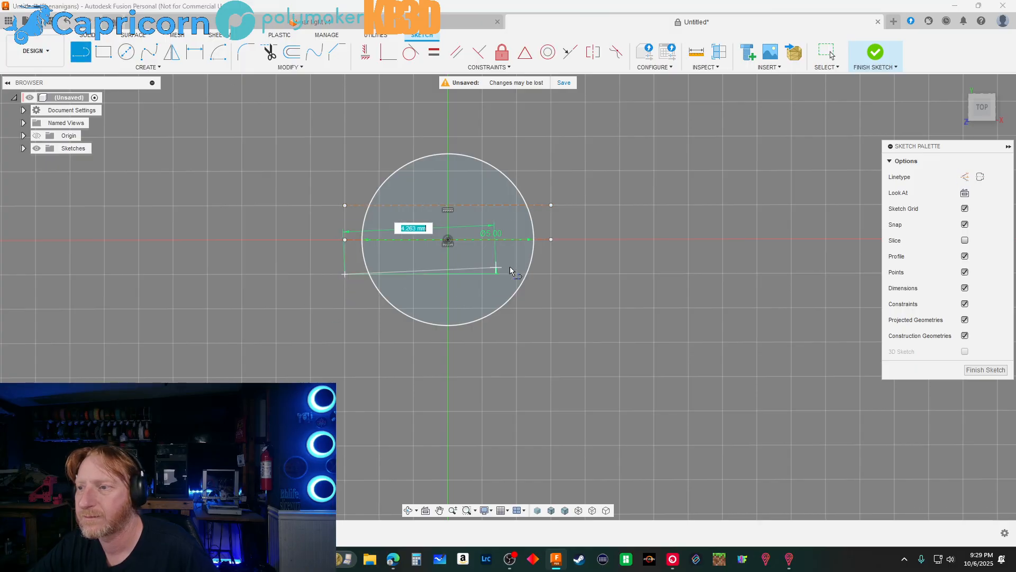
pyautogui.click(550, 274)
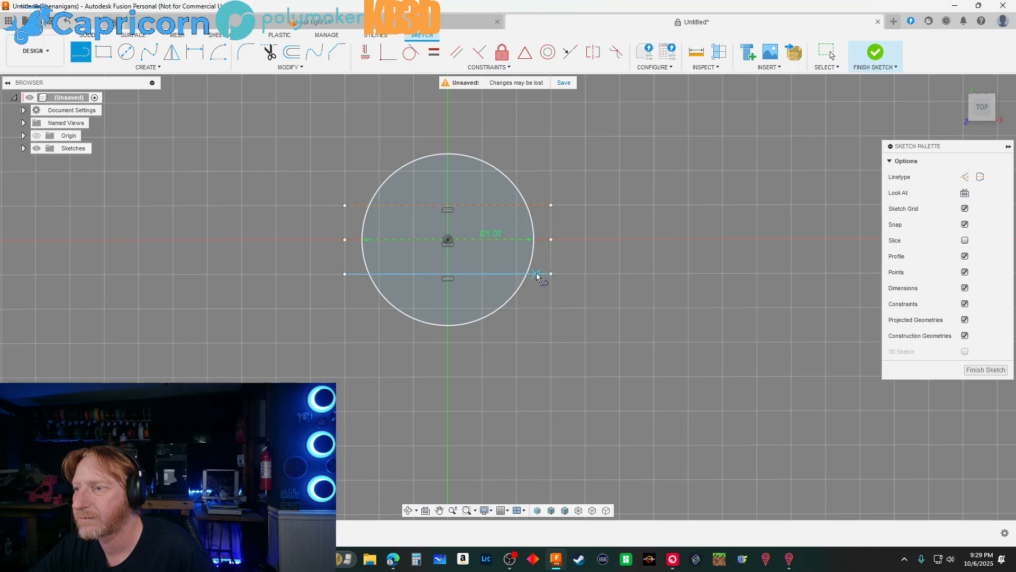
pyautogui.rightClick(535, 273)
pyautogui.click(577, 264)
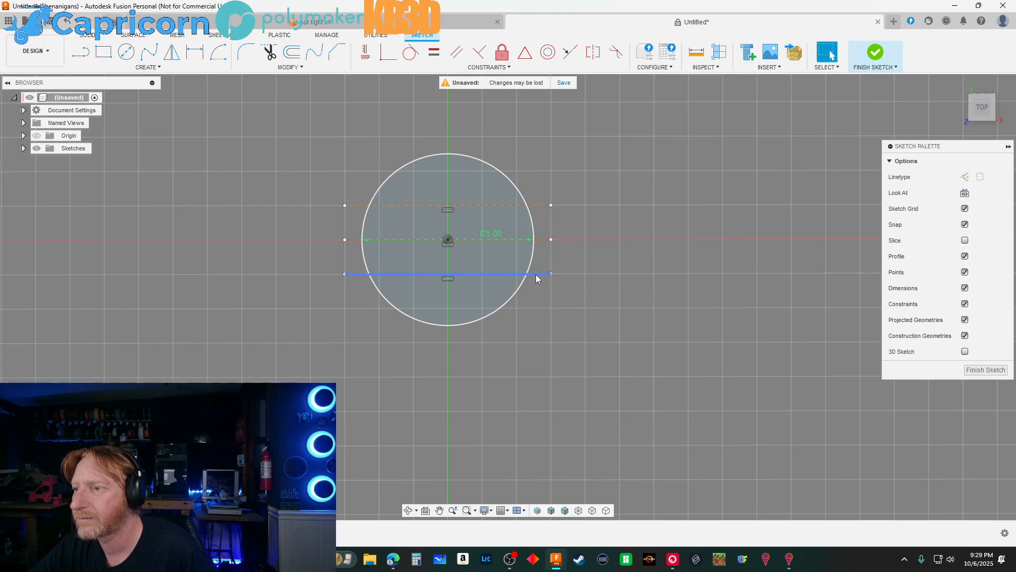
pyautogui.click(536, 275)
pyautogui.press('x')
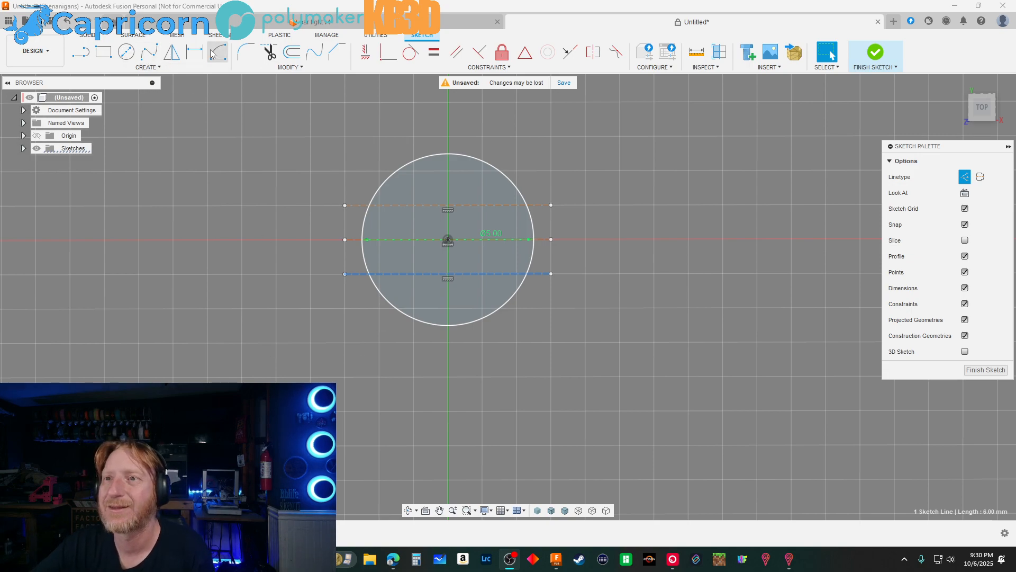
# Sketch a conic curve between the lower construction line's circle intersections, with its vertex on the vertical axis below and a rho of 0.75
pyautogui.click(144, 68)
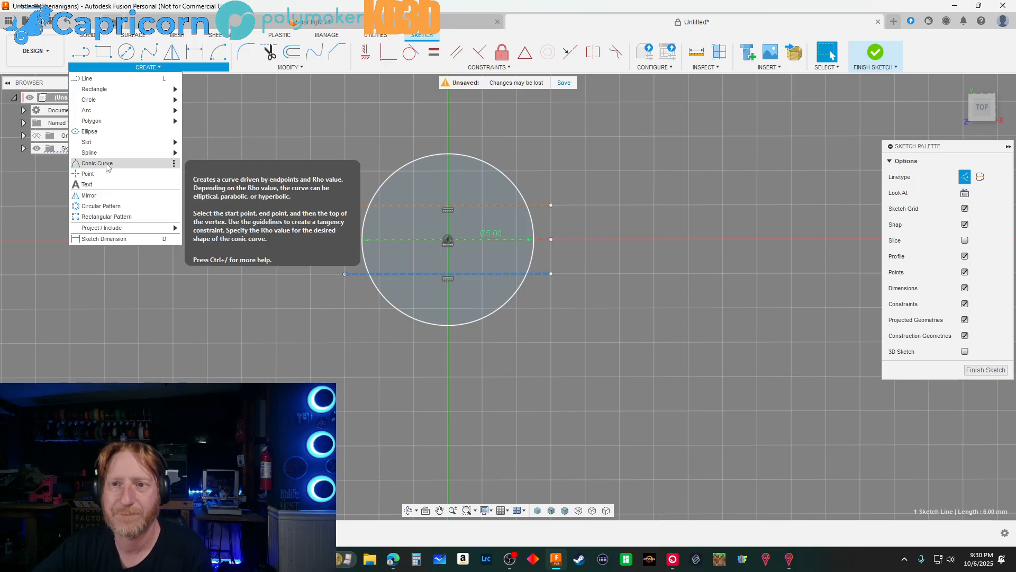
pyautogui.click(98, 163)
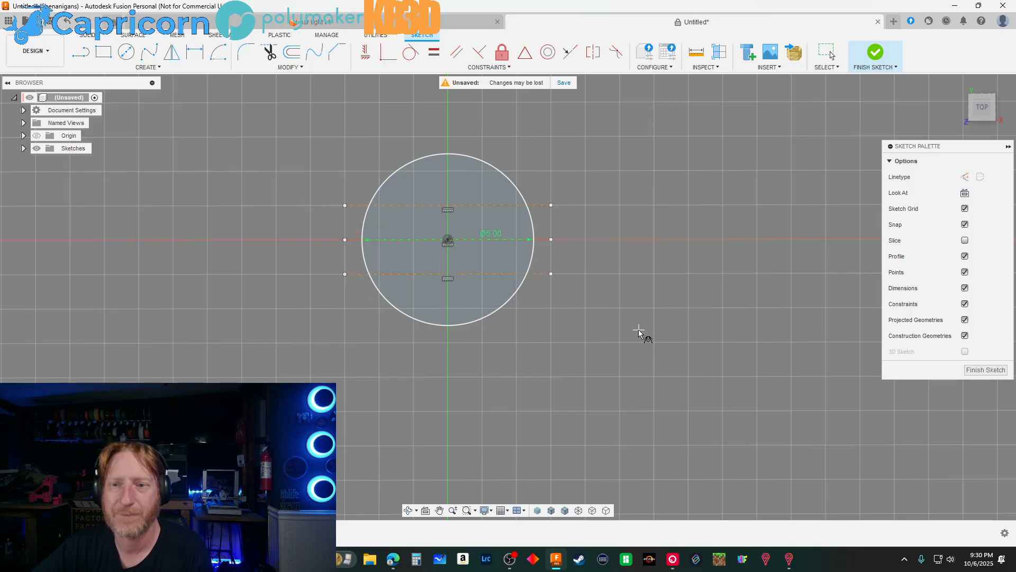
pyautogui.click(371, 274)
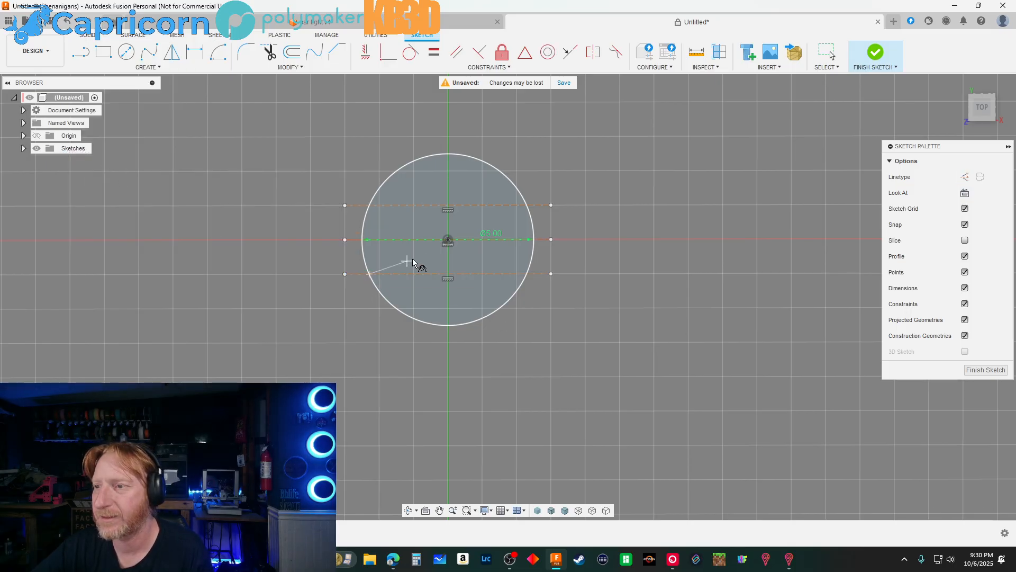
pyautogui.click(526, 274)
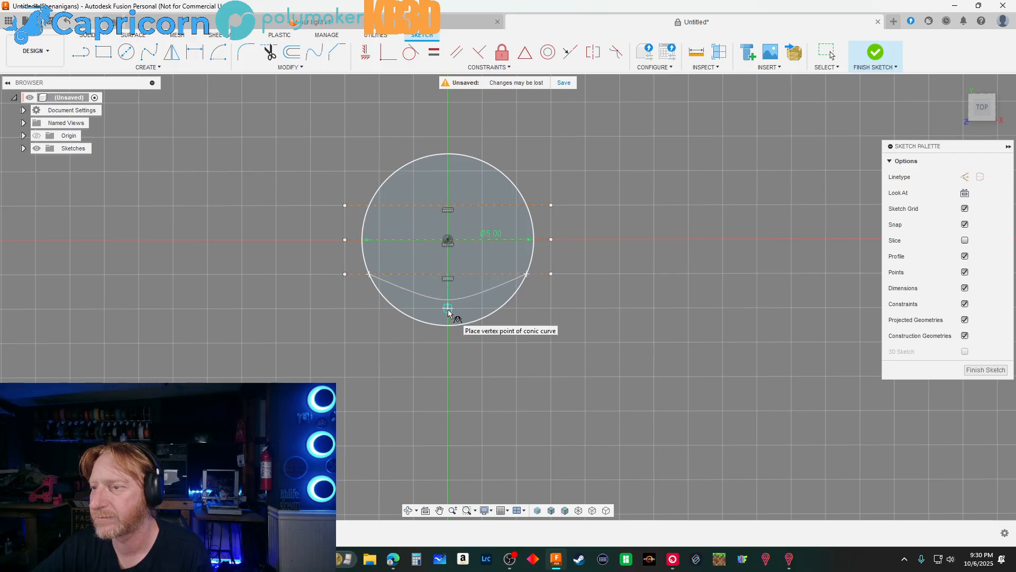
pyautogui.click(448, 310)
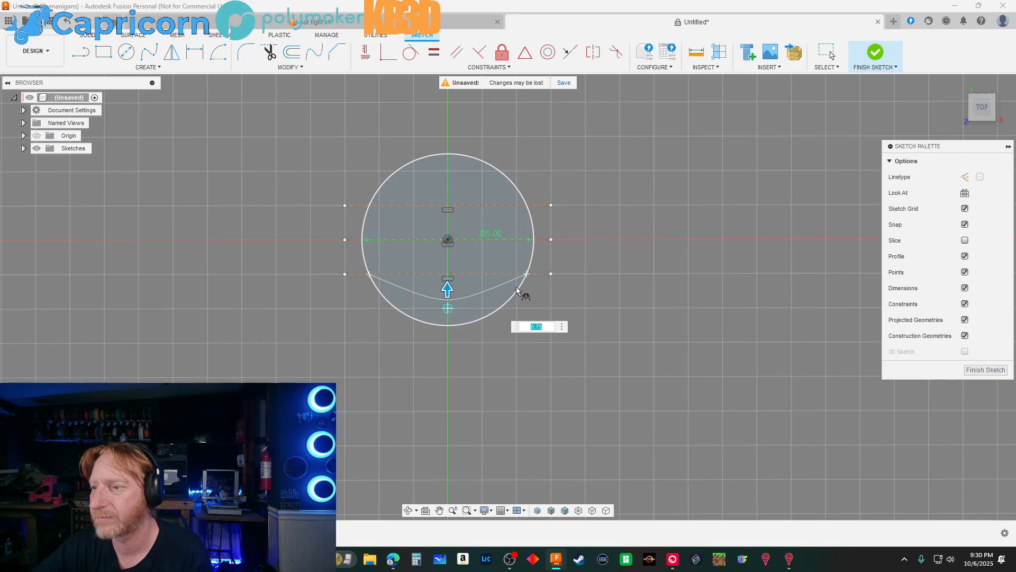
pyautogui.press('Return')
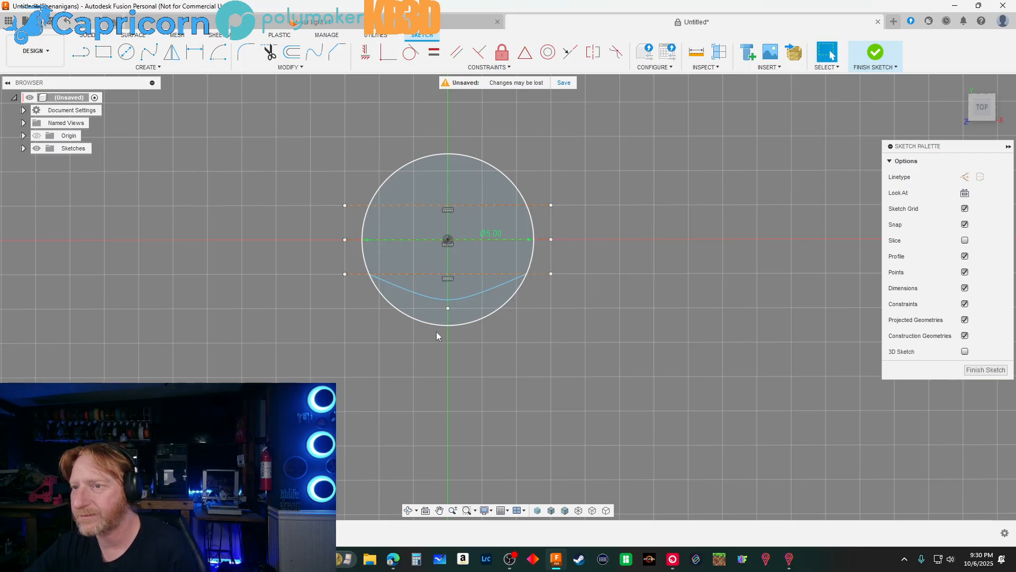
# Sketch a conic curve between the upper construction line's circle intersections, with its vertex on the vertical axis above and a rho of 0.75
pyautogui.click(142, 68)
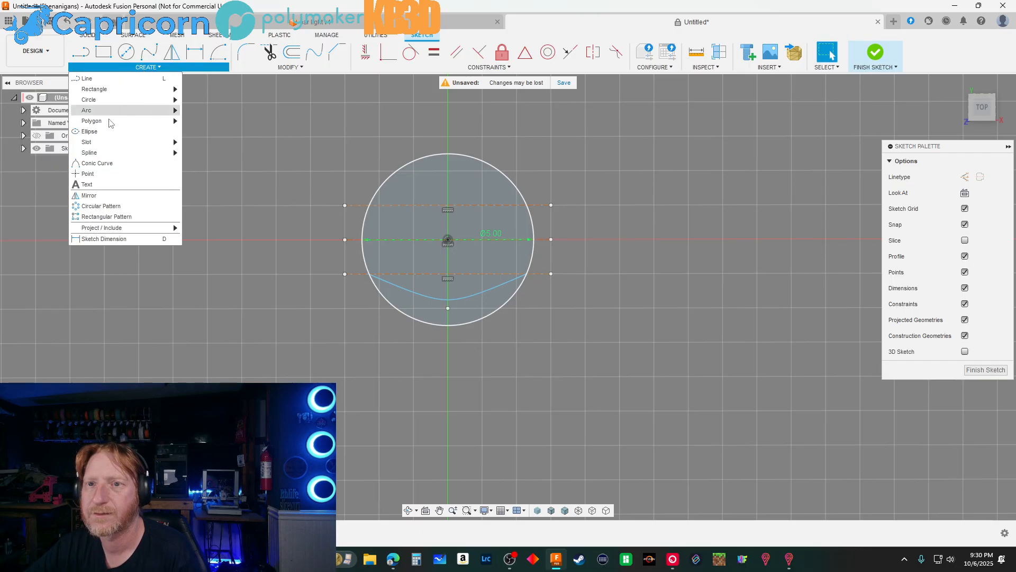
pyautogui.click(98, 163)
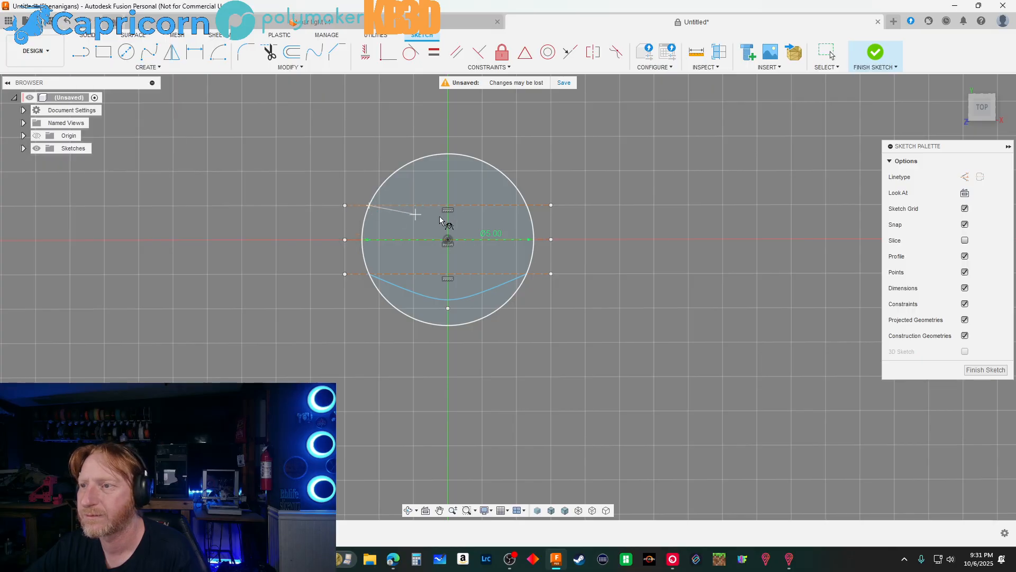
pyautogui.click(528, 206)
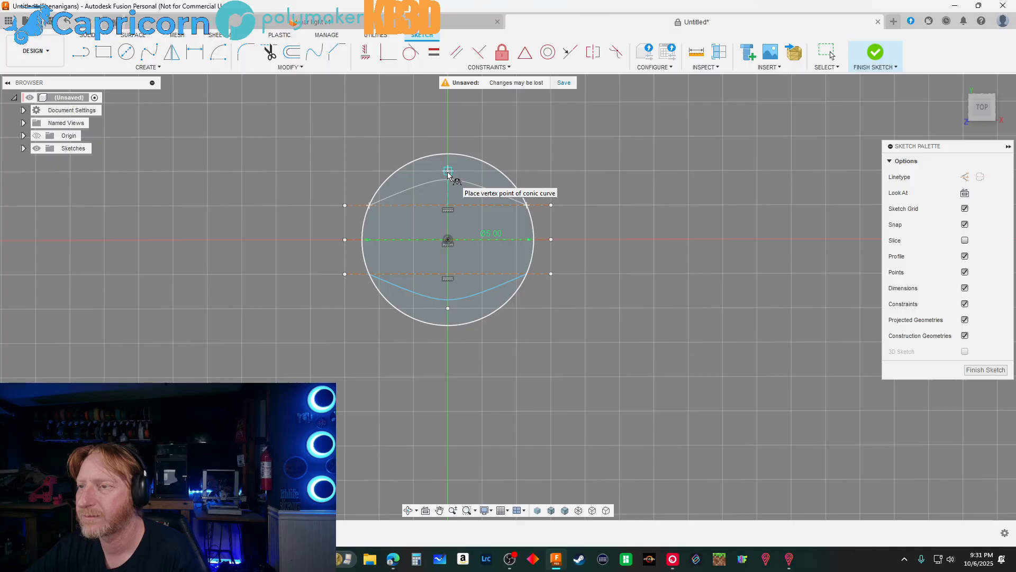
pyautogui.click(448, 172)
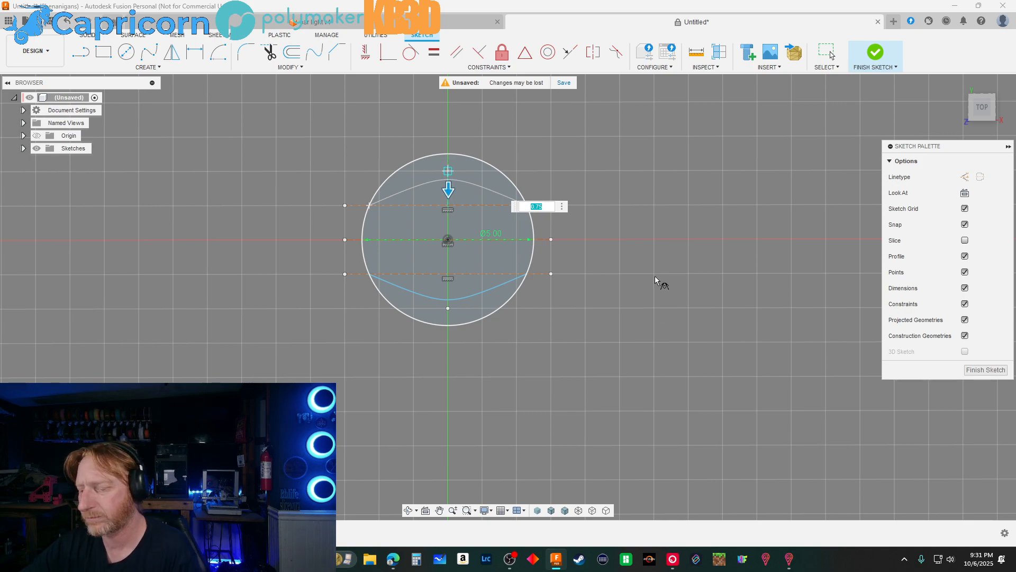
pyautogui.press('Return')
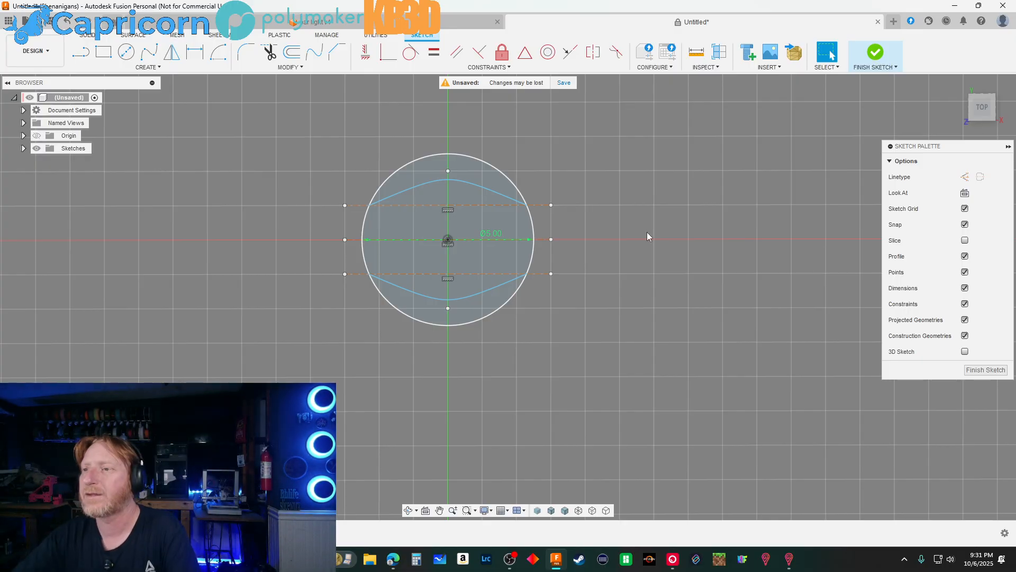
# Extrude the two crescent profiles between the conic curves and the circle 30 mm to one side as new bodies
pyautogui.moveTo(605, 282)
pyautogui.mouseDown(button='middle')
pyautogui.moveTo(624, 284)
pyautogui.moveTo(647, 309)
pyautogui.moveTo(619, 260)
pyautogui.moveTo(612, 281)
pyautogui.moveTo(628, 290)
pyautogui.mouseUp(button='middle')
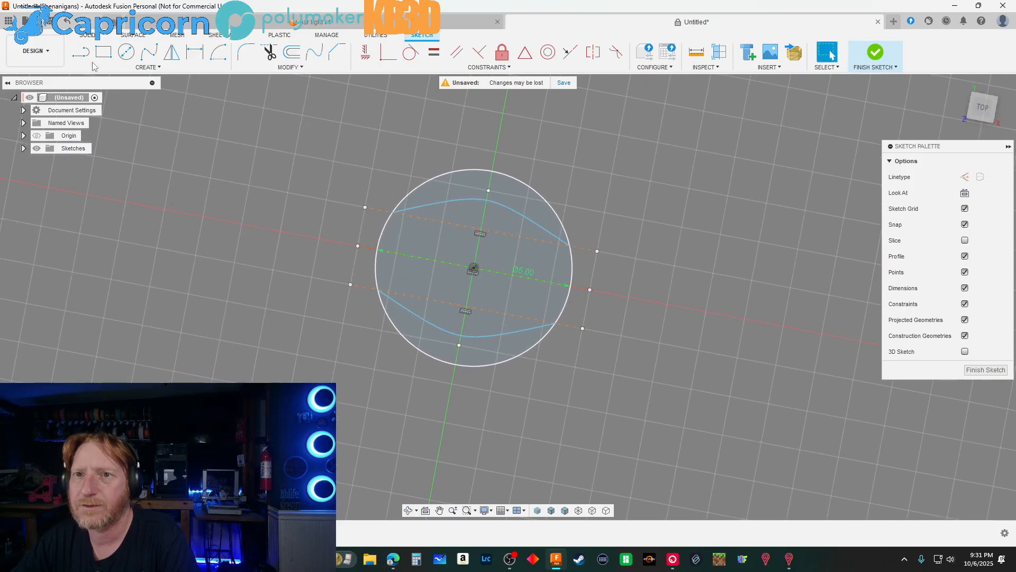
pyautogui.click(456, 189)
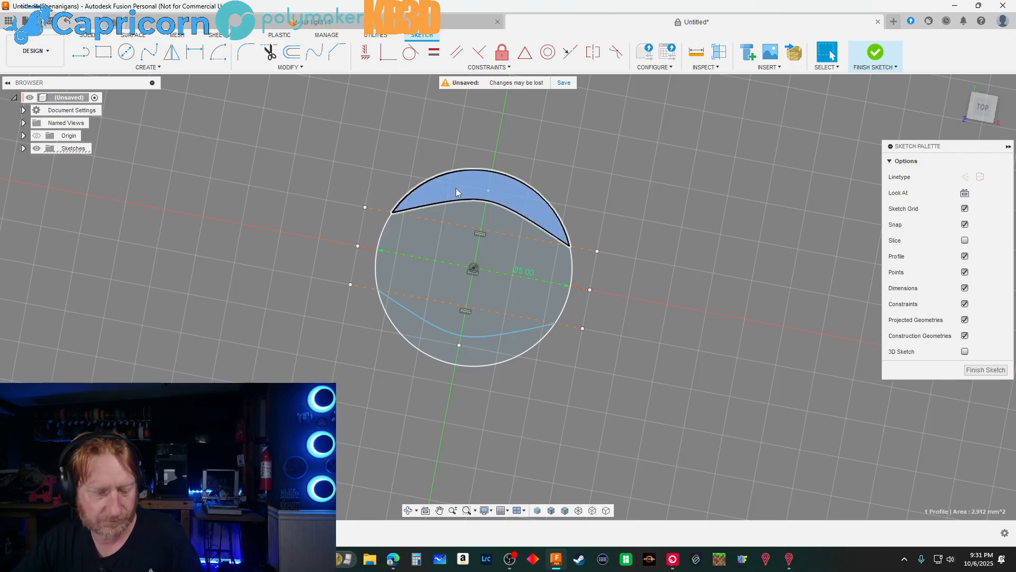
pyautogui.keyDown('ctrl'); pyautogui.click(440, 342); pyautogui.keyUp('ctrl')
pyautogui.press('e')
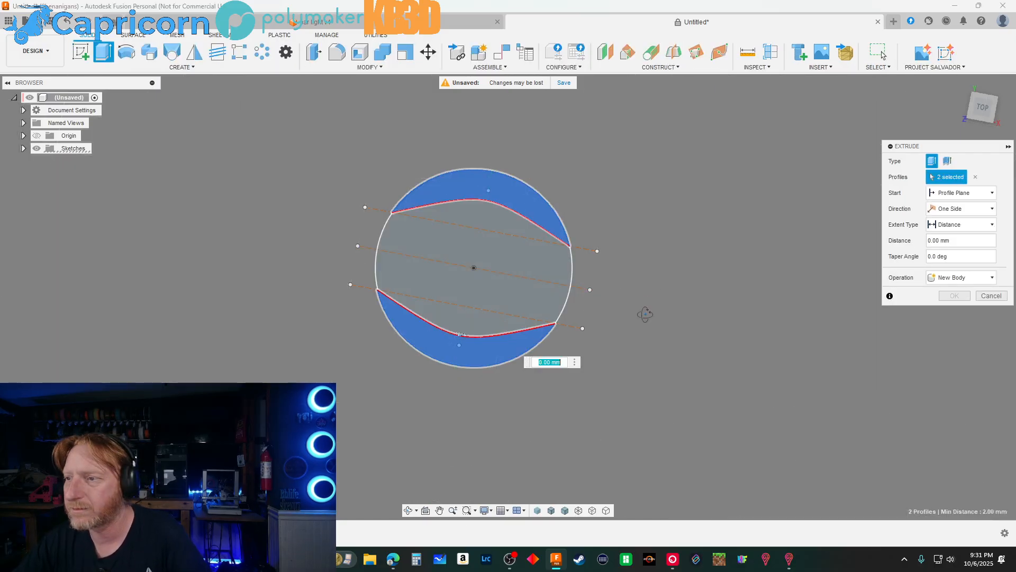
pyautogui.keyDown('shift'); pyautogui.moveTo(644, 314); pyautogui.dragTo(594, 269, button='middle'); pyautogui.keyUp('shift')
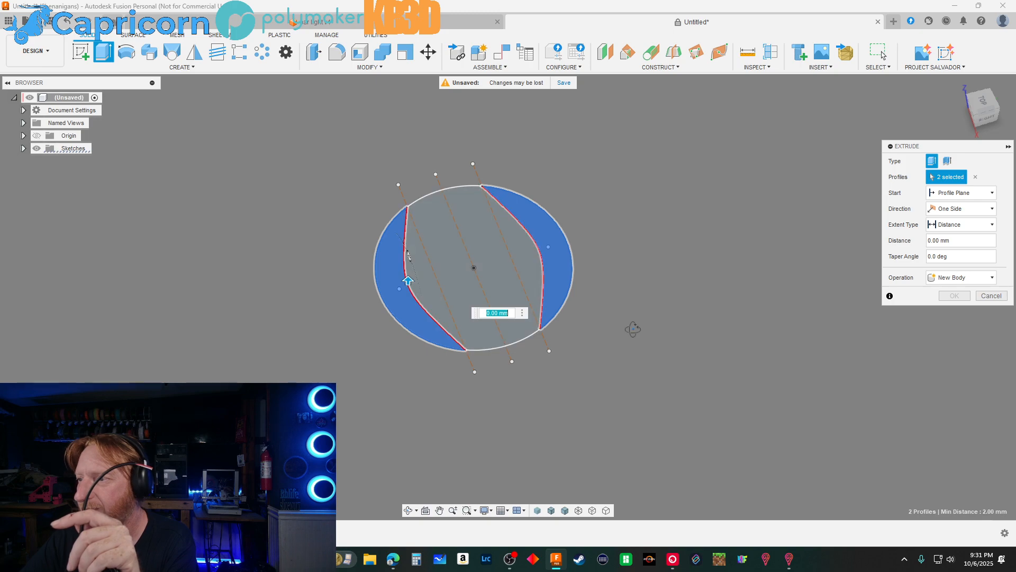
pyautogui.moveTo(633, 326)
pyautogui.keyDown('shift'); pyautogui.mouseDown(button='middle')
pyautogui.moveTo(632, 377)
pyautogui.moveTo(628, 324)
pyautogui.mouseUp(button='middle'); pyautogui.keyUp('shift')
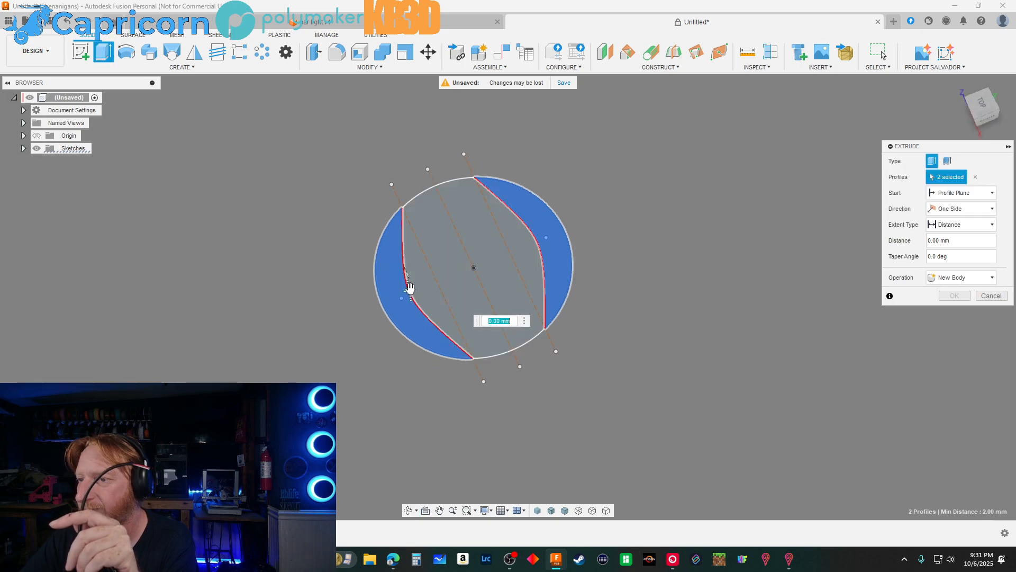
pyautogui.moveTo(408, 288); pyautogui.dragTo(390, 182)
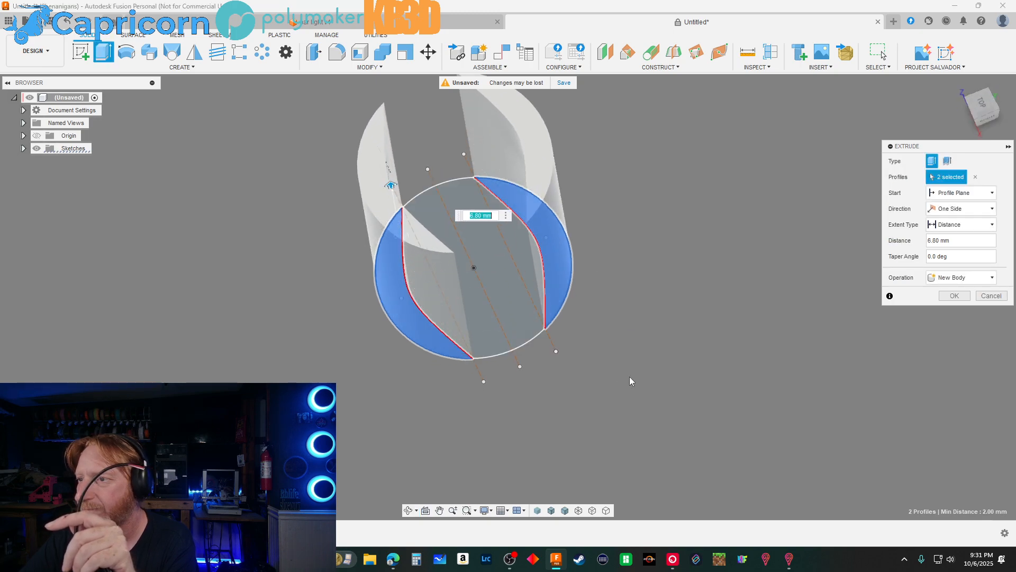
pyautogui.keyDown('shift'); pyautogui.moveTo(632, 382); pyautogui.dragTo(637, 356, button='middle'); pyautogui.keyUp('shift')
pyautogui.scroll(-5, 632, 370)
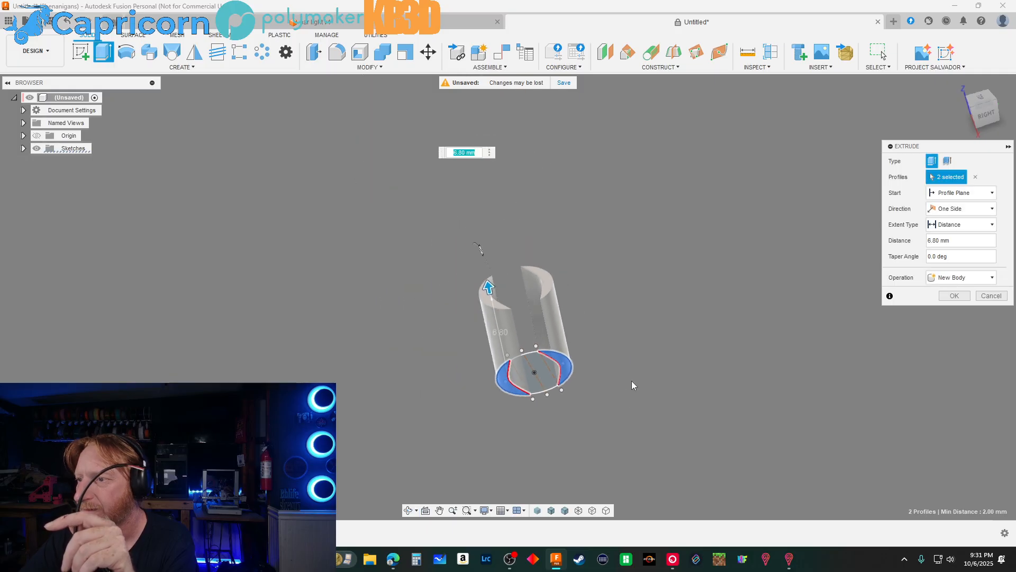
pyautogui.moveTo(485, 274); pyautogui.dragTo(479, 242)
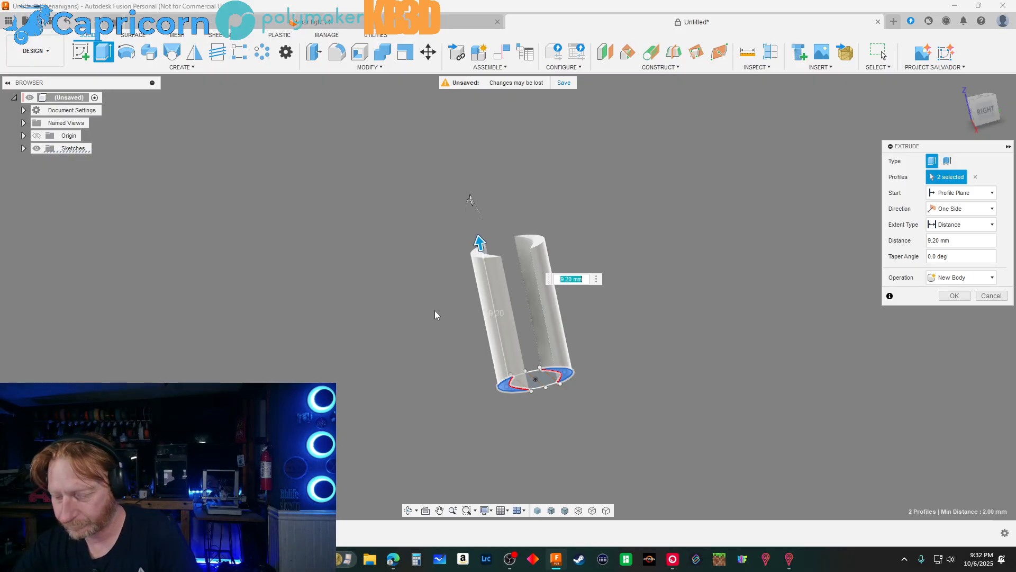
pyautogui.write('30')
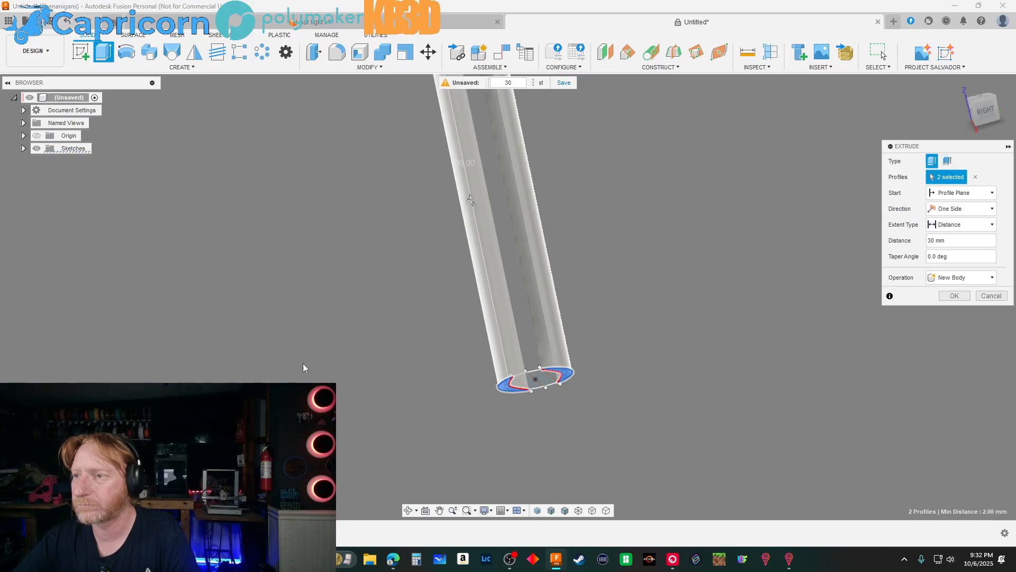
pyautogui.scroll(-2, 303, 367)
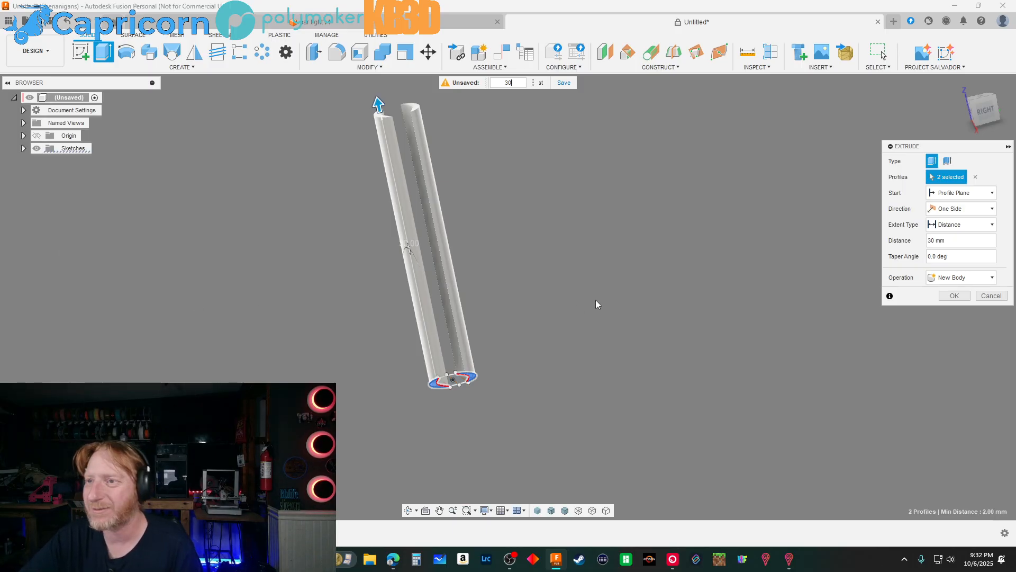
pyautogui.scroll(2, 572, 311)
pyautogui.scroll(-4, 545, 359)
pyautogui.keyDown('shift'); pyautogui.moveTo(543, 355); pyautogui.dragTo(545, 291, button='middle'); pyautogui.keyUp('shift')
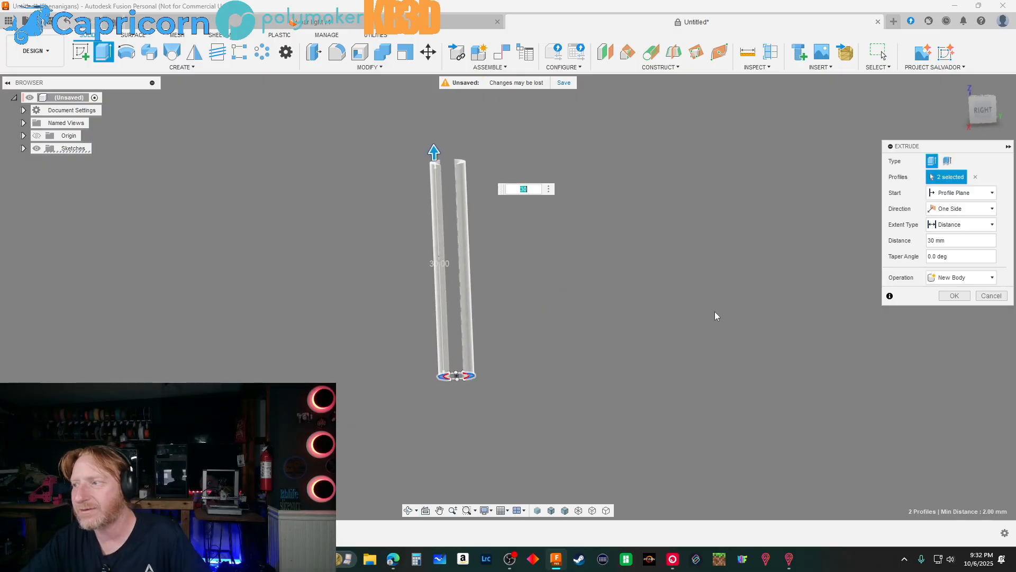
pyautogui.click(954, 297)
# Start a sketch on the base end of the crescent rods and draw a 5 mm diameter circle centered on the origin
pyautogui.keyDown('shift'); pyautogui.moveTo(646, 262); pyautogui.dragTo(647, 285, button='middle'); pyautogui.keyUp('shift')
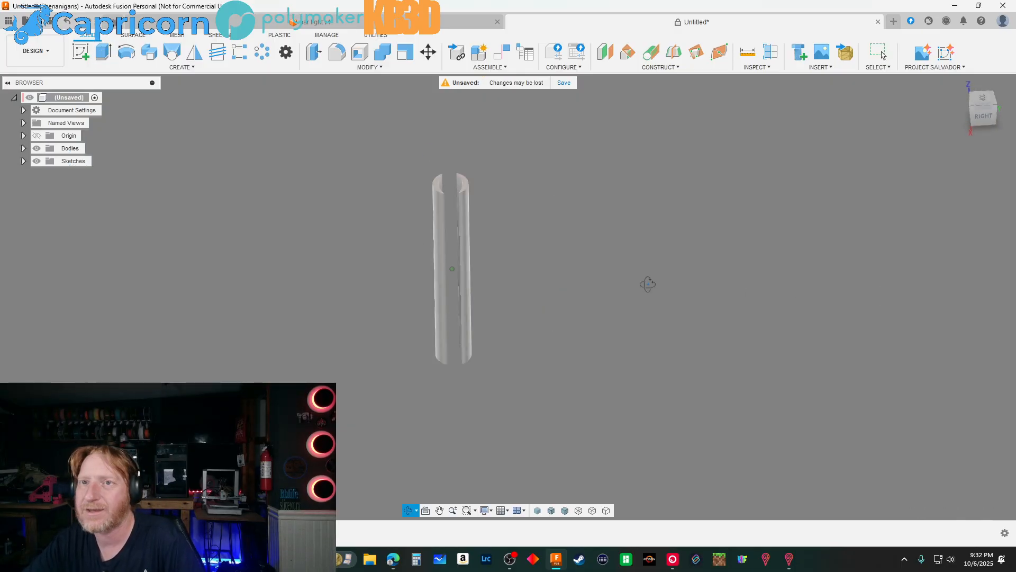
pyautogui.click(75, 56)
pyautogui.keyDown('shift'); pyautogui.moveTo(636, 332); pyautogui.dragTo(630, 264, button='middle'); pyautogui.keyUp('shift')
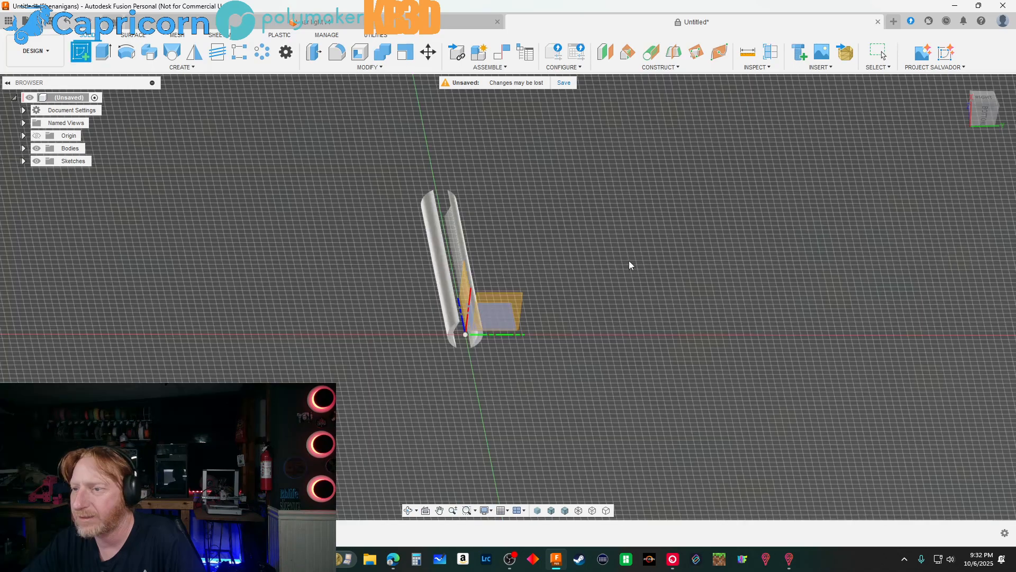
pyautogui.click(478, 345)
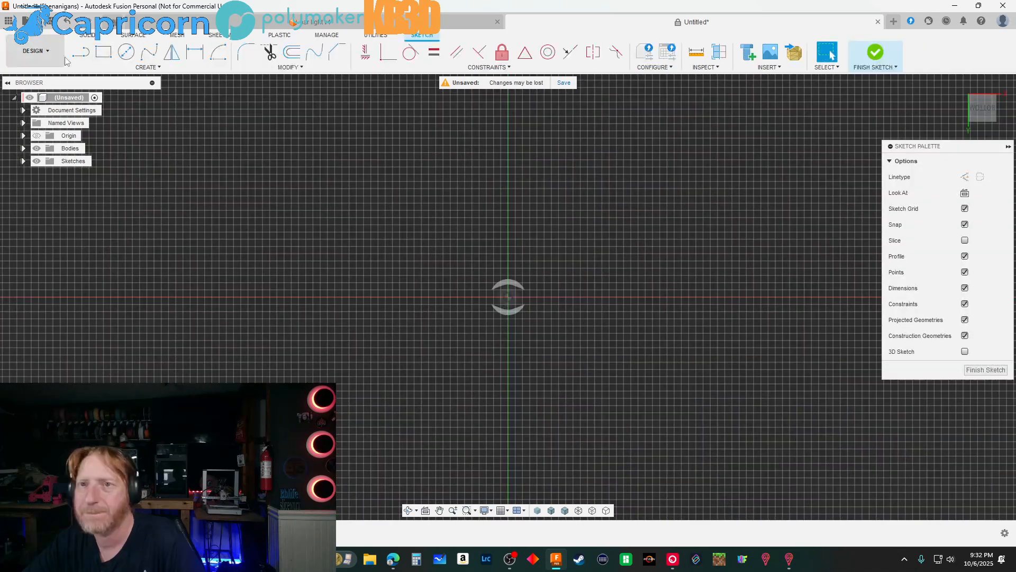
pyautogui.click(125, 53)
pyautogui.scroll(5, 488, 291)
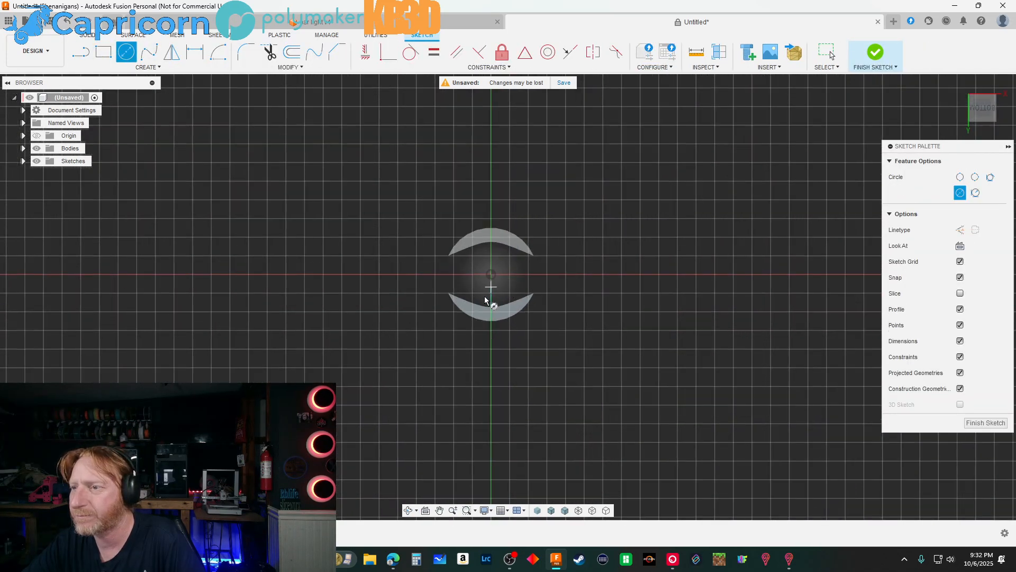
pyautogui.click(419, 302)
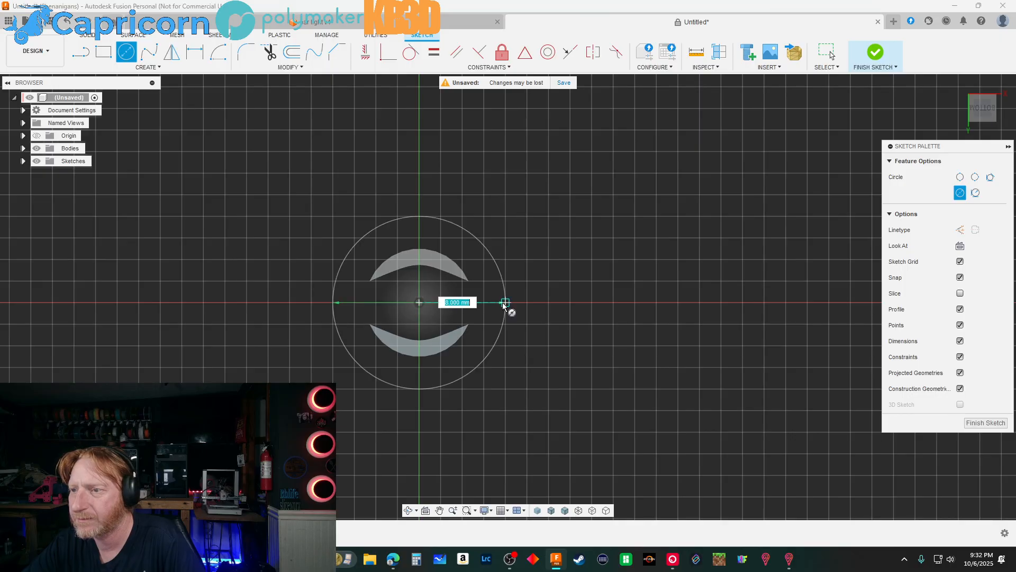
pyautogui.write('5')
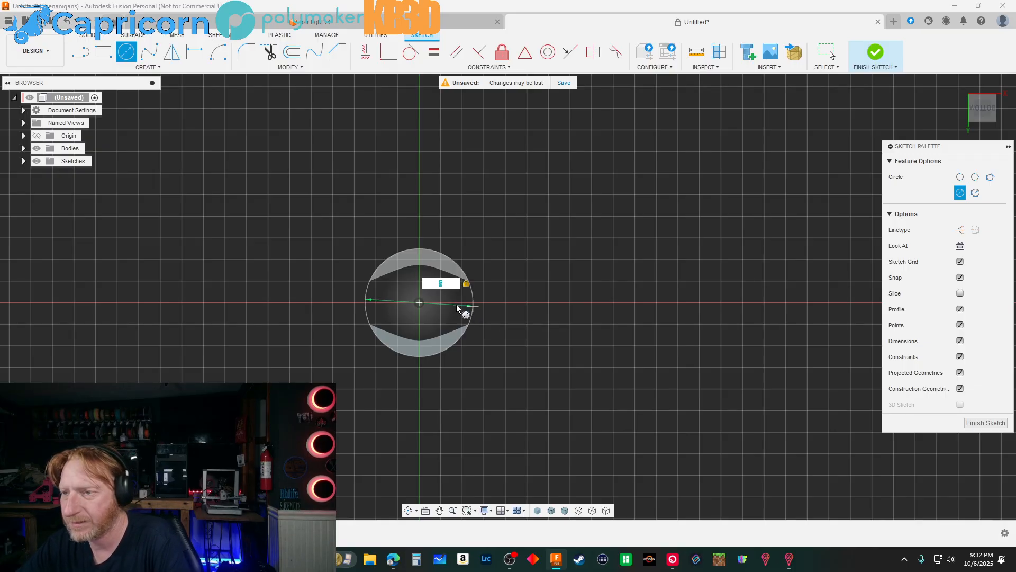
pyautogui.press('Return')
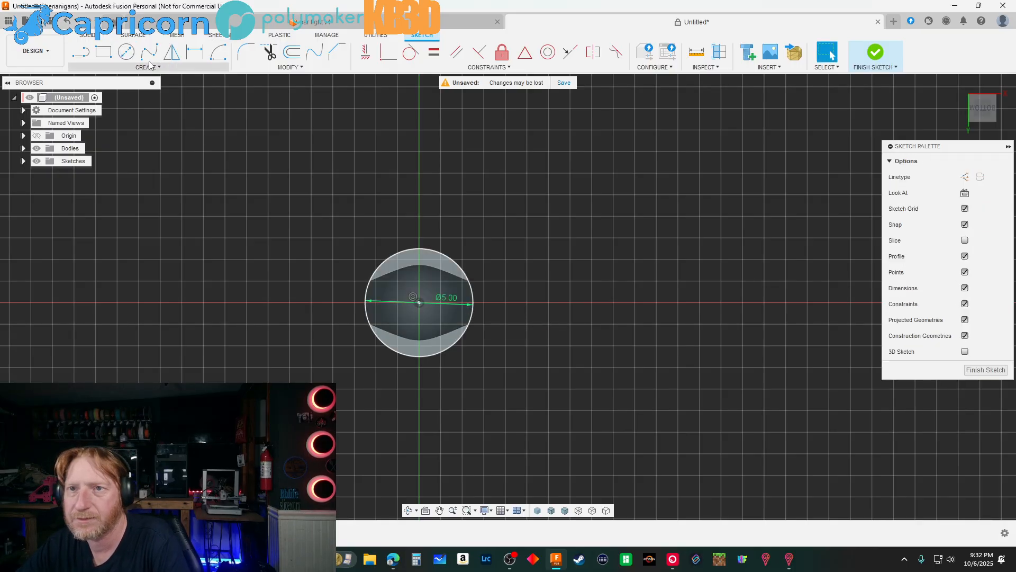
pyautogui.click(126, 53)
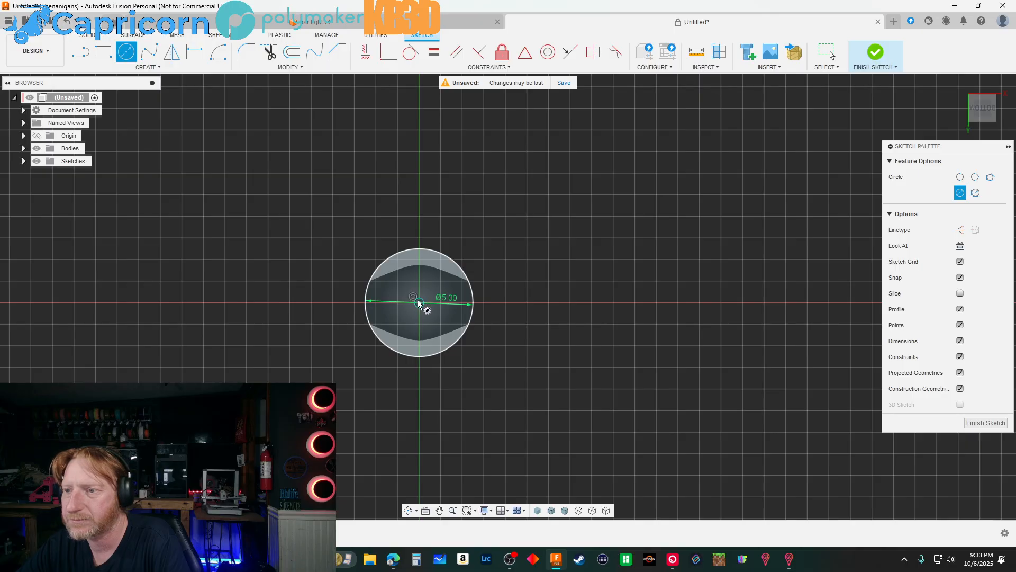
pyautogui.keyDown('shift'); pyautogui.moveTo(447, 306); pyautogui.dragTo(512, 239, button='middle'); pyautogui.keyUp('shift')
pyautogui.rightClick(536, 252)
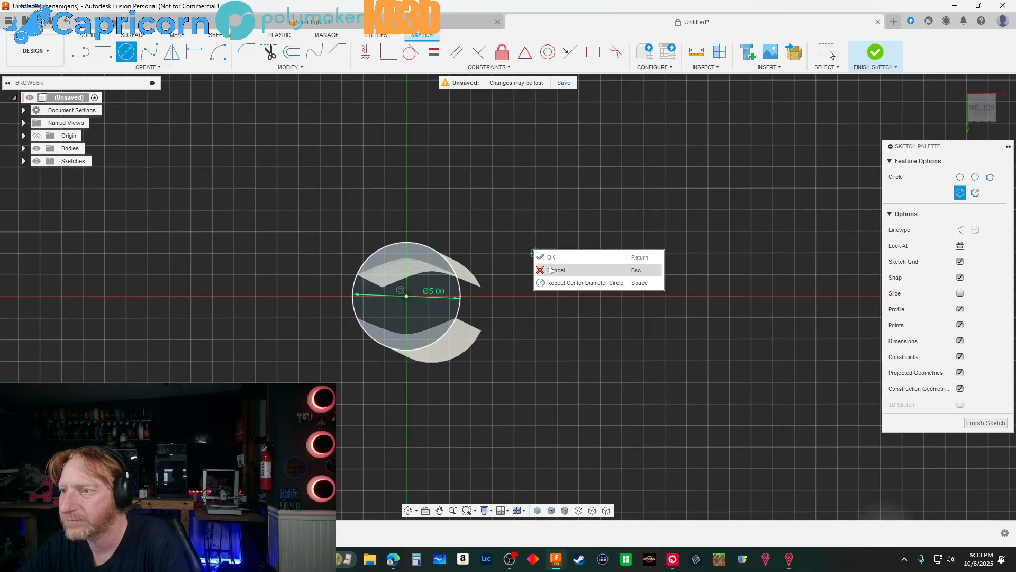
pyautogui.click(555, 269)
# Move the circle's diameter dimension outside the circle and view the sketch plane straight on
pyautogui.keyDown('shift'); pyautogui.moveTo(572, 302); pyautogui.dragTo(590, 327, button='middle'); pyautogui.keyUp('shift')
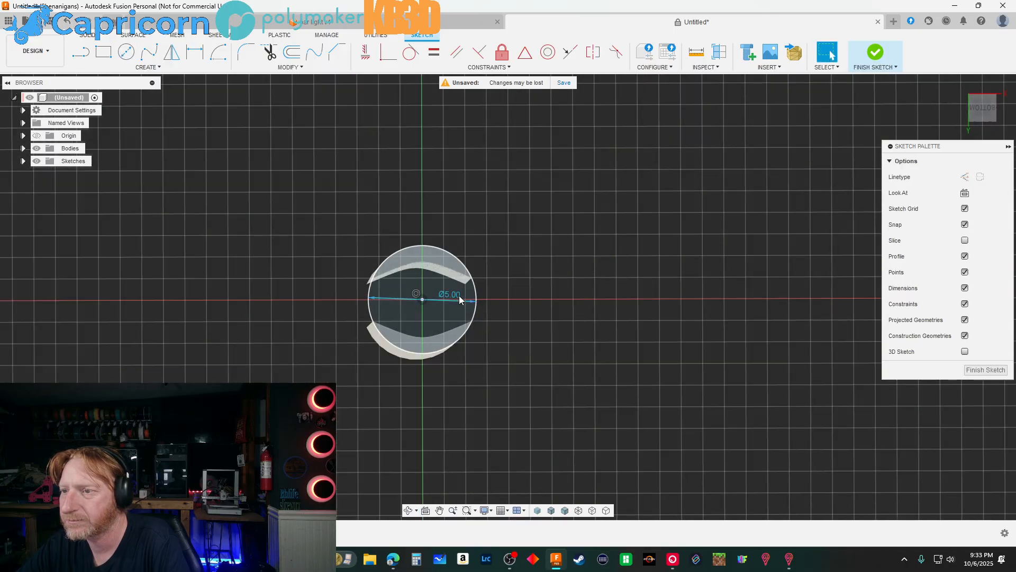
pyautogui.moveTo(456, 294); pyautogui.dragTo(518, 367)
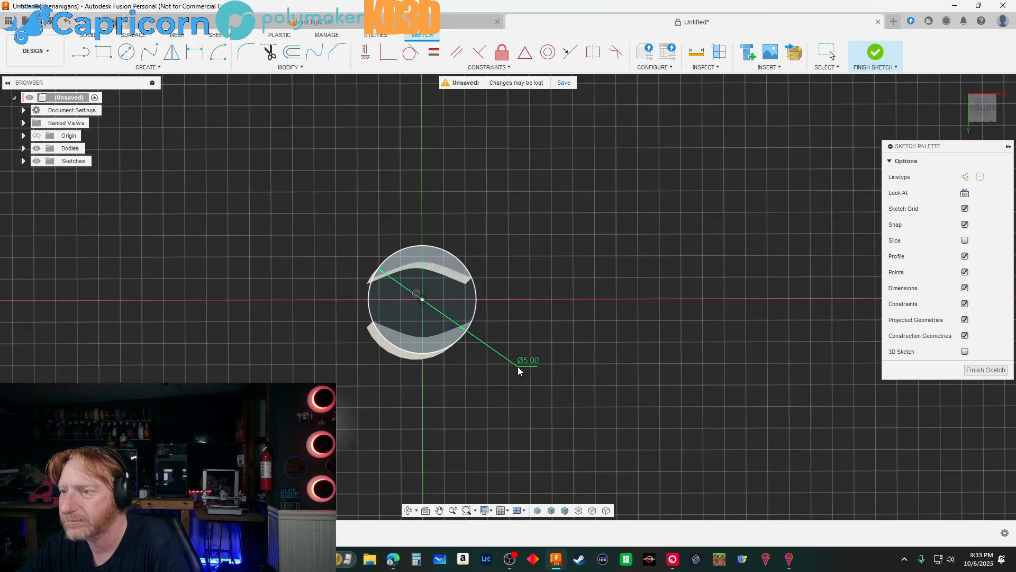
pyautogui.click(987, 110)
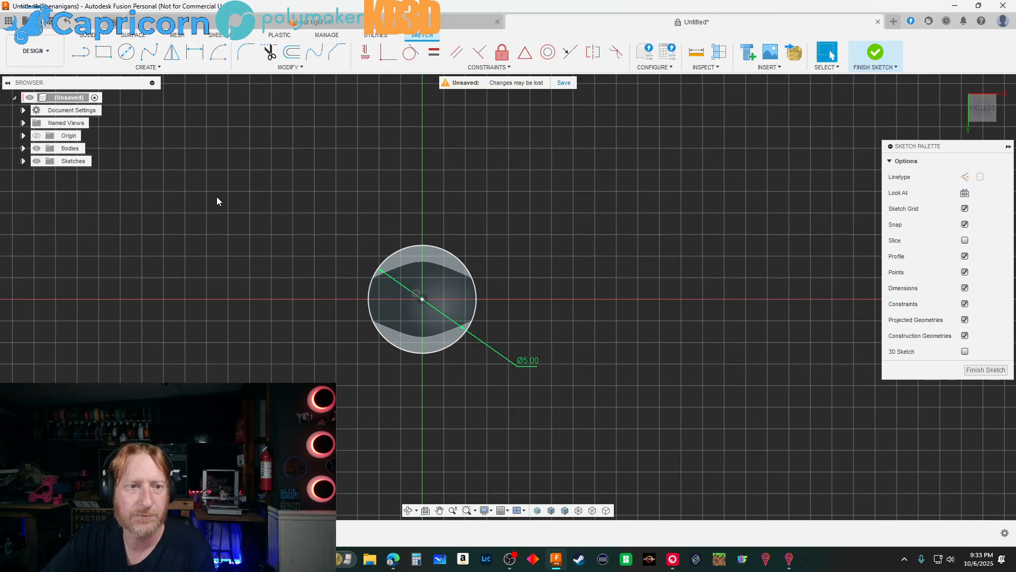
# Sketch a 10 mm diameter circle concentric with the 5 mm circle and finish the sketch
pyautogui.click(126, 51)
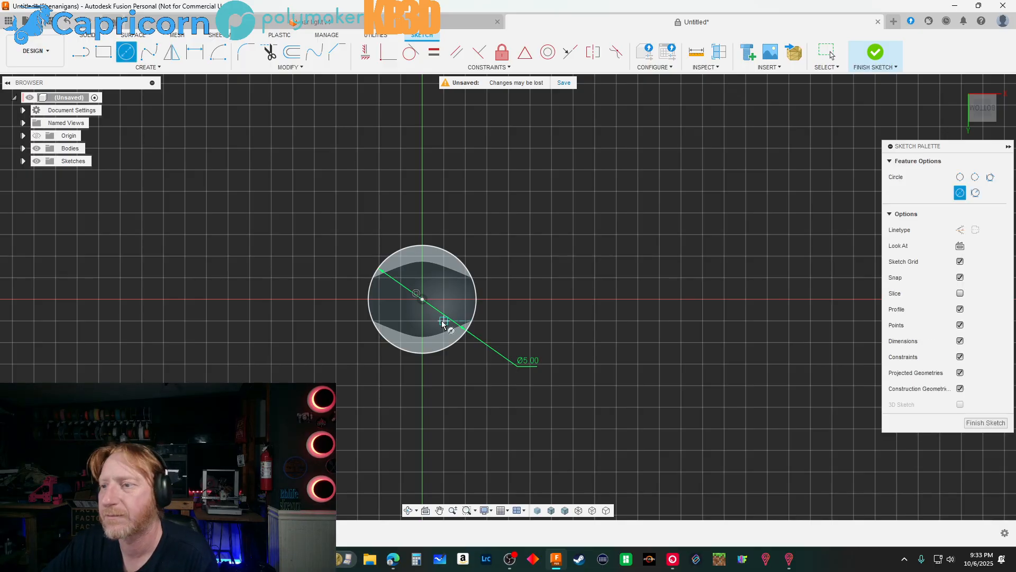
pyautogui.click(422, 299)
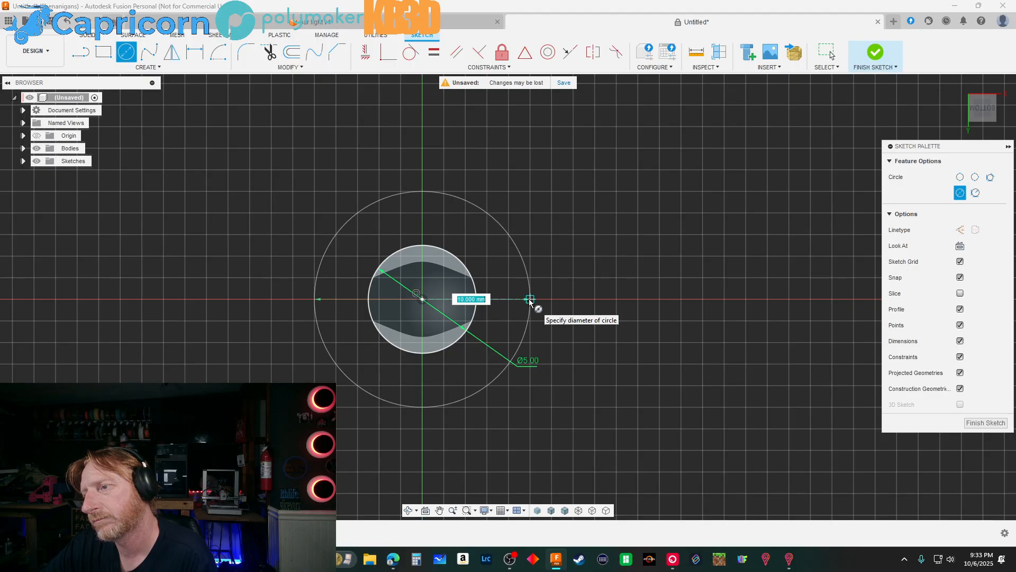
pyautogui.click(530, 300)
pyautogui.moveTo(608, 277)
pyautogui.keyDown('shift'); pyautogui.mouseDown(button='middle')
pyautogui.moveTo(535, 316)
pyautogui.moveTo(545, 312)
pyautogui.mouseUp(button='middle'); pyautogui.keyUp('shift')
pyautogui.scroll(-4, 547, 311)
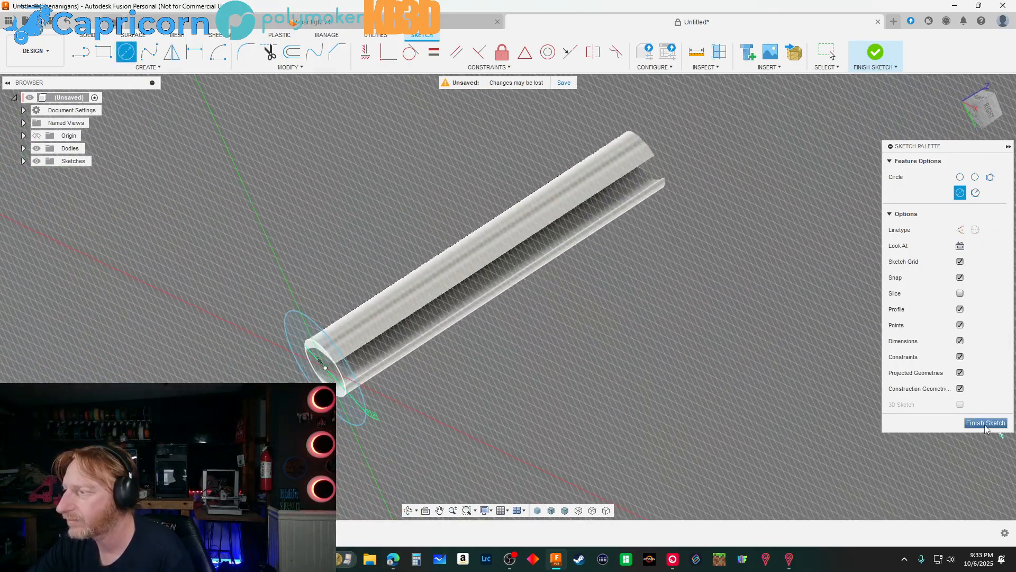
pyautogui.click(986, 424)
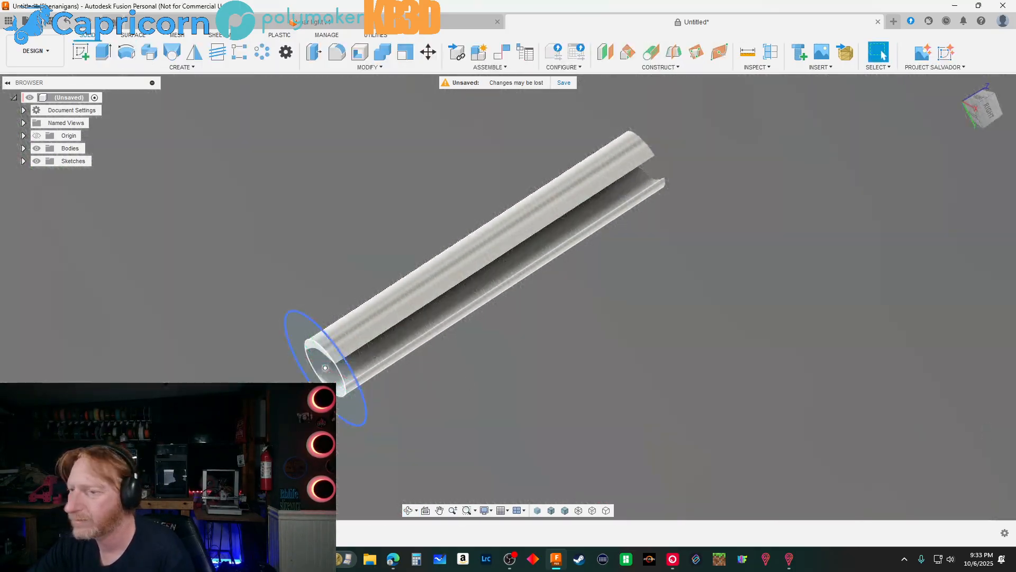
# Extrude the ring between the two circles by -10 mm along the crescent rods, joined to them
pyautogui.click(104, 53)
pyautogui.click(289, 365)
pyautogui.moveTo(326, 351); pyautogui.dragTo(413, 294)
pyautogui.keyDown('shift'); pyautogui.moveTo(557, 379); pyautogui.dragTo(565, 377, button='middle'); pyautogui.keyUp('shift')
pyautogui.scroll(2, 497, 272)
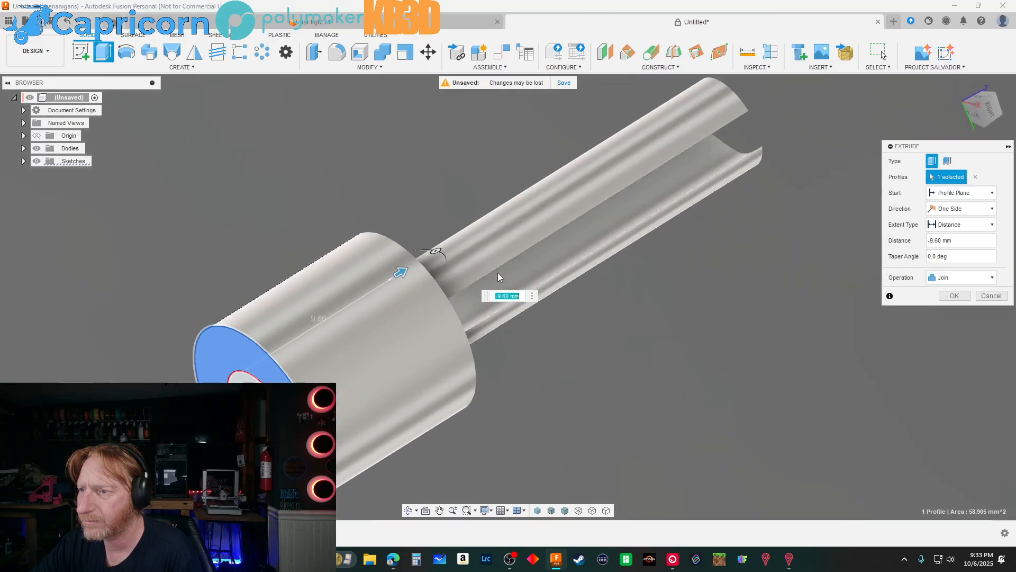
pyautogui.scroll(2, 497, 273)
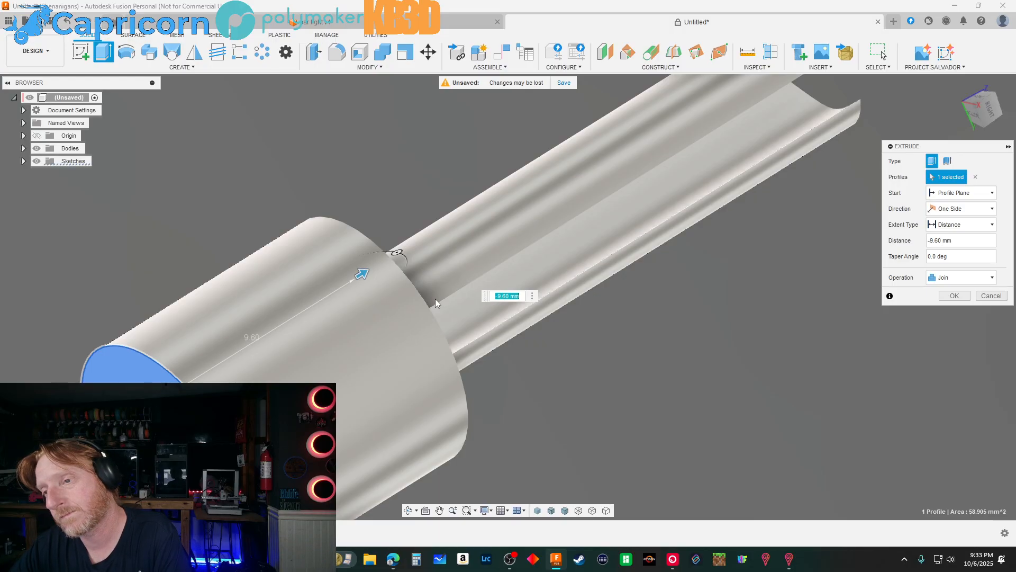
pyautogui.write('-')
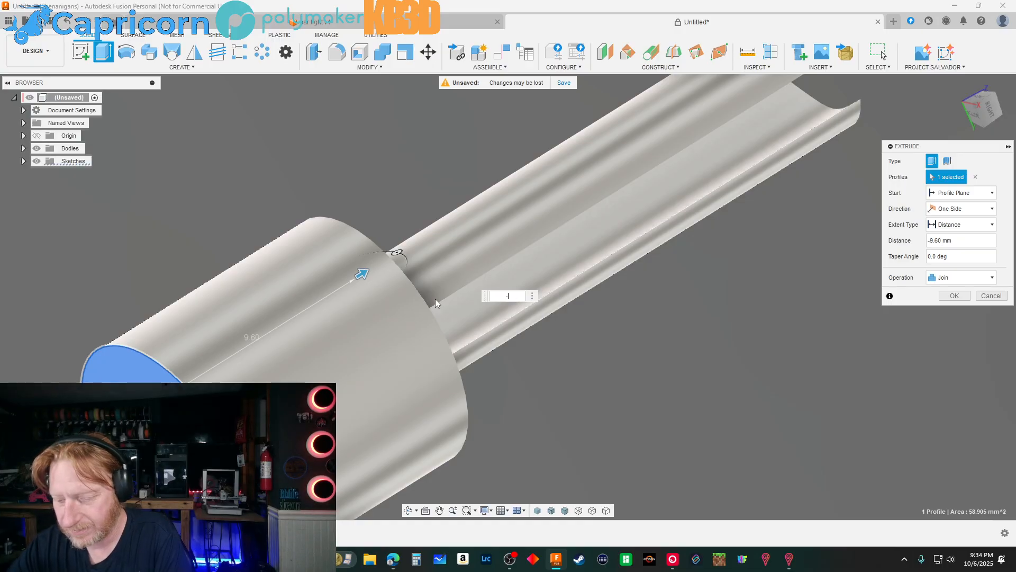
pyautogui.write('10')
pyautogui.press('Return')
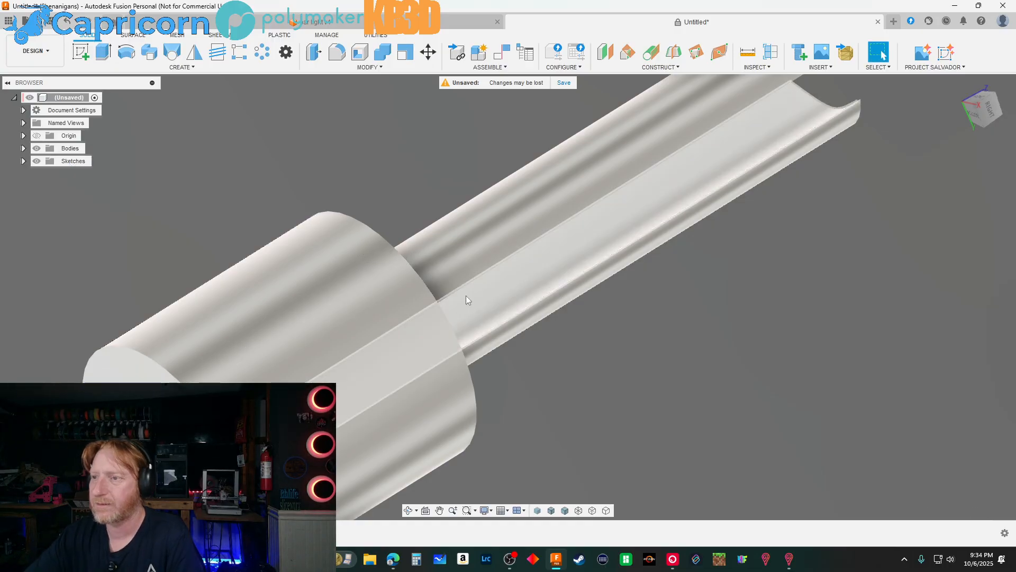
# Offset the collar's outer cylindrical face outward by 2 mm to thicken it
pyautogui.scroll(-5, 466, 295)
pyautogui.keyDown('shift'); pyautogui.moveTo(530, 371); pyautogui.dragTo(561, 353, button='middle'); pyautogui.keyUp('shift')
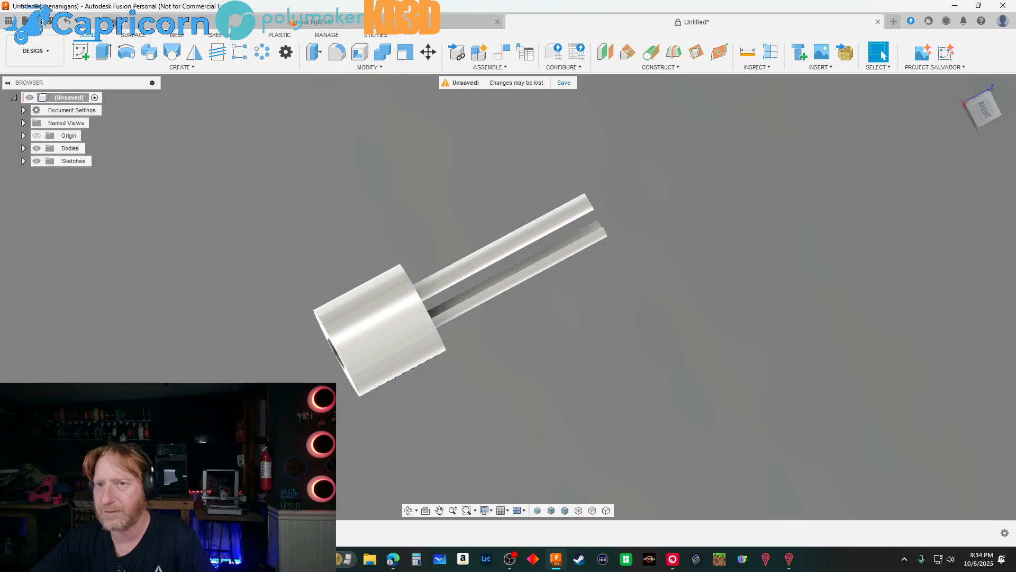
pyautogui.click(336, 52)
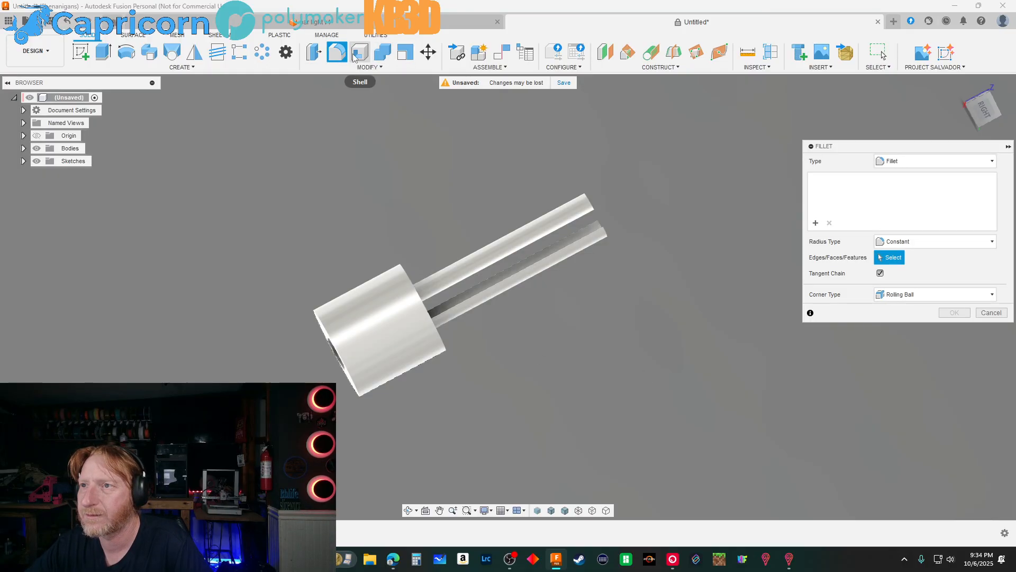
pyautogui.click(314, 52)
pyautogui.click(434, 343)
pyautogui.keyDown('shift'); pyautogui.moveTo(434, 343); pyautogui.dragTo(458, 367, button='middle'); pyautogui.keyUp('shift')
pyautogui.moveTo(407, 380); pyautogui.dragTo(415, 401)
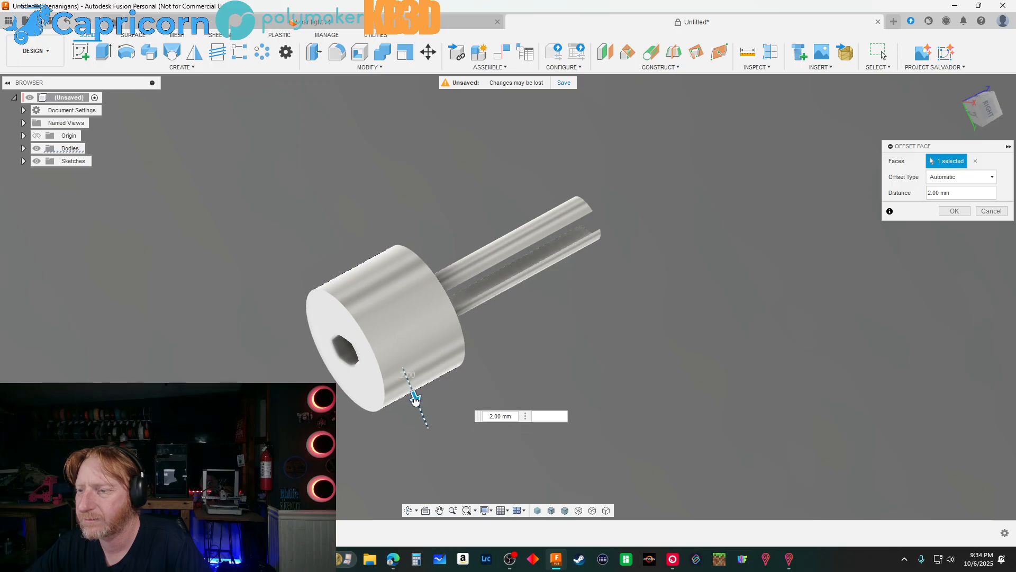
pyautogui.keyDown('shift'); pyautogui.moveTo(643, 346); pyautogui.dragTo(554, 332, button='middle'); pyautogui.keyUp('shift')
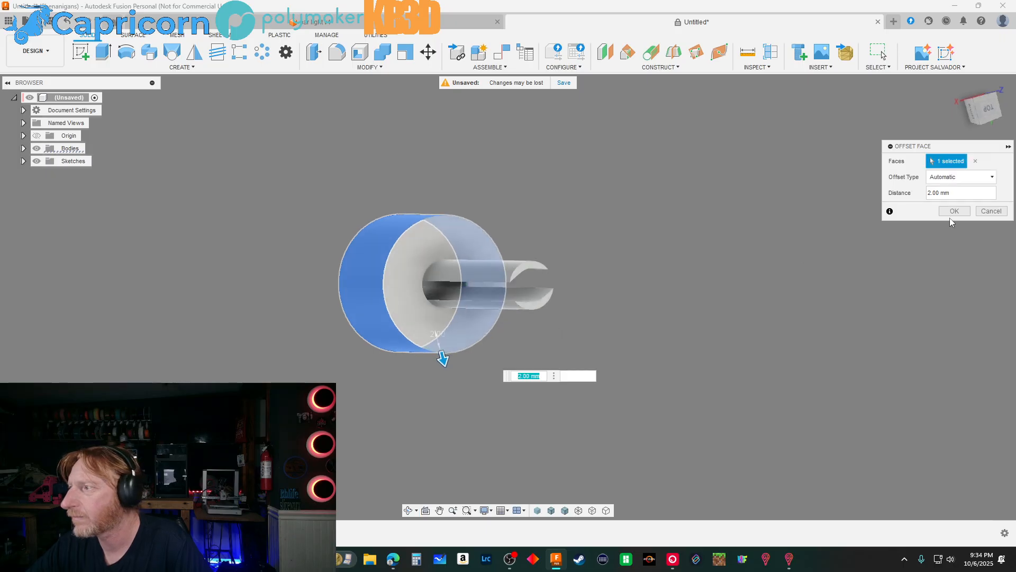
pyautogui.click(954, 211)
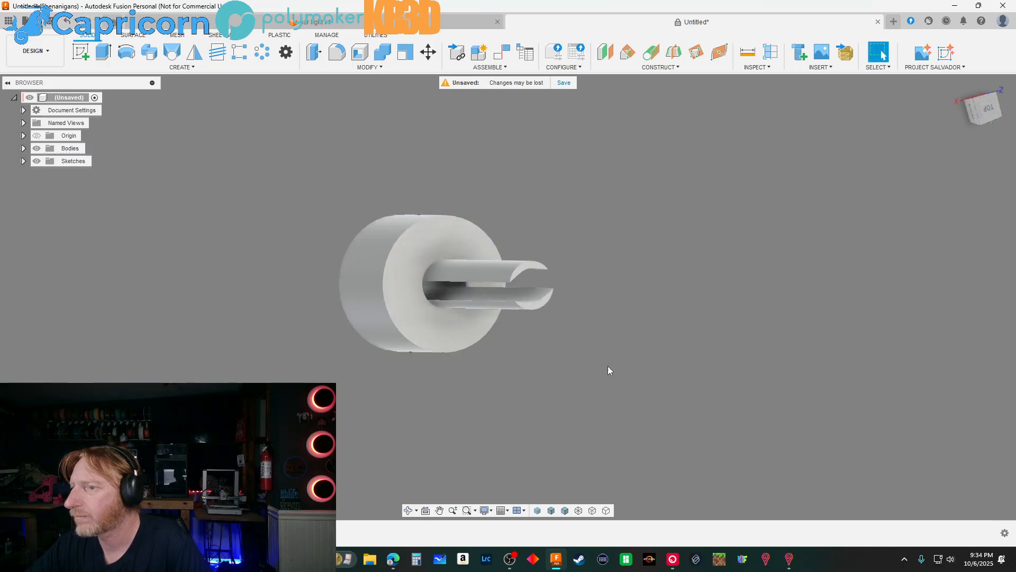
# Check the diameter of the collar's prong-side outer edge and examine how the prongs meet the collar from several angles
pyautogui.click(439, 350)
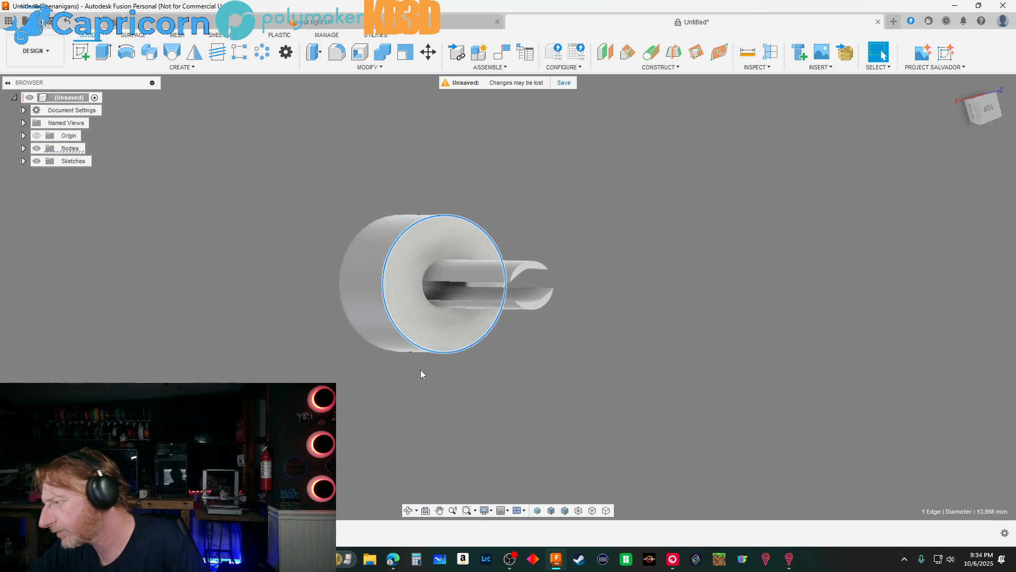
pyautogui.moveTo(657, 376)
pyautogui.keyDown('shift'); pyautogui.mouseDown(button='middle')
pyautogui.moveTo(639, 369)
pyautogui.moveTo(637, 381)
pyautogui.moveTo(656, 376)
pyautogui.mouseUp(button='middle'); pyautogui.keyUp('shift')
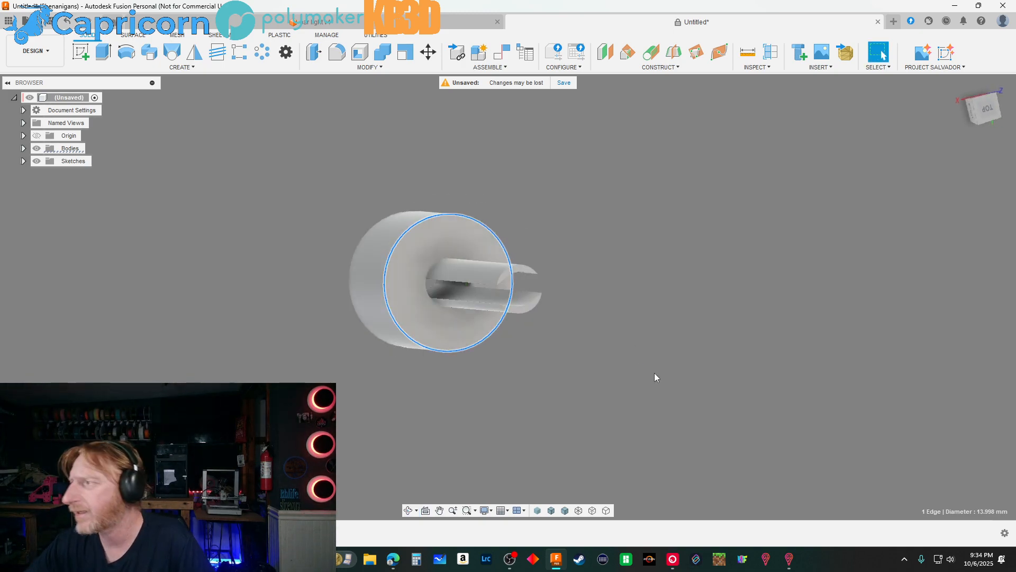
pyautogui.keyDown('shift'); pyautogui.moveTo(574, 193); pyautogui.dragTo(719, 279, button='middle'); pyautogui.keyUp('shift')
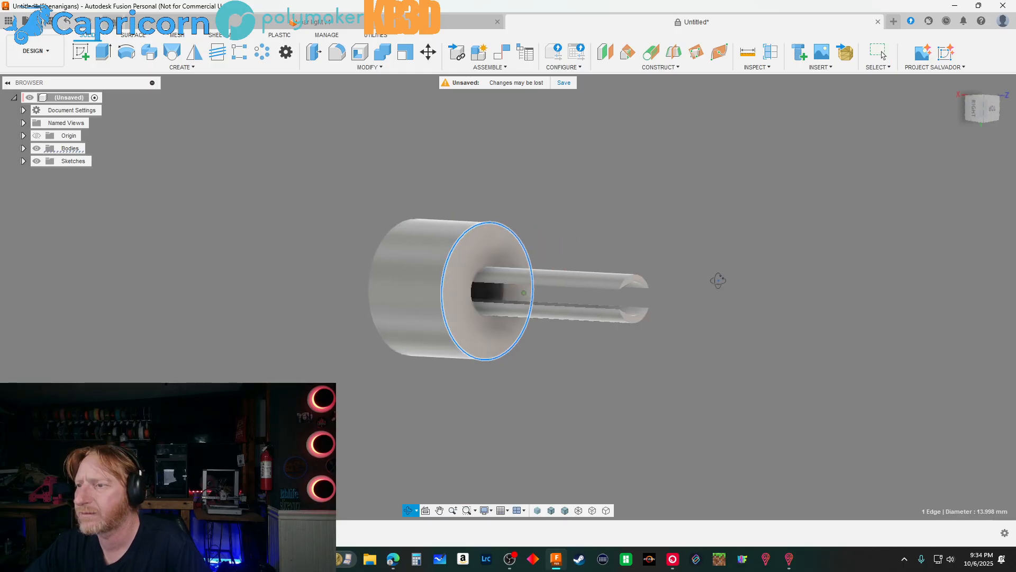
pyautogui.scroll(-4, 440, 230)
pyautogui.scroll(3, 501, 272)
pyautogui.scroll(3, 503, 272)
pyautogui.scroll(1, 578, 255)
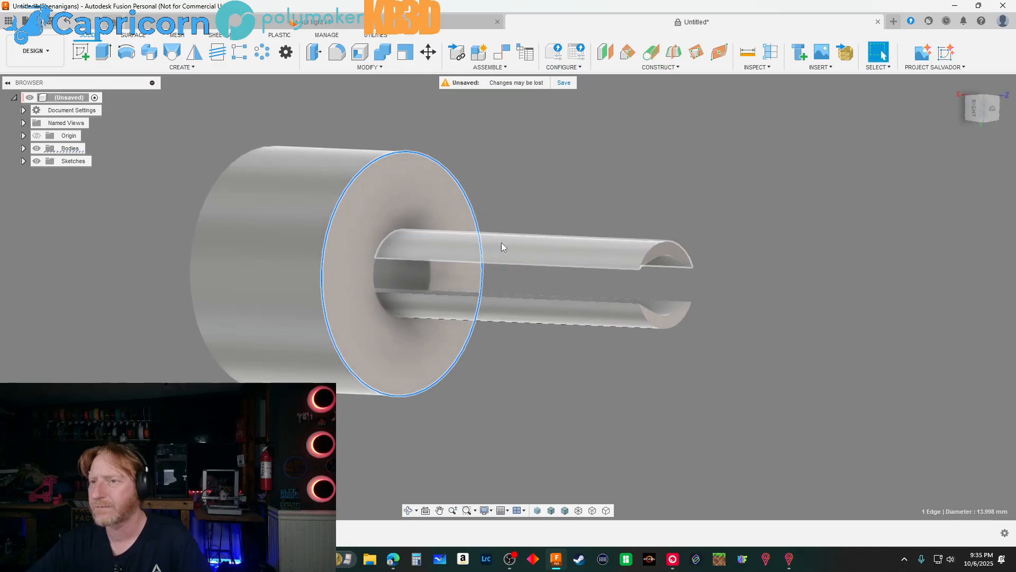
pyautogui.keyDown('shift'); pyautogui.moveTo(657, 174); pyautogui.dragTo(608, 170, button='middle'); pyautogui.keyUp('shift')
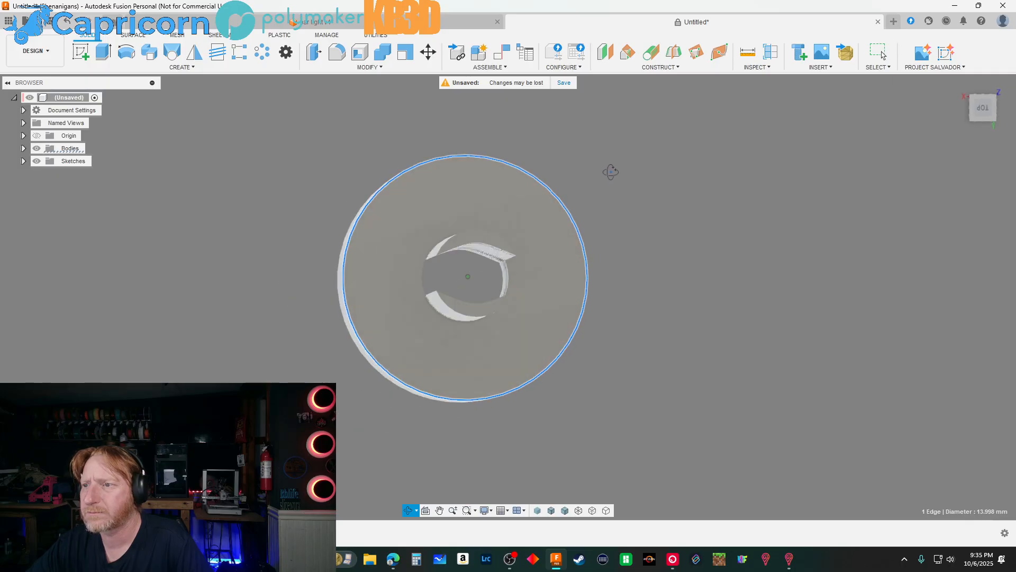
# Start a sketch on the plane at the prongs' free end, switch to wireframe display, and draw a 10 mm circle centered on the origin
pyautogui.click(80, 52)
pyautogui.click(463, 267)
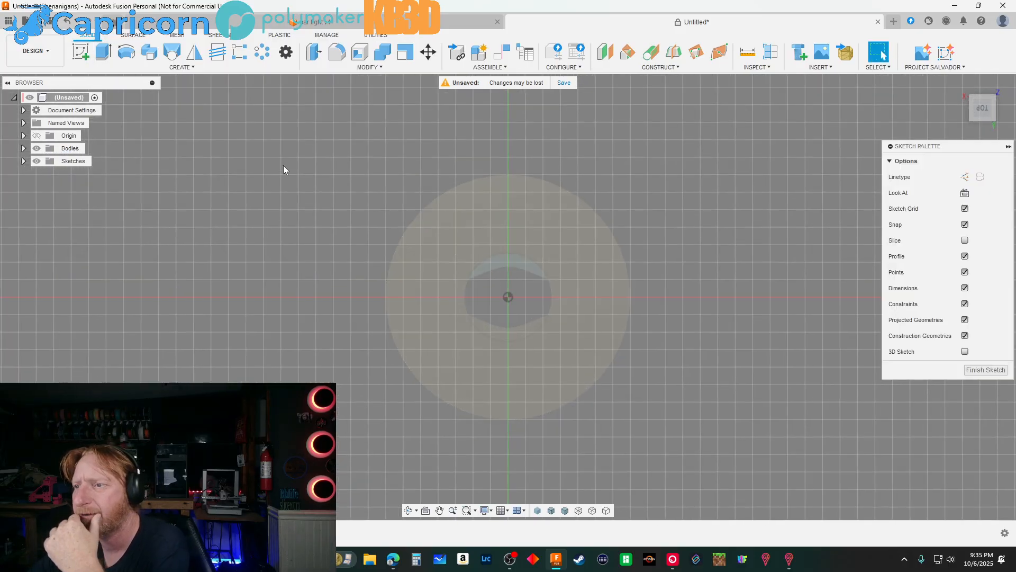
pyautogui.click(101, 52)
pyautogui.press('Escape')
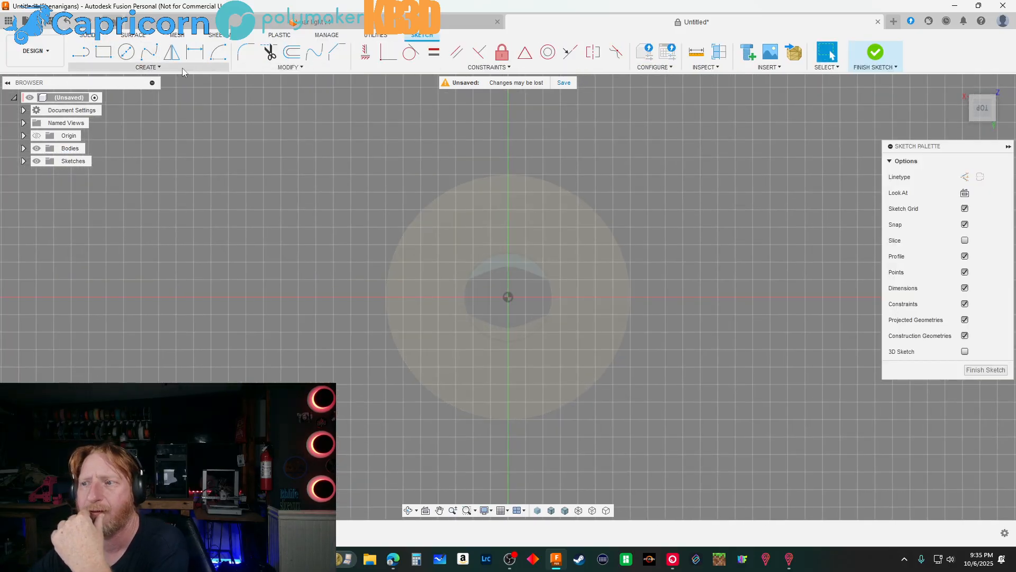
pyautogui.click(578, 510)
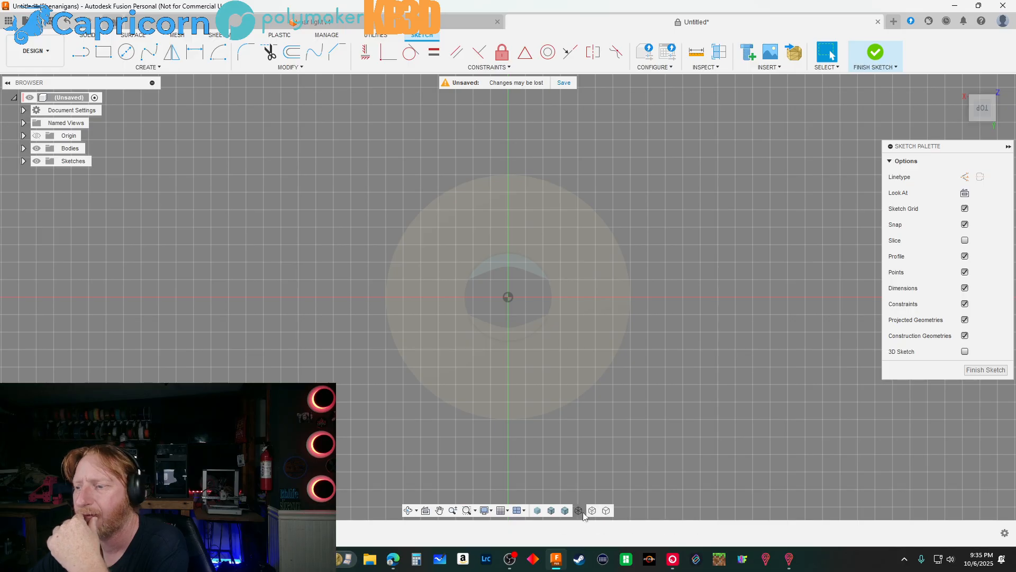
pyautogui.click(123, 51)
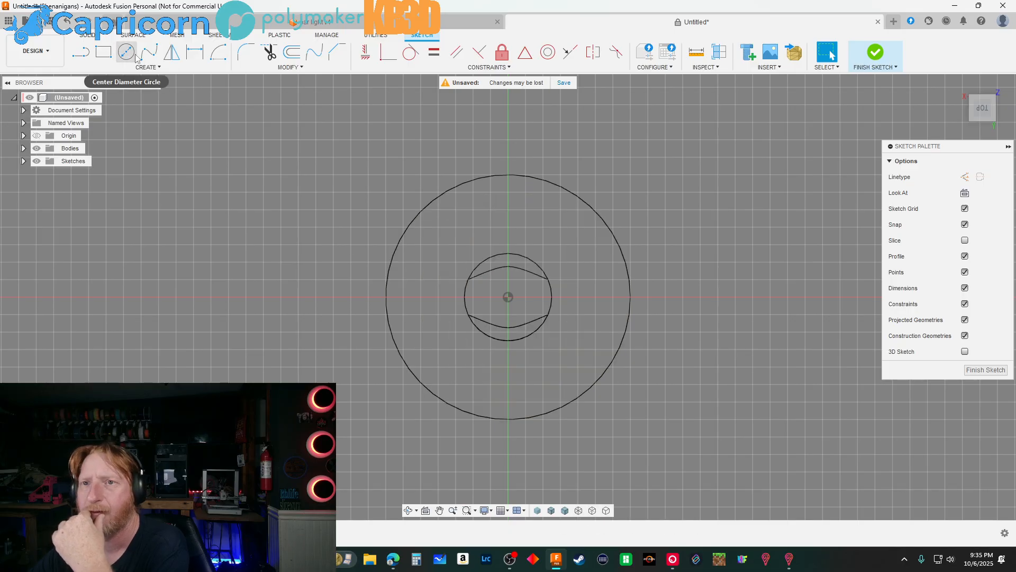
pyautogui.click(508, 296)
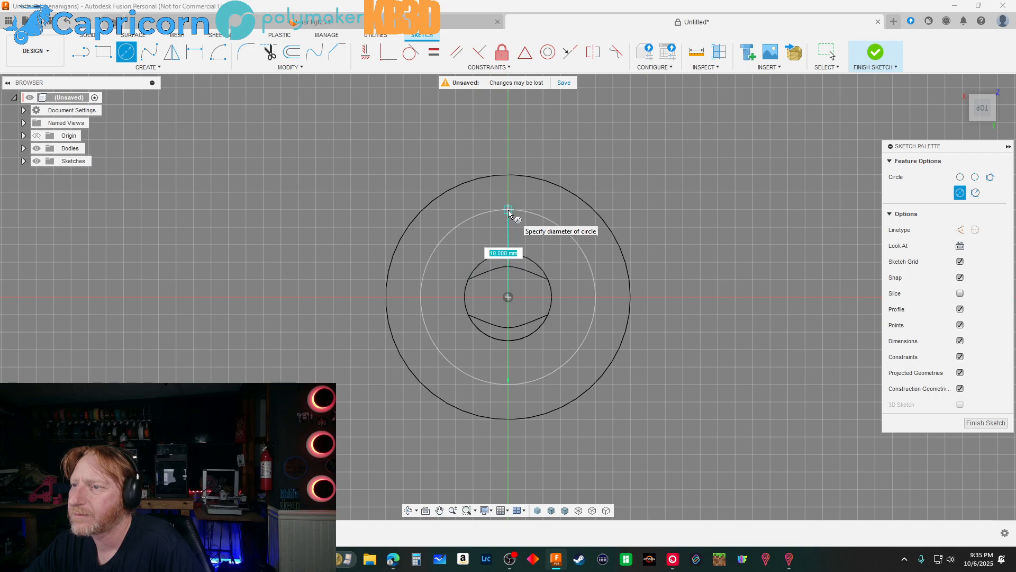
pyautogui.click(508, 210)
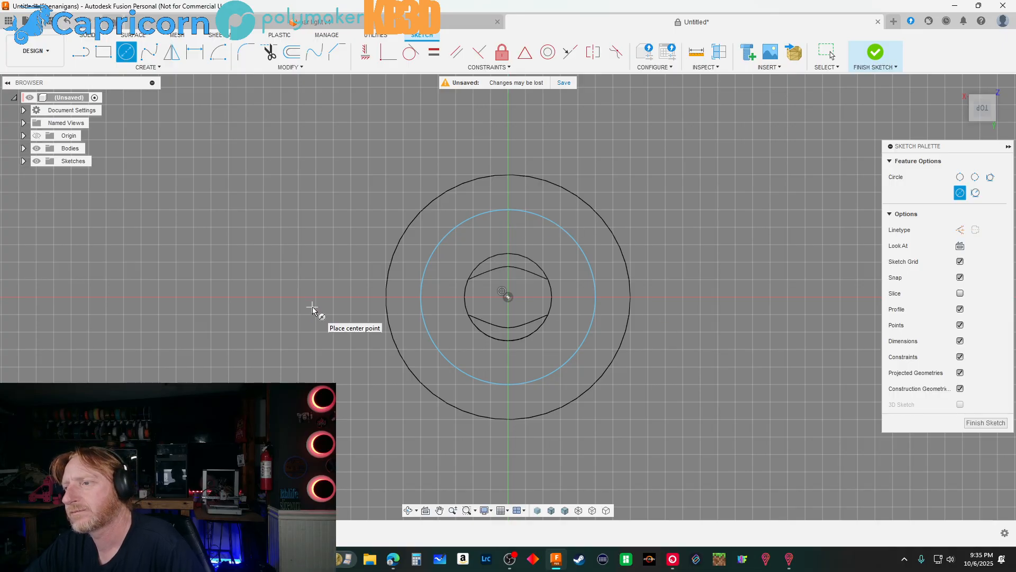
# Sketch a smaller circle from the origin following the prongs' outer arcs, concentric with the 10 mm circle, and finish the sketch
pyautogui.moveTo(281, 281)
pyautogui.keyDown('shift'); pyautogui.mouseDown(button='middle')
pyautogui.moveTo(312, 281)
pyautogui.moveTo(294, 286)
pyautogui.mouseUp(button='middle'); pyautogui.keyUp('shift')
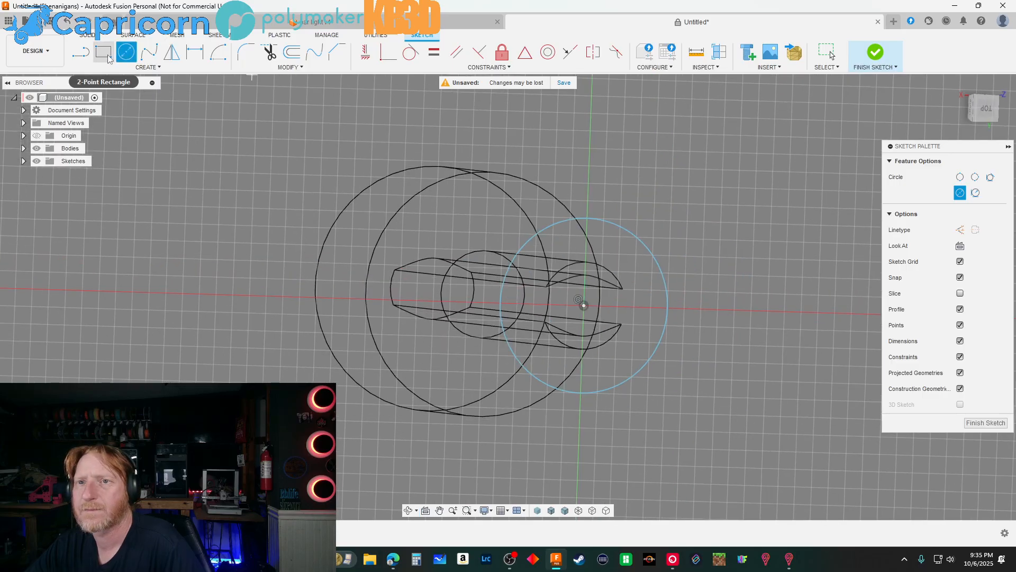
pyautogui.click(984, 108)
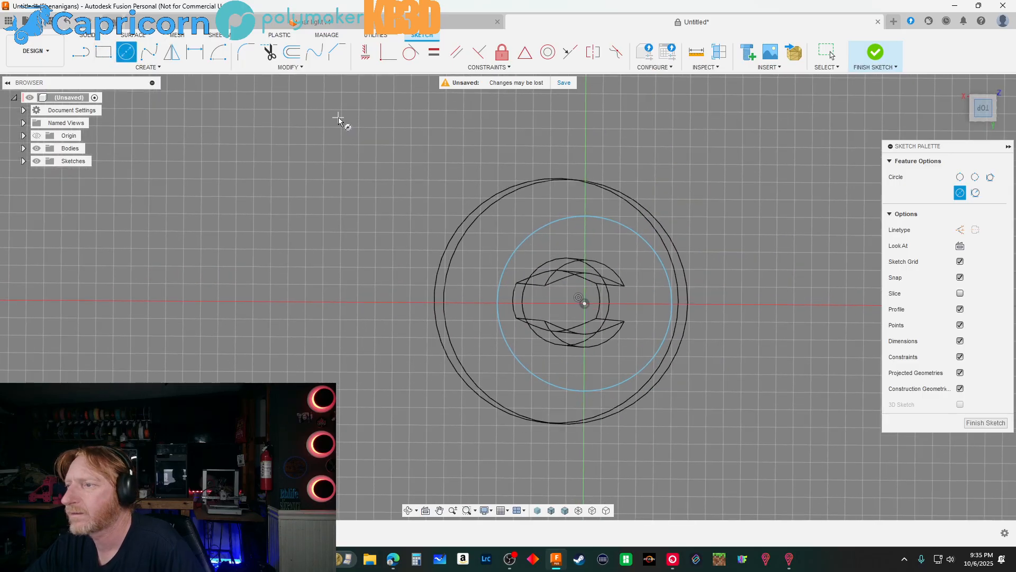
pyautogui.click(584, 303)
pyautogui.click(584, 260)
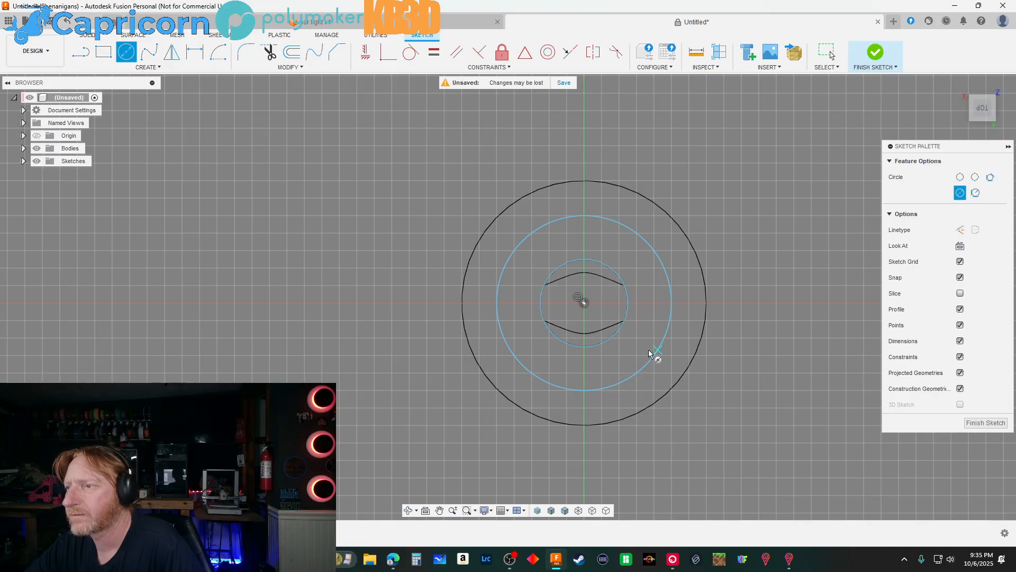
pyautogui.scroll(-2, 313, 321)
pyautogui.scroll(4, 400, 284)
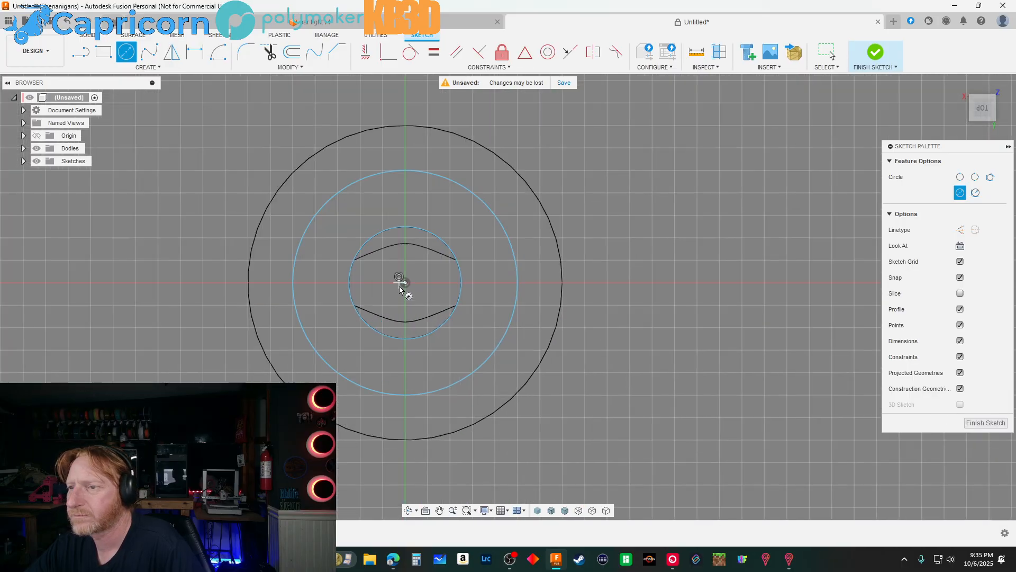
pyautogui.scroll(-3, 648, 386)
pyautogui.scroll(3, 554, 352)
pyautogui.scroll(1, 554, 352)
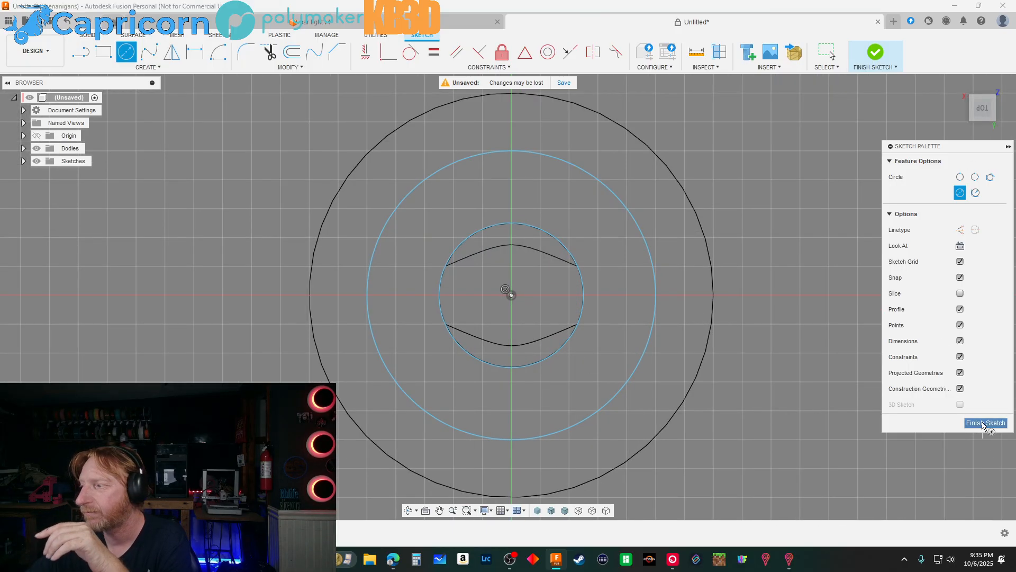
pyautogui.click(984, 423)
# Hide Sketch3 and open Sketch1, which holds the crescent profiles, for editing
pyautogui.click(24, 161)
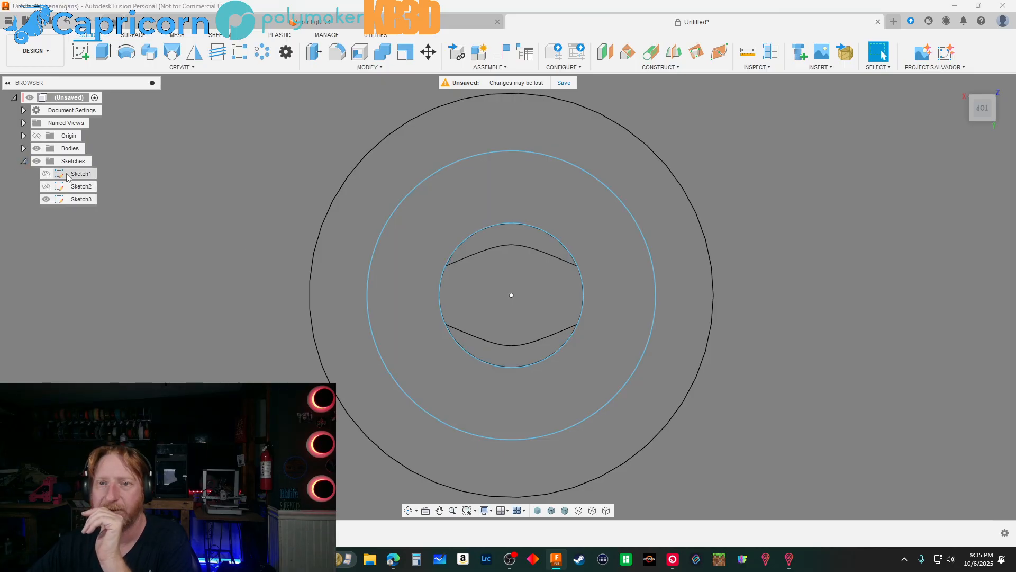
pyautogui.rightClick(68, 174)
pyautogui.click(47, 201)
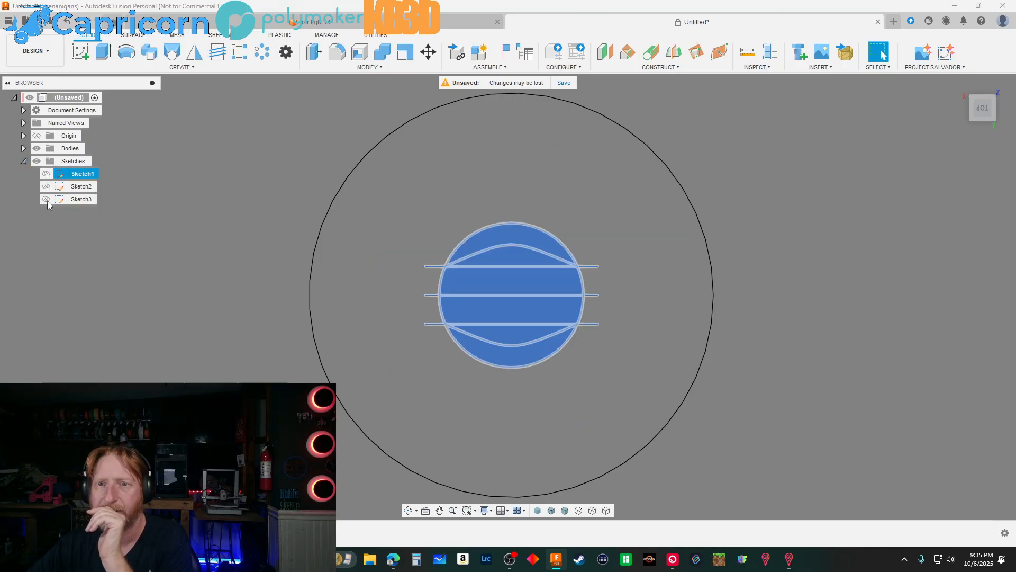
pyautogui.rightClick(76, 180)
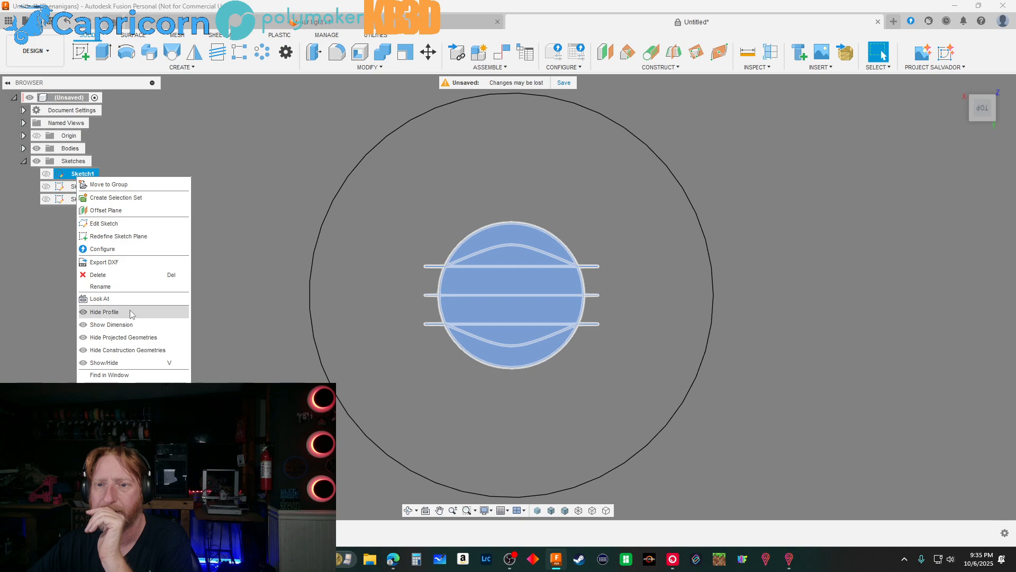
pyautogui.click(127, 224)
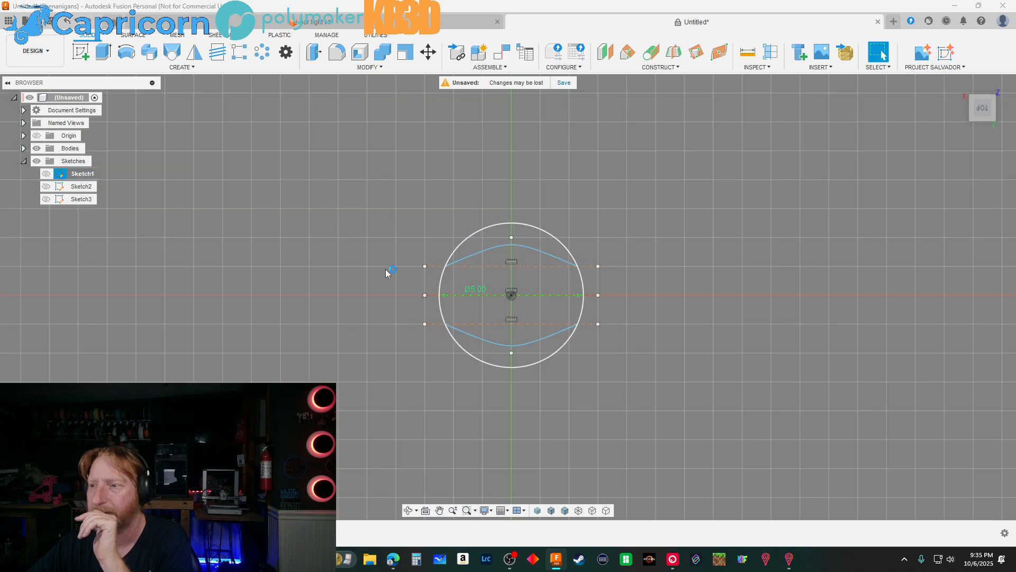
# Draw a 10 mm diameter circle centered on the origin around the crescent profiles
pyautogui.click(127, 52)
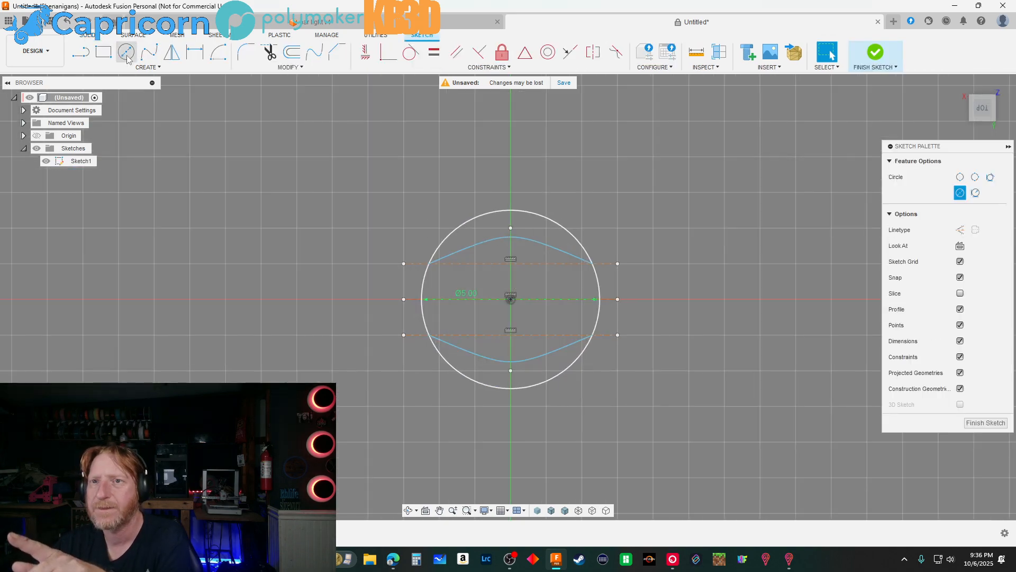
pyautogui.click(511, 299)
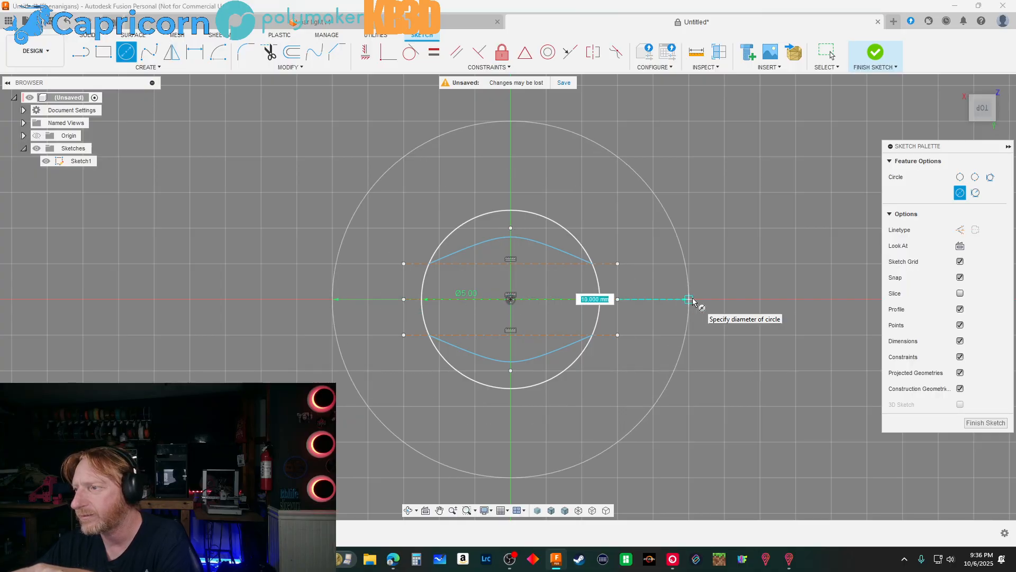
pyautogui.click(691, 300)
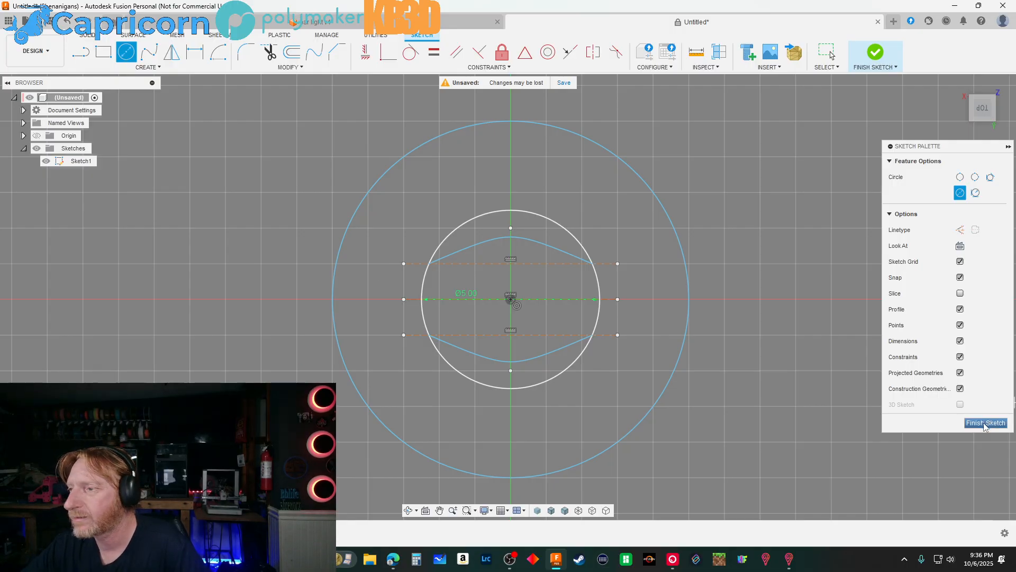
# Draw two parallel horizontal lines, each about 2.6 mm long, from the right-hand corners of the crescents to the 10 mm circle
pyautogui.click(73, 56)
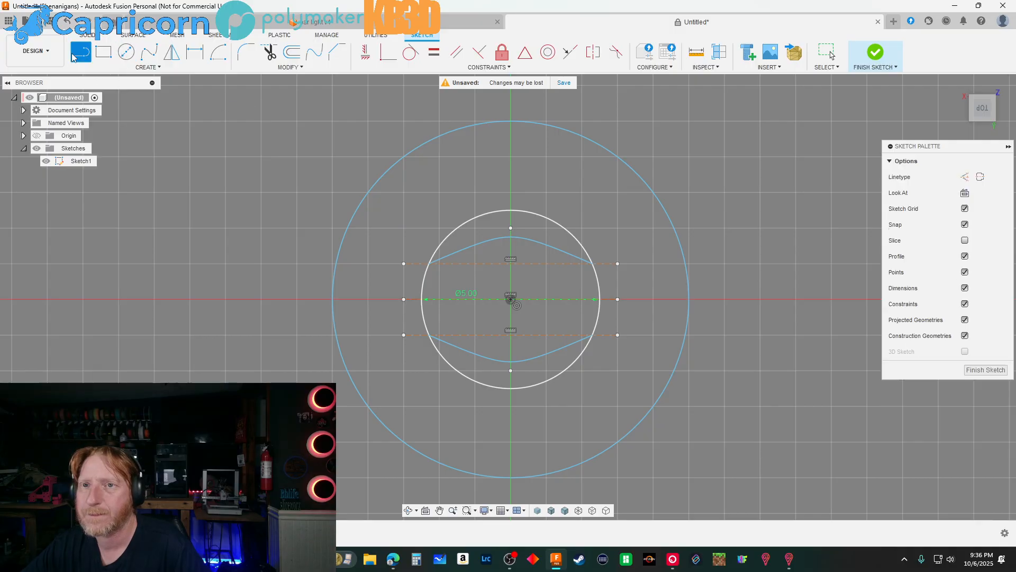
pyautogui.click(593, 264)
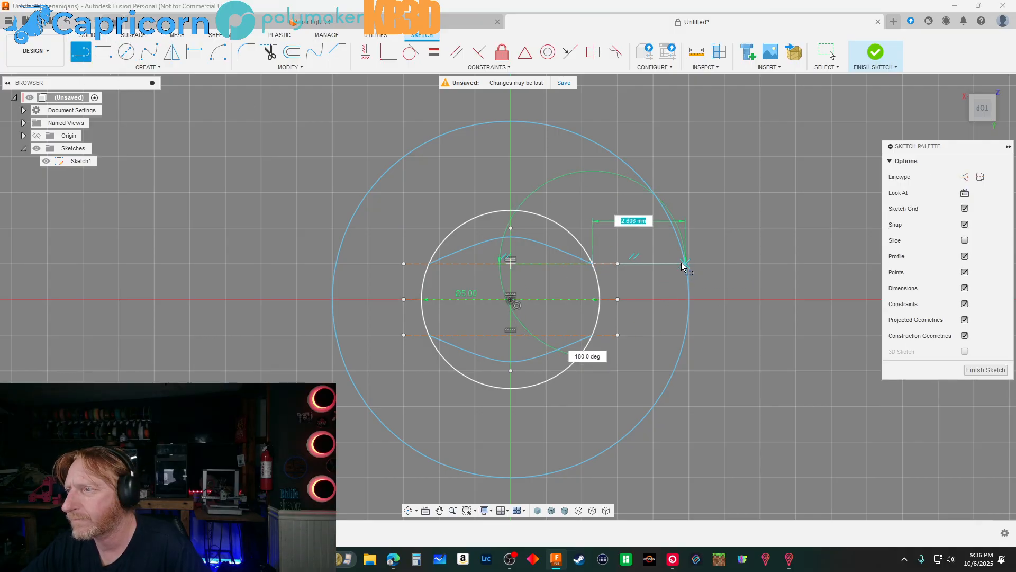
pyautogui.doubleClick(684, 264)
pyautogui.click(592, 336)
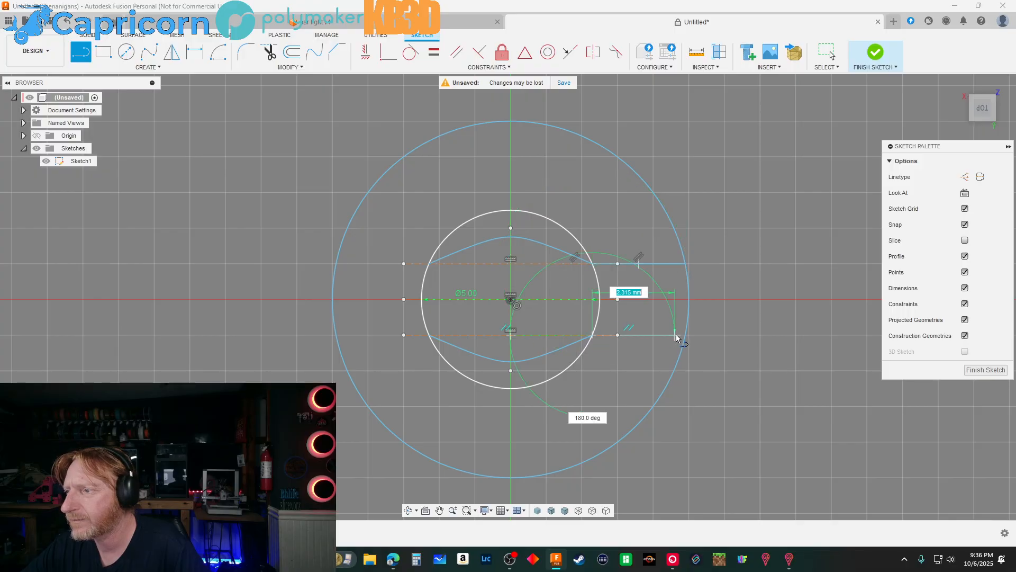
pyautogui.doubleClick(683, 337)
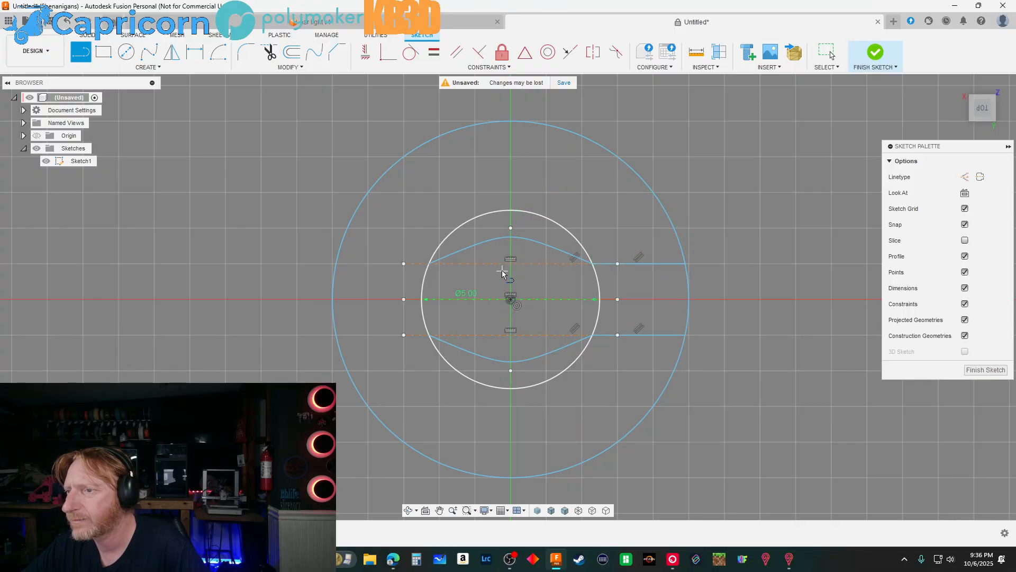
# Draw two parallel horizontal lines from the crescents' left-hand corners to the 10 mm circle, and finish the sketch
pyautogui.click(430, 264)
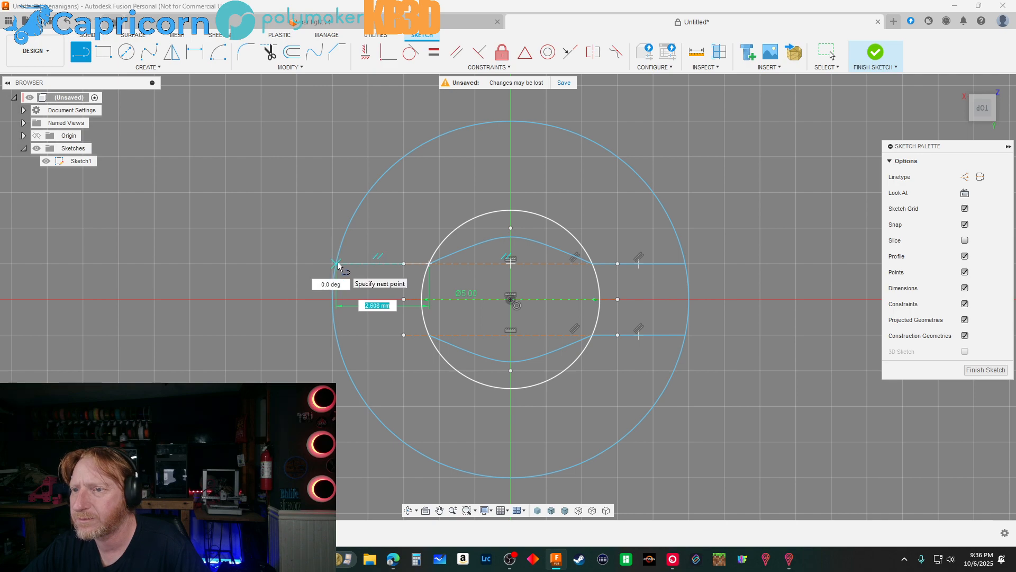
pyautogui.doubleClick(338, 266)
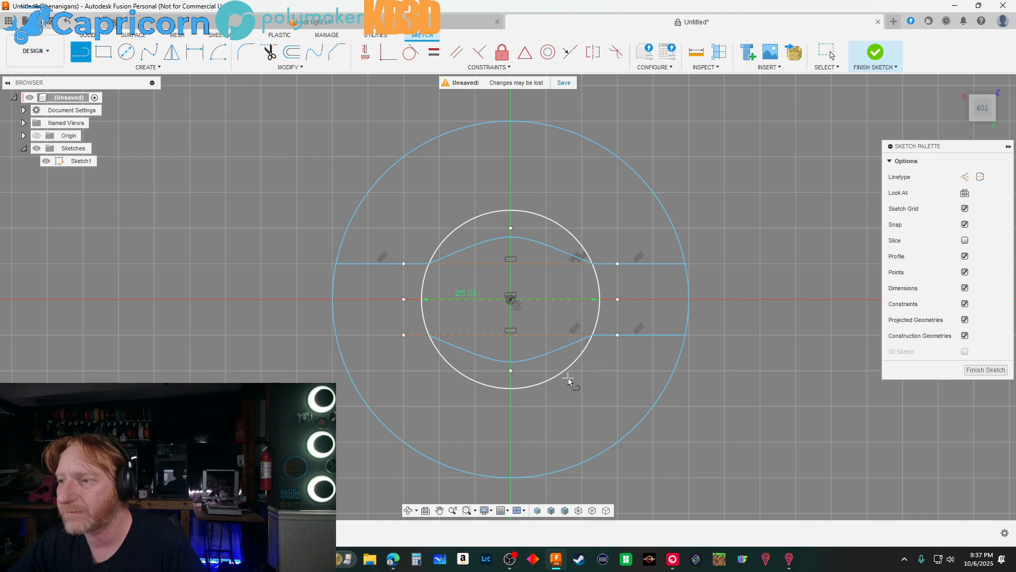
pyautogui.click(432, 337)
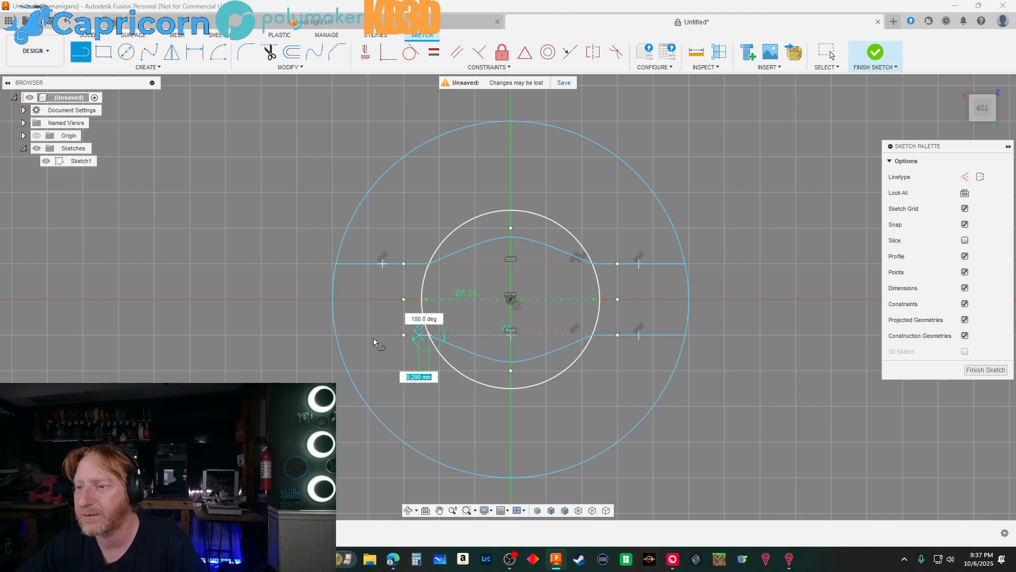
pyautogui.doubleClick(333, 336)
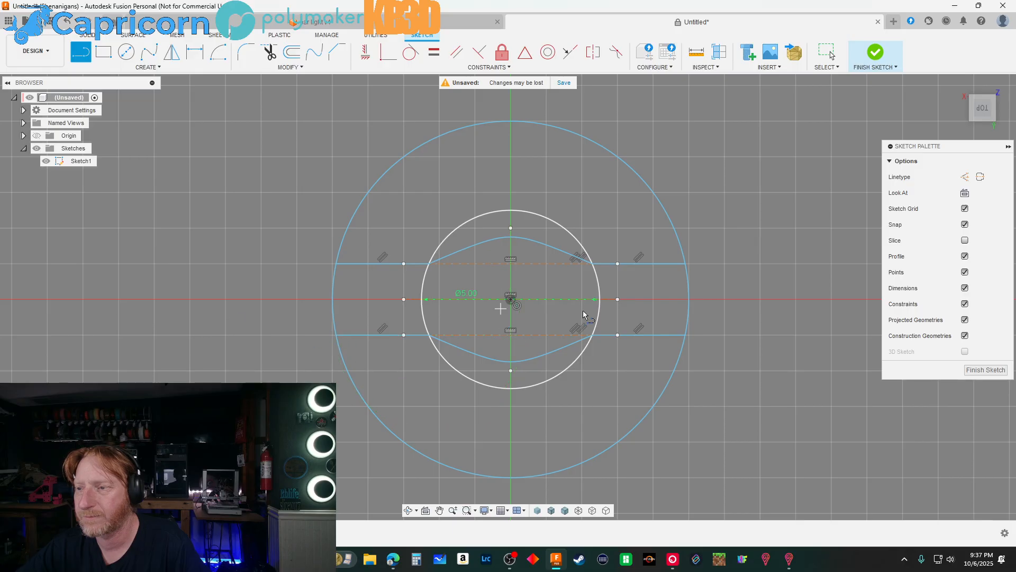
pyautogui.click(985, 370)
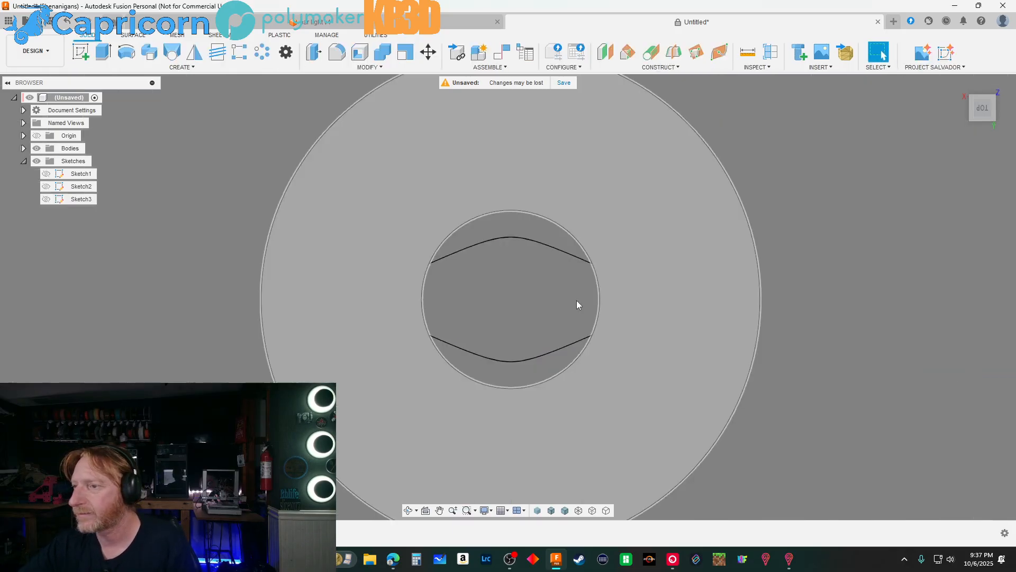
# Make Sketch1 visible again alongside the collar and prong bodies
pyautogui.scroll(-3, 278, 278)
pyautogui.keyDown('shift'); pyautogui.moveTo(658, 340); pyautogui.dragTo(674, 325, button='middle'); pyautogui.keyUp('shift')
pyautogui.click(46, 173)
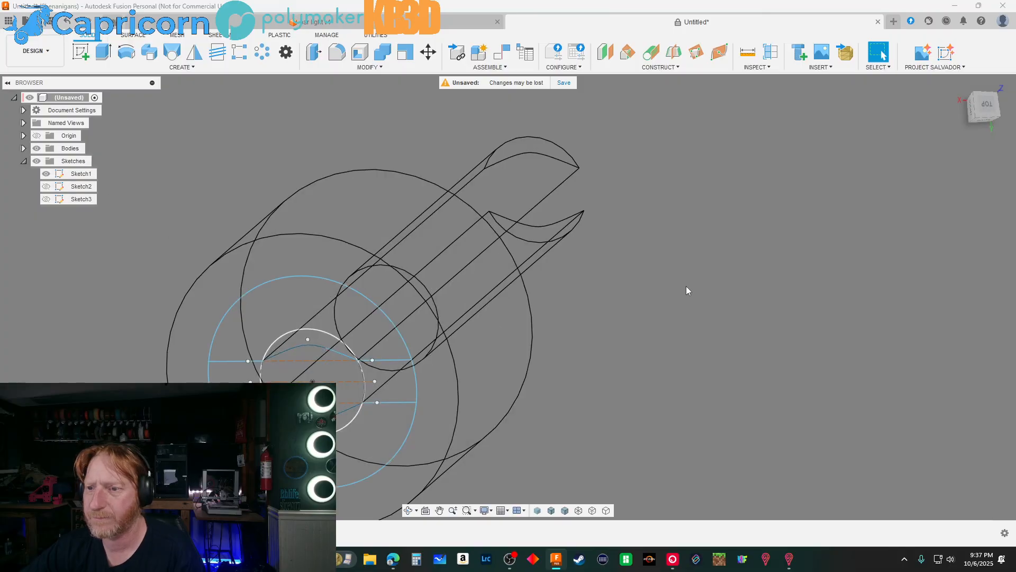
pyautogui.keyDown('shift'); pyautogui.moveTo(686, 286); pyautogui.dragTo(706, 292, button='middle'); pyautogui.keyUp('shift')
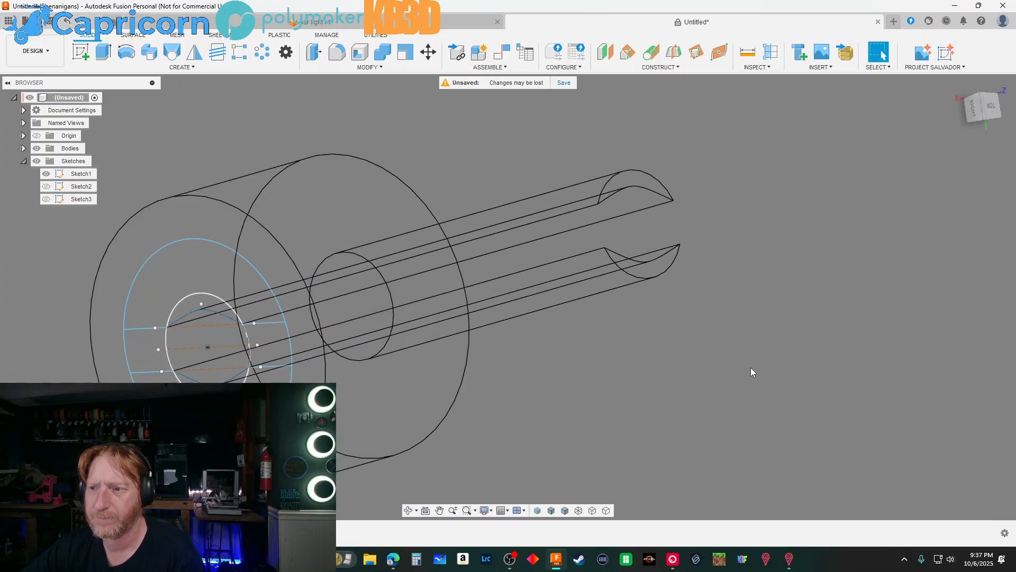
pyautogui.keyDown('shift'); pyautogui.moveTo(750, 367); pyautogui.dragTo(845, 348, button='middle'); pyautogui.keyUp('shift')
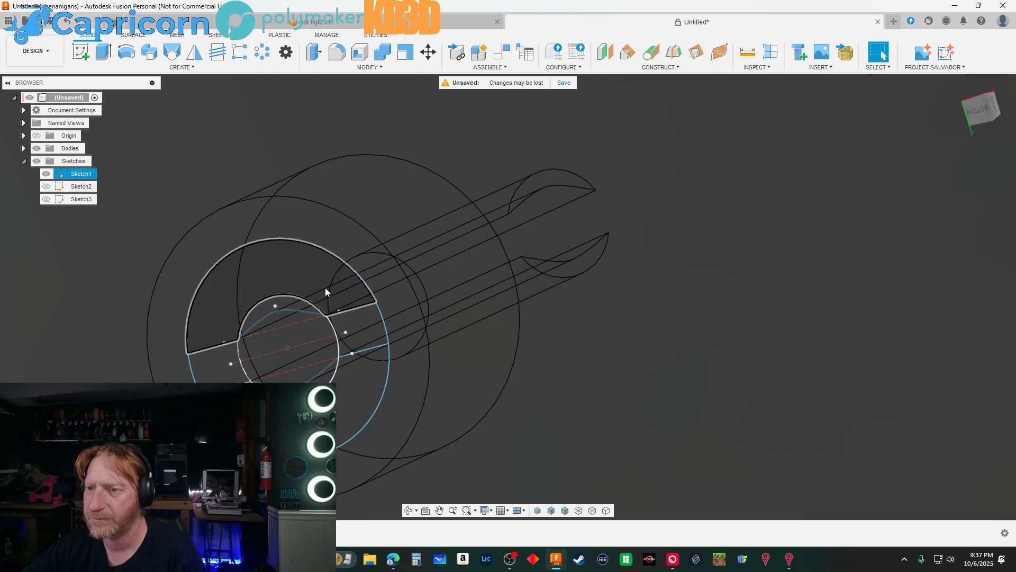
pyautogui.click(325, 287)
pyautogui.click(344, 385)
pyautogui.moveTo(790, 312)
pyautogui.keyDown('shift'); pyautogui.mouseDown(button='middle')
pyautogui.moveTo(787, 300)
pyautogui.moveTo(815, 297)
pyautogui.mouseUp(button='middle'); pyautogui.keyUp('shift')
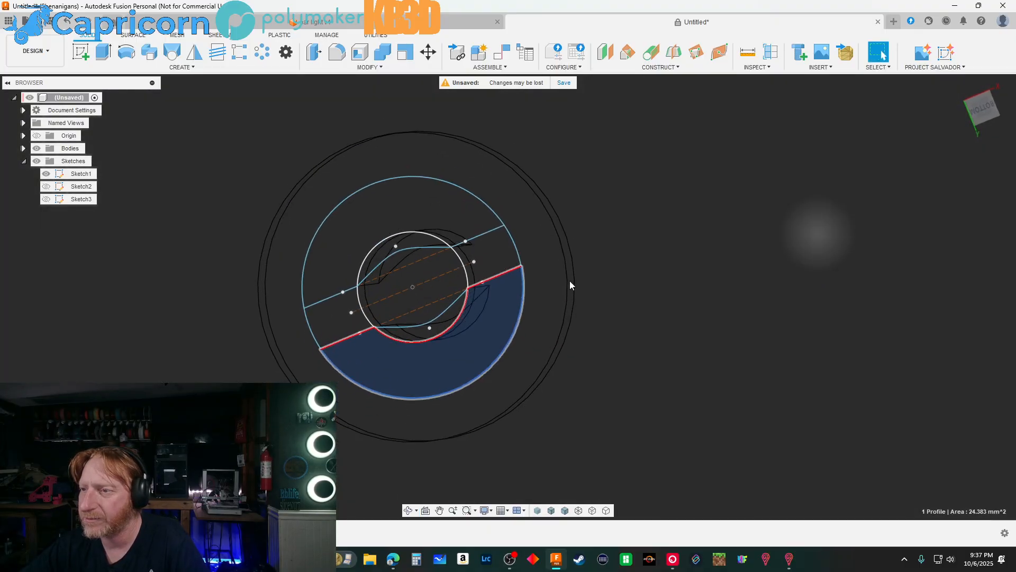
pyautogui.click(498, 256)
# Try to extrude the four ring profiles between the inner circle and the 10 mm circle along the prongs, and undo the extrusion
pyautogui.click(330, 322)
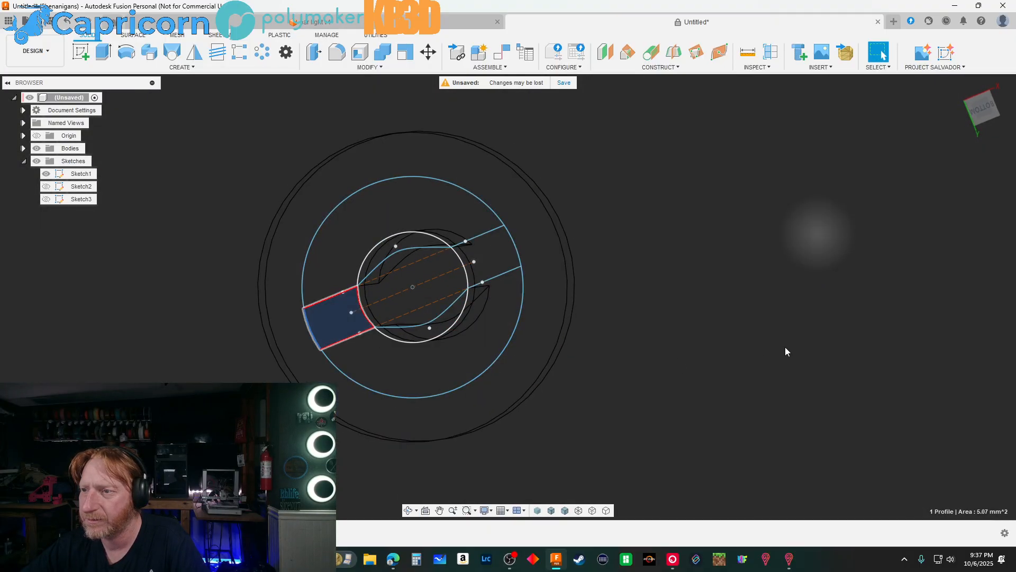
pyautogui.rightClick(776, 351)
pyautogui.click(106, 52)
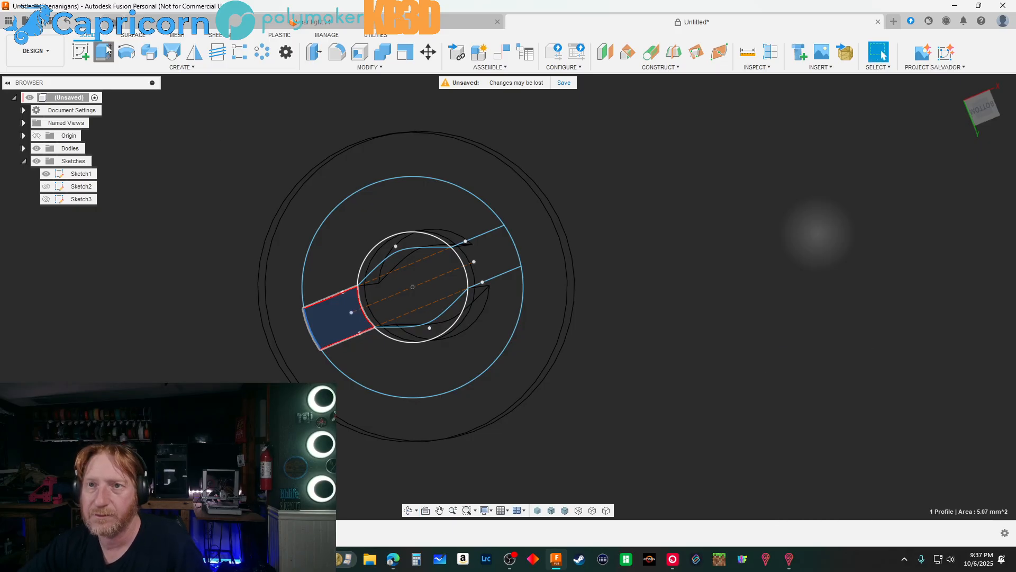
pyautogui.click(363, 205)
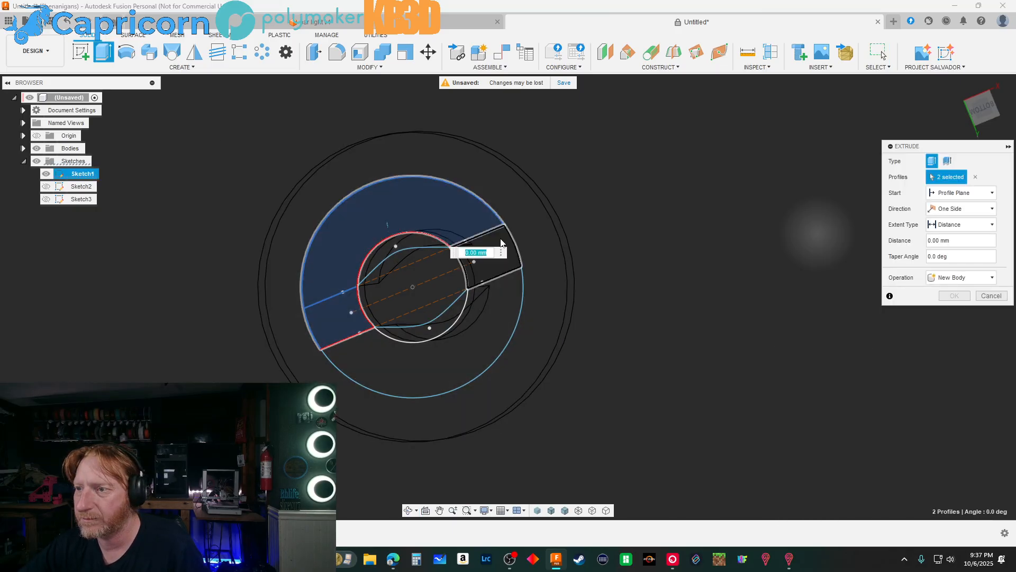
pyautogui.click(491, 307)
pyautogui.click(487, 341)
pyautogui.keyDown('shift'); pyautogui.moveTo(488, 341); pyautogui.dragTo(408, 372, button='middle'); pyautogui.keyUp('shift')
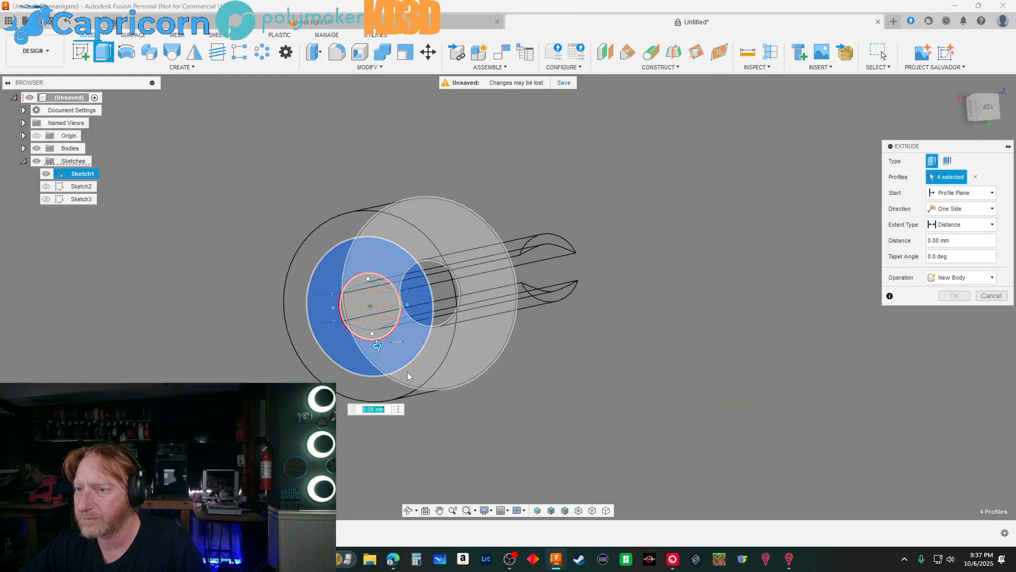
pyautogui.moveTo(377, 345); pyautogui.dragTo(556, 313)
pyautogui.keyDown('shift'); pyautogui.moveTo(671, 393); pyautogui.dragTo(707, 392, button='middle'); pyautogui.keyUp('shift')
pyautogui.click(964, 313)
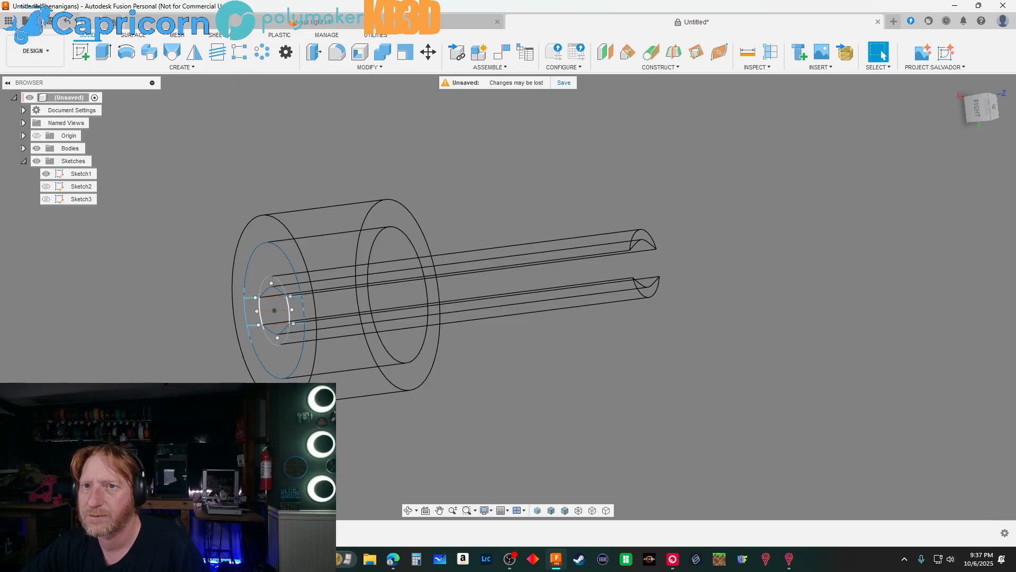
pyautogui.click(77, 21)
pyautogui.click(77, 36)
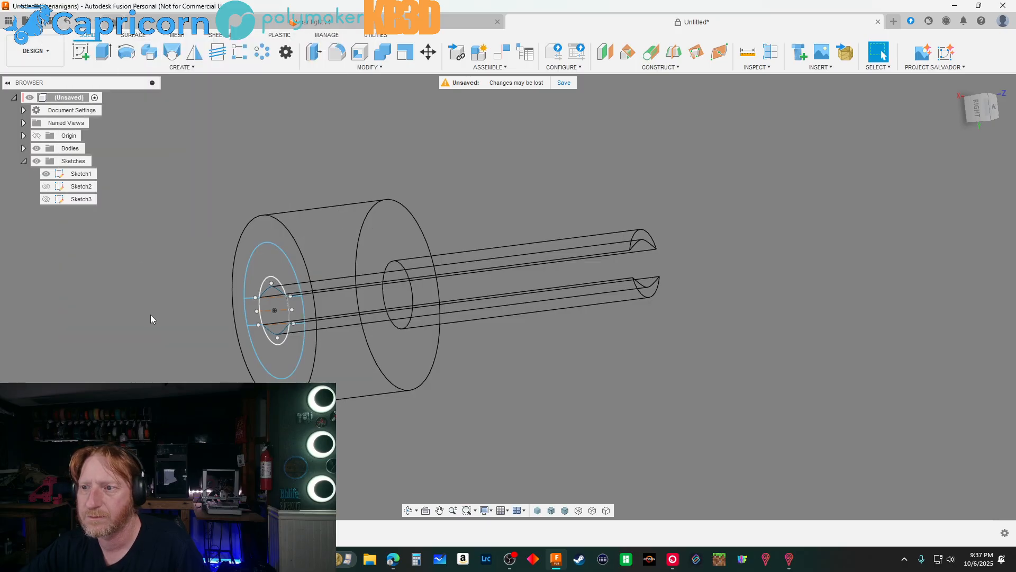
# Extrude the four ring profiles inside the 10 mm circle about 29.2 mm along the prongs, using the Join operation
pyautogui.keyDown('shift'); pyautogui.moveTo(150, 315); pyautogui.dragTo(211, 311, button='middle'); pyautogui.keyUp('shift')
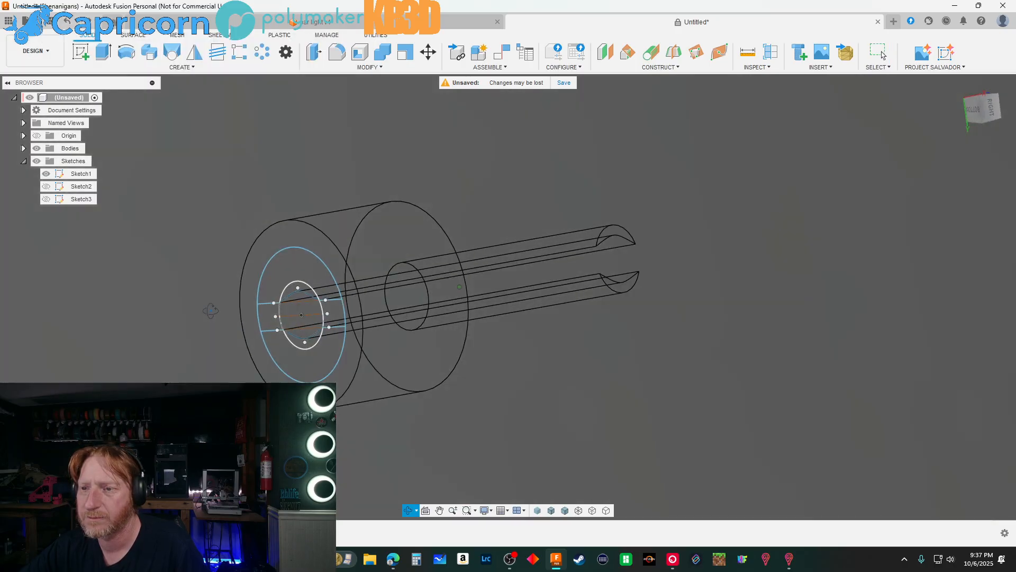
pyautogui.click(103, 53)
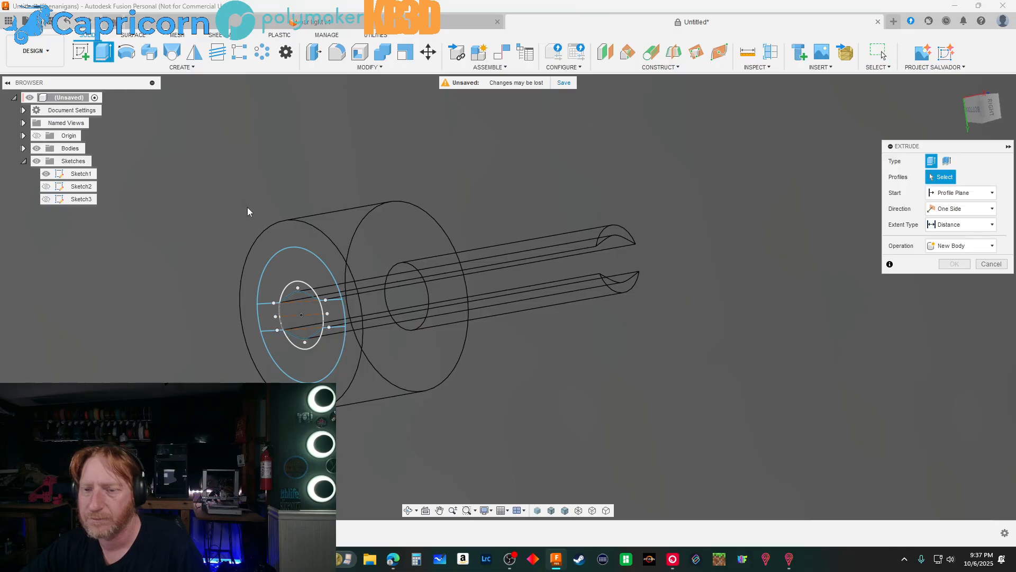
pyautogui.click(292, 276)
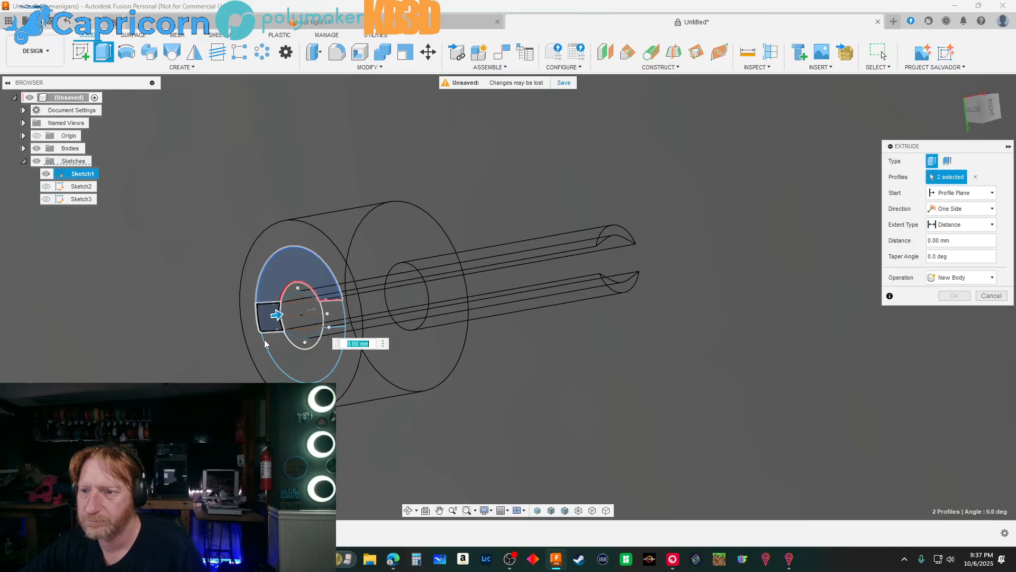
pyautogui.click(289, 344)
pyautogui.click(335, 312)
pyautogui.keyDown('shift'); pyautogui.moveTo(637, 394); pyautogui.dragTo(601, 399, button='middle'); pyautogui.keyUp('shift')
pyautogui.moveTo(259, 319); pyautogui.dragTo(646, 285)
pyautogui.click(984, 278)
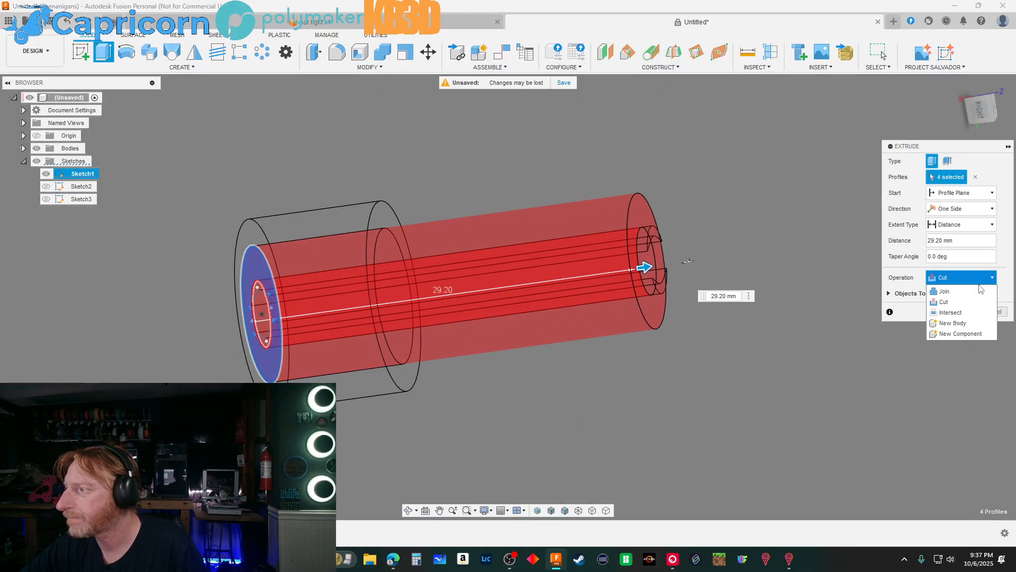
pyautogui.click(951, 293)
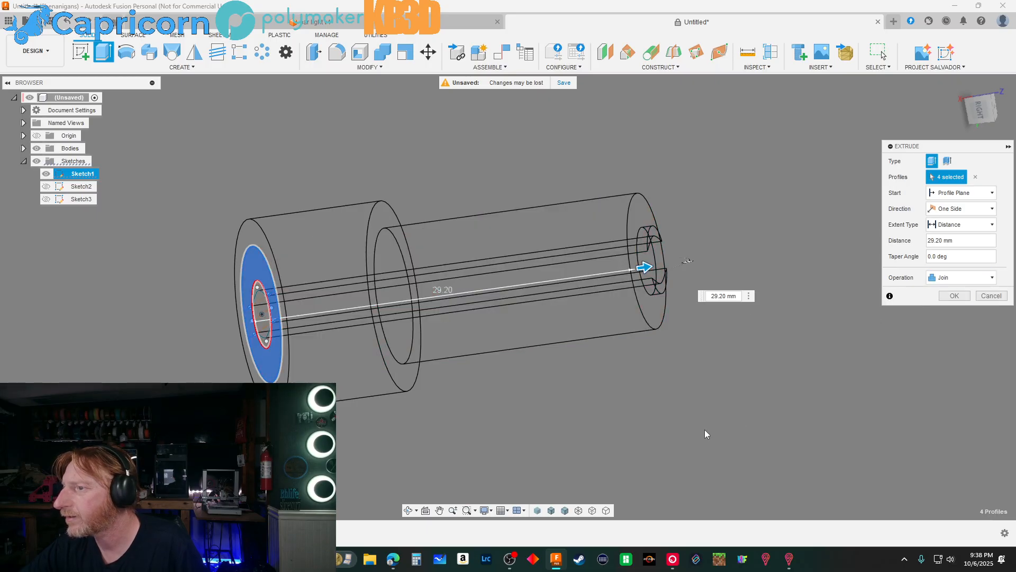
# Extend the joined extrusion to 30 mm, flush with the ends of the prongs, and complete it
pyautogui.click(979, 115)
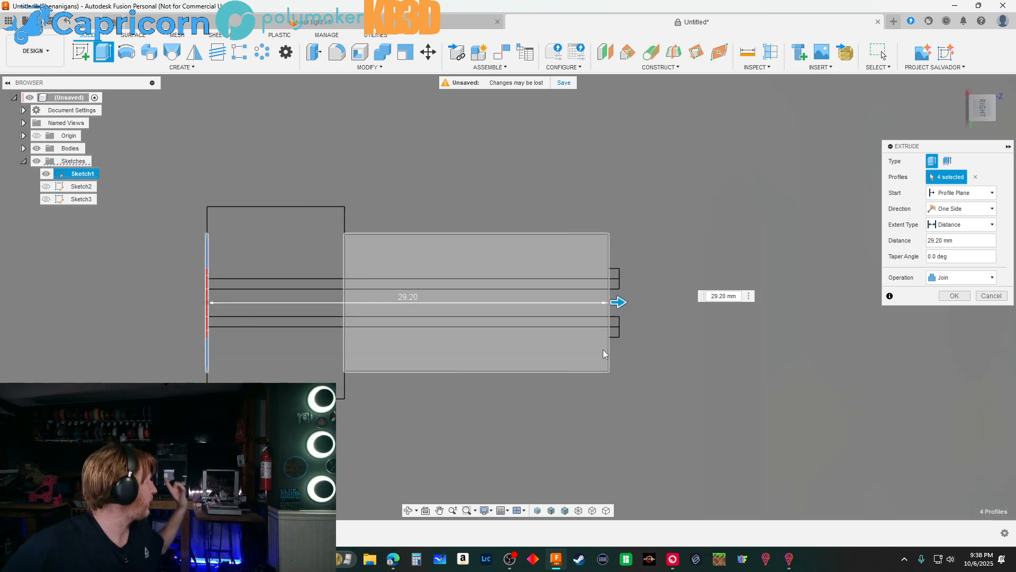
pyautogui.scroll(3, 616, 304)
pyautogui.scroll(3, 625, 304)
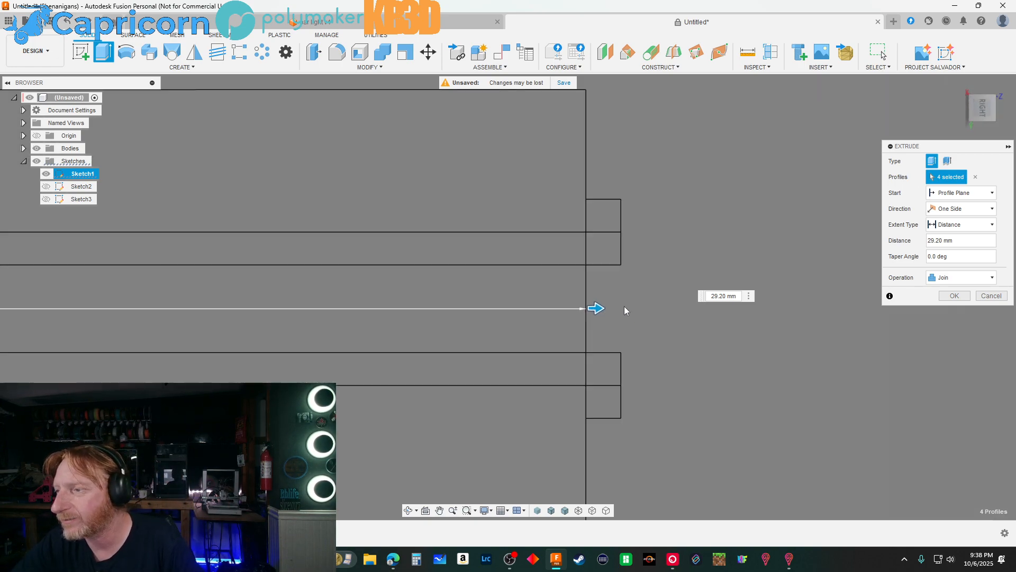
pyautogui.moveTo(598, 308); pyautogui.dragTo(631, 308)
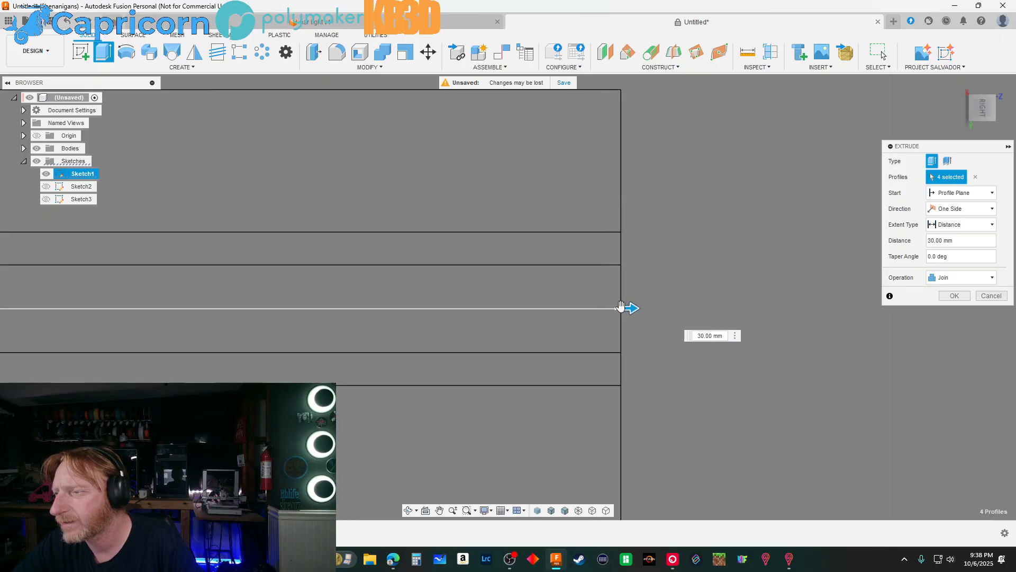
pyautogui.scroll(-5, 608, 304)
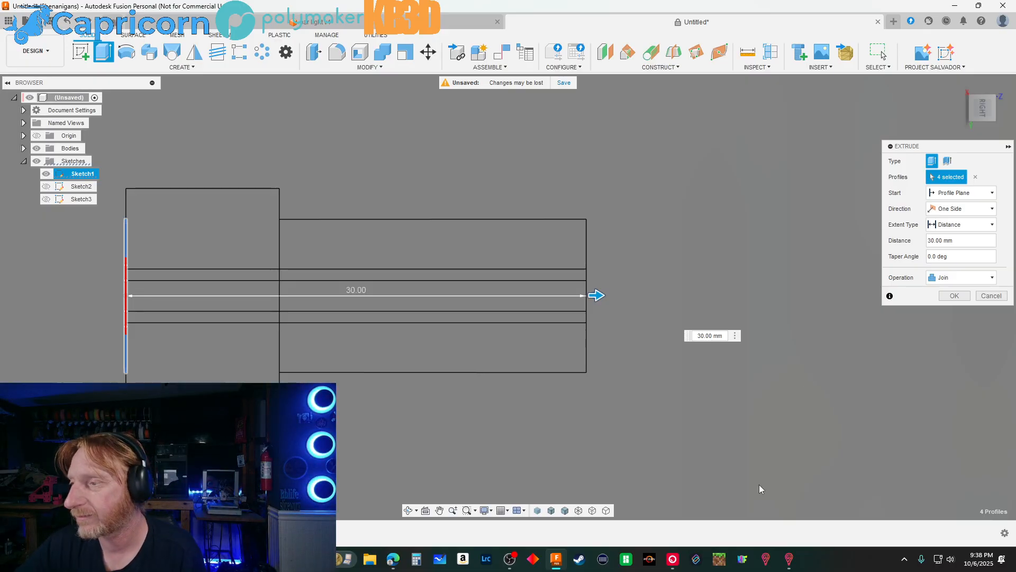
pyautogui.keyDown('shift'); pyautogui.moveTo(759, 448); pyautogui.dragTo(735, 415, button='middle'); pyautogui.keyUp('shift')
pyautogui.press('Escape')
# Try a modeled, full-length, right-hand ISO Metric M10x1.5 thread on the shaft's outer cylindrical face, with the size remembered
pyautogui.keyDown('shift'); pyautogui.moveTo(824, 343); pyautogui.dragTo(733, 362, button='middle'); pyautogui.keyUp('shift')
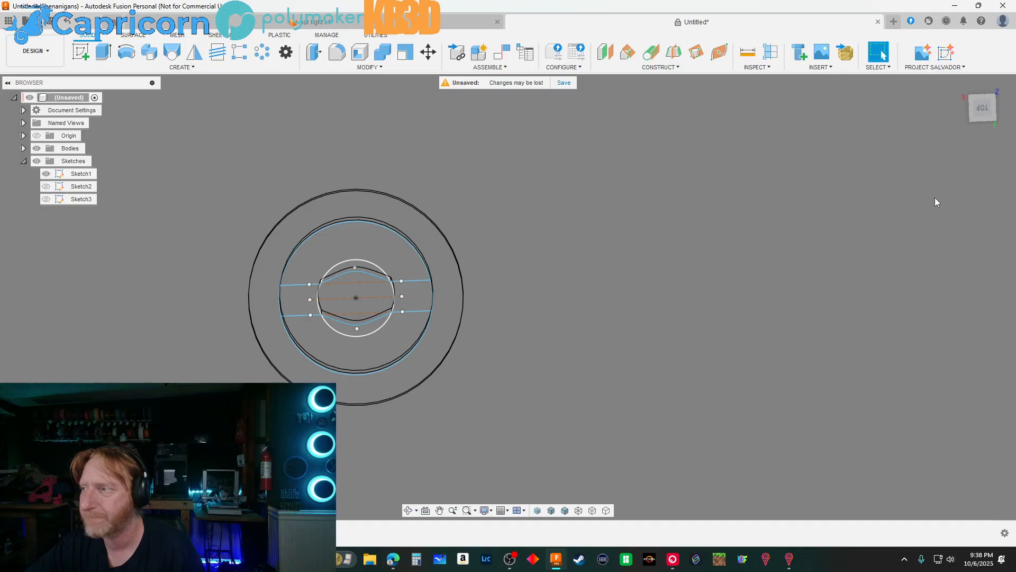
pyautogui.click(988, 109)
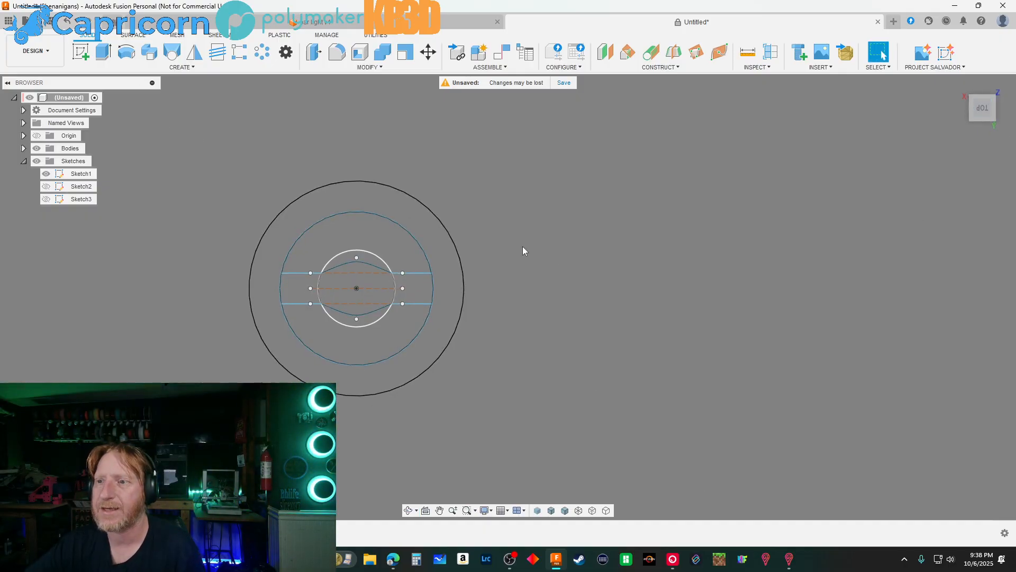
pyautogui.moveTo(523, 246)
pyautogui.keyDown('shift'); pyautogui.mouseDown(button='middle')
pyautogui.moveTo(604, 258)
pyautogui.moveTo(529, 262)
pyautogui.mouseUp(button='middle'); pyautogui.keyUp('shift')
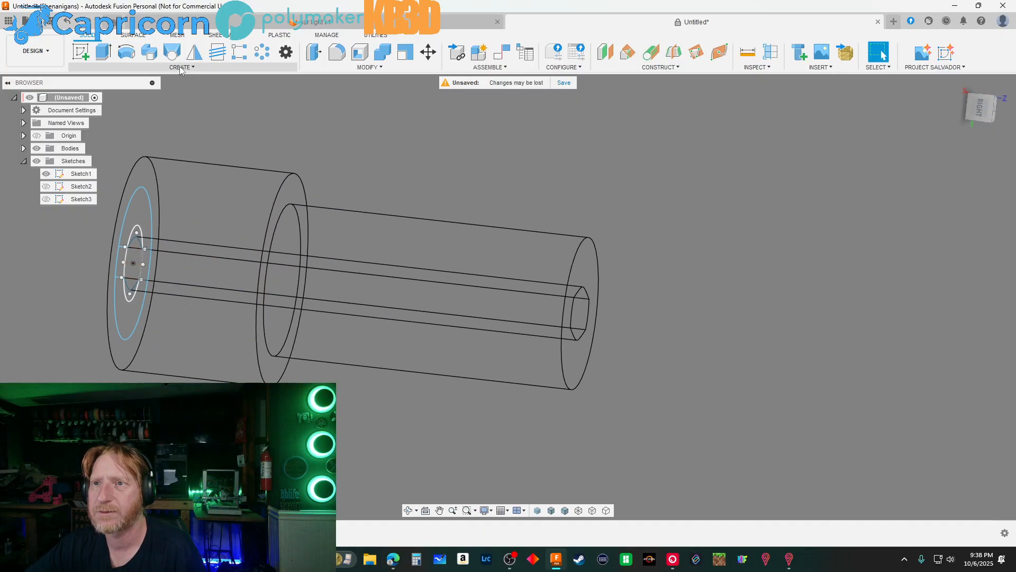
pyautogui.click(221, 55)
pyautogui.click(482, 256)
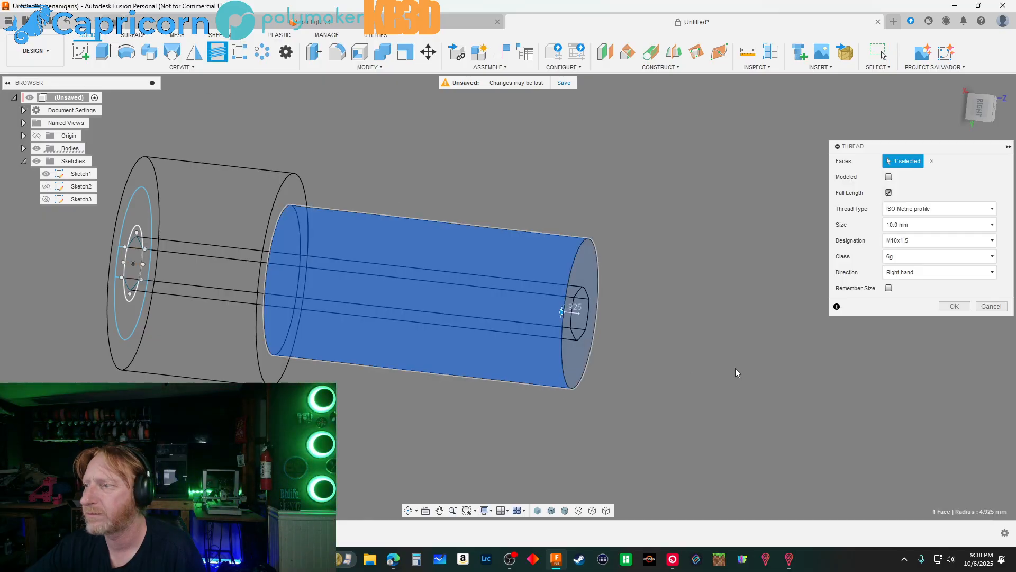
pyautogui.click(889, 288)
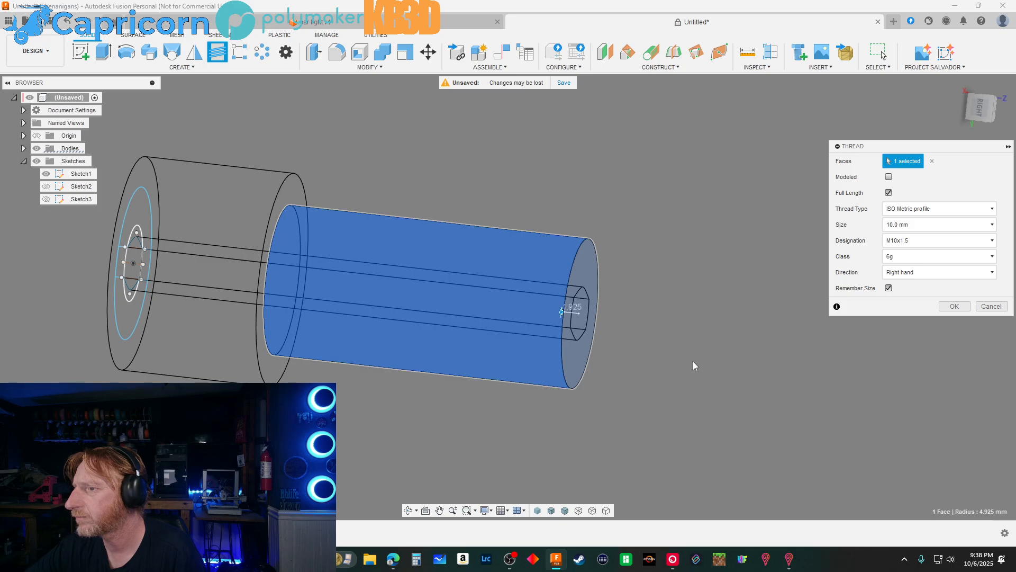
pyautogui.click(889, 177)
pyautogui.keyDown('shift'); pyautogui.moveTo(759, 363); pyautogui.dragTo(770, 341, button='middle'); pyautogui.keyUp('shift')
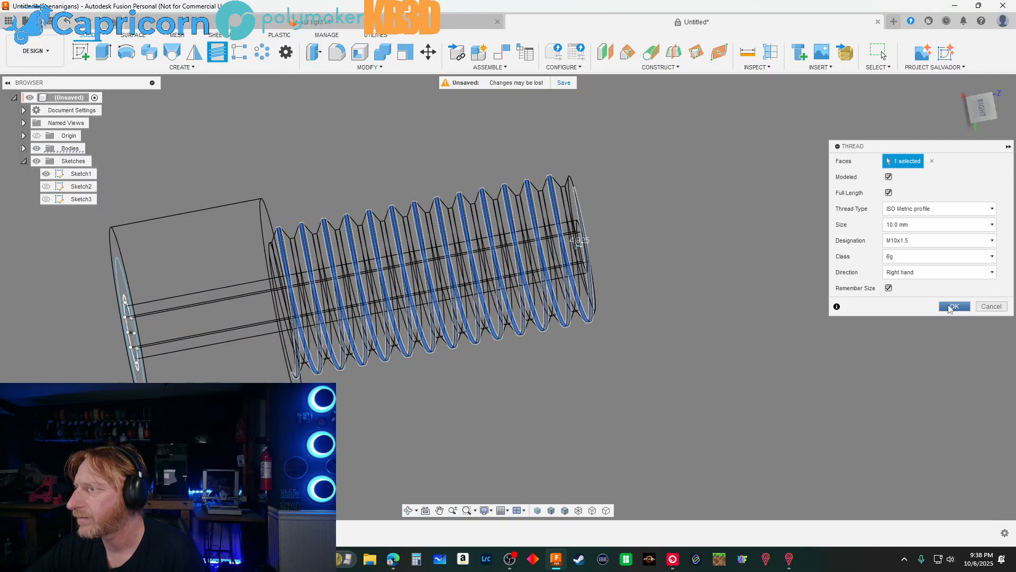
pyautogui.click(987, 307)
# Try an equal-distance chamfer of about 2.4 mm on the outer circular edge at the shaft's free end
pyautogui.keyDown('shift'); pyautogui.moveTo(855, 318); pyautogui.dragTo(767, 344, button='middle'); pyautogui.keyUp('shift')
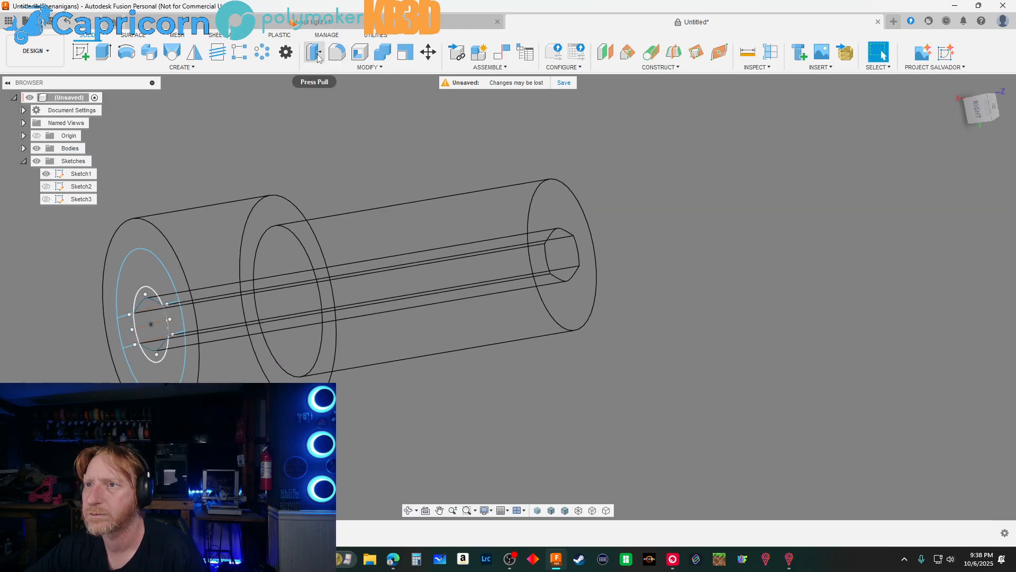
pyautogui.click(369, 68)
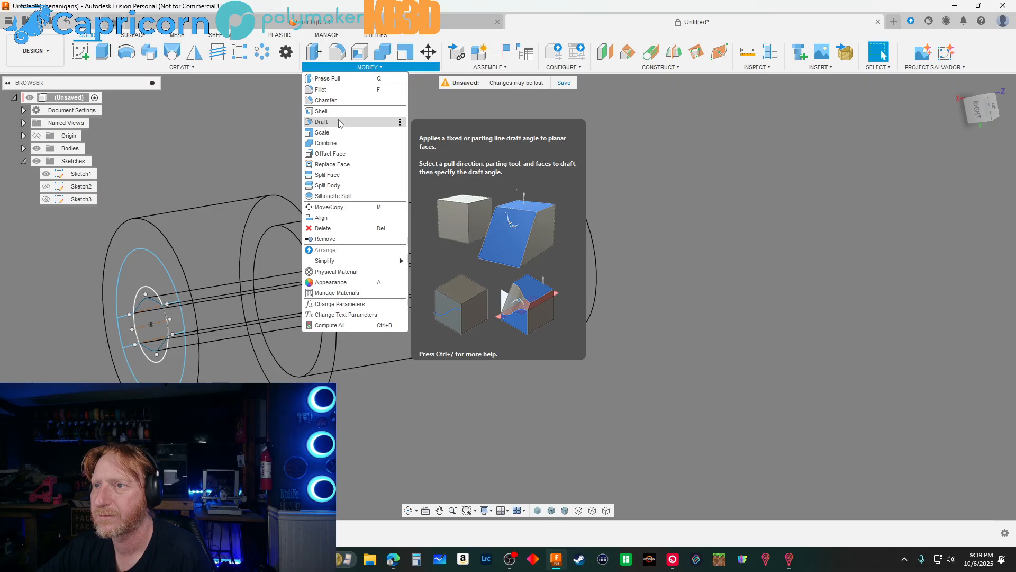
pyautogui.click(330, 100)
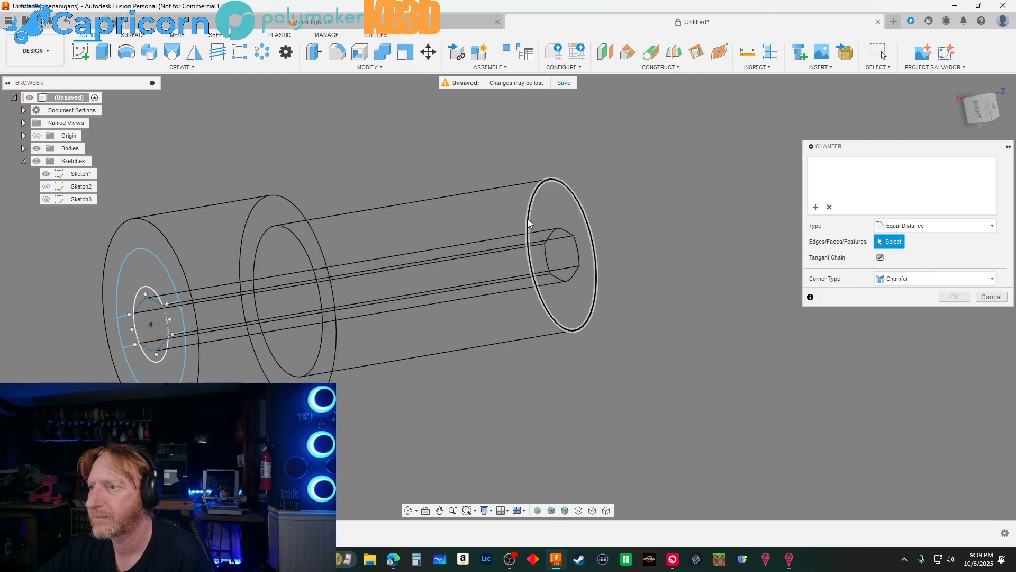
pyautogui.click(529, 224)
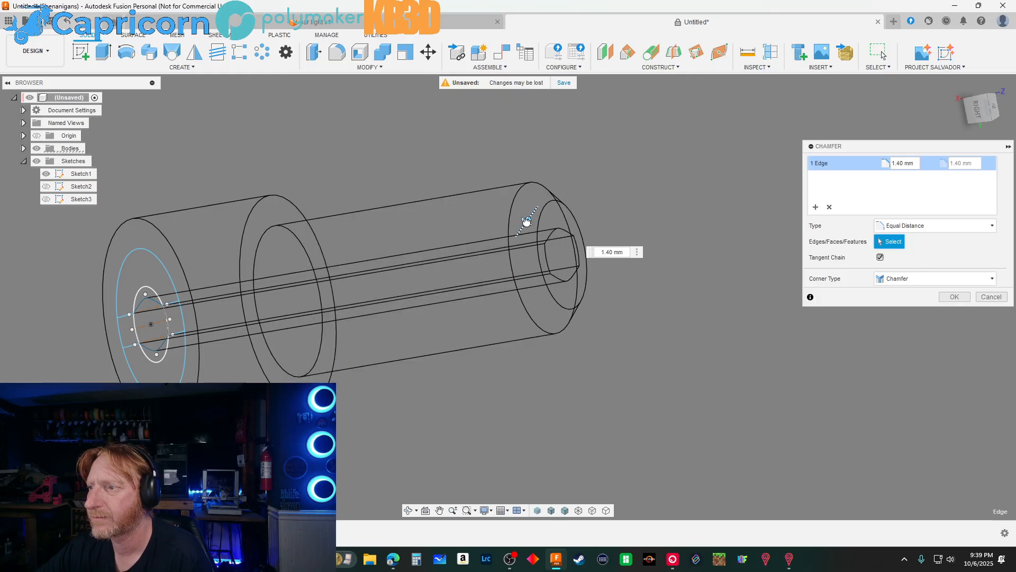
pyautogui.moveTo(526, 221); pyautogui.dragTo(519, 224)
pyautogui.keyDown('shift'); pyautogui.moveTo(693, 373); pyautogui.dragTo(644, 376, button='middle'); pyautogui.keyUp('shift')
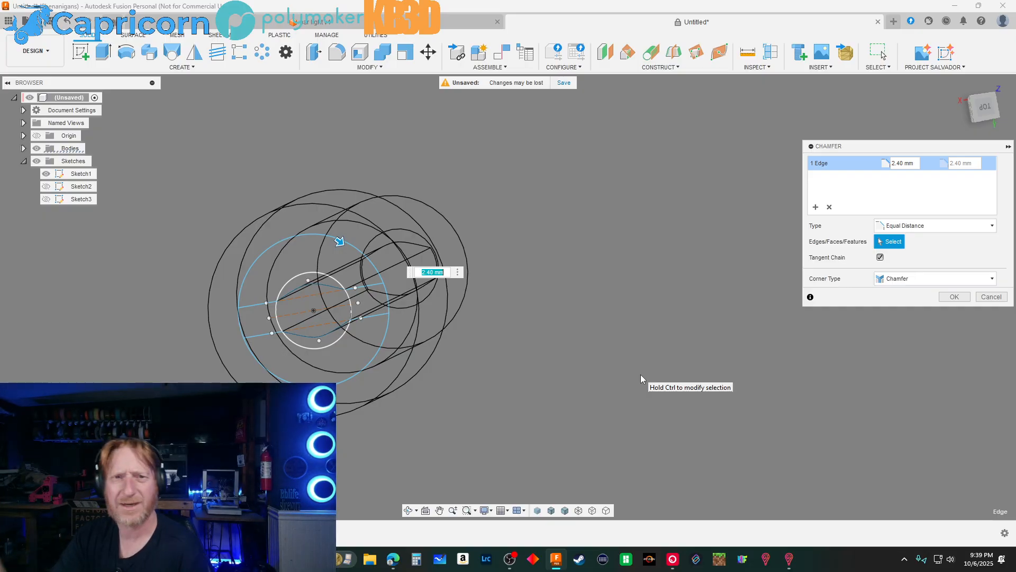
pyautogui.keyDown('shift'); pyautogui.moveTo(613, 360); pyautogui.dragTo(595, 314, button='middle'); pyautogui.keyUp('shift')
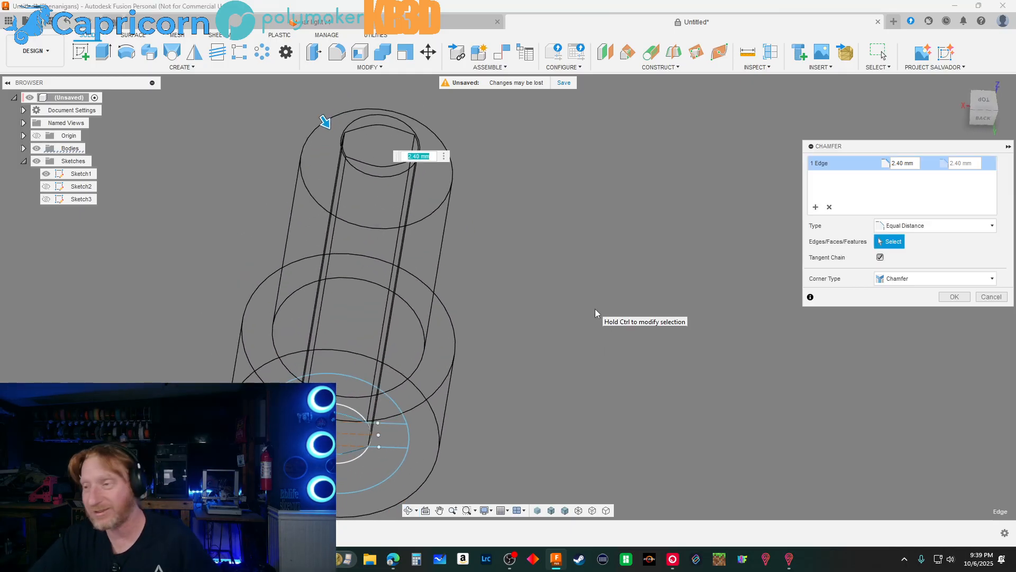
pyautogui.keyDown('shift'); pyautogui.moveTo(541, 402); pyautogui.dragTo(549, 402, button='middle'); pyautogui.keyUp('shift')
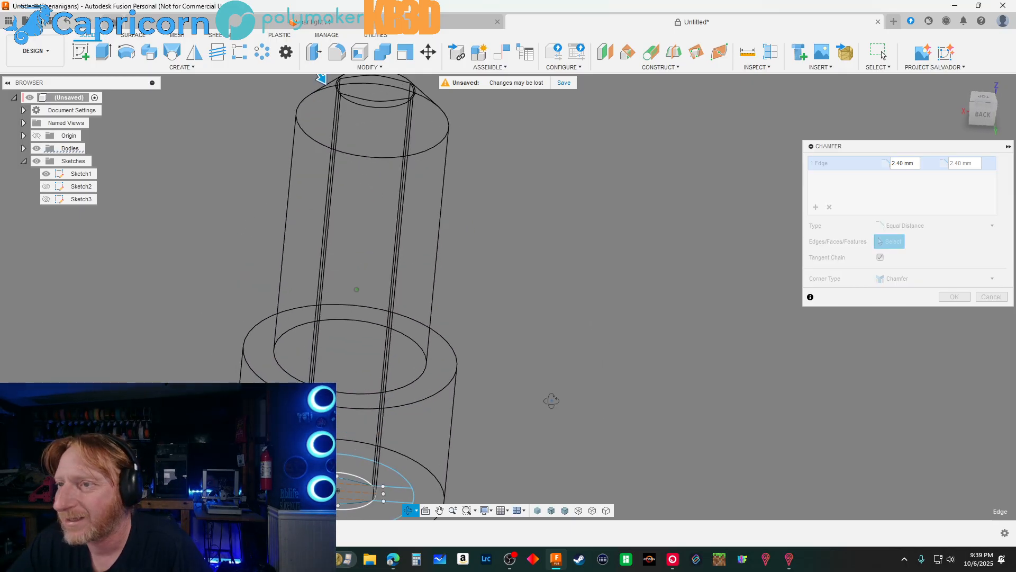
pyautogui.keyDown('shift'); pyautogui.moveTo(563, 455); pyautogui.dragTo(570, 358, button='middle'); pyautogui.keyUp('shift')
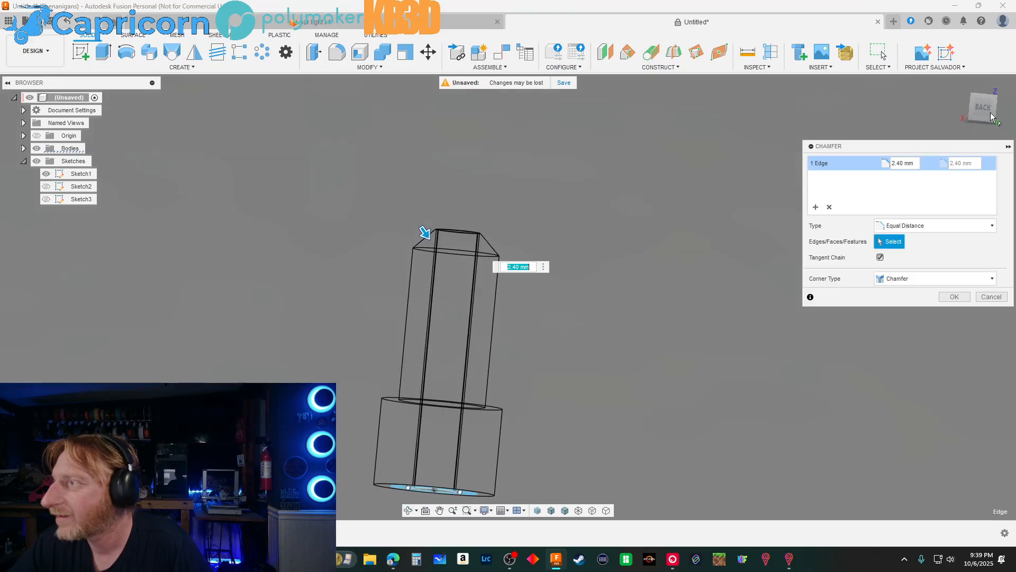
pyautogui.scroll(5, 459, 231)
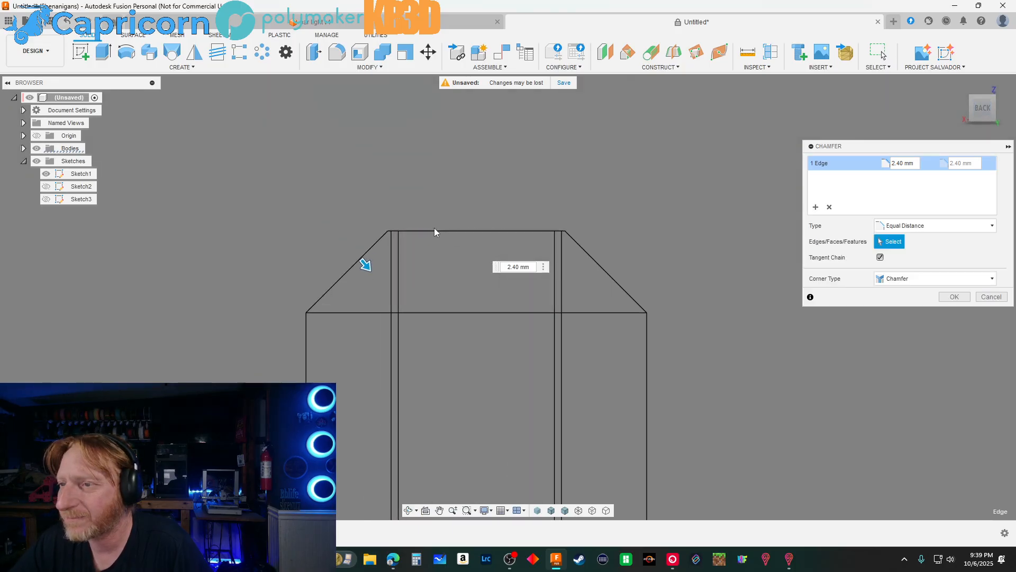
pyautogui.moveTo(364, 266); pyautogui.dragTo(364, 266)
pyautogui.scroll(-3, 416, 238)
pyautogui.keyDown('shift'); pyautogui.moveTo(416, 238); pyautogui.dragTo(738, 408, button='middle'); pyautogui.keyUp('shift')
pyautogui.click(952, 297)
# Set up a modeled, full-length, right-hand ISO Metric M10x1.5 thread on the chamfered shaft's outer cylindrical face, with the size remembered
pyautogui.keyDown('shift'); pyautogui.moveTo(878, 237); pyautogui.dragTo(637, 298, button='middle'); pyautogui.keyUp('shift')
pyautogui.scroll(-2, 637, 298)
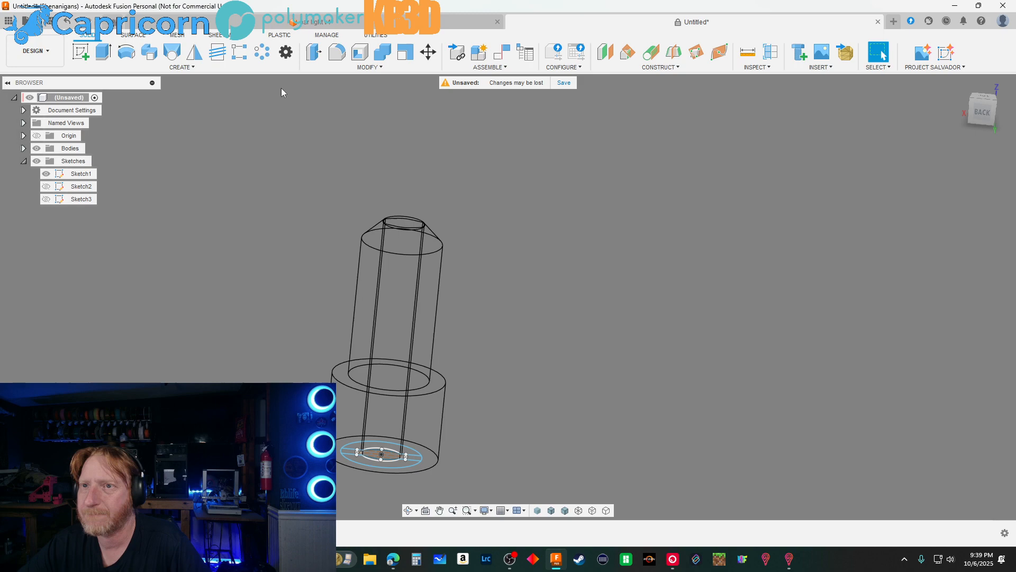
pyautogui.click(217, 51)
pyautogui.click(426, 282)
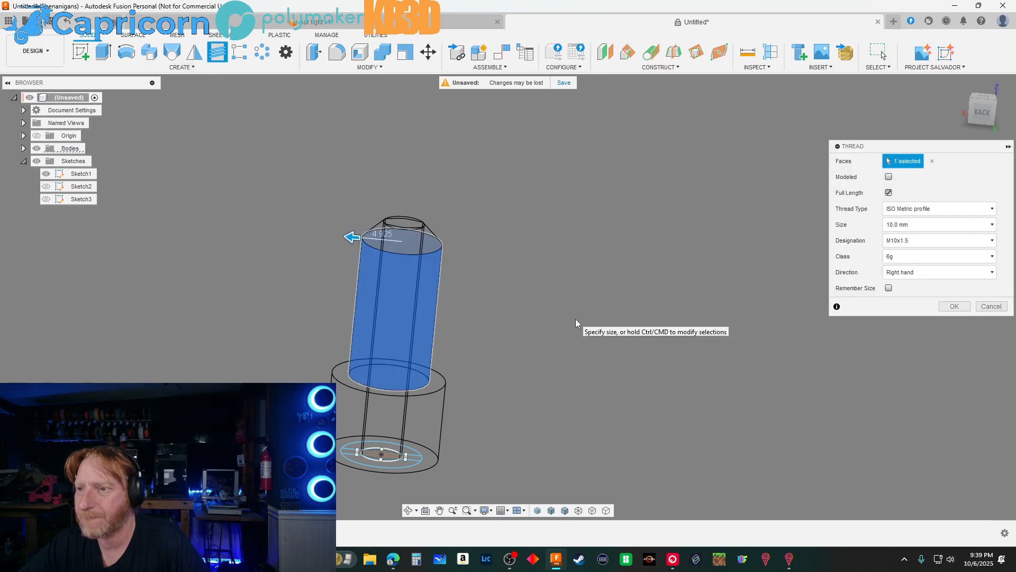
pyautogui.click(889, 177)
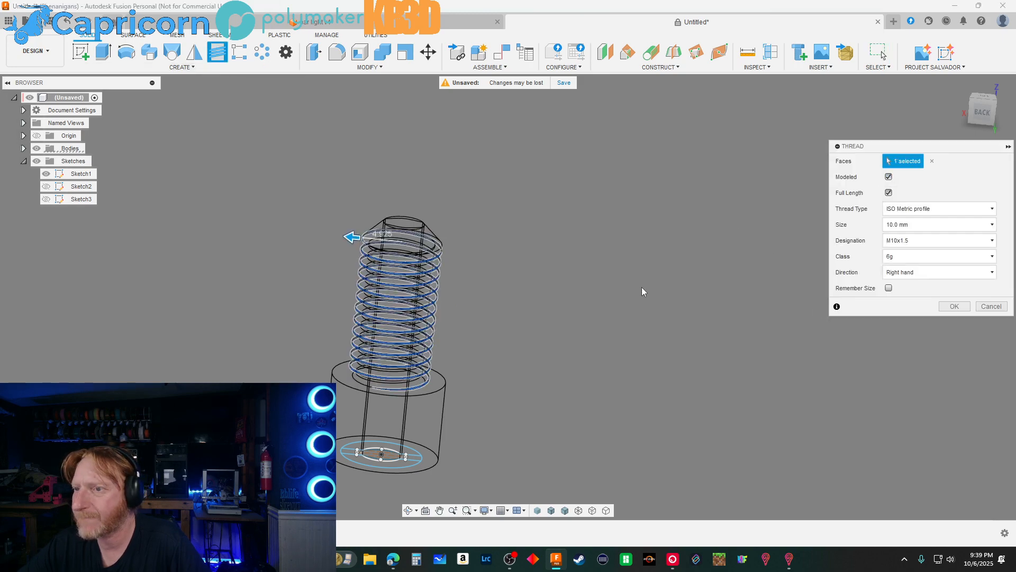
pyautogui.moveTo(642, 286)
pyautogui.keyDown('shift'); pyautogui.mouseDown(button='middle')
pyautogui.moveTo(664, 275)
pyautogui.moveTo(655, 265)
pyautogui.moveTo(640, 291)
pyautogui.moveTo(678, 327)
pyautogui.moveTo(705, 316)
pyautogui.moveTo(673, 263)
pyautogui.moveTo(647, 286)
pyautogui.mouseUp(button='middle'); pyautogui.keyUp('shift')
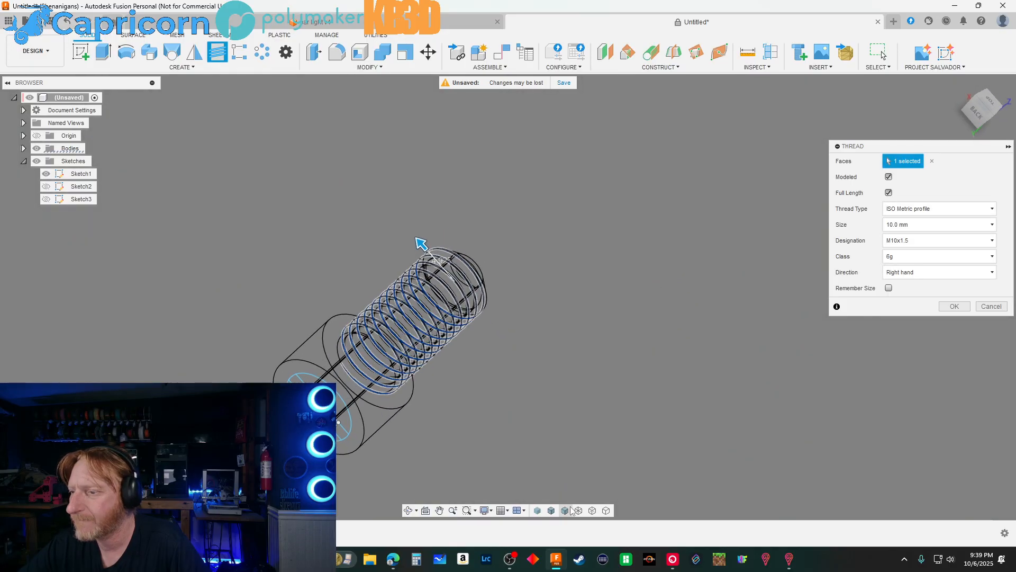
pyautogui.click(889, 288)
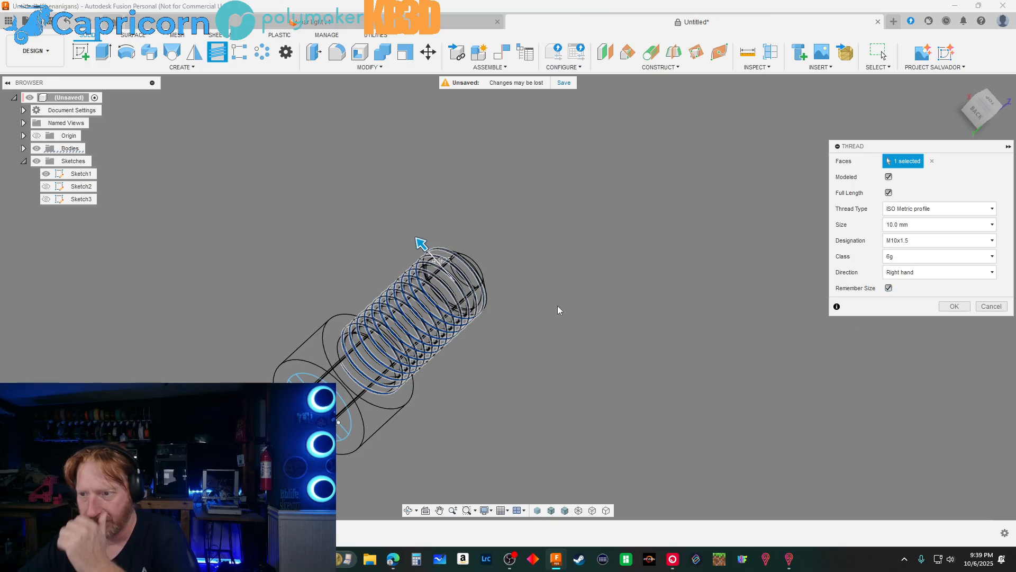
# Try enlarging the thread to size 11.0 mm, designation M11x1.5, and check its fit around the shaft
pyautogui.moveTo(416, 245); pyautogui.dragTo(419, 242)
pyautogui.scroll(3, 436, 273)
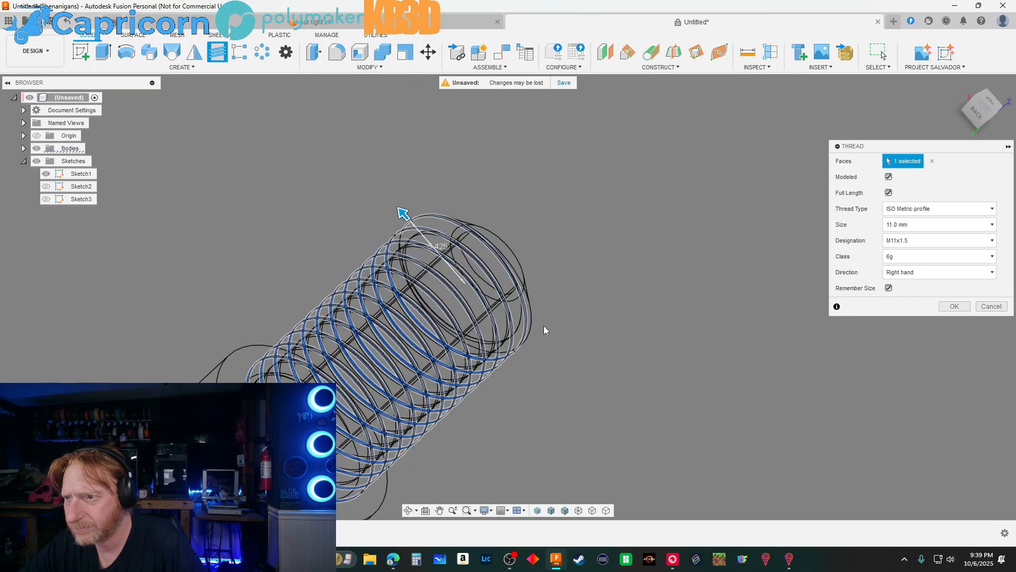
pyautogui.keyDown('shift'); pyautogui.moveTo(597, 341); pyautogui.dragTo(410, 163, button='middle'); pyautogui.keyUp('shift')
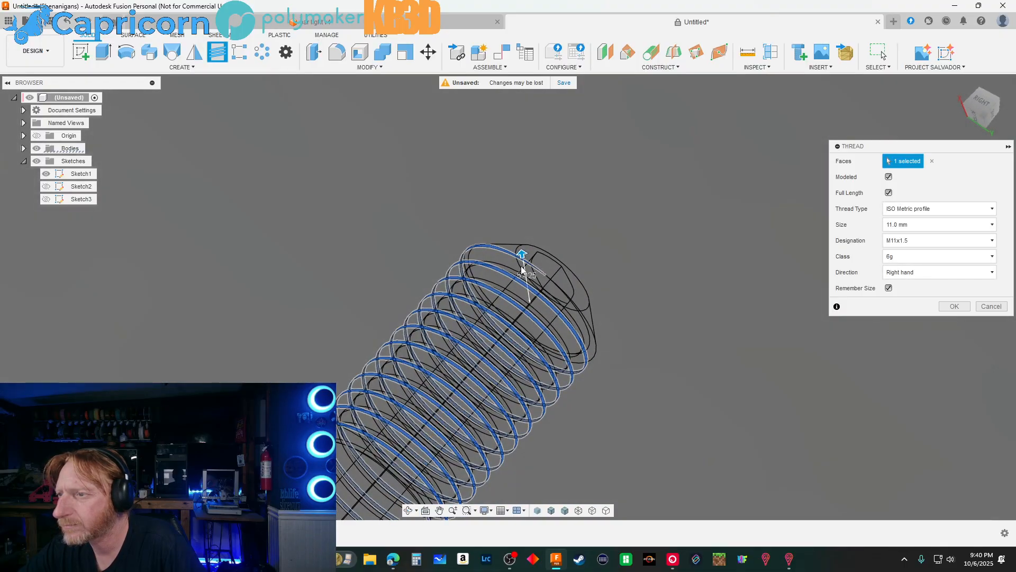
# Return the thread to size 10.0 mm, designation M10x1.5, inspect it near the chamfer and complete it
pyautogui.moveTo(523, 253); pyautogui.dragTo(524, 261)
pyautogui.scroll(-5, 524, 262)
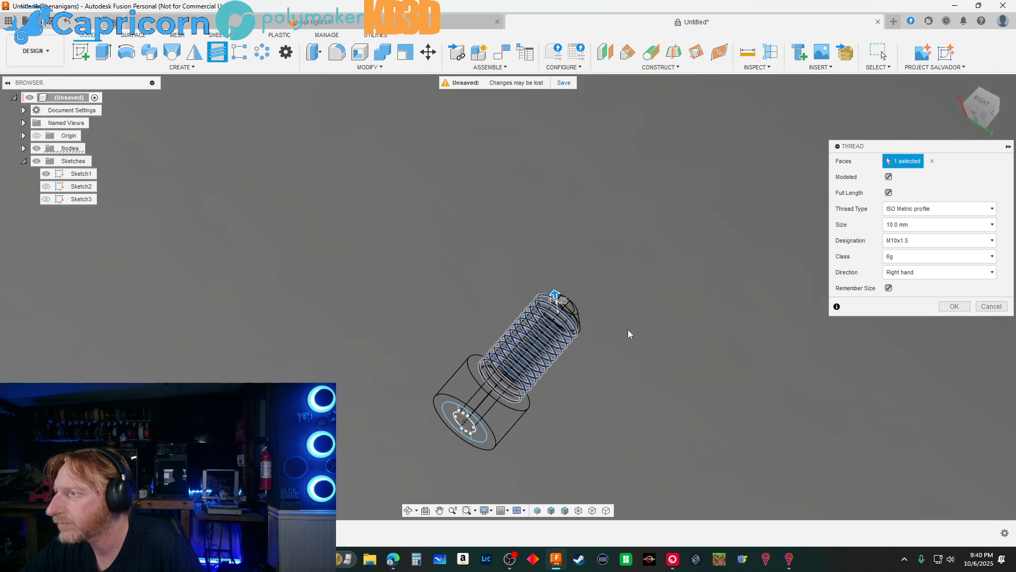
pyautogui.scroll(4, 628, 327)
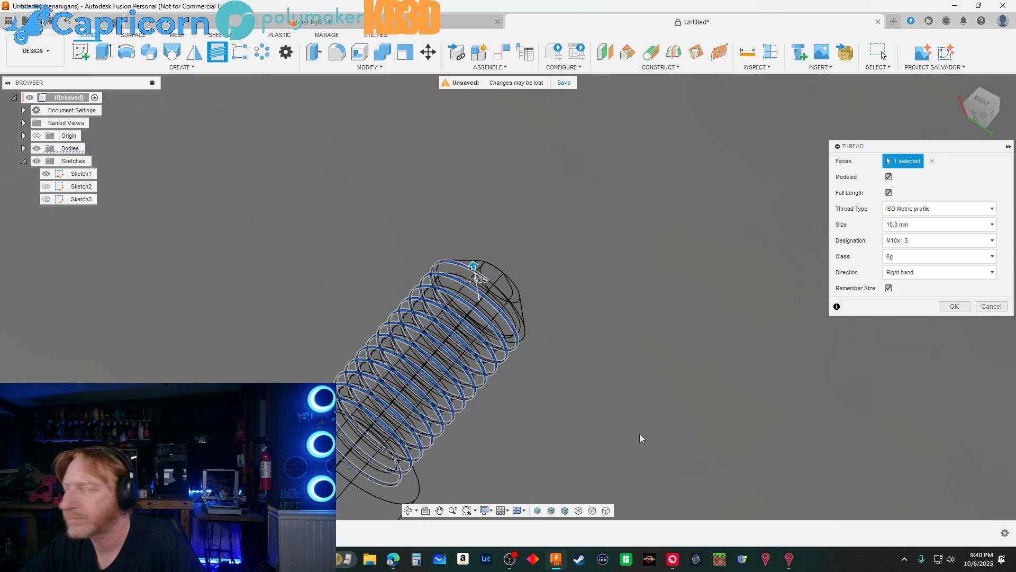
pyautogui.scroll(3, 531, 165)
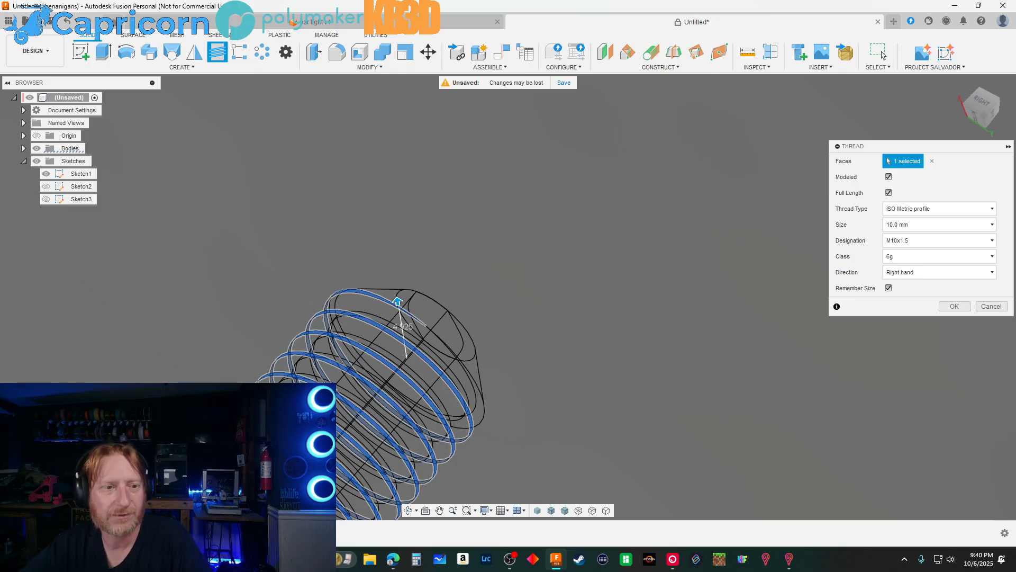
pyautogui.scroll(-5, 519, 260)
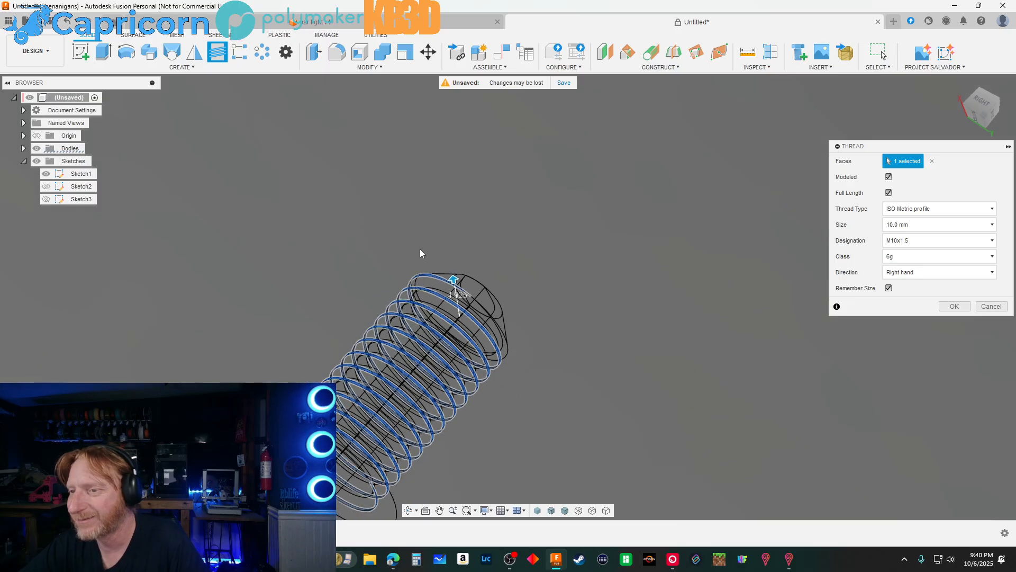
pyautogui.scroll(4, 427, 299)
pyautogui.keyDown('shift'); pyautogui.moveTo(699, 363); pyautogui.dragTo(665, 366, button='middle'); pyautogui.keyUp('shift')
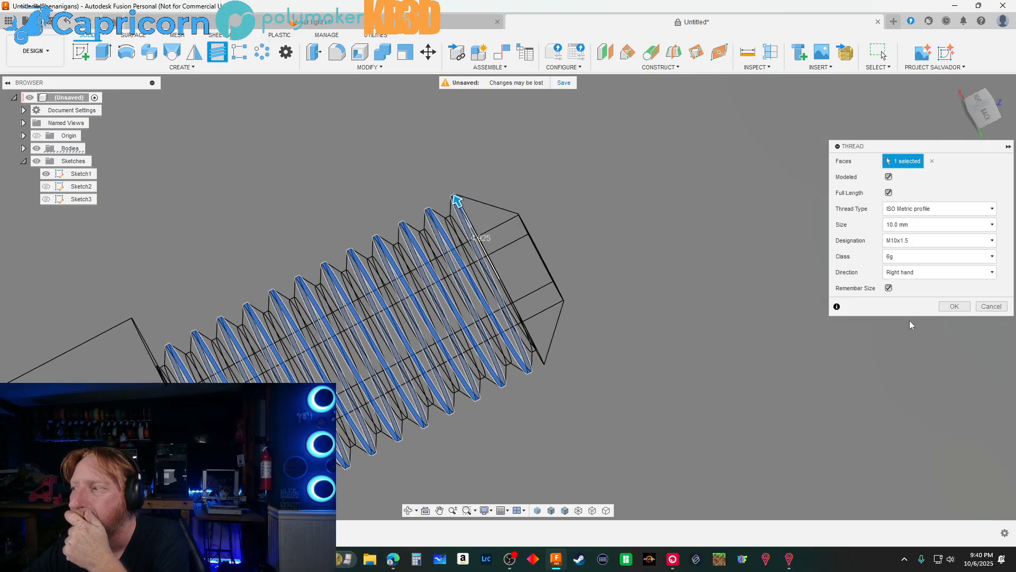
pyautogui.keyDown('shift'); pyautogui.moveTo(703, 395); pyautogui.dragTo(689, 393, button='middle'); pyautogui.keyUp('shift')
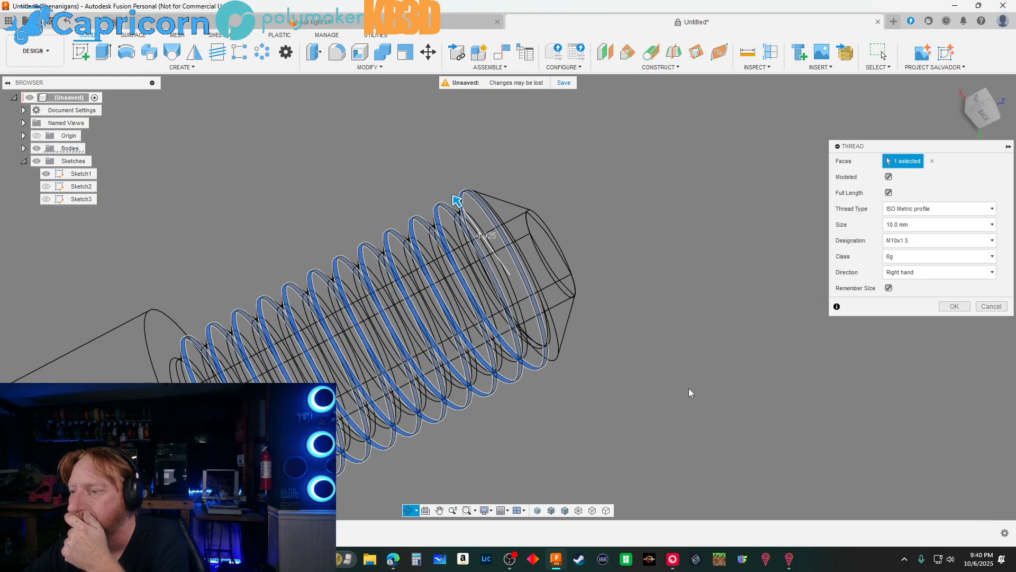
pyautogui.click(968, 307)
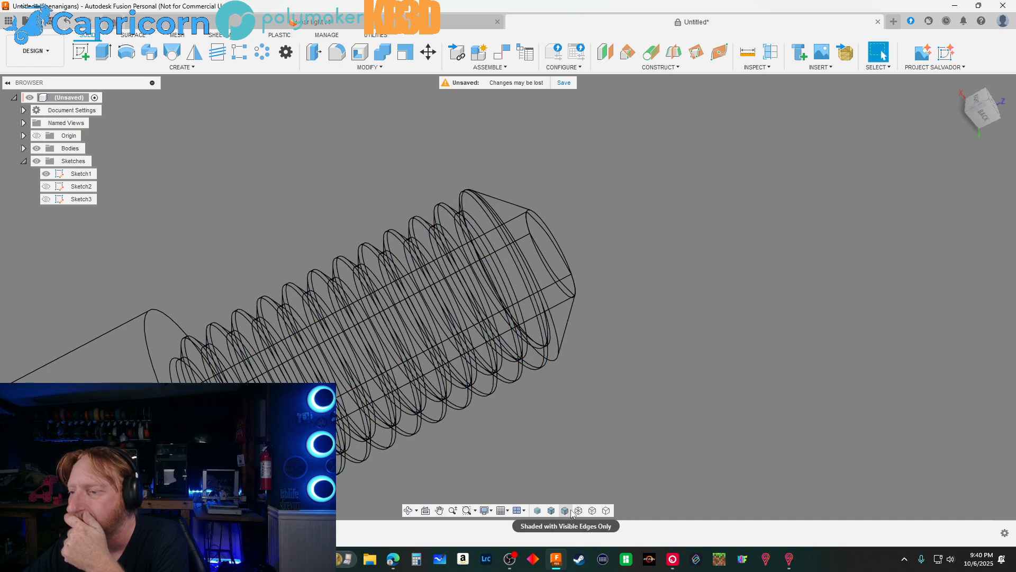
# Undo the thread and the chamfer on the shaft
pyautogui.click(66, 24)
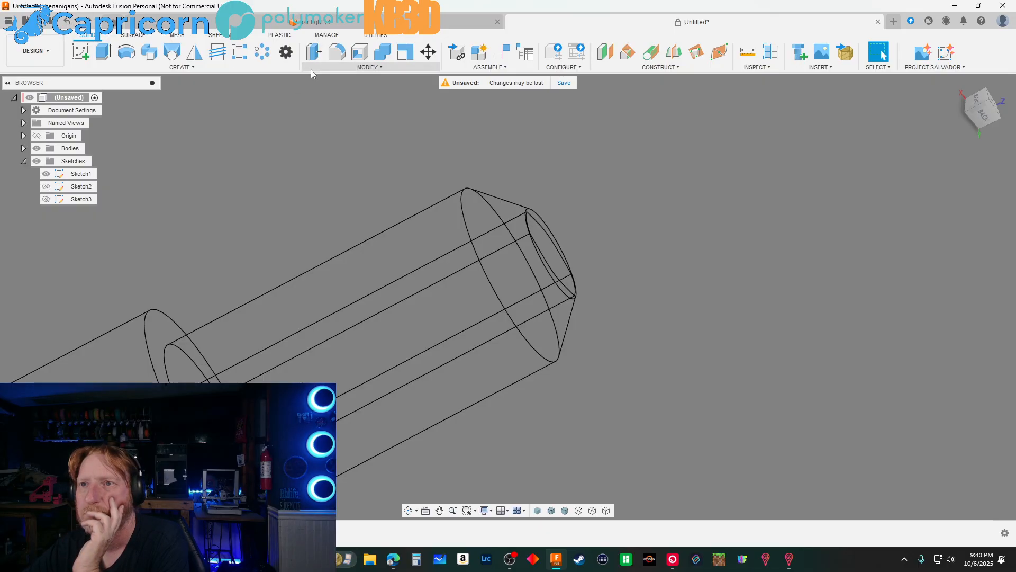
pyautogui.click(76, 23)
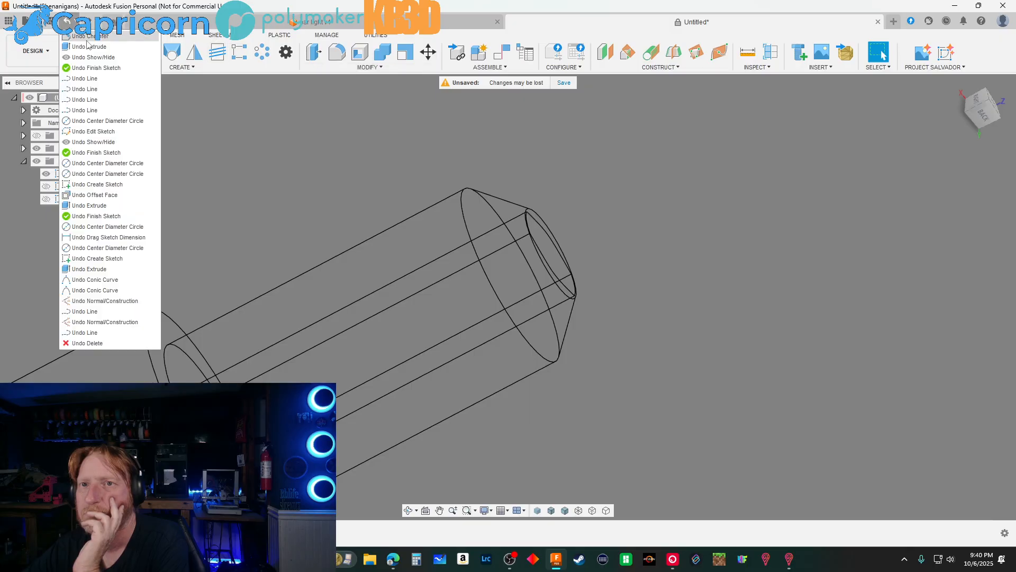
pyautogui.click(85, 36)
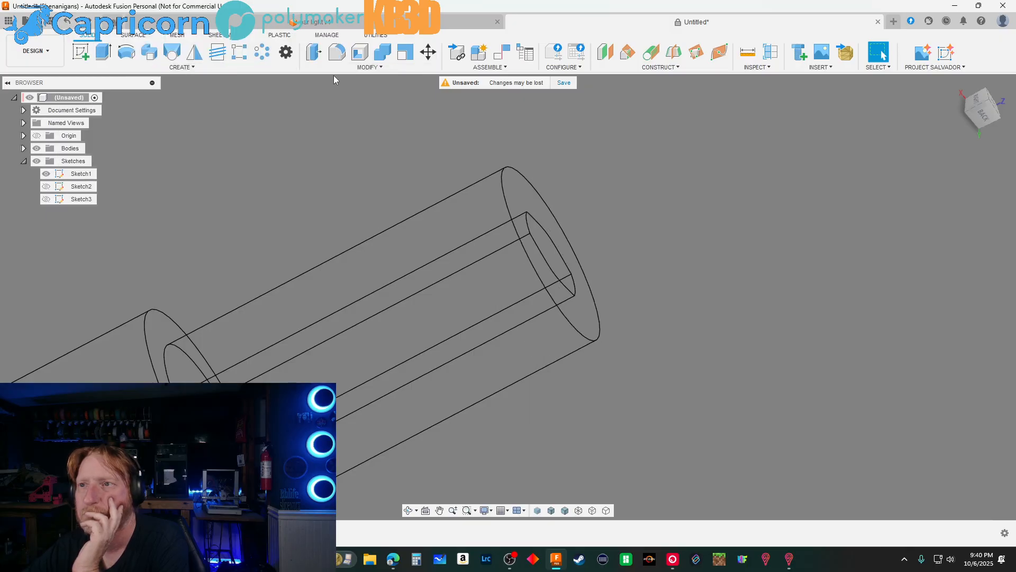
# Create a modeled, full-length, right-hand ISO Metric M10x1.5 thread with class 6g on the unchamfered shaft's outer cylindrical face
pyautogui.click(215, 53)
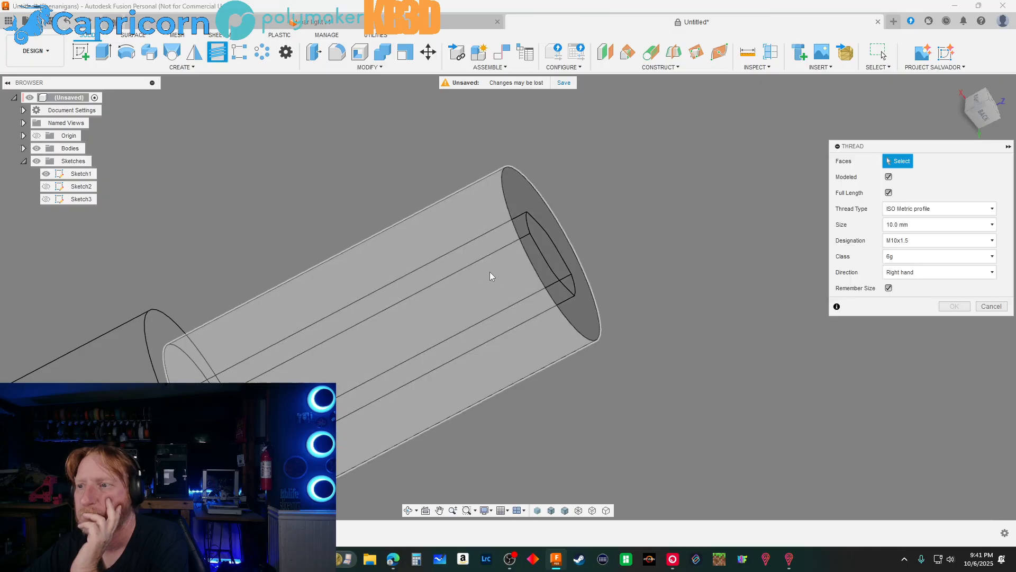
pyautogui.click(445, 228)
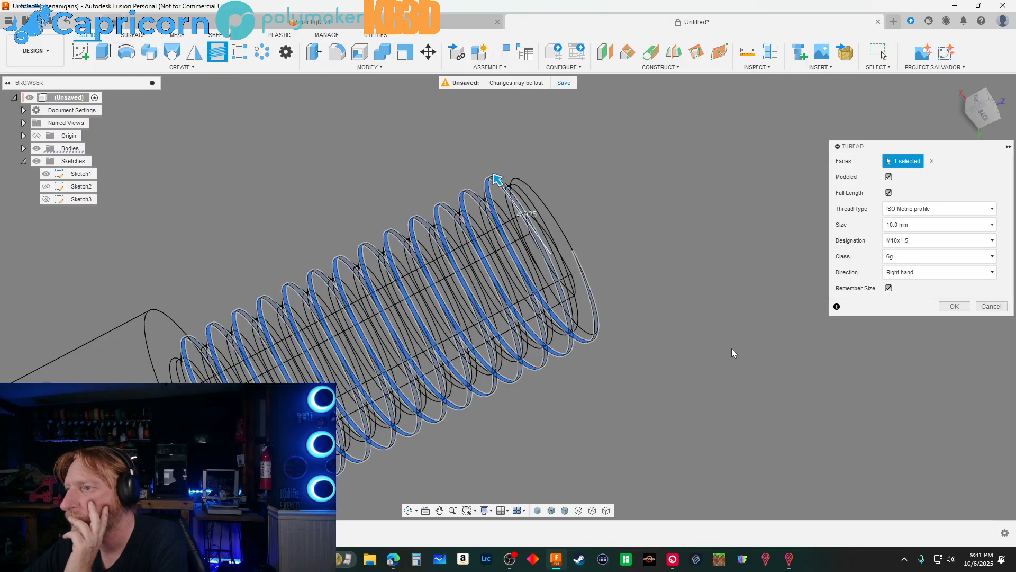
pyautogui.keyDown('shift'); pyautogui.moveTo(713, 348); pyautogui.dragTo(667, 300, button='middle'); pyautogui.keyUp('shift')
pyautogui.scroll(-3, 362, 206)
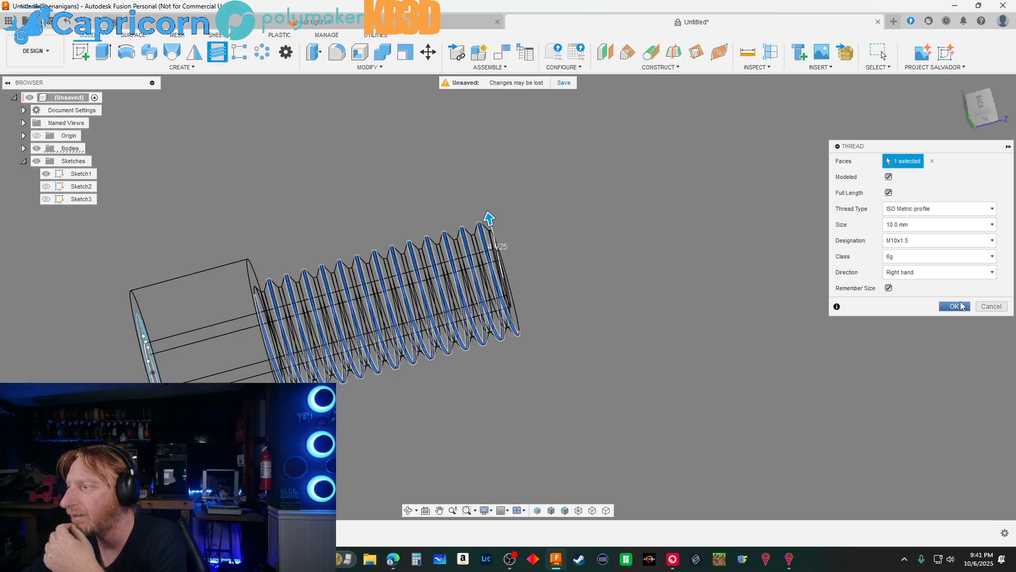
pyautogui.click(955, 306)
# Look at the part from the top and change its display to shaded with visible edges only
pyautogui.moveTo(865, 303)
pyautogui.keyDown('shift'); pyautogui.mouseDown(button='middle')
pyautogui.moveTo(803, 304)
pyautogui.moveTo(780, 317)
pyautogui.mouseUp(button='middle'); pyautogui.keyUp('shift')
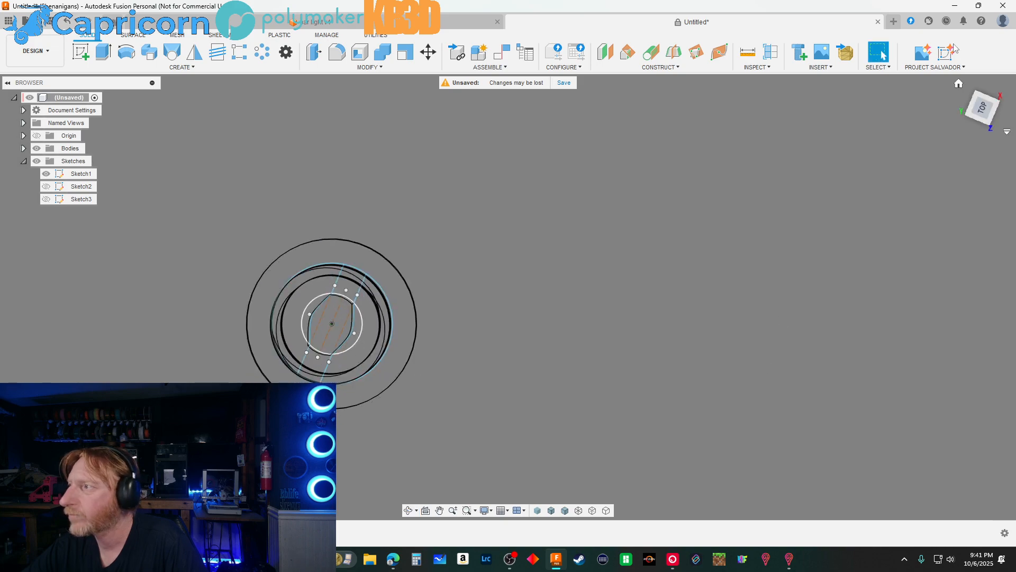
pyautogui.click(980, 110)
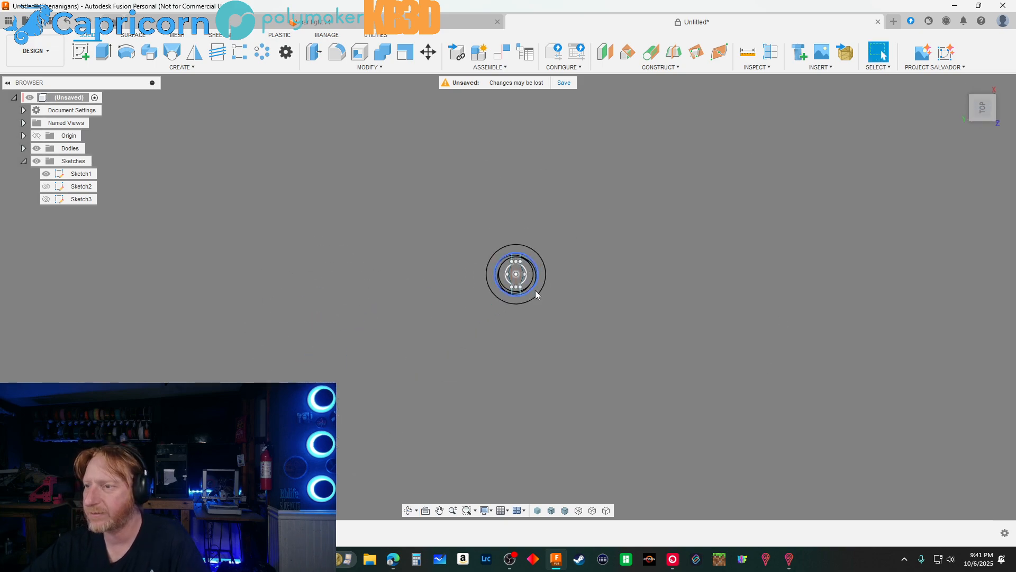
pyautogui.click(566, 509)
pyautogui.moveTo(599, 344)
pyautogui.keyDown('shift'); pyautogui.mouseDown(button='middle')
pyautogui.moveTo(631, 254)
pyautogui.moveTo(591, 332)
pyautogui.mouseUp(button='middle'); pyautogui.keyUp('shift')
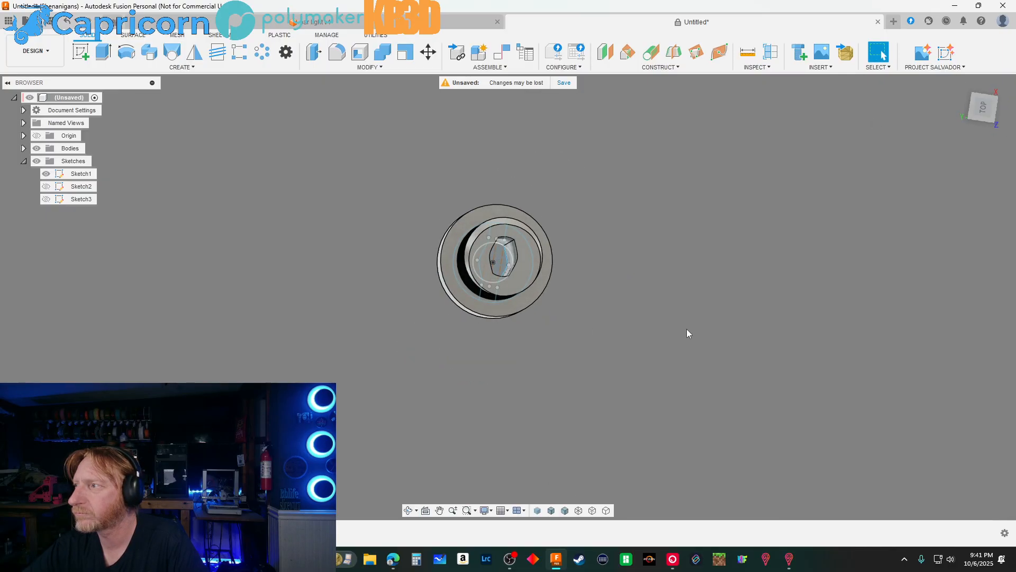
# Set up an Extrude cut of the three adjoining Sketch1 profiles forming the slot, extending 35.6 mm past the threaded shaft's end
pyautogui.keyDown('shift'); pyautogui.moveTo(687, 328); pyautogui.dragTo(804, 274, button='middle'); pyautogui.keyUp('shift')
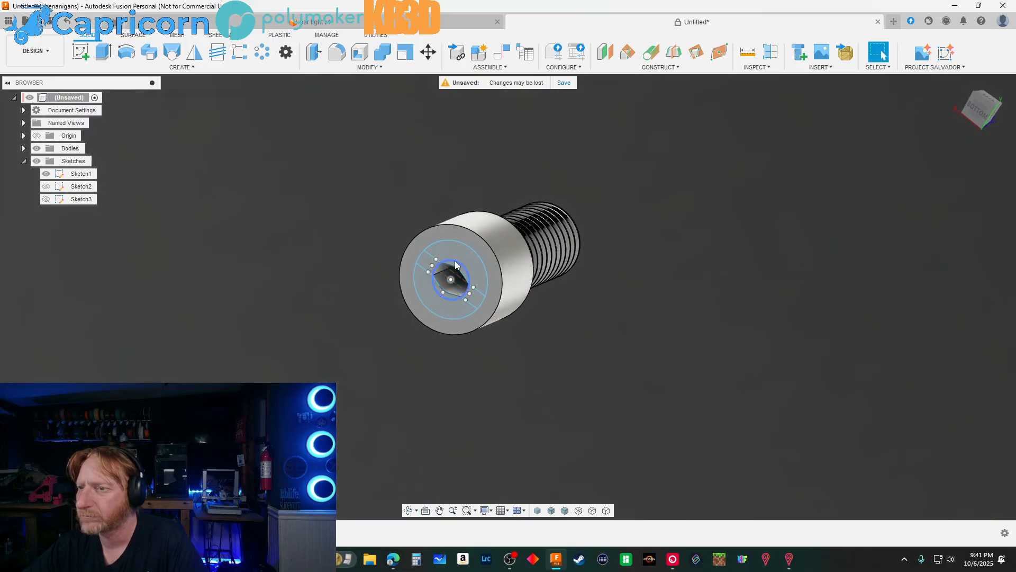
pyautogui.keyDown('shift'); pyautogui.moveTo(467, 283); pyautogui.dragTo(508, 296, button='middle'); pyautogui.keyUp('shift')
pyautogui.scroll(5, 492, 287)
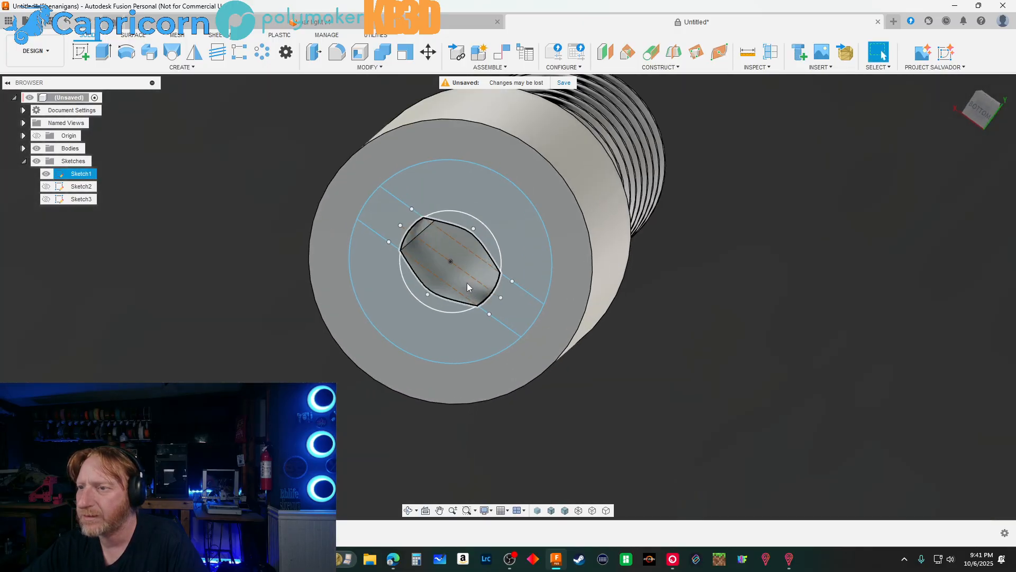
pyautogui.click(104, 51)
pyautogui.click(388, 222)
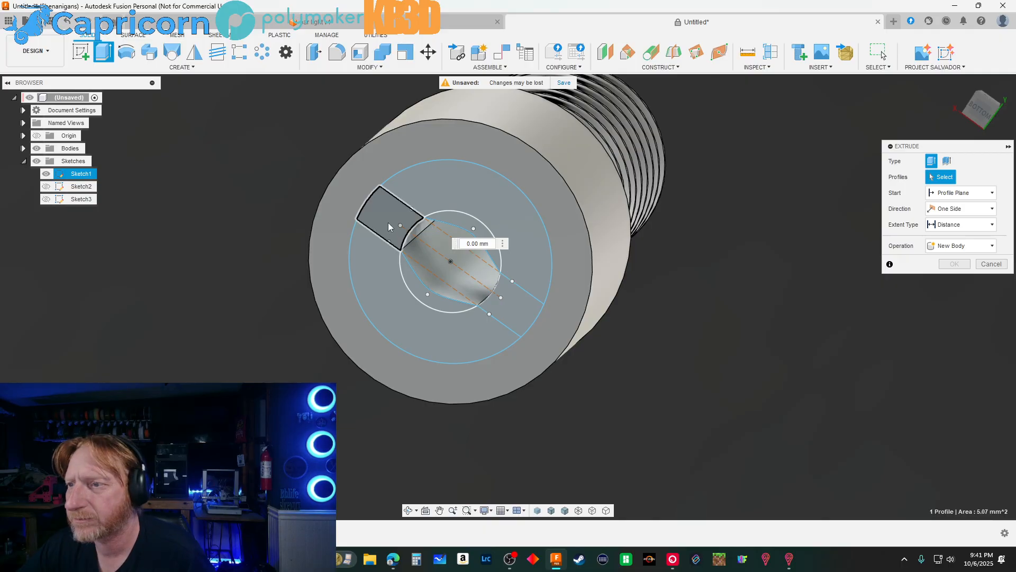
pyautogui.click(418, 252)
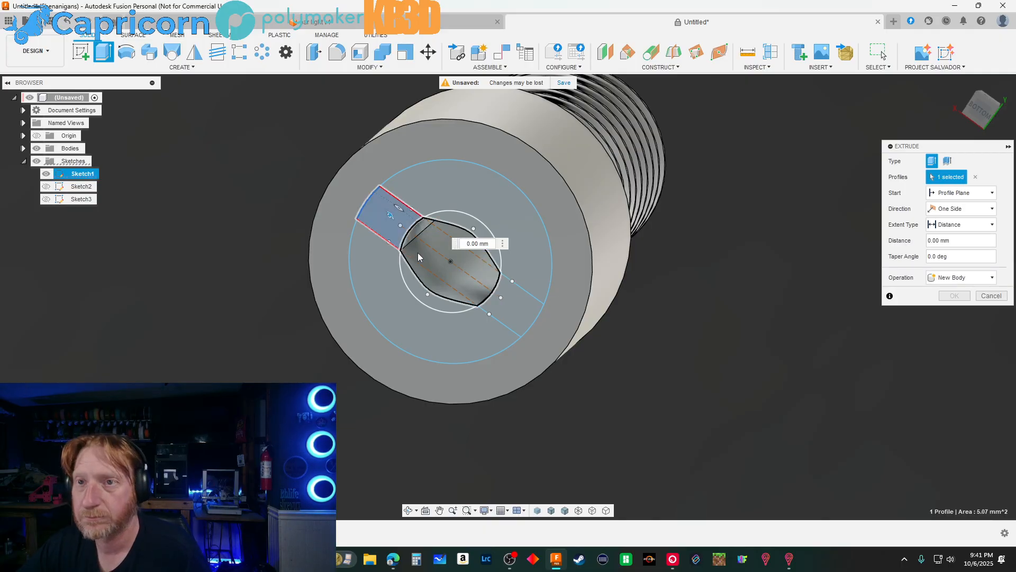
pyautogui.click(510, 309)
pyautogui.keyDown('shift'); pyautogui.moveTo(697, 392); pyautogui.dragTo(346, 374, button='middle'); pyautogui.keyUp('shift')
pyautogui.moveTo(399, 339); pyautogui.dragTo(874, 273)
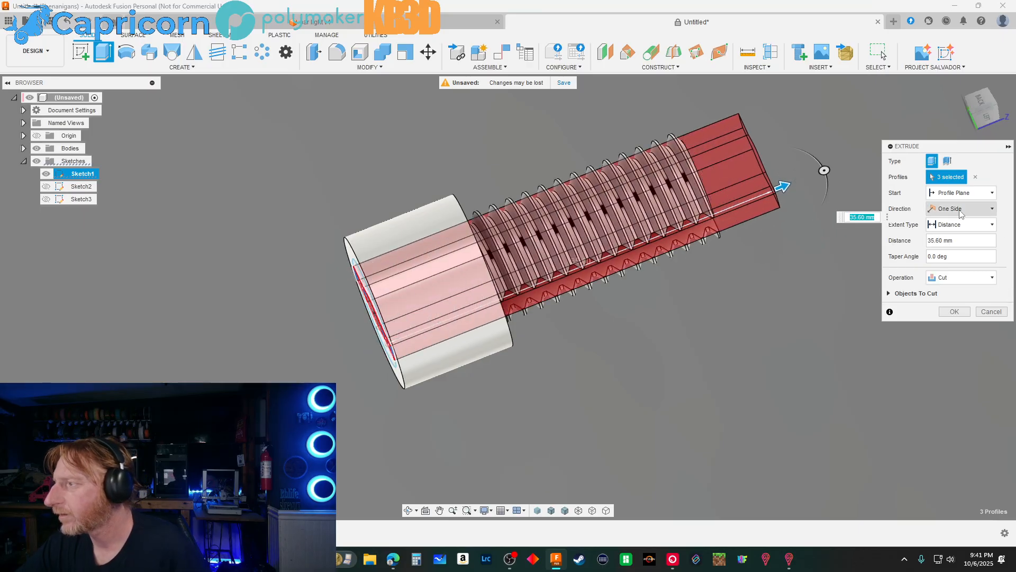
# Make the slot cut two-sided, with a second side distance of -10 mm starting it at the collar's underside, and complete it
pyautogui.click(955, 234)
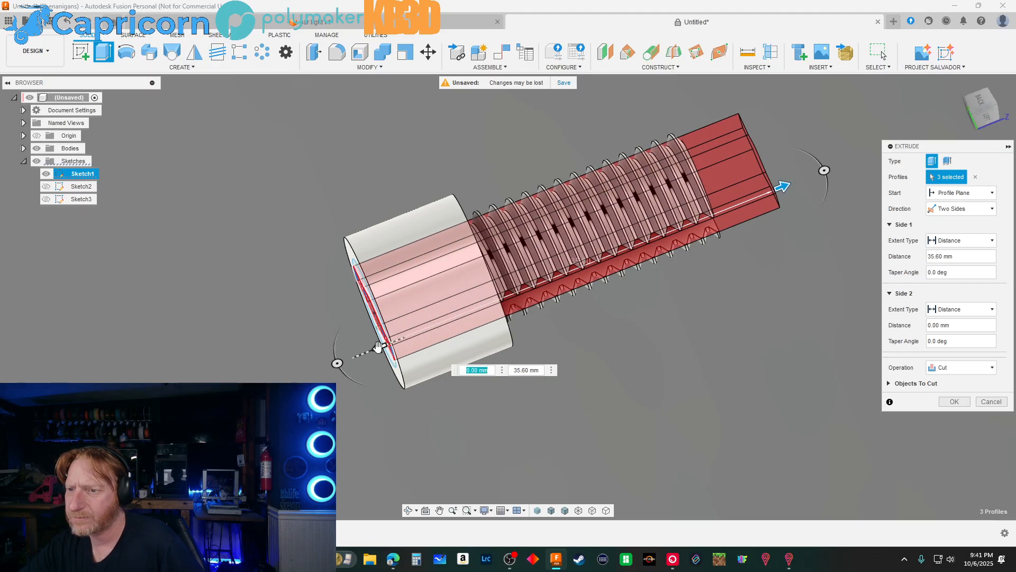
pyautogui.moveTo(378, 347); pyautogui.dragTo(479, 321)
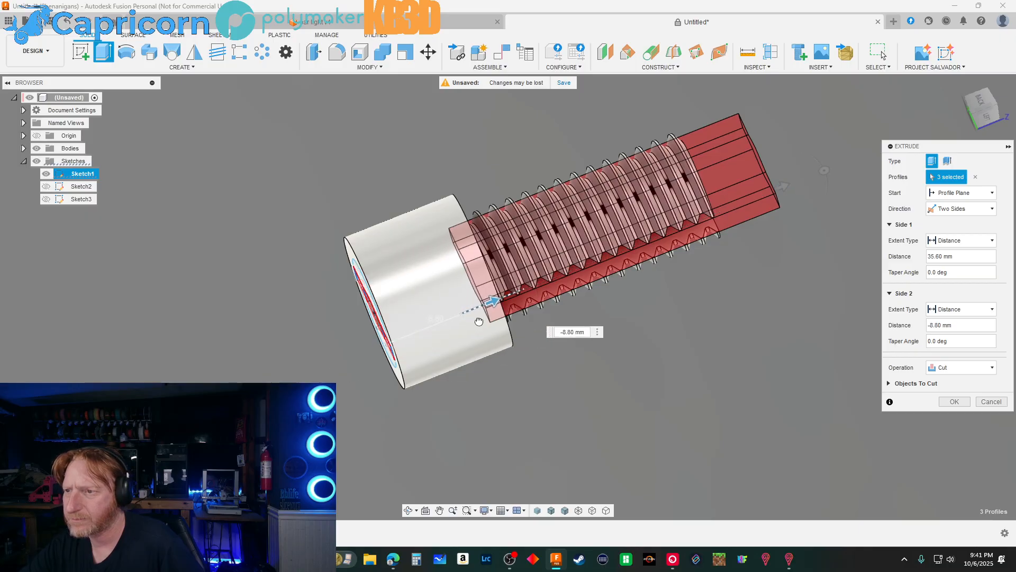
pyautogui.click(977, 104)
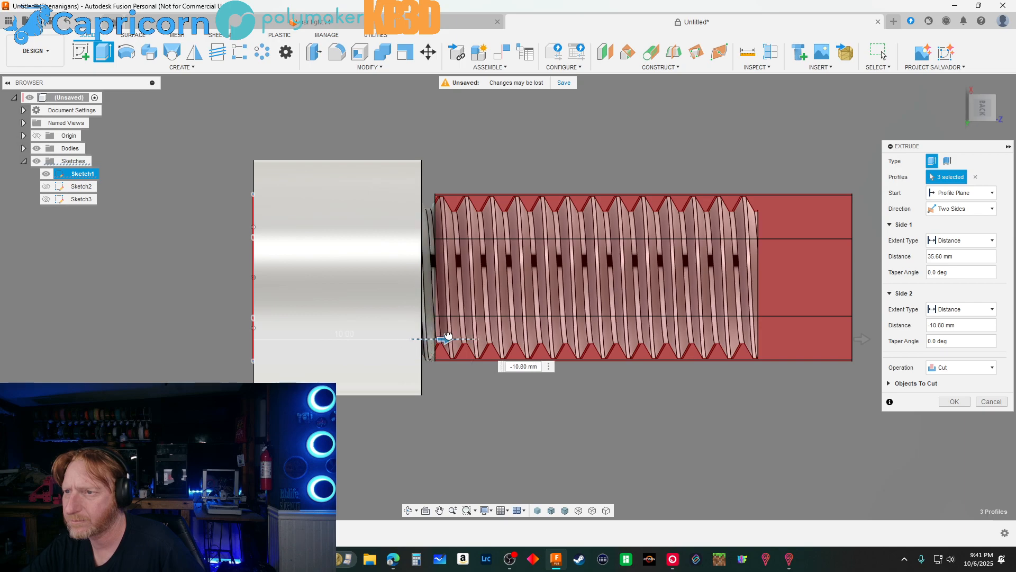
pyautogui.keyDown('shift'); pyautogui.moveTo(522, 458); pyautogui.dragTo(521, 398, button='middle'); pyautogui.keyUp('shift')
pyautogui.scroll(5, 404, 343)
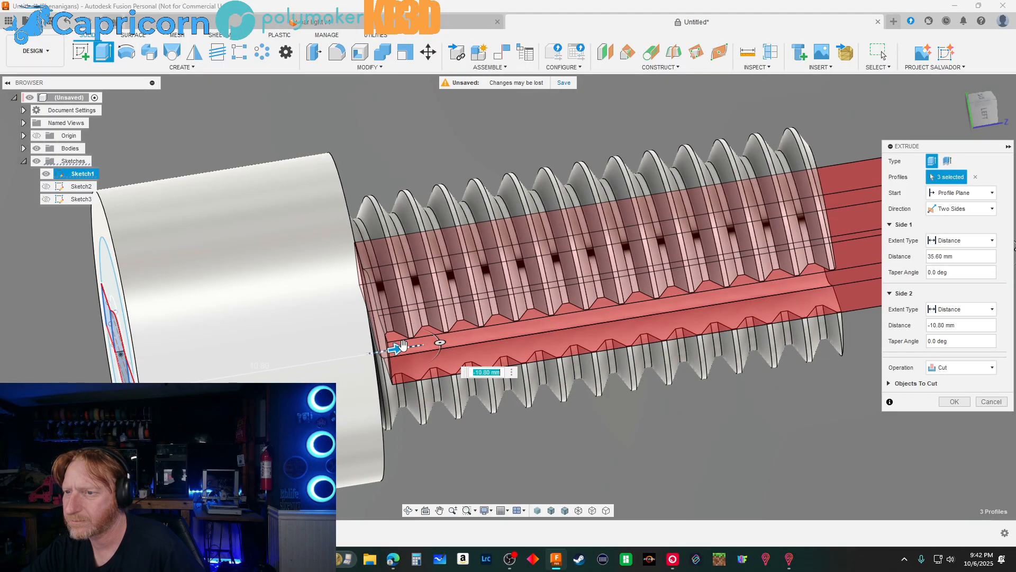
pyautogui.click(984, 113)
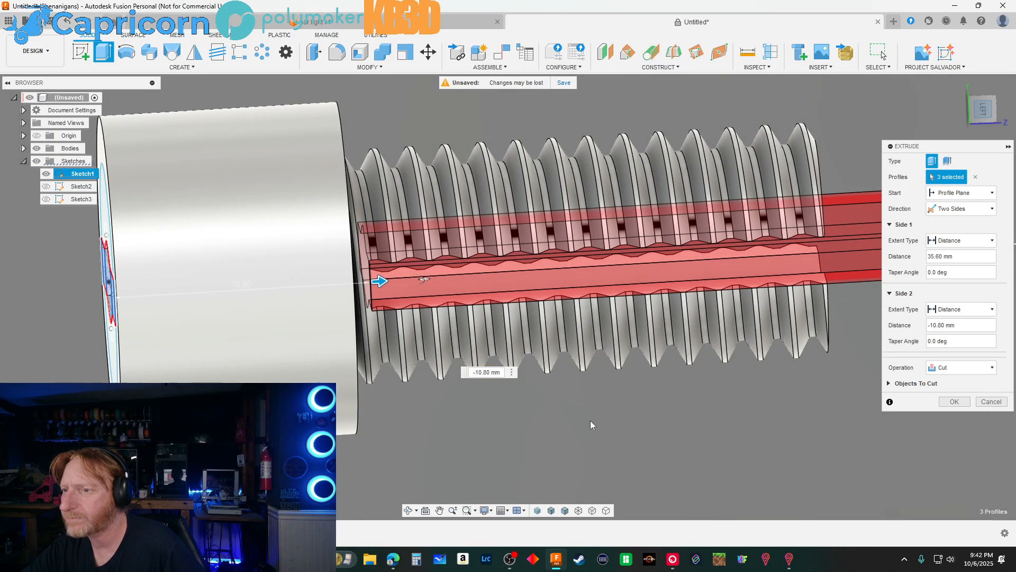
pyautogui.scroll(8, 353, 307)
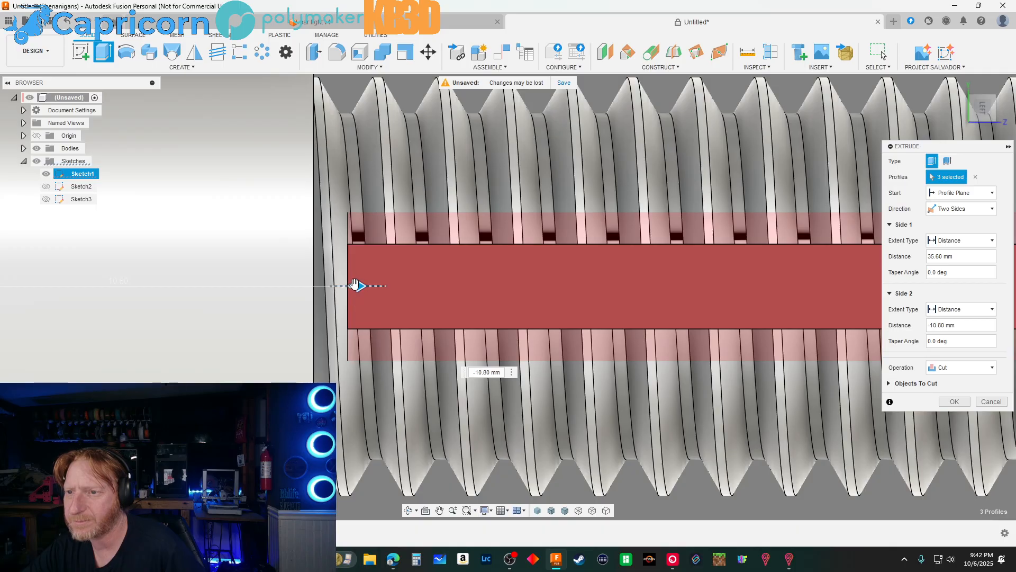
pyautogui.moveTo(334, 286); pyautogui.dragTo(323, 286)
pyautogui.scroll(-8, 291, 333)
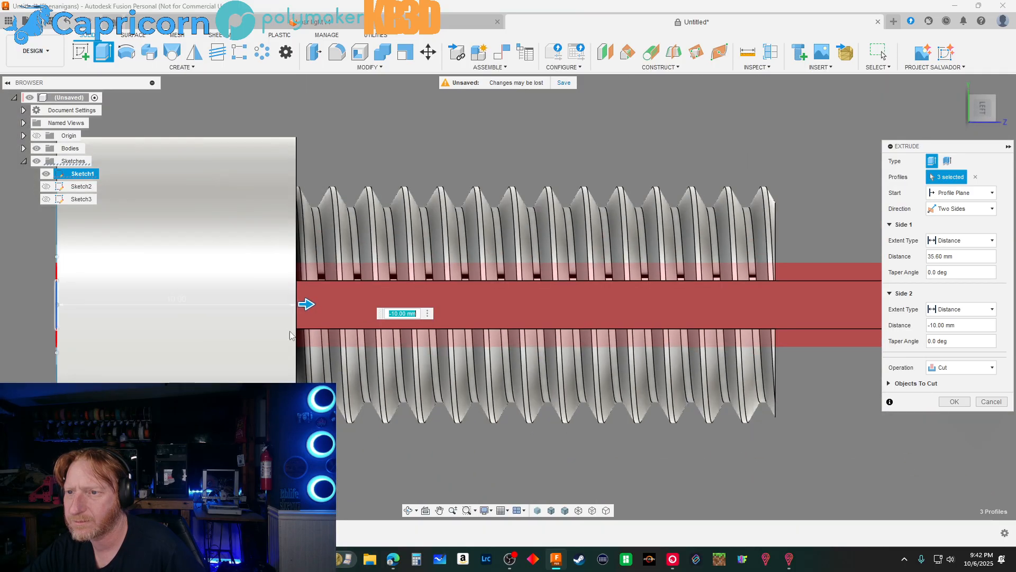
pyautogui.keyDown('shift'); pyautogui.moveTo(653, 455); pyautogui.dragTo(636, 448, button='middle'); pyautogui.keyUp('shift')
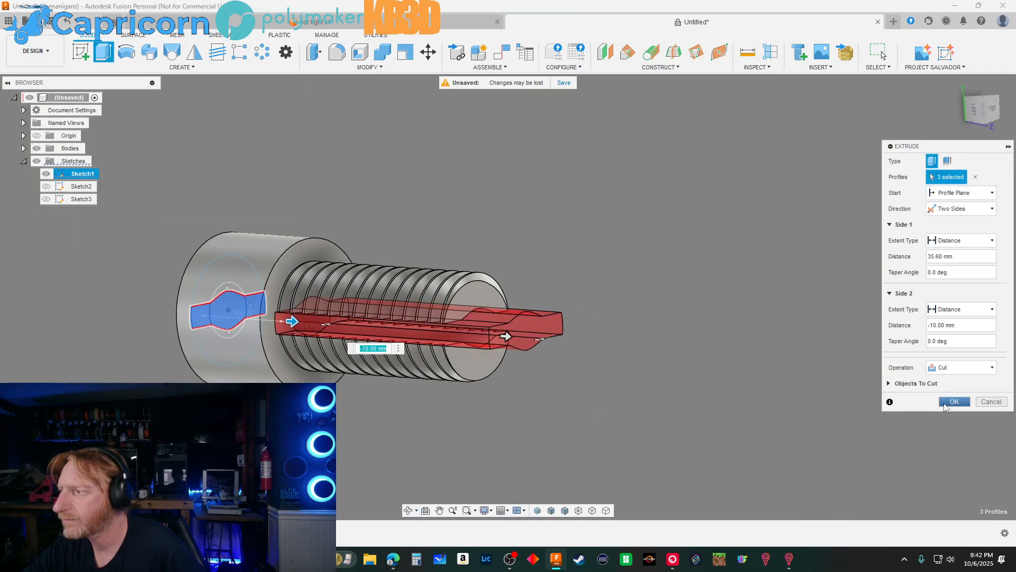
pyautogui.press('Return')
pyautogui.keyDown('shift'); pyautogui.moveTo(665, 415); pyautogui.dragTo(697, 396, button='middle'); pyautogui.keyUp('shift')
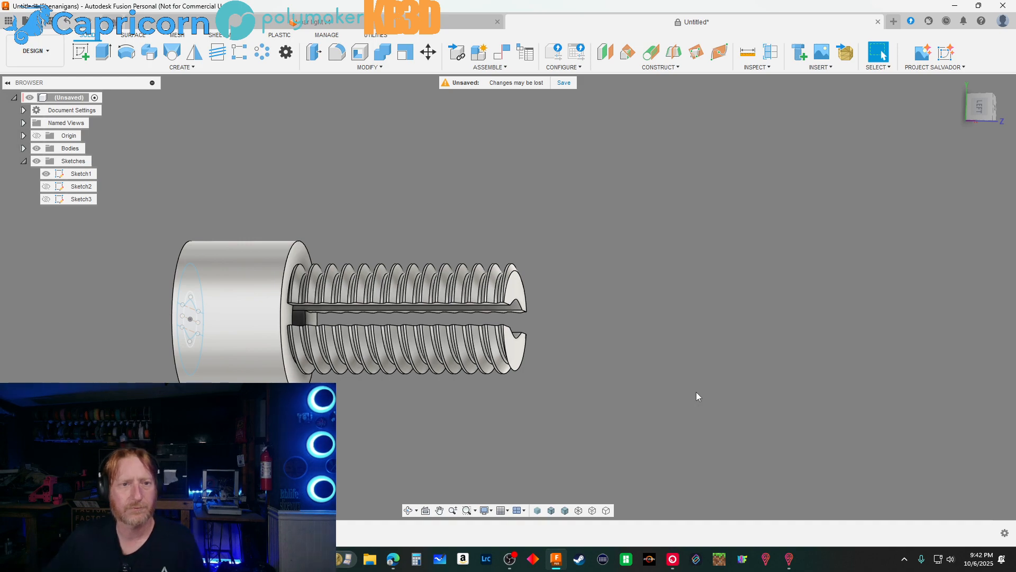
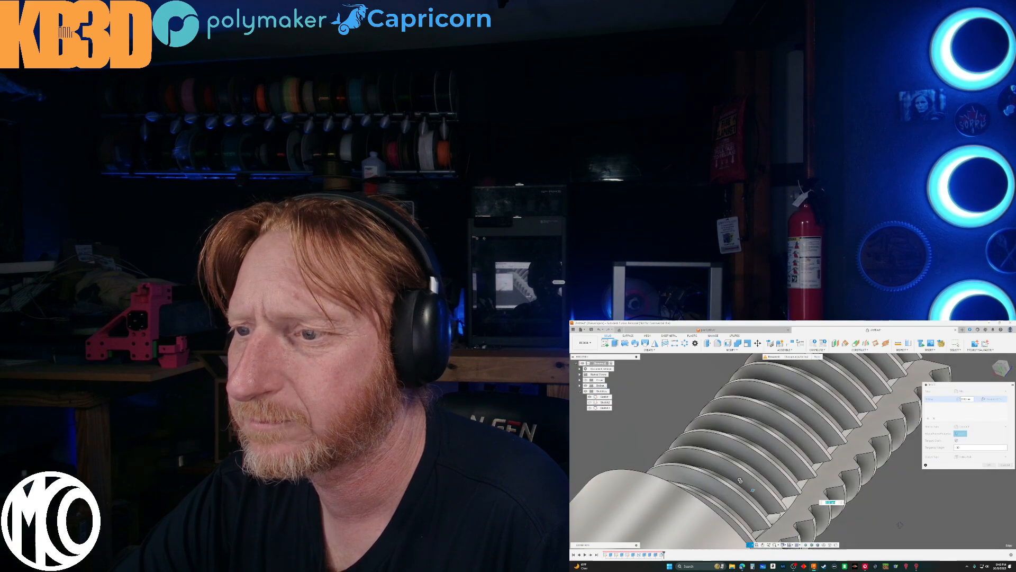
# Cancel the open fillet and undo the last completed fillet inside the shaft's slot
pyautogui.keyDown('shift'); pyautogui.moveTo(751, 480); pyautogui.dragTo(883, 497, button='middle'); pyautogui.keyUp('shift')
pyautogui.click(1000, 467)
pyautogui.scroll(-6, 820, 472)
pyautogui.scroll(-4, 799, 460)
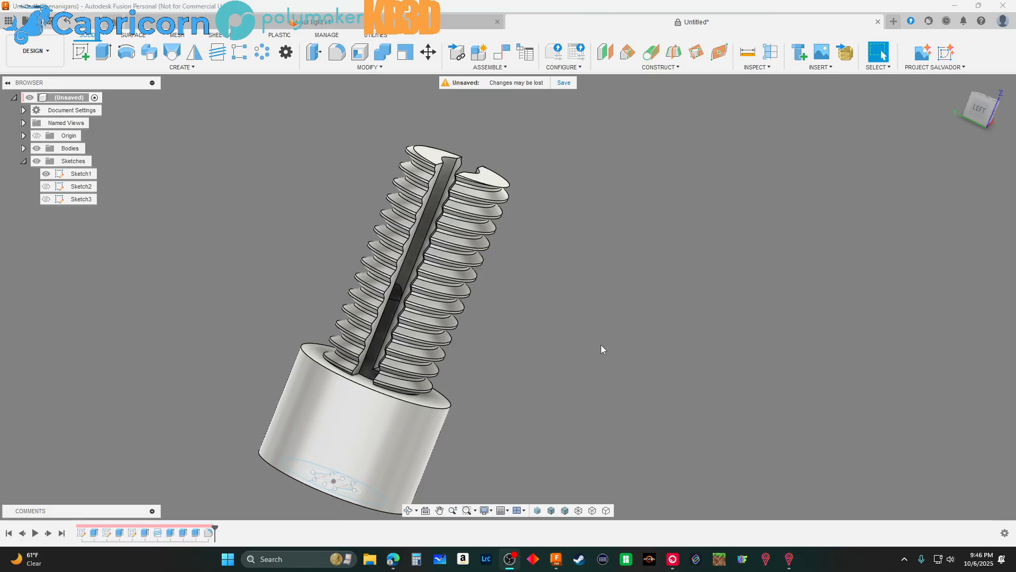
pyautogui.keyDown('shift'); pyautogui.moveTo(601, 347); pyautogui.dragTo(640, 348, button='middle'); pyautogui.keyUp('shift')
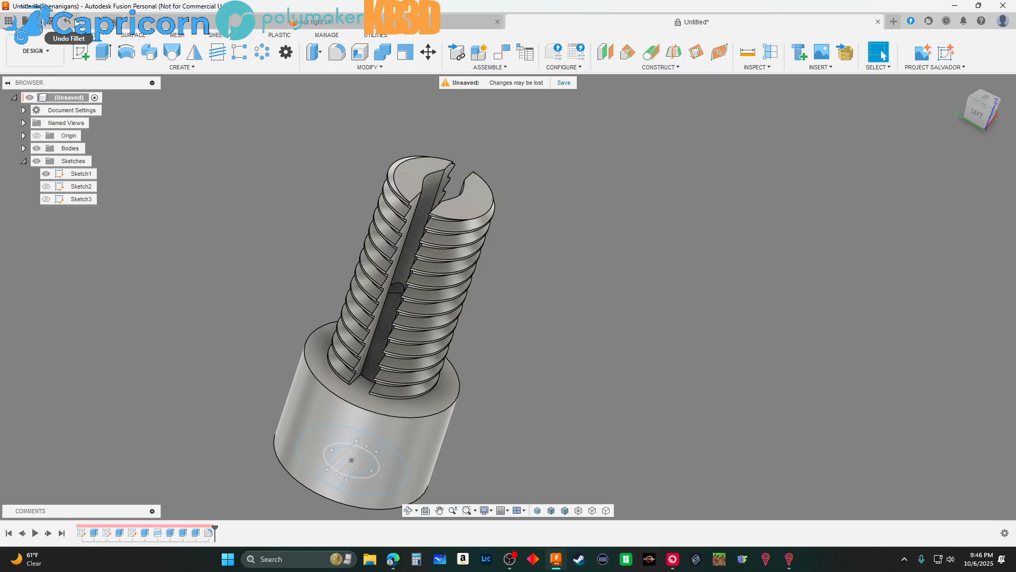
pyautogui.click(76, 21)
pyautogui.click(94, 37)
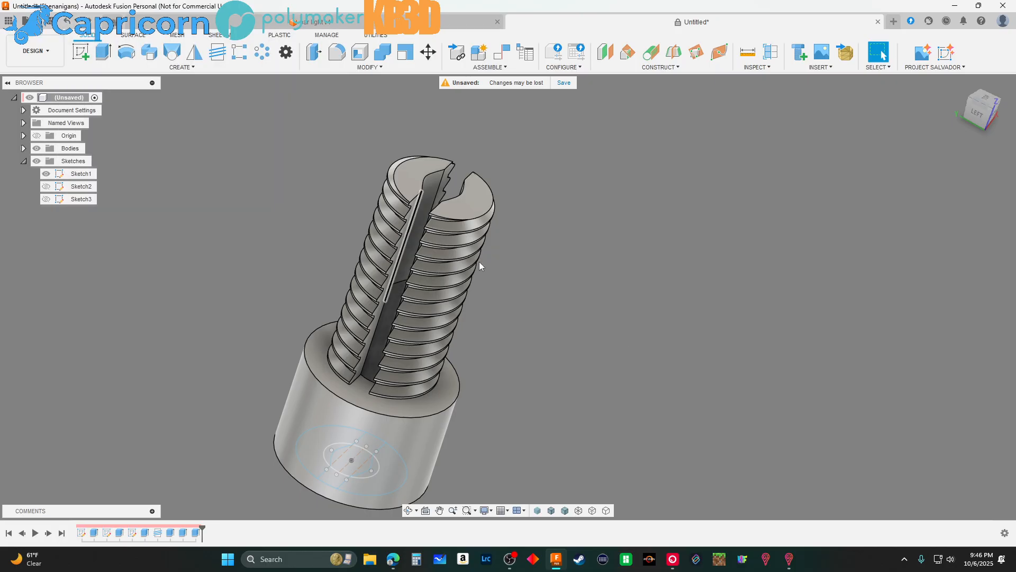
# Fillet the two opposite curved step edges inside the shaft's slot with a constant 10 mm radius
pyautogui.keyDown('shift'); pyautogui.moveTo(480, 266); pyautogui.dragTo(692, 284, button='middle'); pyautogui.keyUp('shift')
pyautogui.scroll(6, 475, 298)
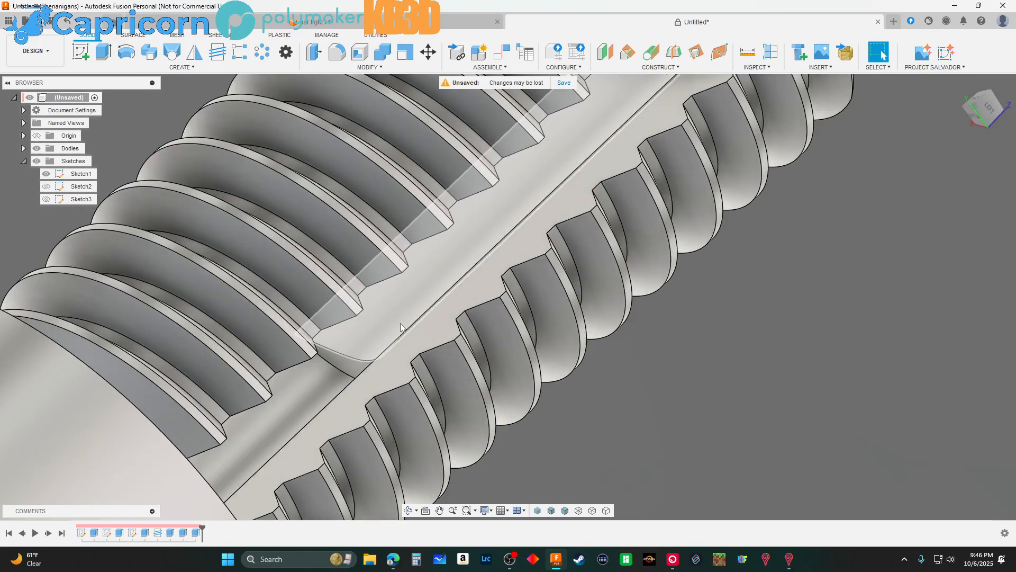
pyautogui.click(353, 356)
pyautogui.keyDown('shift'); pyautogui.moveTo(354, 356); pyautogui.dragTo(672, 381, button='middle'); pyautogui.keyUp('shift')
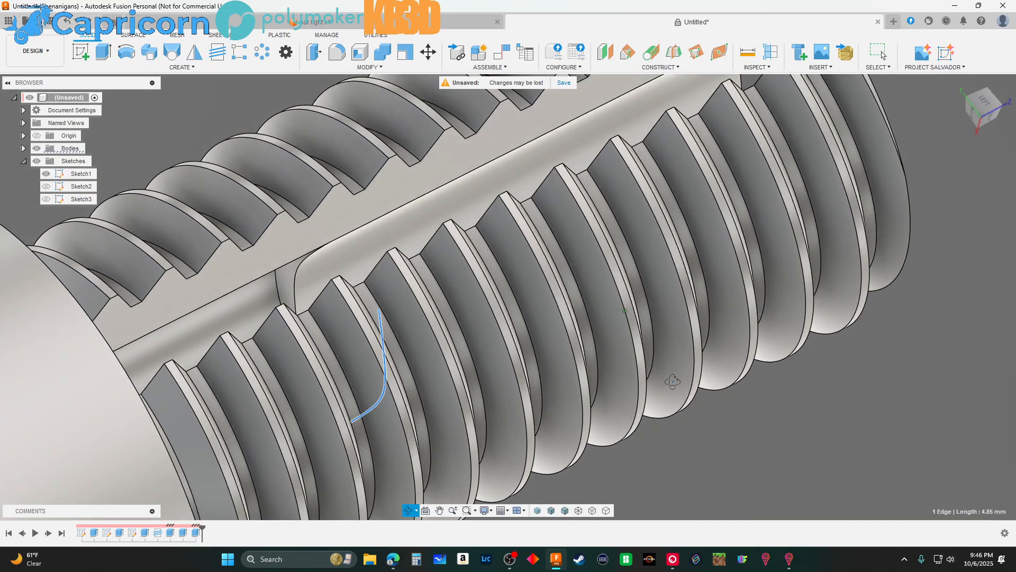
pyautogui.click(295, 275)
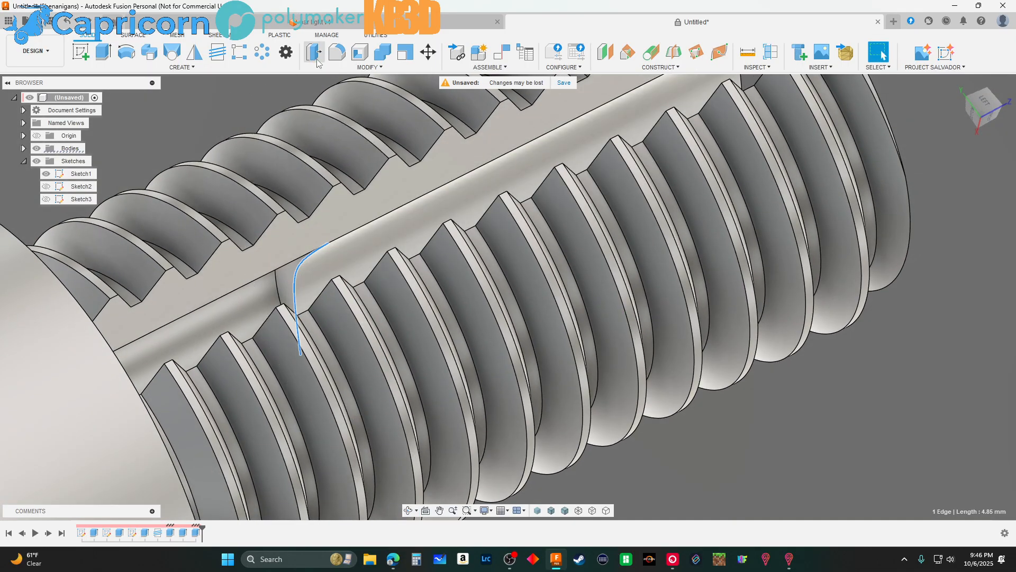
pyautogui.click(337, 53)
pyautogui.keyDown('shift'); pyautogui.moveTo(286, 275); pyautogui.dragTo(219, 174, button='middle'); pyautogui.keyUp('shift')
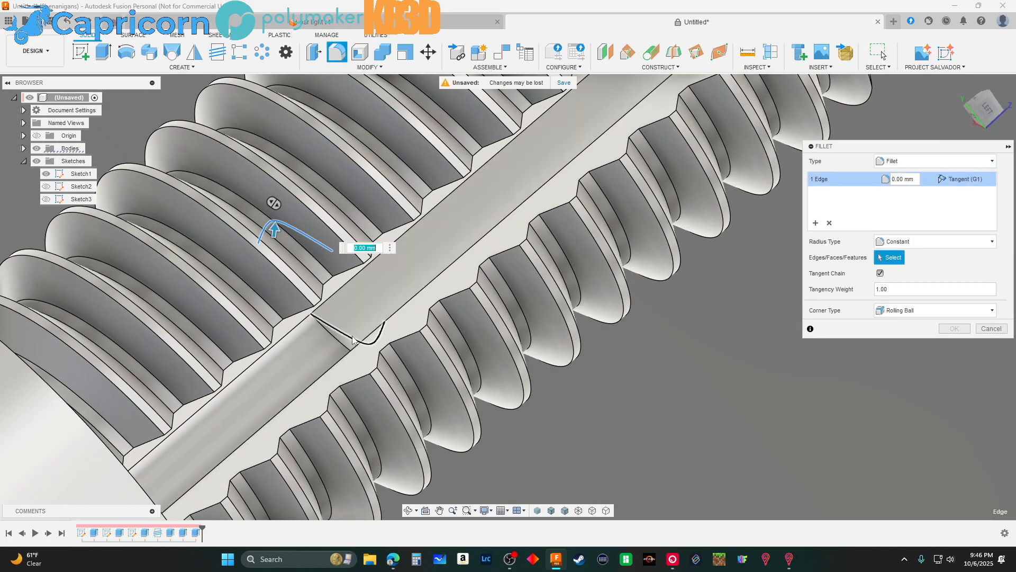
pyautogui.moveTo(345, 334); pyautogui.dragTo(478, 318)
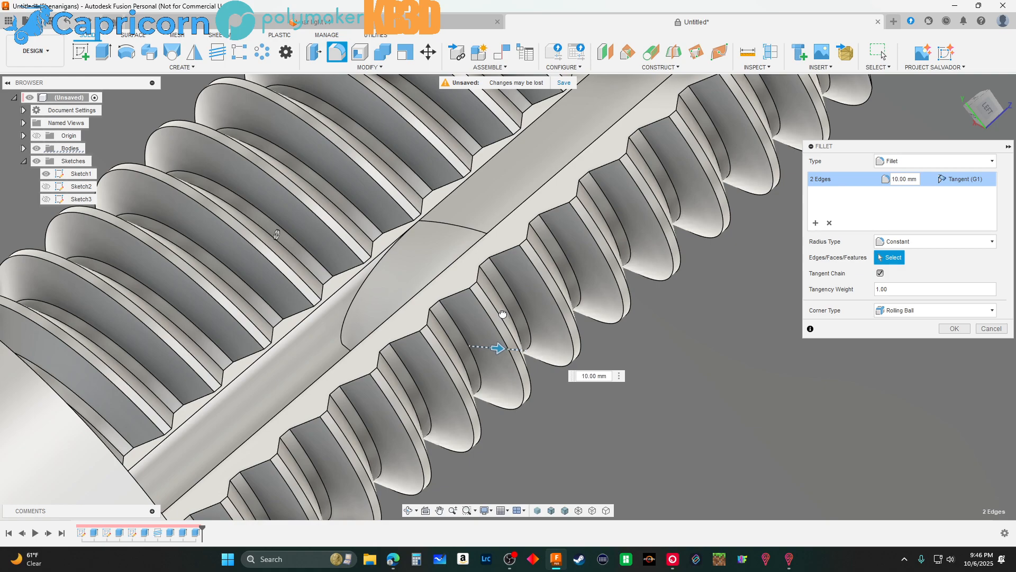
pyautogui.keyDown('shift'); pyautogui.moveTo(847, 484); pyautogui.dragTo(827, 487, button='middle'); pyautogui.keyUp('shift')
pyautogui.scroll(-8, 594, 319)
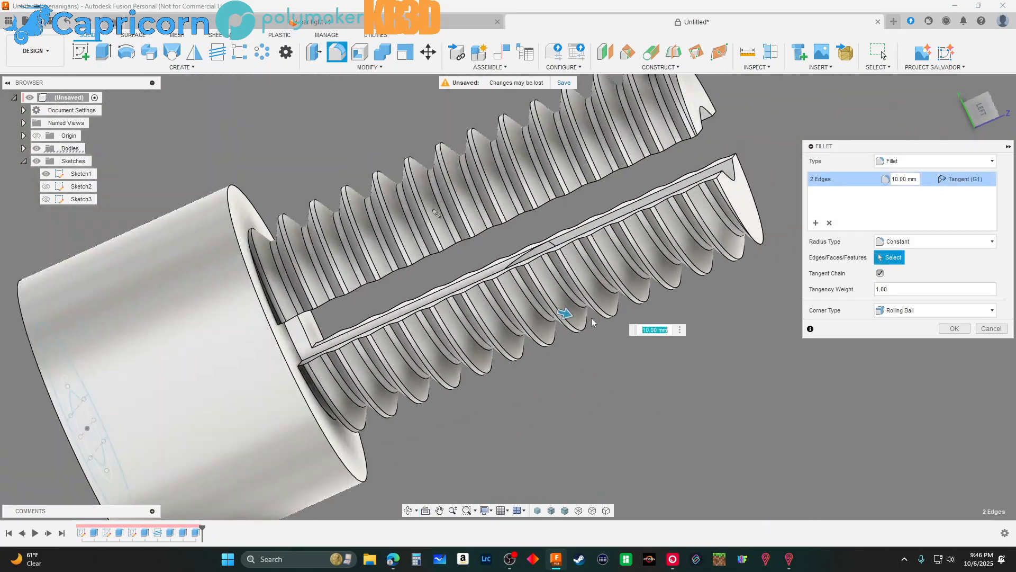
pyautogui.keyDown('shift'); pyautogui.moveTo(671, 405); pyautogui.dragTo(615, 417, button='middle'); pyautogui.keyUp('shift')
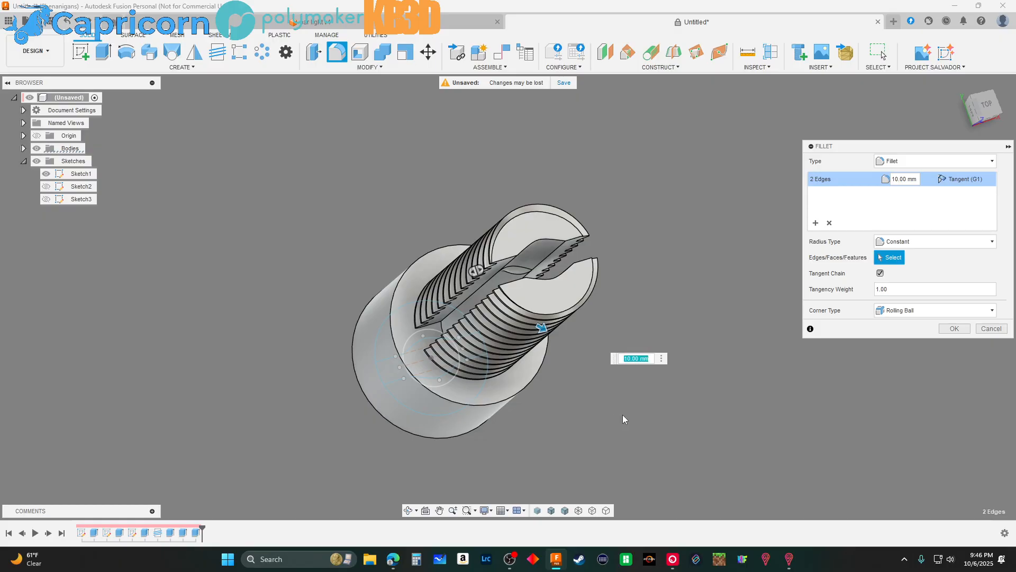
pyautogui.keyDown('shift'); pyautogui.moveTo(666, 403); pyautogui.dragTo(827, 418, button='middle'); pyautogui.keyUp('shift')
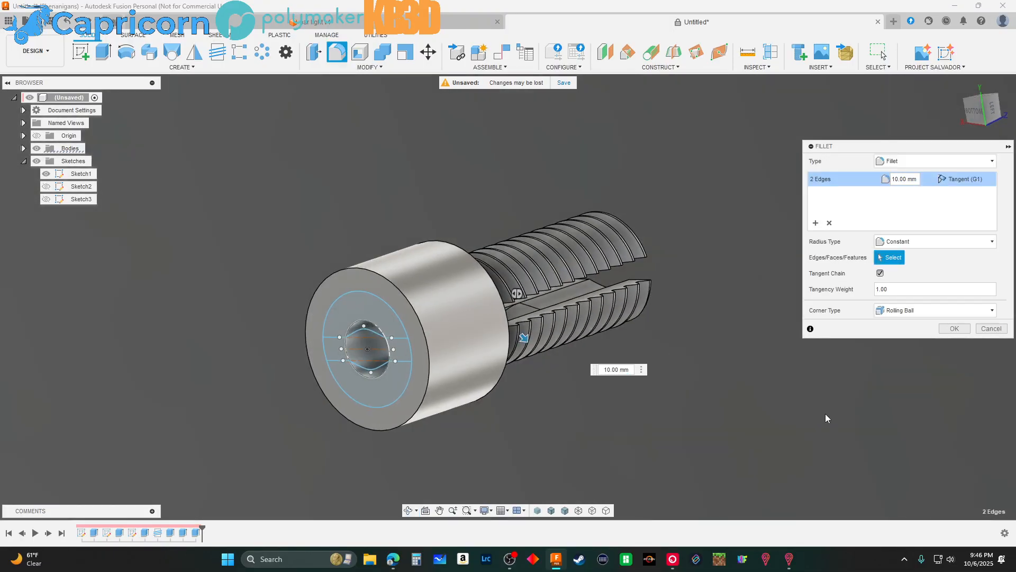
pyautogui.click(954, 328)
# Shorten the bolt head by cutting its ring-shaped end face 4 mm inward with Extrude
pyautogui.scroll(5, 398, 367)
pyautogui.click(454, 313)
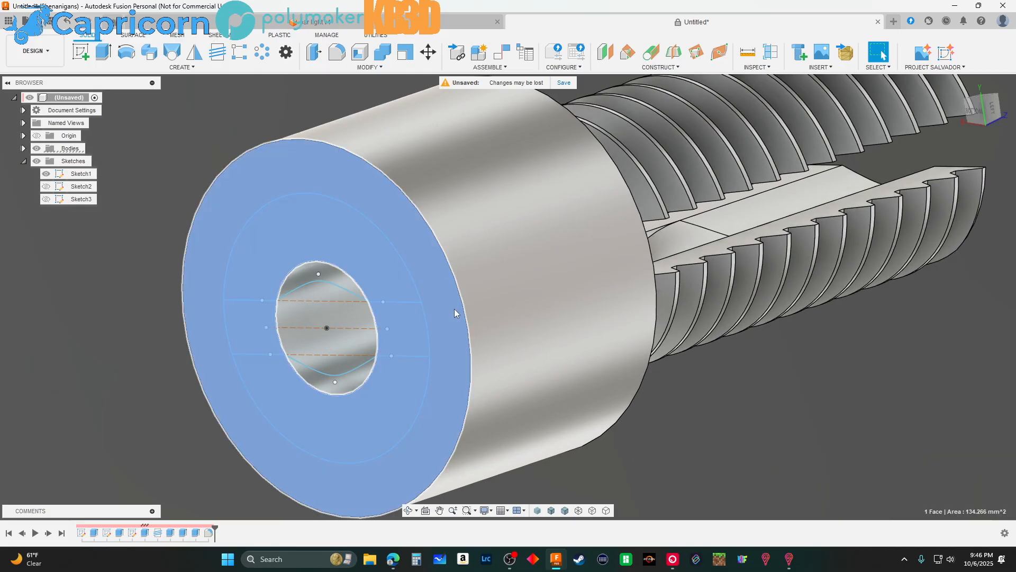
pyautogui.scroll(-5, 212, 299)
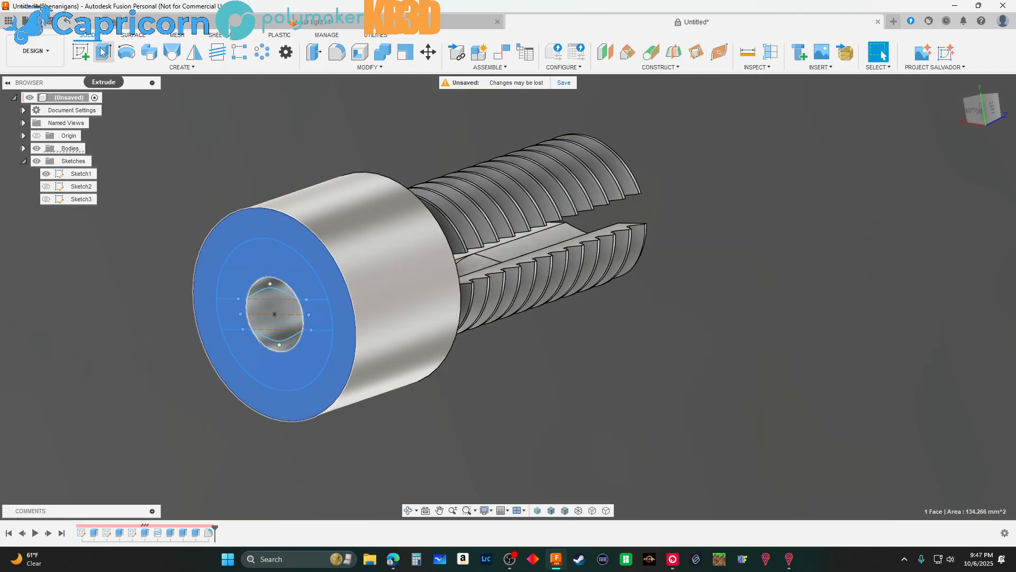
pyautogui.click(103, 51)
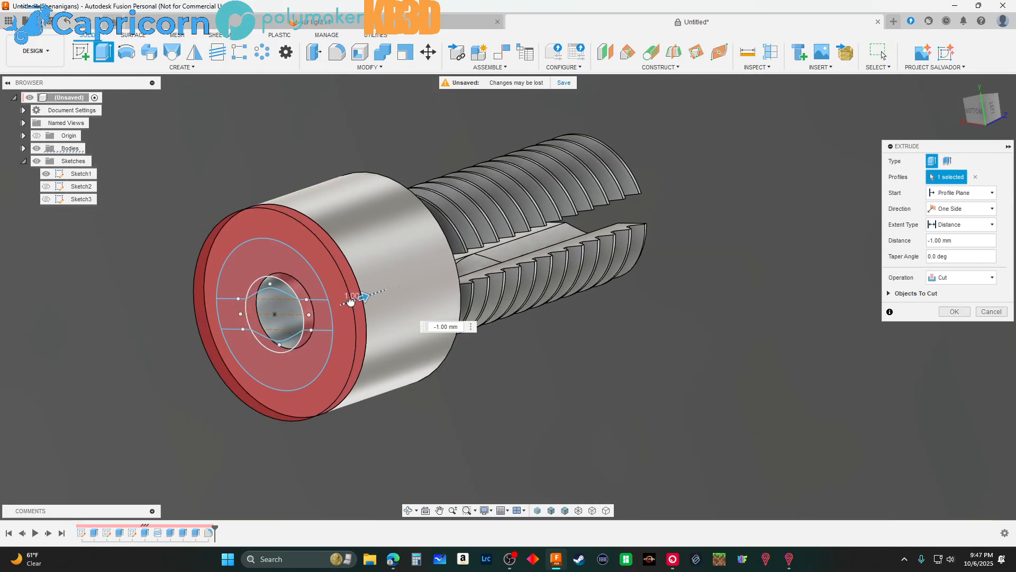
pyautogui.moveTo(351, 301); pyautogui.dragTo(382, 290)
pyautogui.keyDown('shift'); pyautogui.moveTo(631, 419); pyautogui.dragTo(585, 421, button='middle'); pyautogui.keyUp('shift')
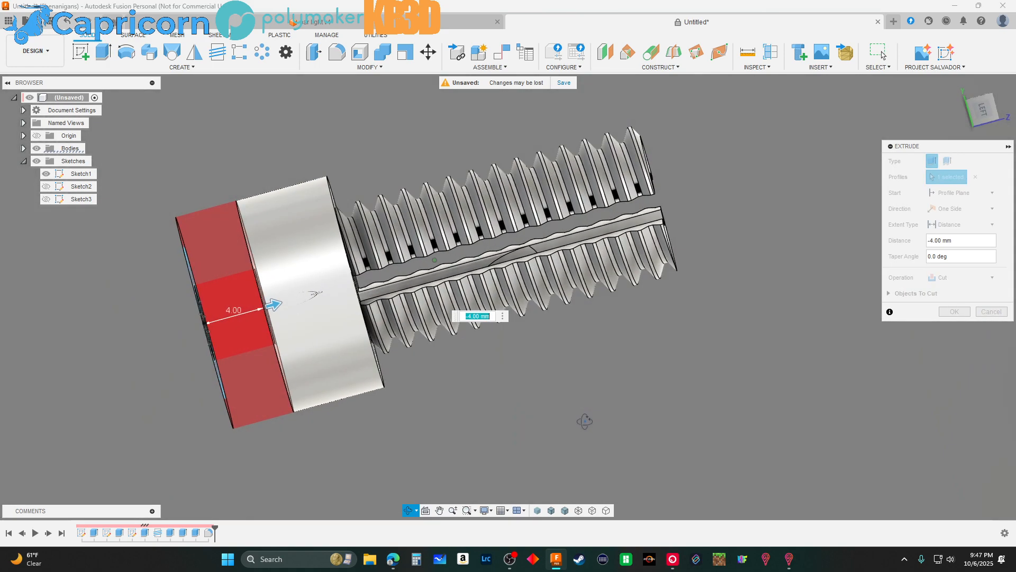
pyautogui.click(954, 312)
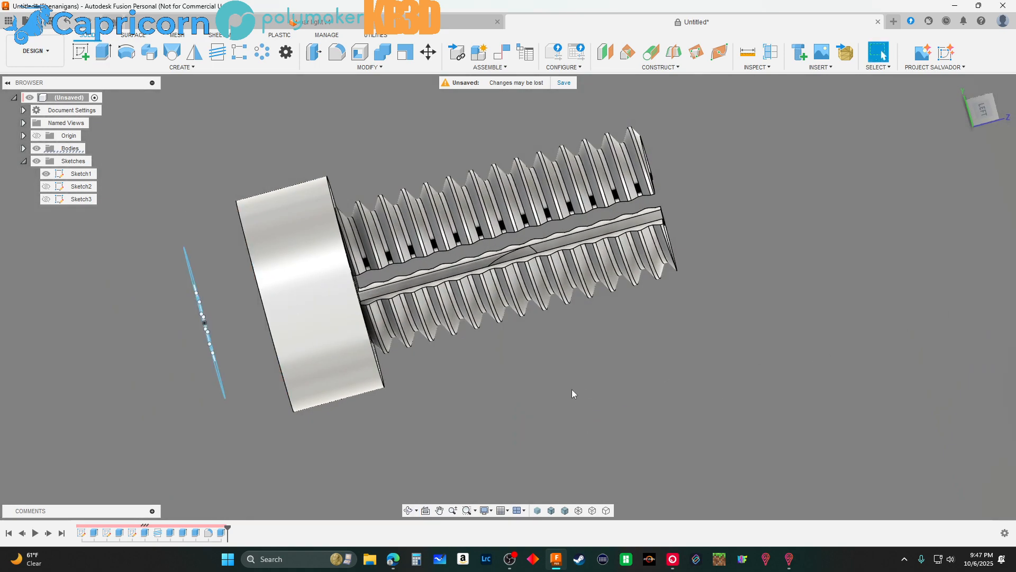
# Display the bolt in wireframe and look at it straight from the top
pyautogui.keyDown('shift'); pyautogui.moveTo(572, 390); pyautogui.dragTo(491, 394, button='middle'); pyautogui.keyUp('shift')
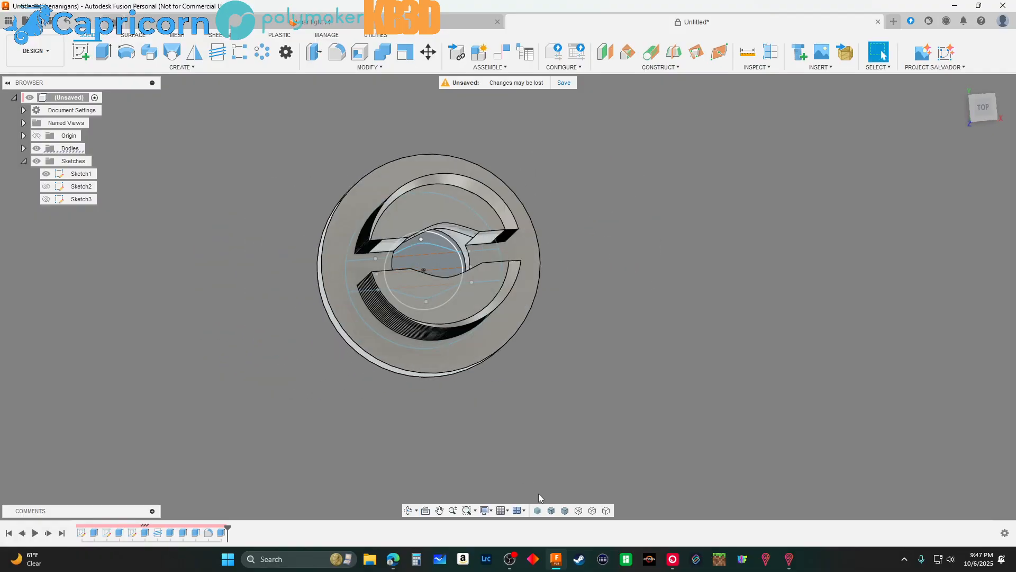
pyautogui.click(579, 510)
pyautogui.keyDown('shift'); pyautogui.moveTo(633, 402); pyautogui.dragTo(637, 381, button='middle'); pyautogui.keyUp('shift')
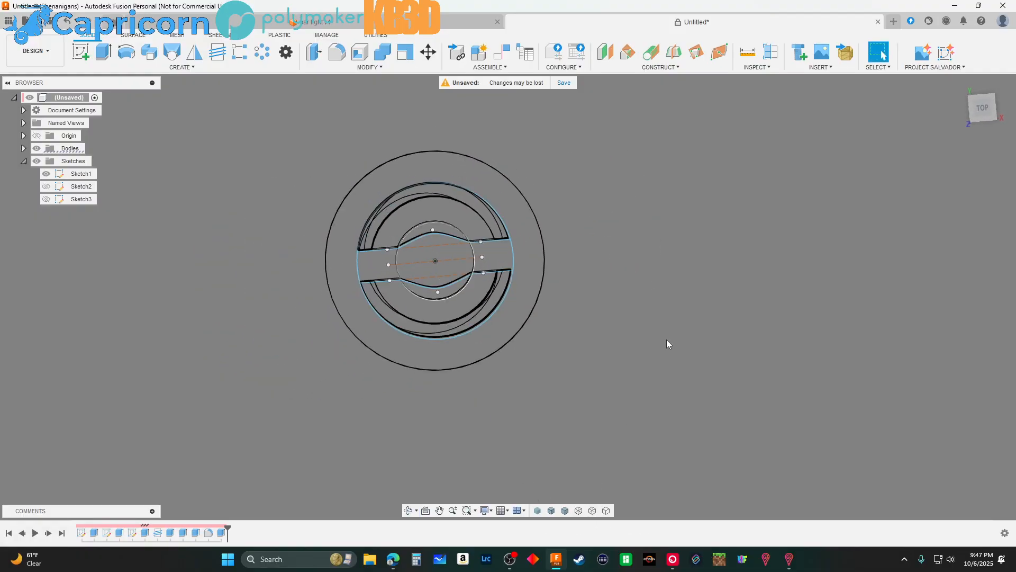
pyautogui.click(993, 111)
pyautogui.click(976, 112)
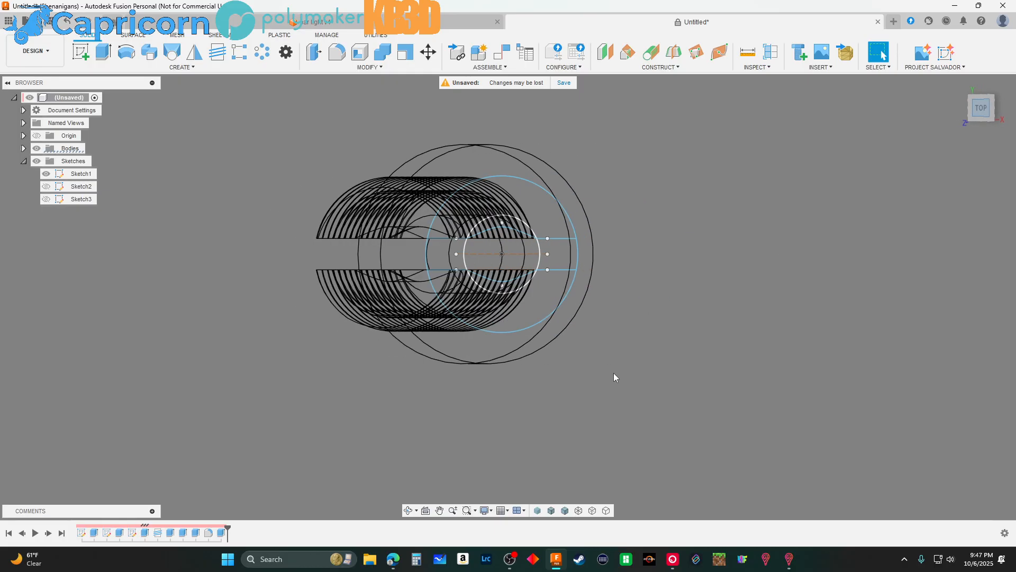
# Create a sketch on the end face of the threaded shank and finish it without drawing anything
pyautogui.click(79, 51)
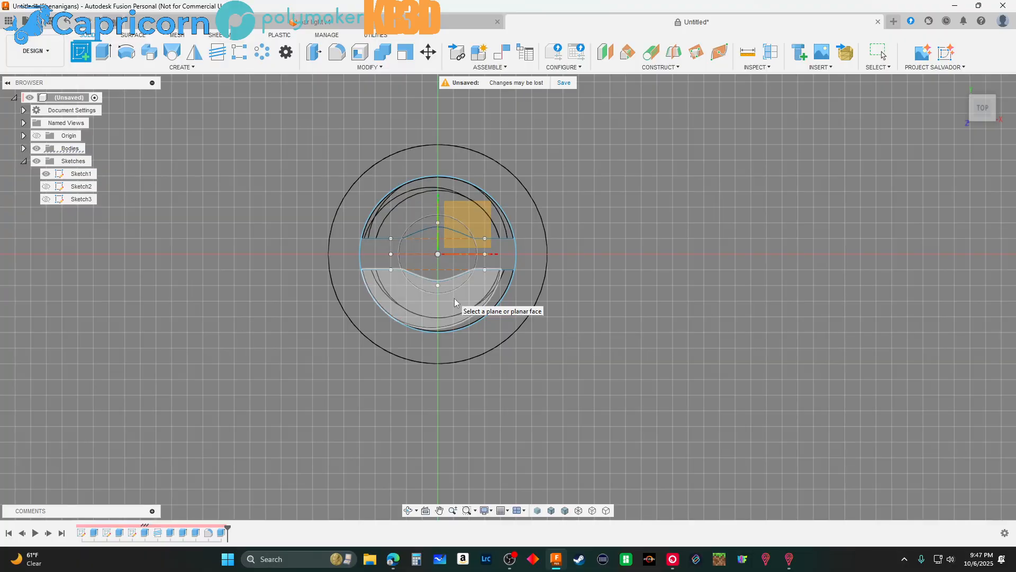
pyautogui.keyDown('shift'); pyautogui.moveTo(646, 404); pyautogui.dragTo(653, 357, button='middle'); pyautogui.keyUp('shift')
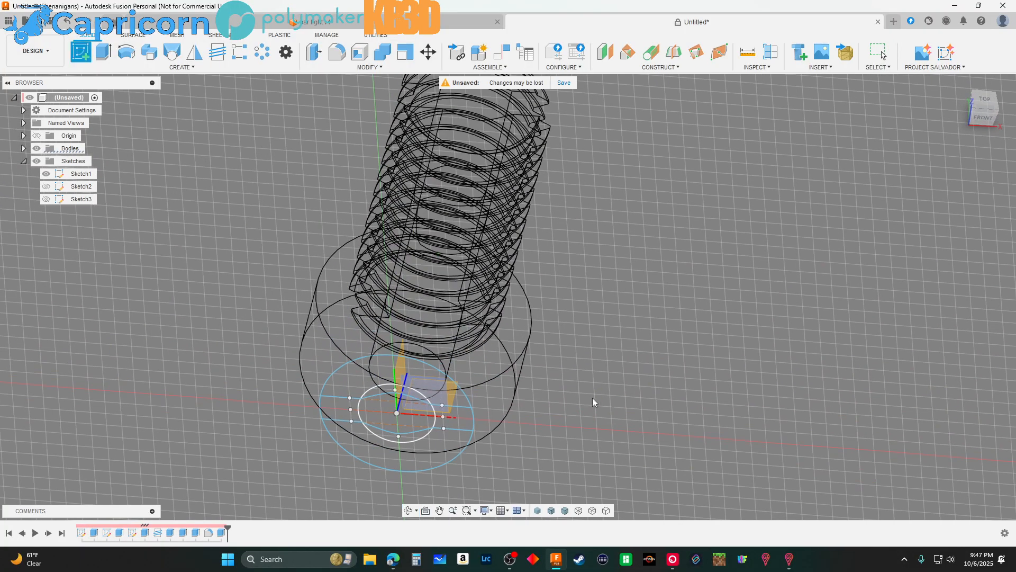
pyautogui.scroll(-3, 593, 402)
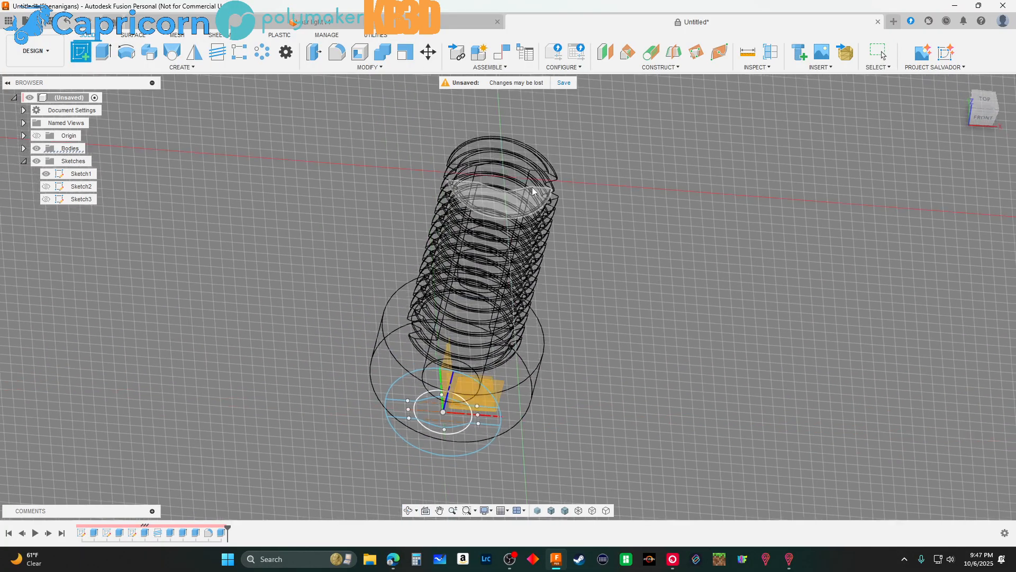
pyautogui.click(507, 152)
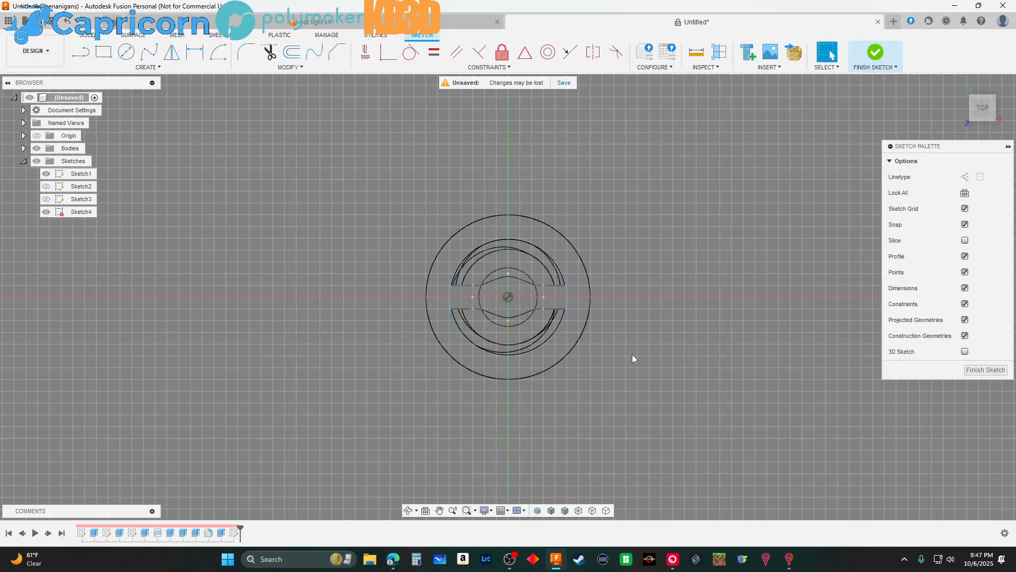
pyautogui.scroll(5, 565, 306)
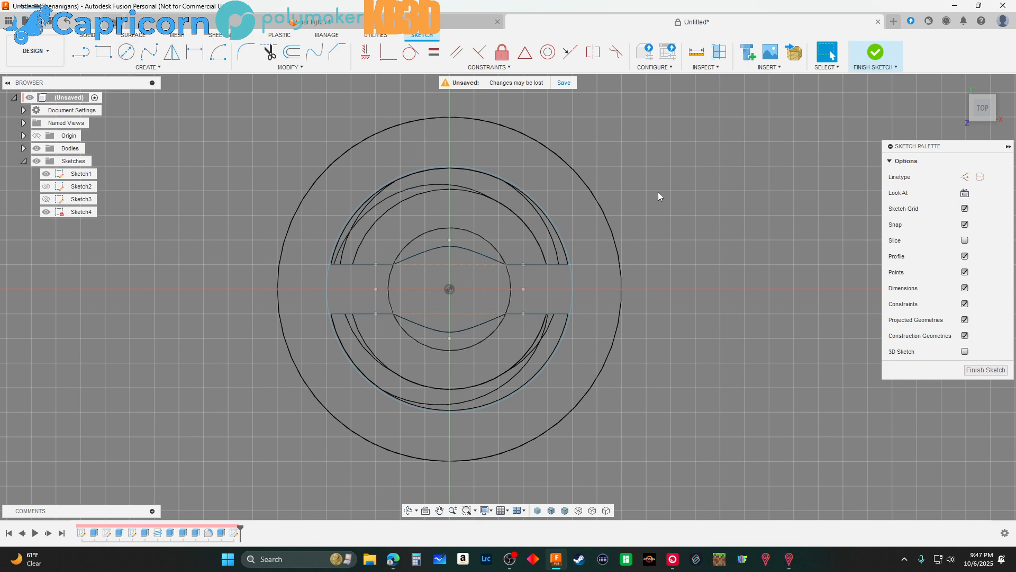
pyautogui.click(983, 371)
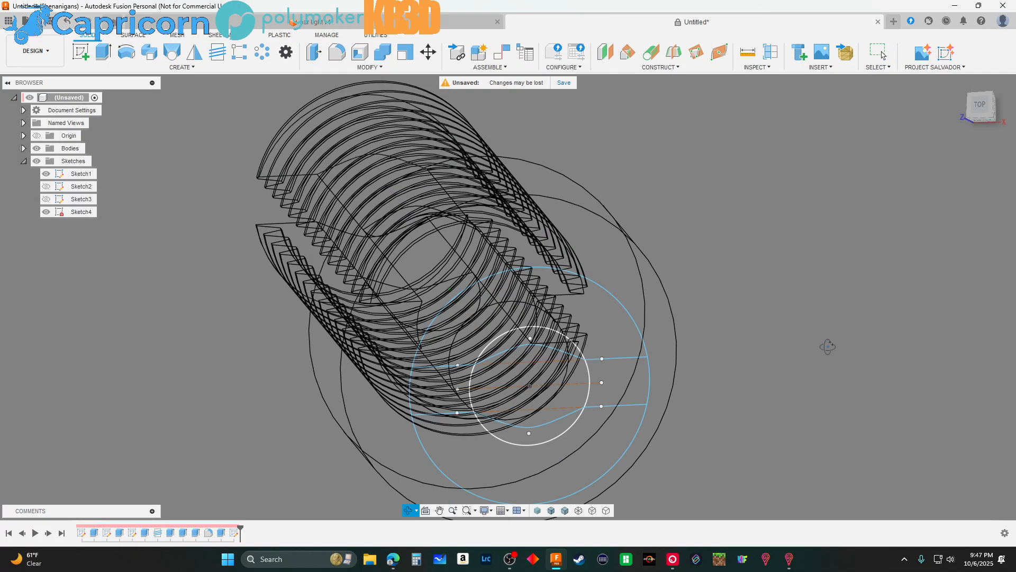
# Create a construction plane offset 20 mm from the bolt head's shank-side face, level with the thread's end
pyautogui.keyDown('shift'); pyautogui.moveTo(798, 379); pyautogui.dragTo(800, 365, button='middle'); pyautogui.keyUp('shift')
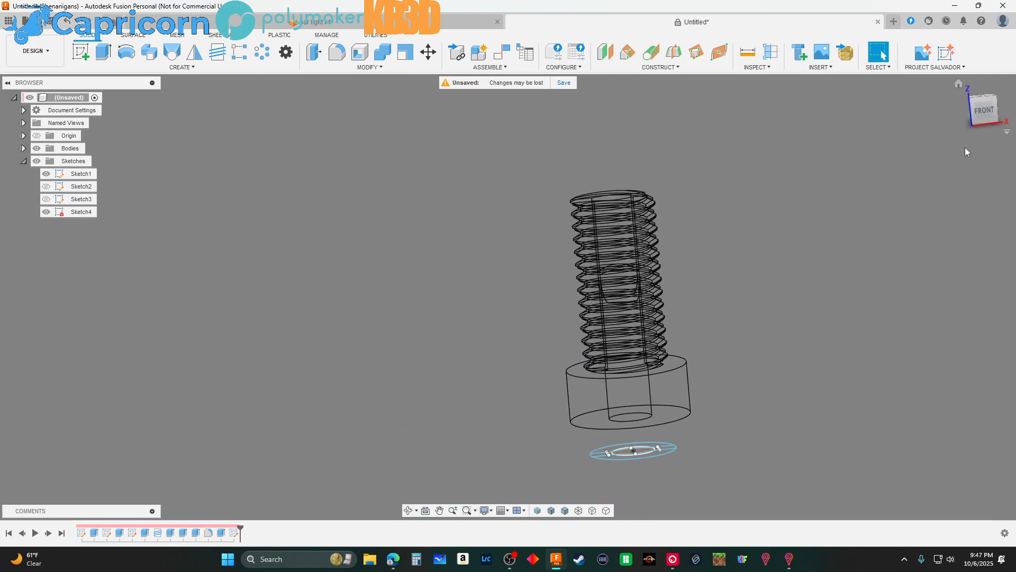
pyautogui.click(984, 114)
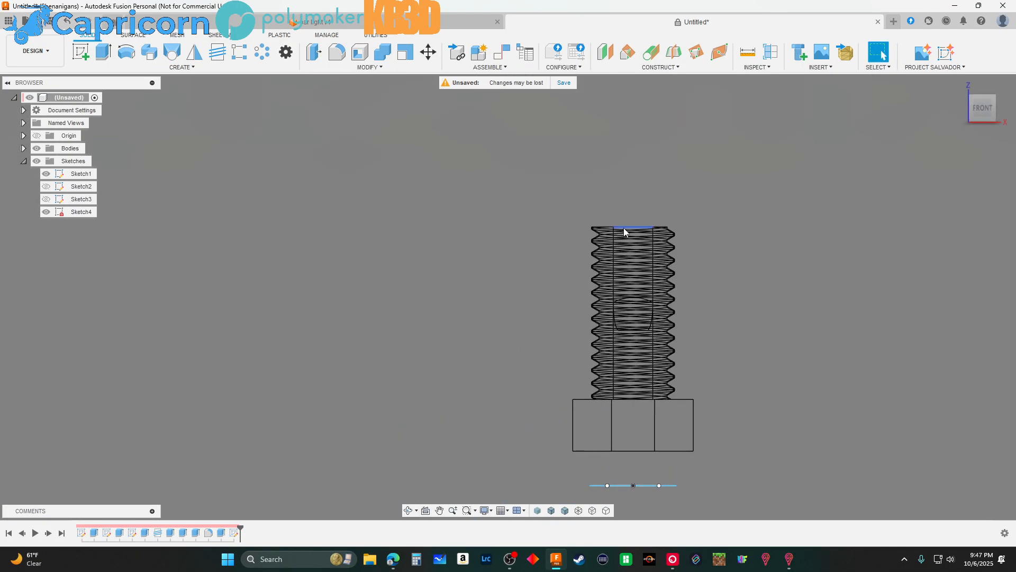
pyautogui.scroll(8, 624, 231)
pyautogui.scroll(-8, 460, 265)
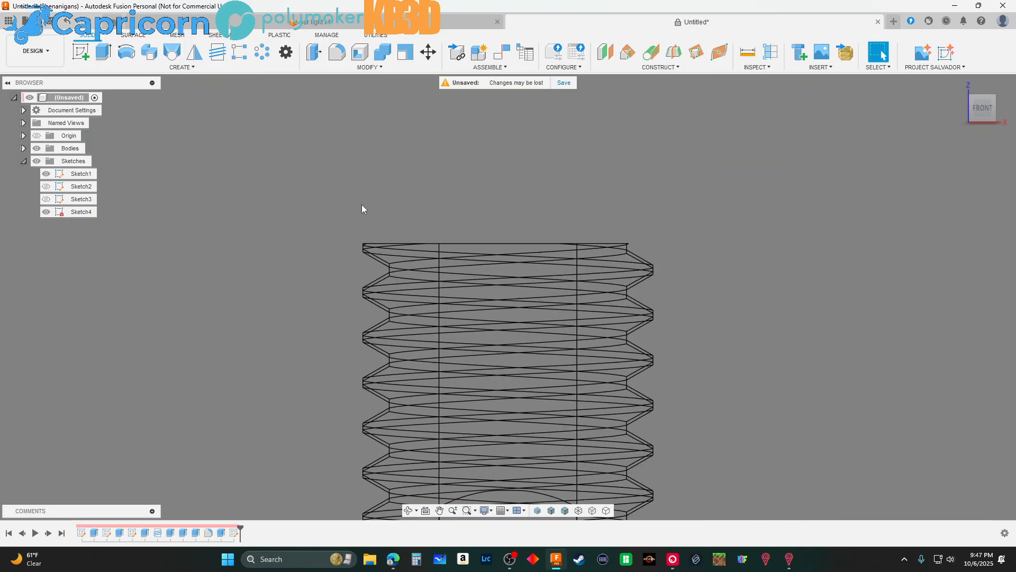
pyautogui.click(605, 51)
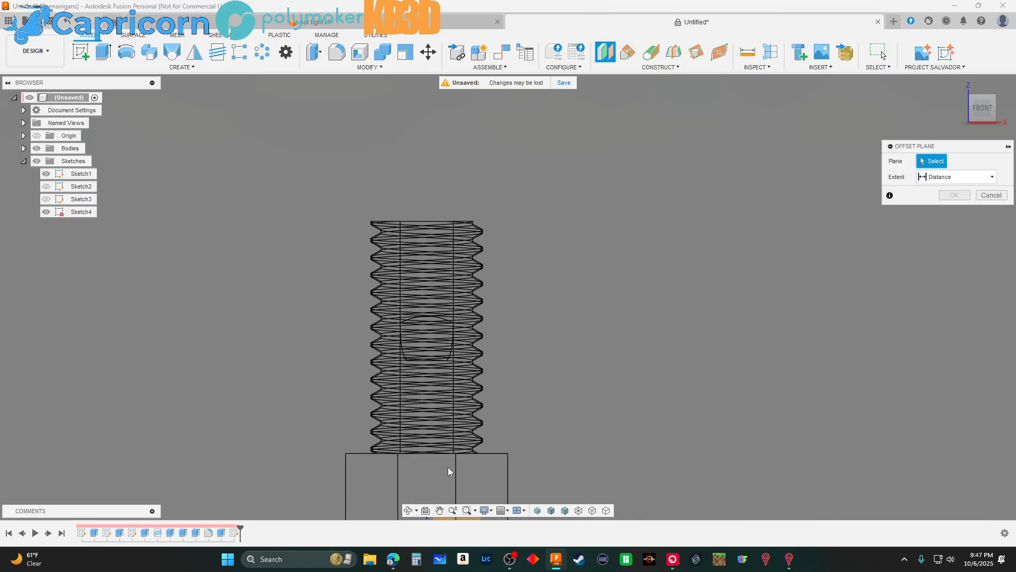
pyautogui.keyDown('shift'); pyautogui.moveTo(449, 469); pyautogui.dragTo(586, 371, button='middle'); pyautogui.keyUp('shift')
pyautogui.click(504, 449)
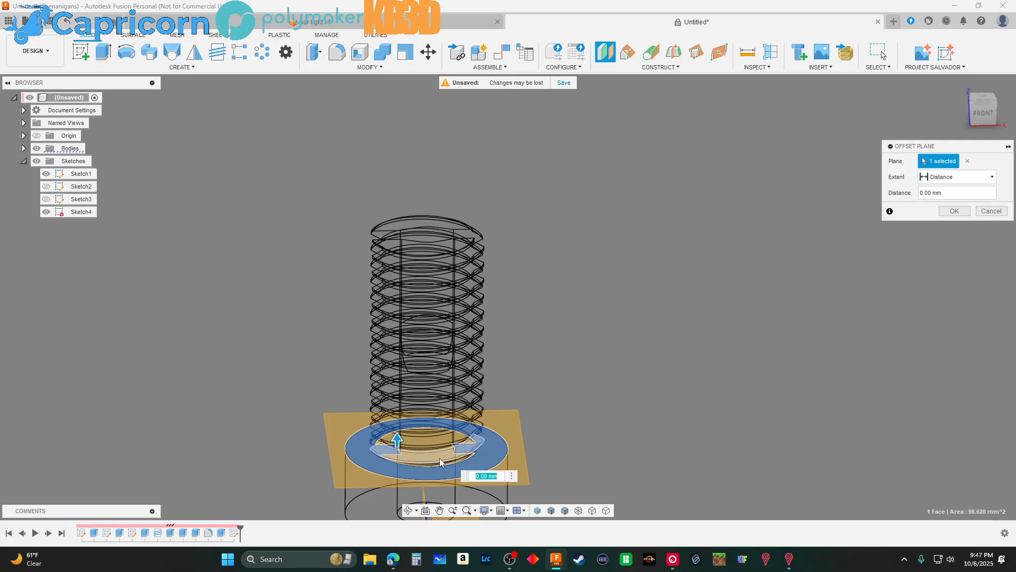
pyautogui.moveTo(397, 438); pyautogui.dragTo(398, 229)
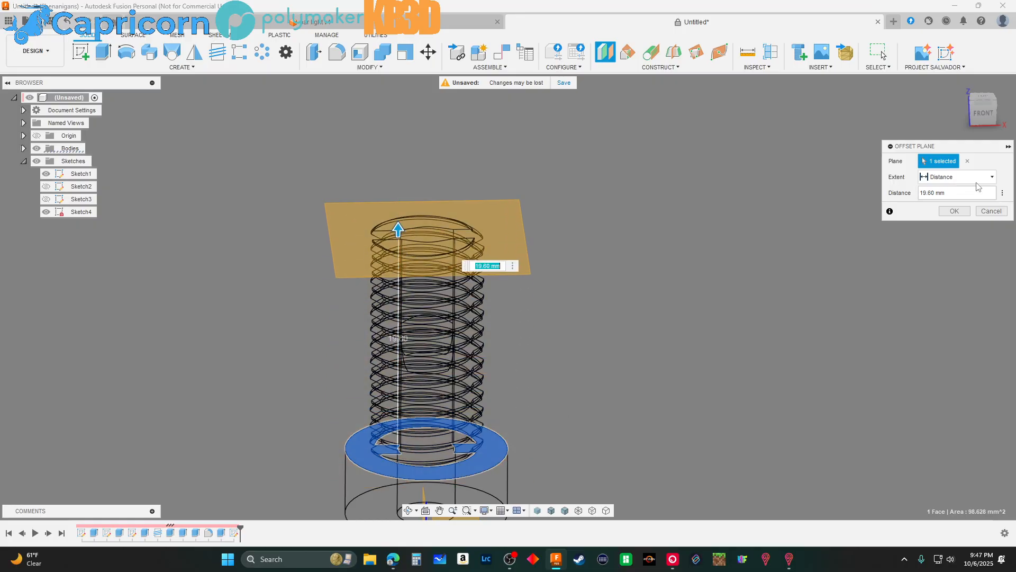
pyautogui.click(982, 118)
pyautogui.scroll(6, 370, 293)
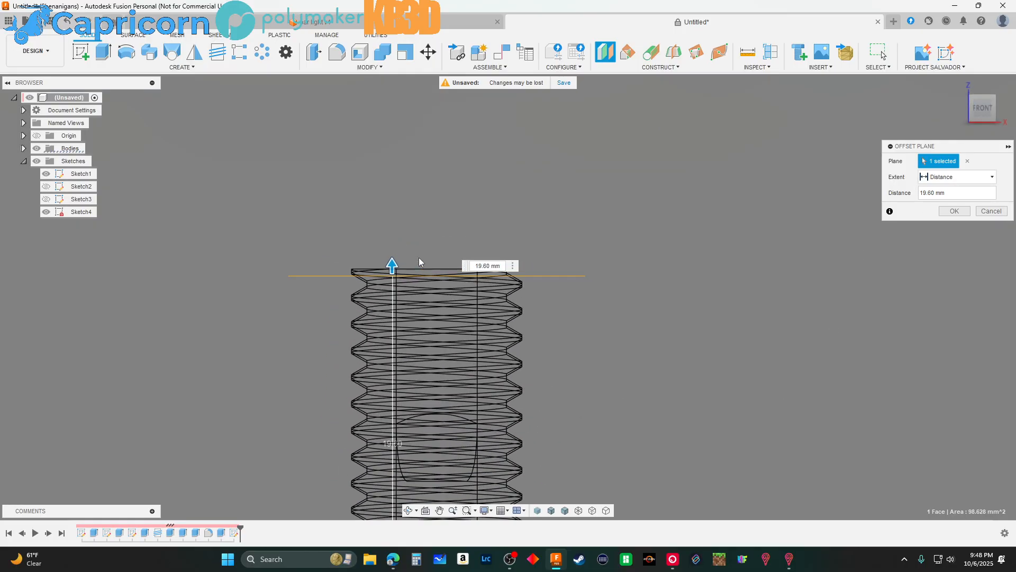
pyautogui.moveTo(355, 298); pyautogui.dragTo(355, 281)
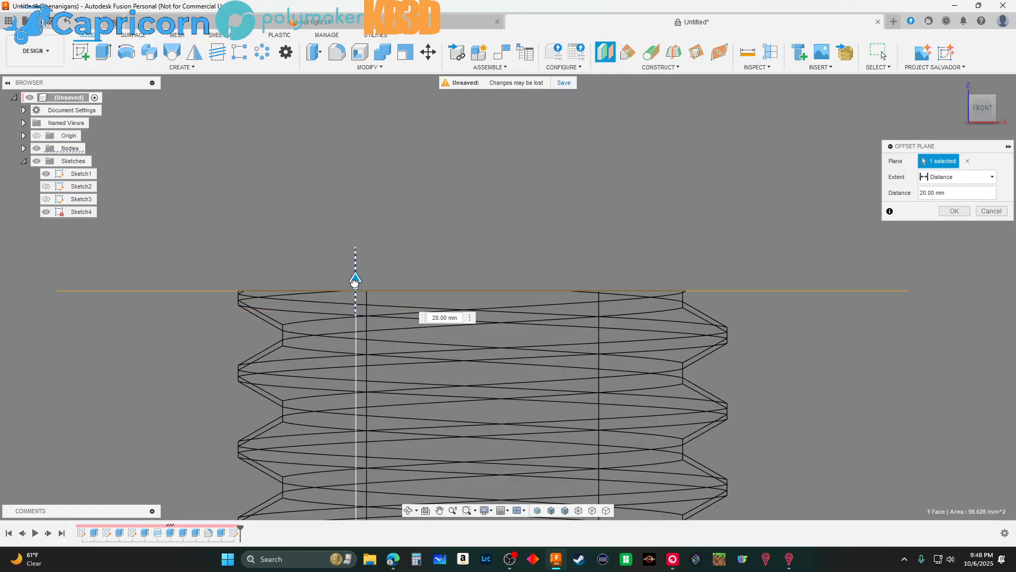
pyautogui.scroll(-4, 513, 201)
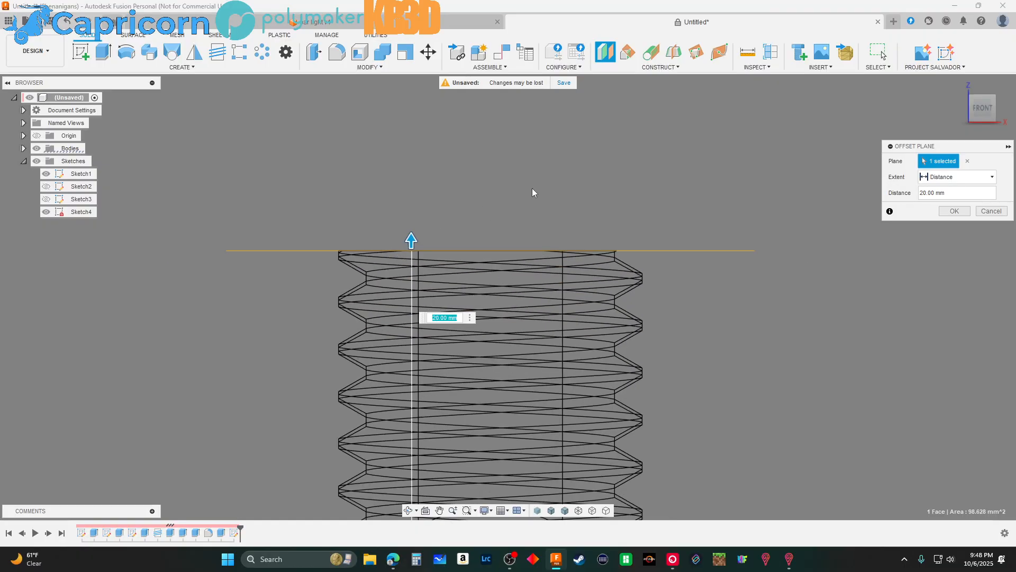
pyautogui.click(965, 211)
# Sketch a 10.125 mm diameter circle centred on the bolt's axis on the offset plane, and finish the sketch
pyautogui.keyDown('shift'); pyautogui.moveTo(928, 237); pyautogui.dragTo(858, 268, button='middle'); pyautogui.keyUp('shift')
pyautogui.scroll(-4, 265, 399)
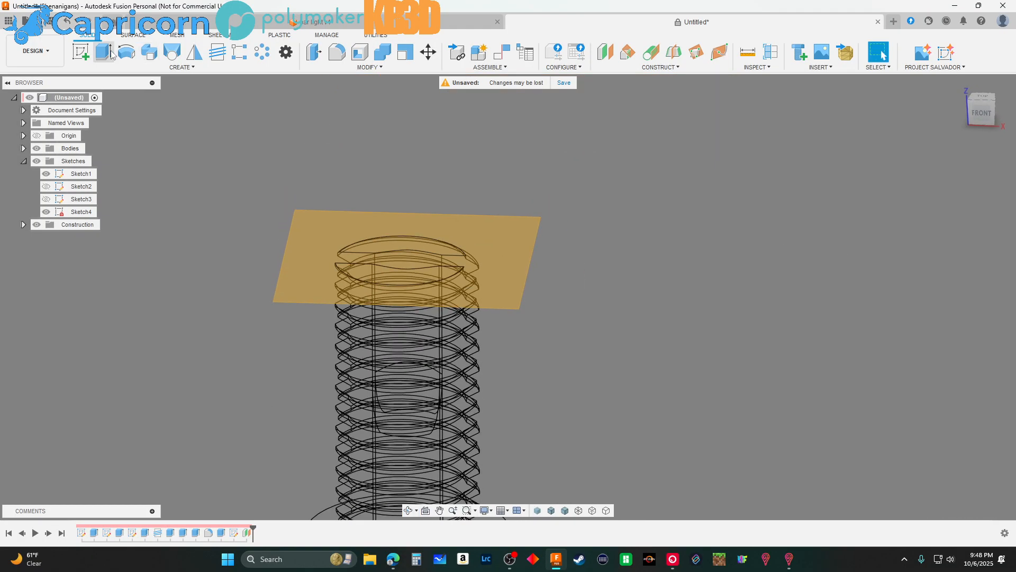
pyautogui.click(80, 52)
pyautogui.click(503, 306)
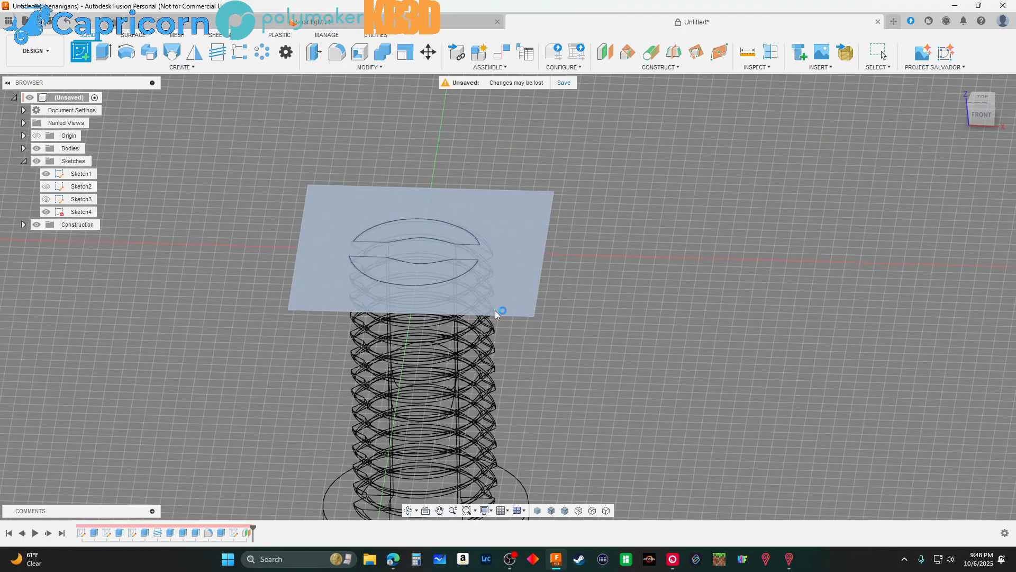
pyautogui.click(127, 53)
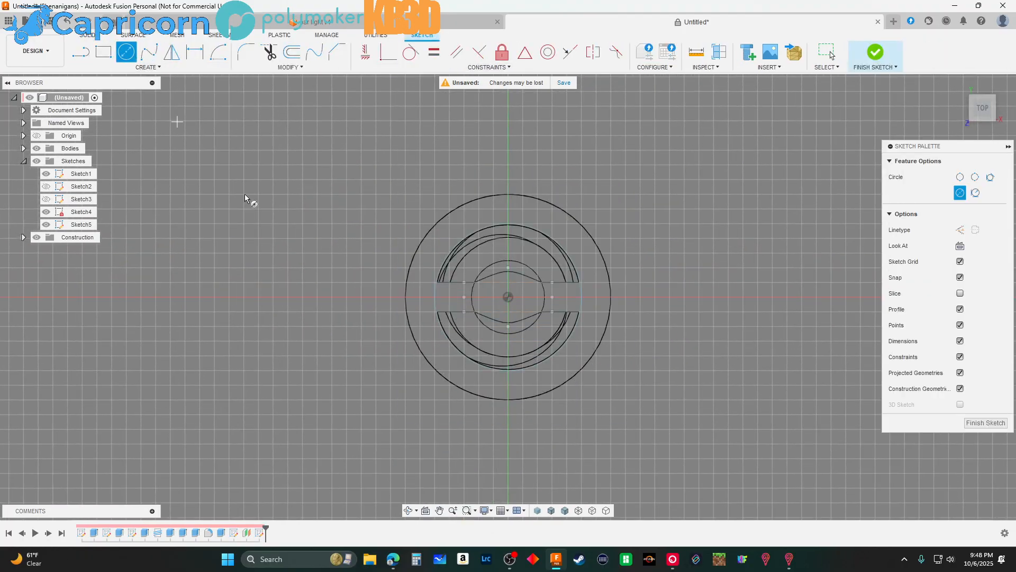
pyautogui.scroll(3, 517, 311)
pyautogui.click(495, 280)
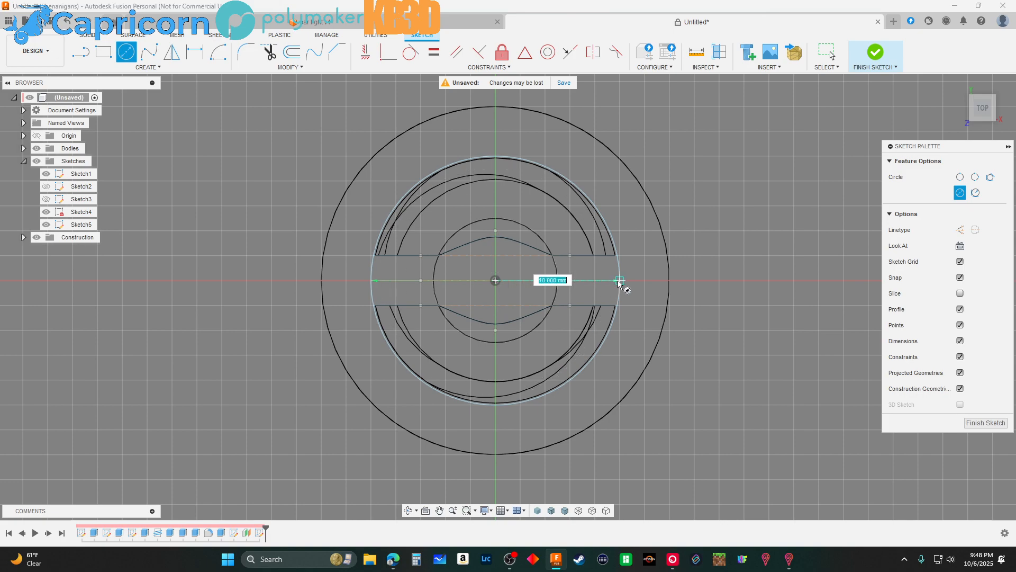
pyautogui.scroll(2, 624, 283)
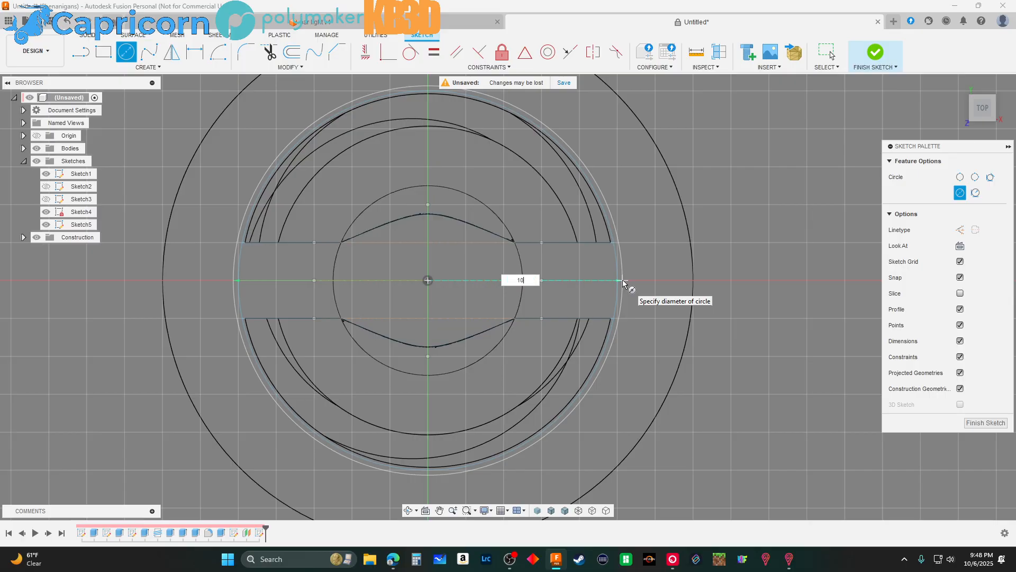
pyautogui.write('.125')
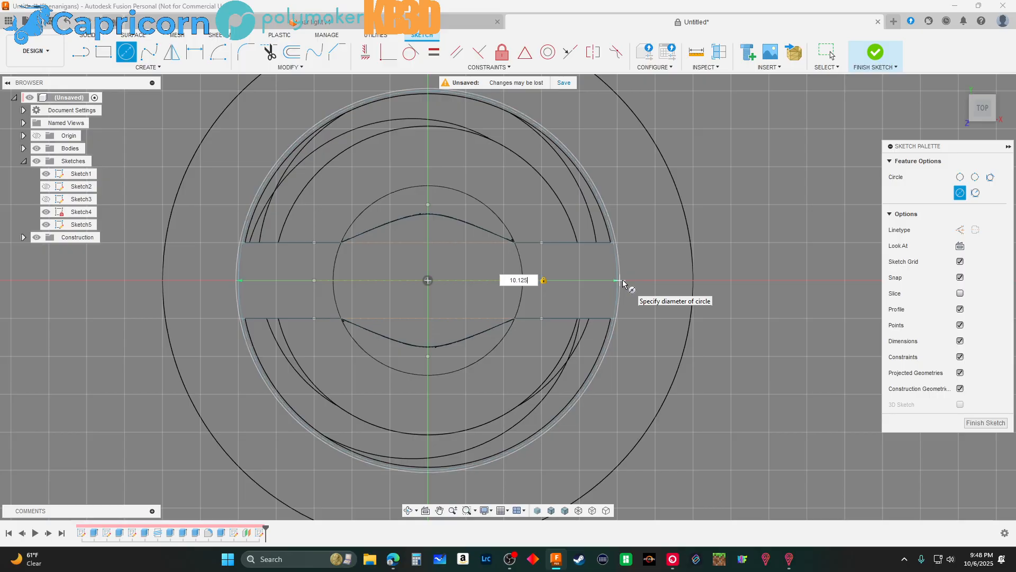
pyautogui.press('Return')
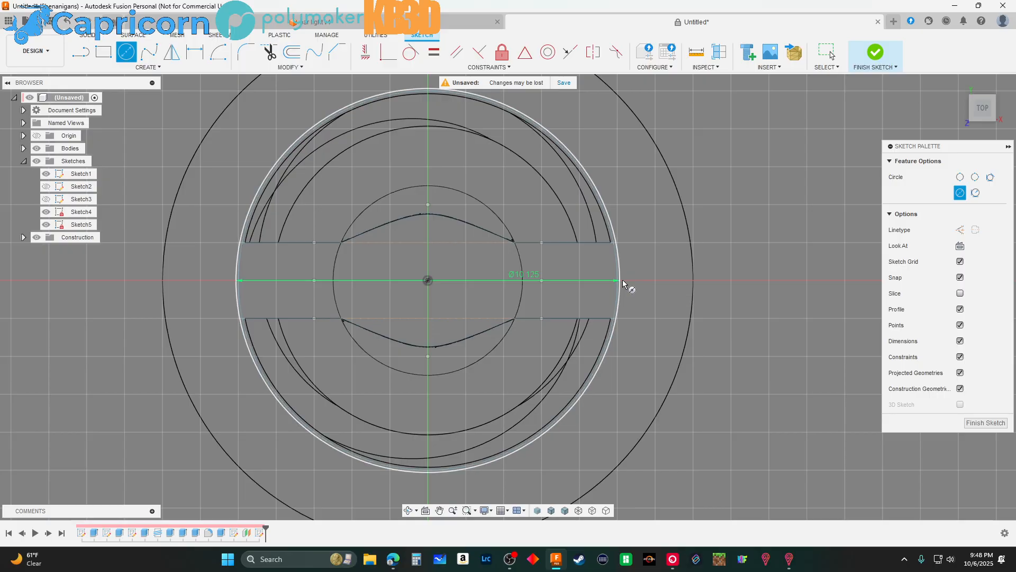
pyautogui.keyDown('shift'); pyautogui.moveTo(702, 428); pyautogui.dragTo(715, 412, button='middle'); pyautogui.keyUp('shift')
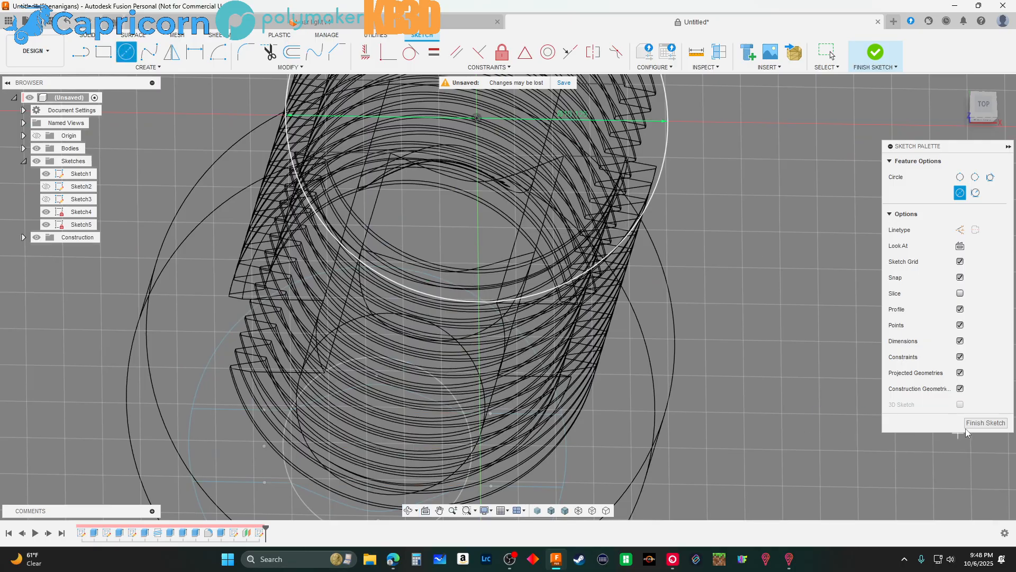
pyautogui.click(984, 422)
pyautogui.keyDown('shift'); pyautogui.moveTo(633, 409); pyautogui.dragTo(653, 376, button='middle'); pyautogui.keyUp('shift')
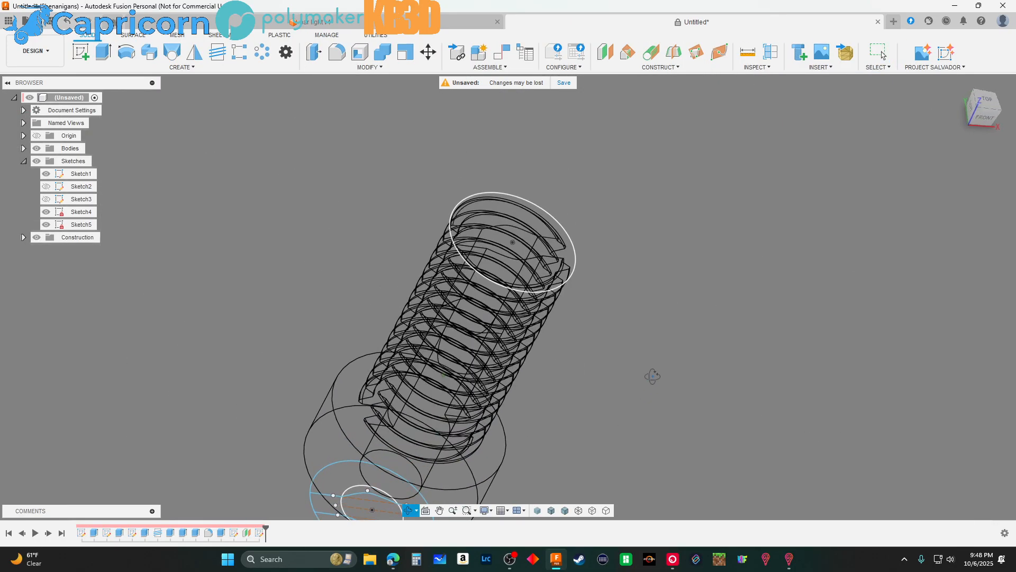
pyautogui.click(104, 53)
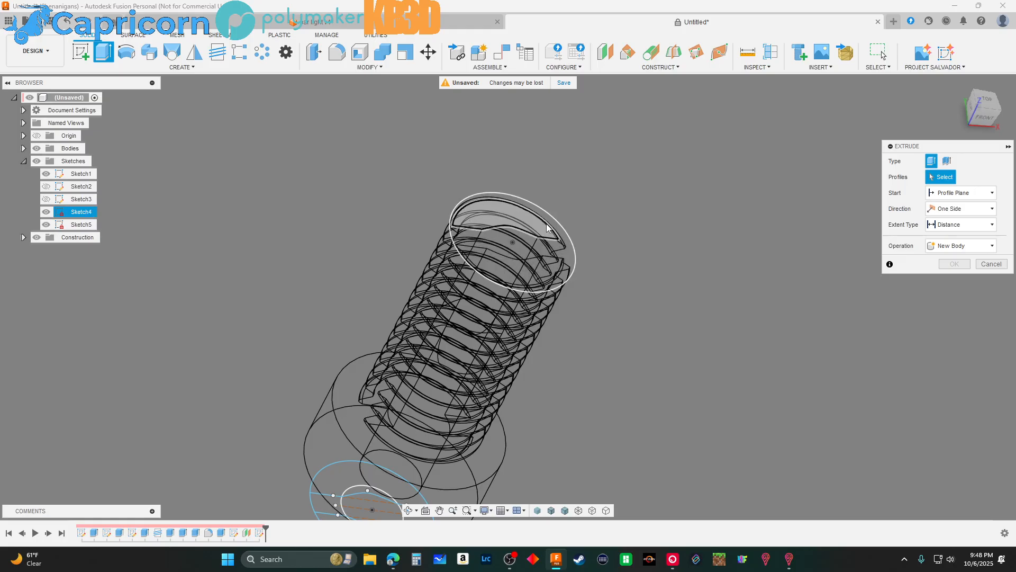
pyautogui.click(568, 258)
pyautogui.keyDown('shift'); pyautogui.moveTo(667, 364); pyautogui.dragTo(685, 333, button='middle'); pyautogui.keyUp('shift')
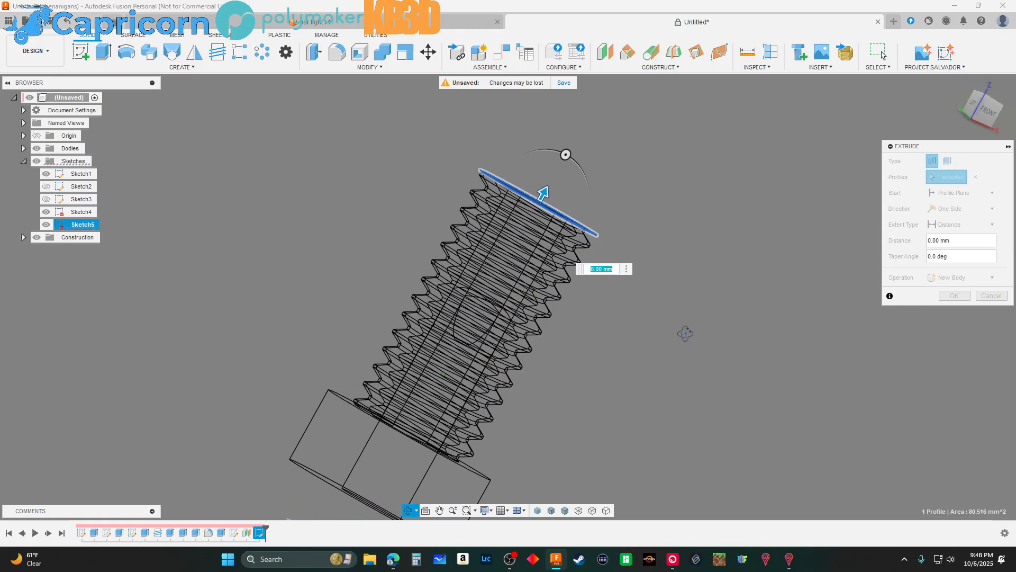
pyautogui.moveTo(544, 194); pyautogui.dragTo(402, 391)
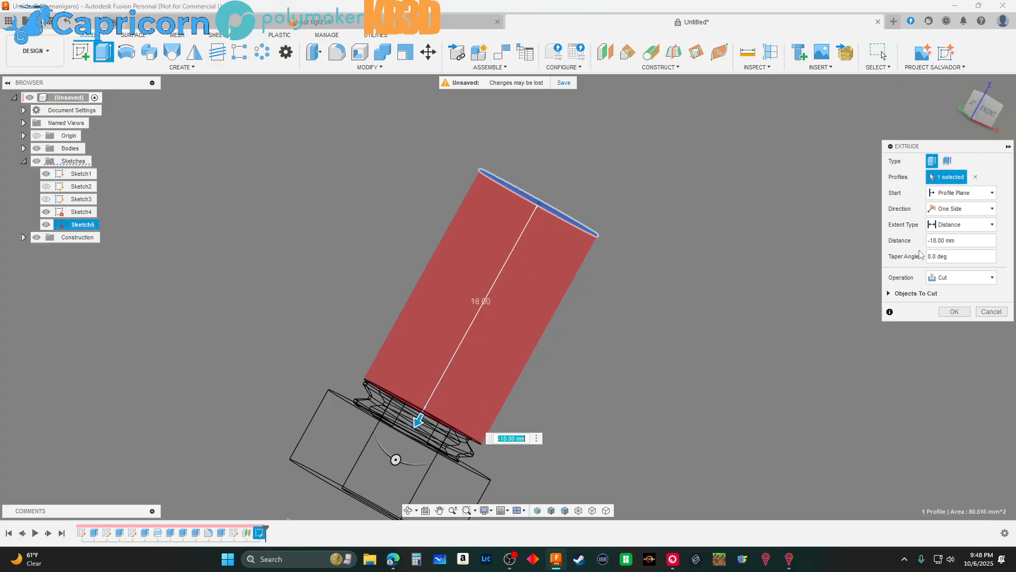
pyautogui.keyDown('shift'); pyautogui.moveTo(781, 313); pyautogui.dragTo(760, 329, button='middle'); pyautogui.keyUp('shift')
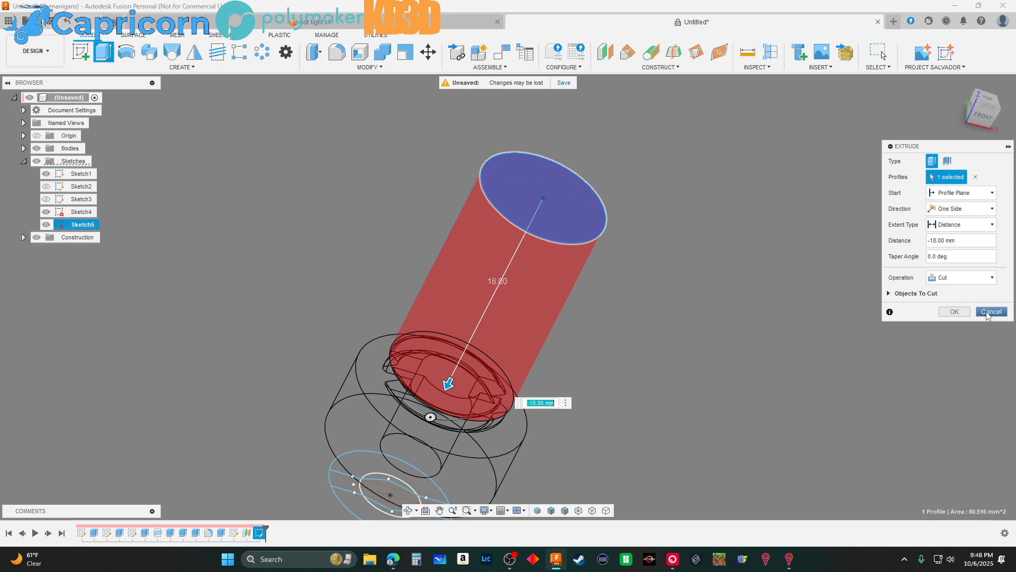
pyautogui.click(988, 312)
# Add a 16 mm diameter circle, concentric with the existing 10.125 mm circle, to the sketch at the thread's end and finish the sketch
pyautogui.keyDown('shift'); pyautogui.moveTo(824, 281); pyautogui.dragTo(795, 297, button='middle'); pyautogui.keyUp('shift')
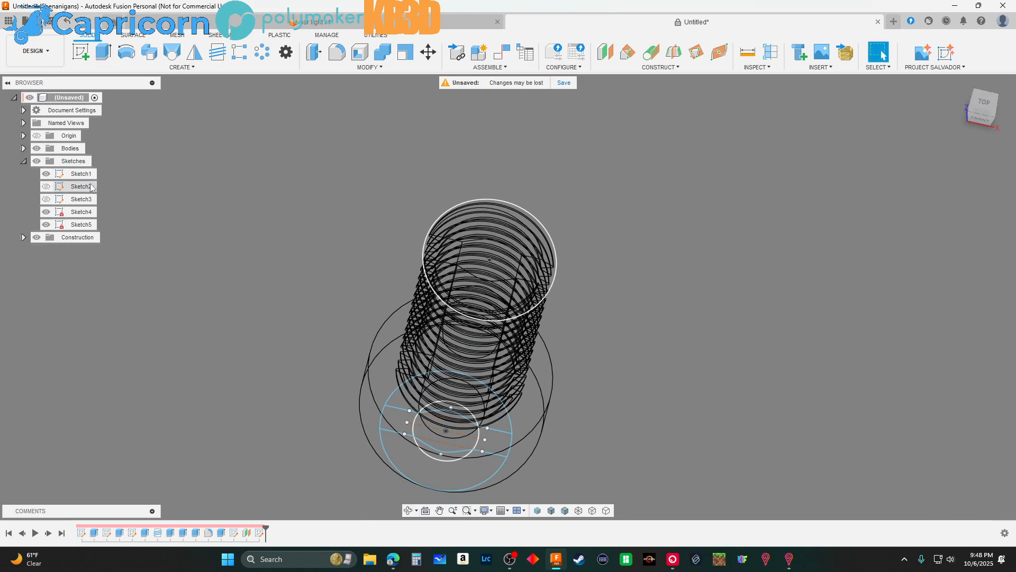
pyautogui.rightClick(88, 225)
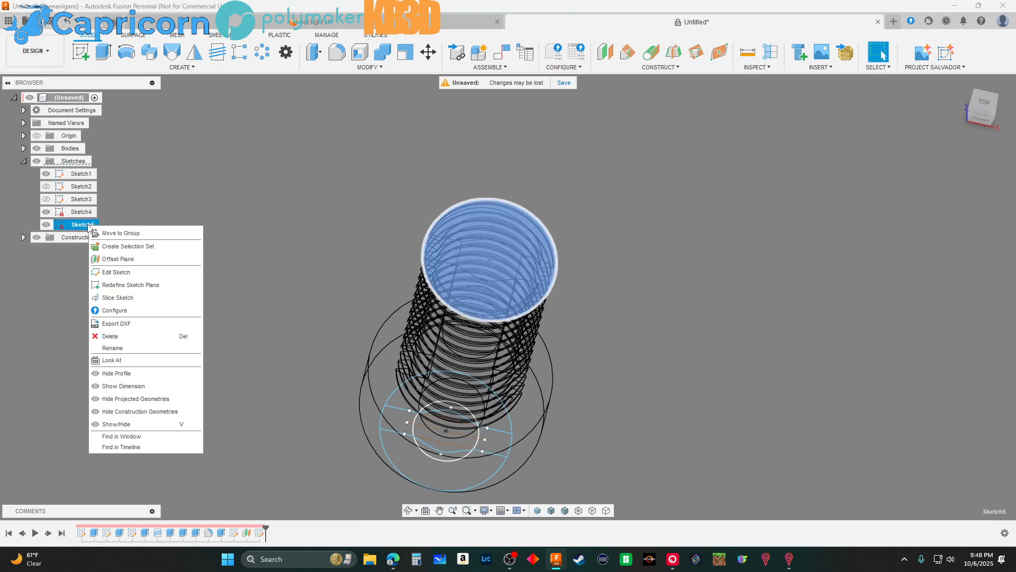
pyautogui.click(111, 272)
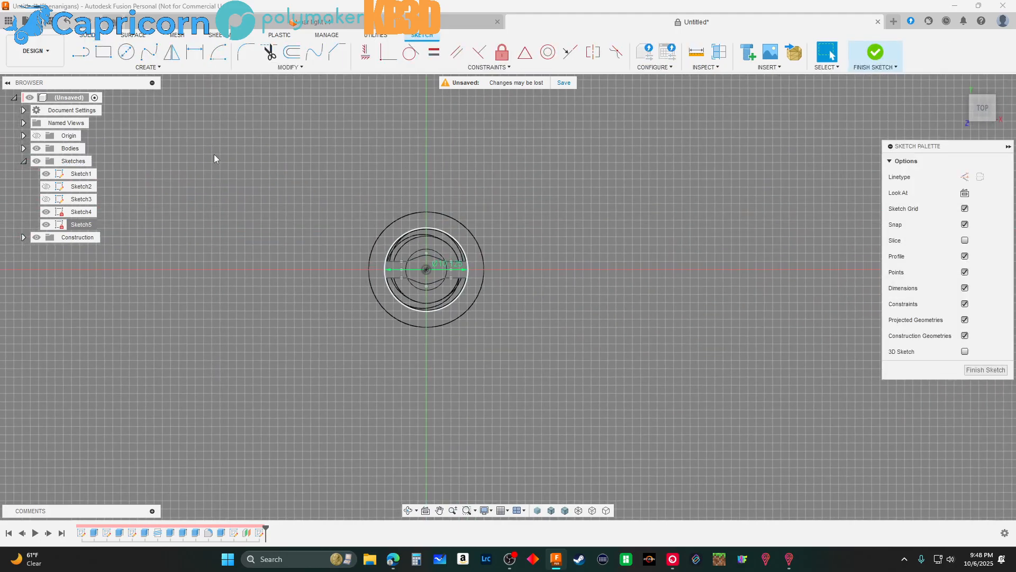
pyautogui.click(131, 59)
pyautogui.scroll(2, 394, 252)
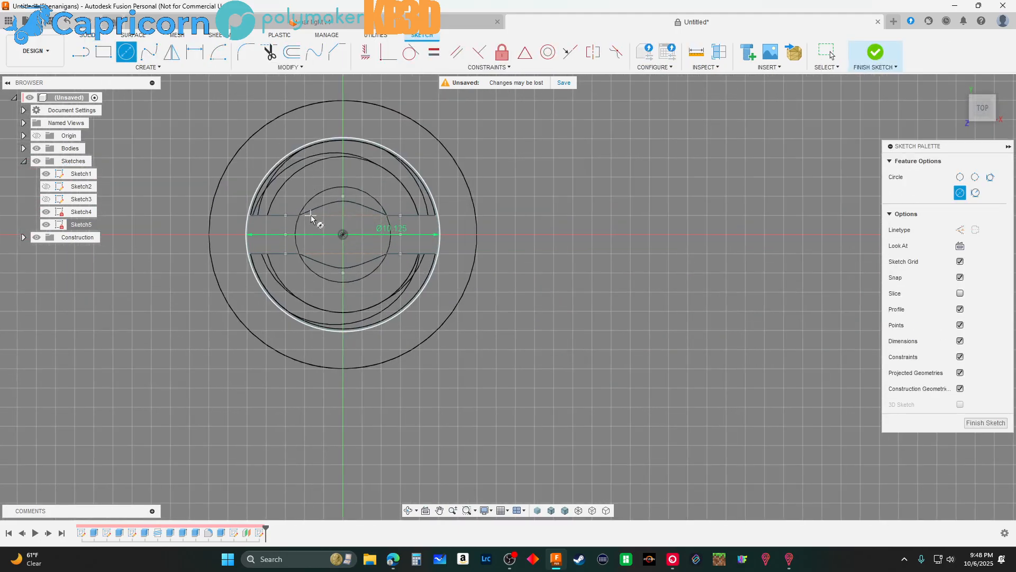
pyautogui.click(343, 235)
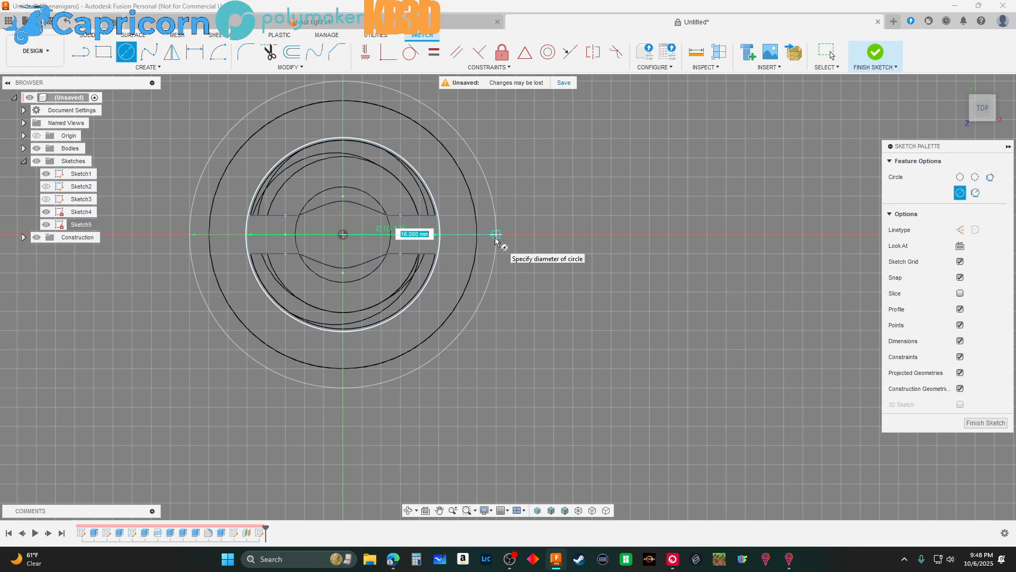
pyautogui.click(496, 235)
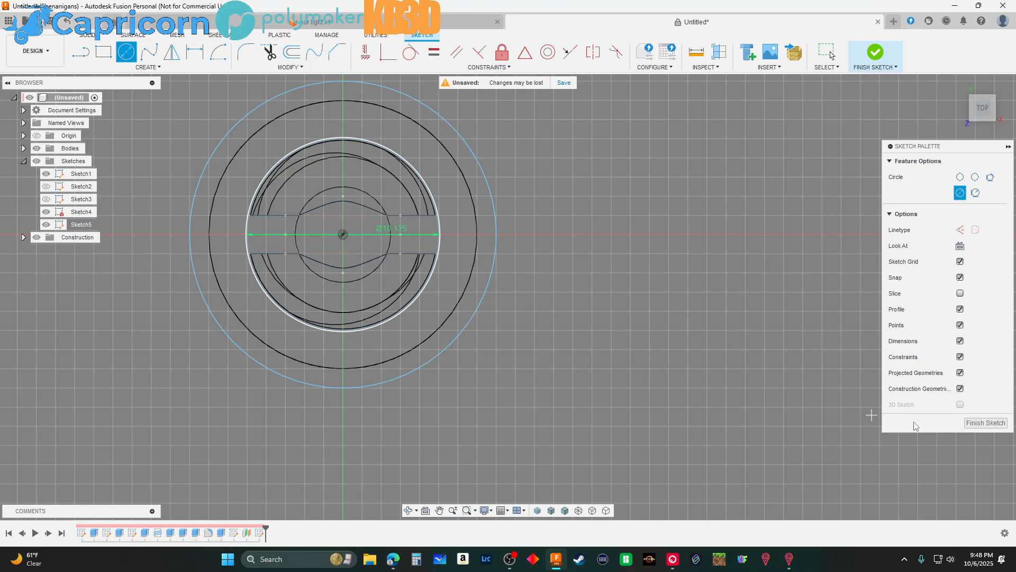
pyautogui.click(994, 425)
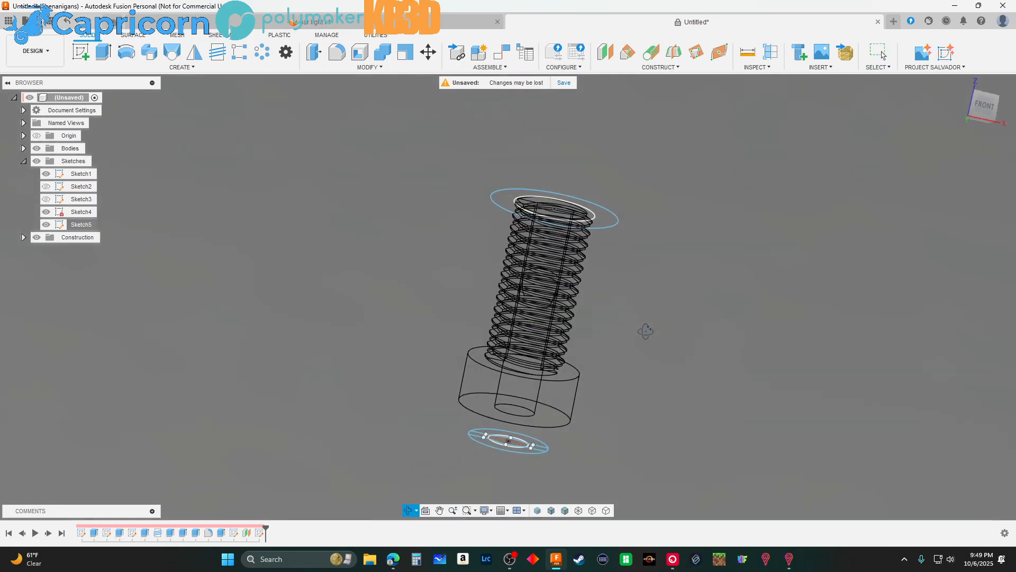
# Offset the bolt head's outer cylindrical face outward by 1 mm and compare it with the larger circle from above
pyautogui.keyDown('shift'); pyautogui.moveTo(644, 331); pyautogui.dragTo(592, 387, button='middle'); pyautogui.keyUp('shift')
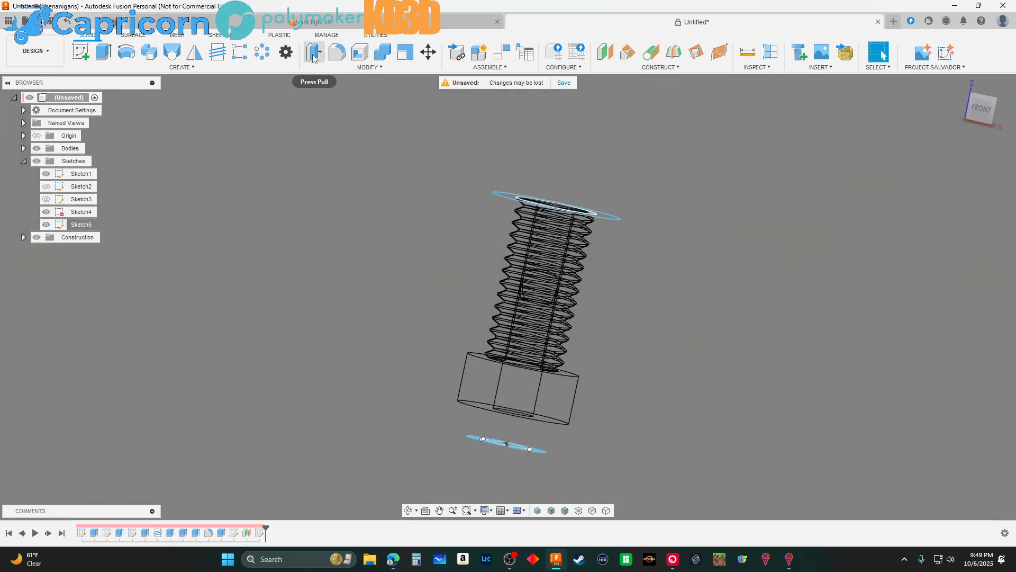
pyautogui.click(314, 58)
pyautogui.click(570, 395)
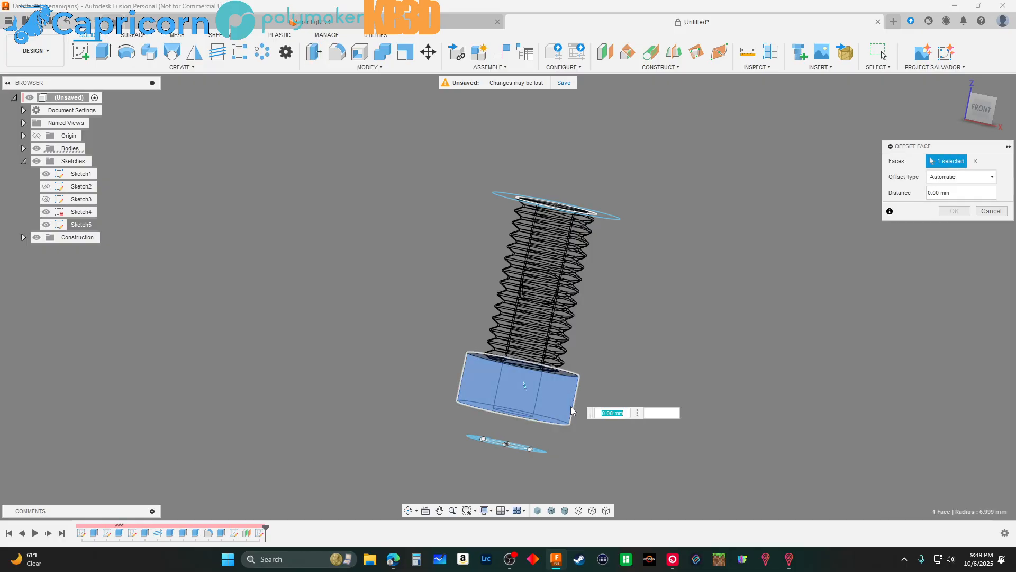
pyautogui.write('1')
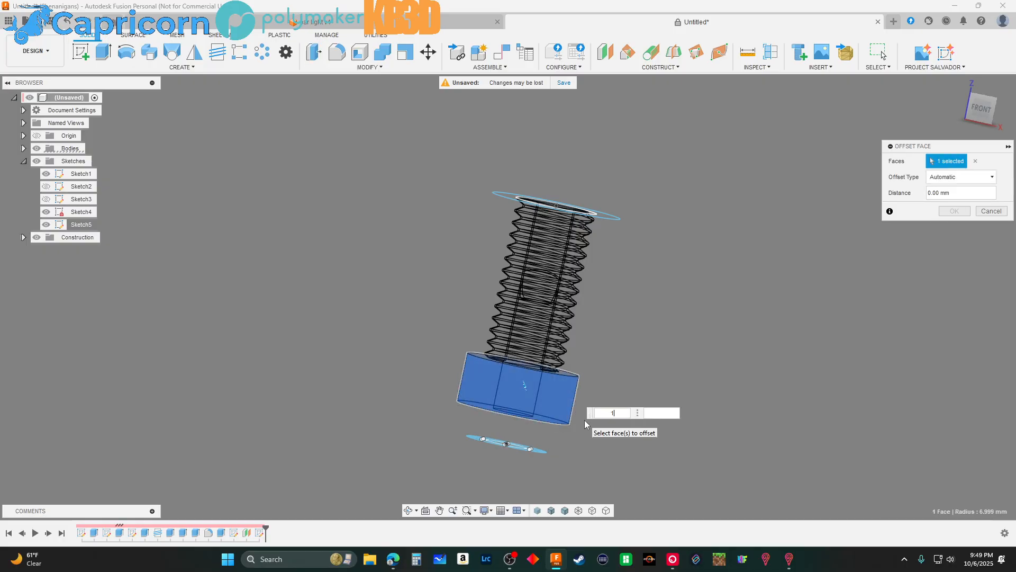
pyautogui.press('Return')
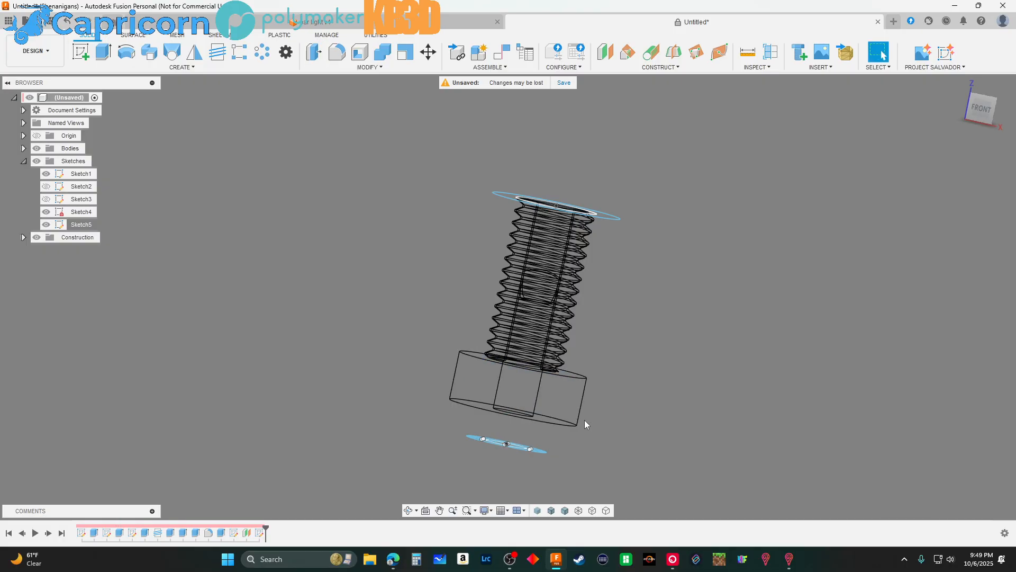
pyautogui.keyDown('shift'); pyautogui.moveTo(640, 259); pyautogui.dragTo(649, 347, button='middle'); pyautogui.keyUp('shift')
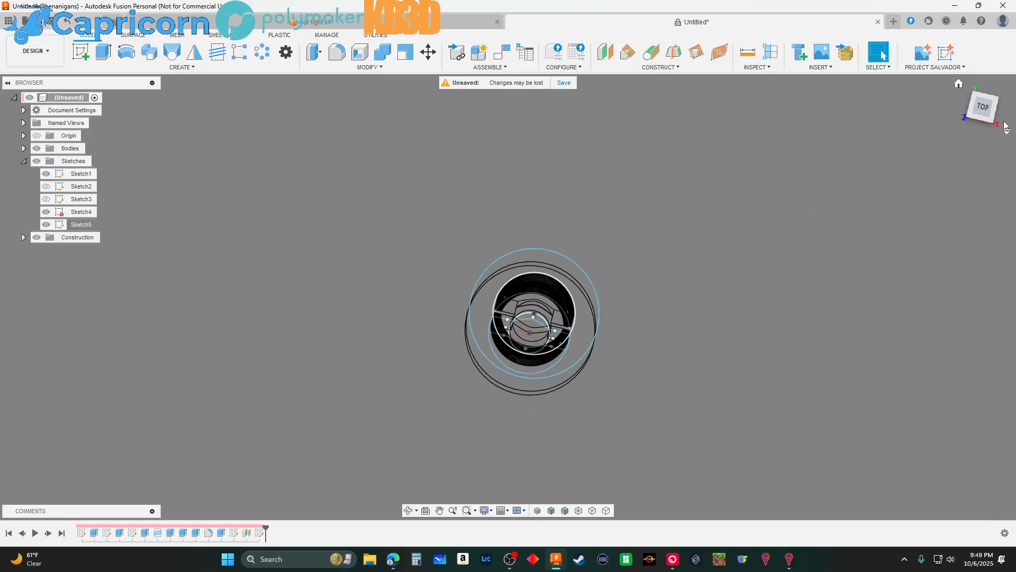
pyautogui.click(984, 109)
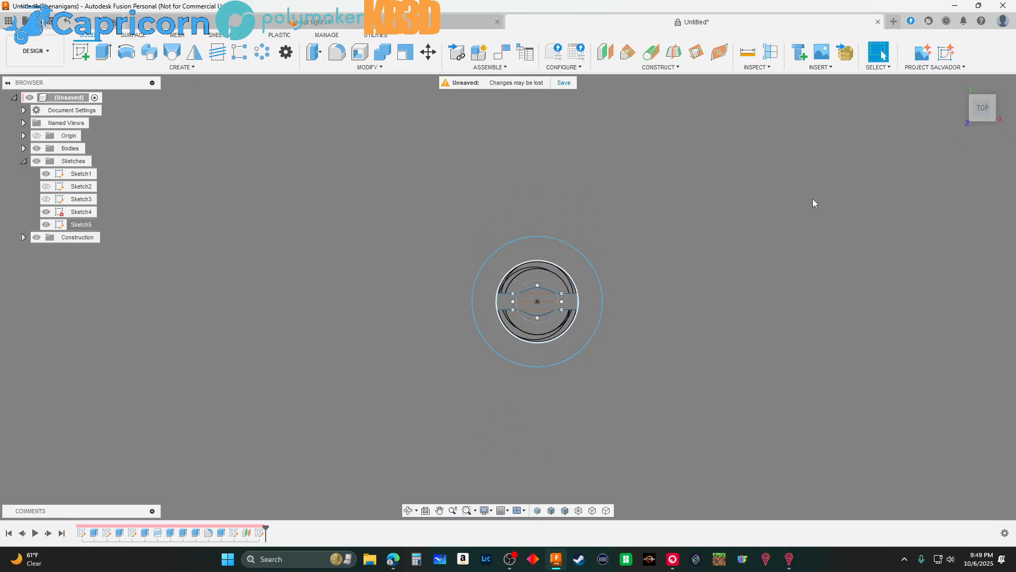
pyautogui.keyDown('shift'); pyautogui.moveTo(953, 170); pyautogui.dragTo(803, 249, button='middle'); pyautogui.keyUp('shift')
pyautogui.press('Escape')
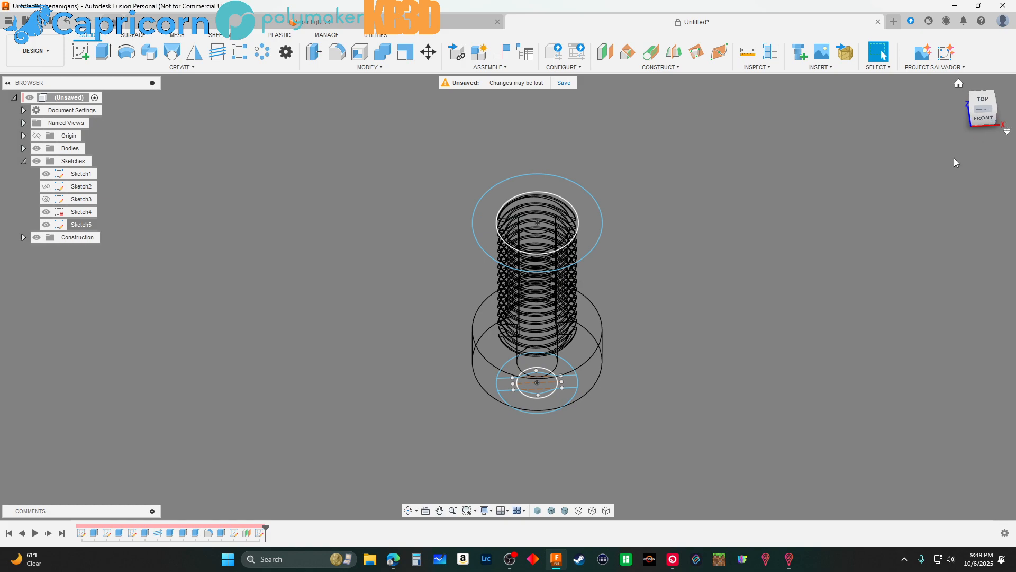
# Extrude the ring between the two circles 15 mm toward the bolt head as a new body
pyautogui.keyDown('shift'); pyautogui.moveTo(955, 163); pyautogui.dragTo(515, 312, button='middle'); pyautogui.keyUp('shift')
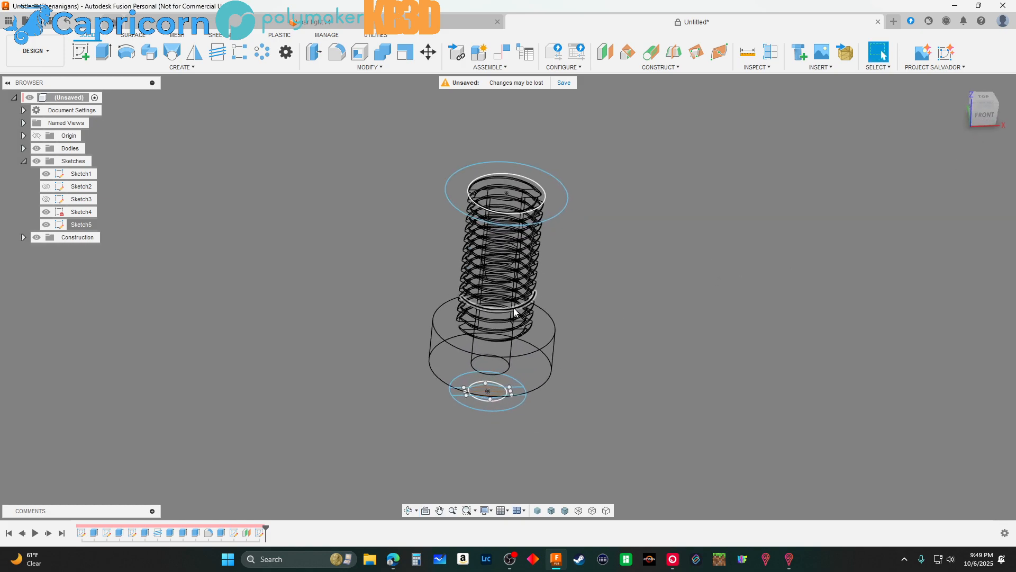
pyautogui.scroll(2, 516, 311)
pyautogui.scroll(-3, 502, 392)
pyautogui.scroll(2, 552, 281)
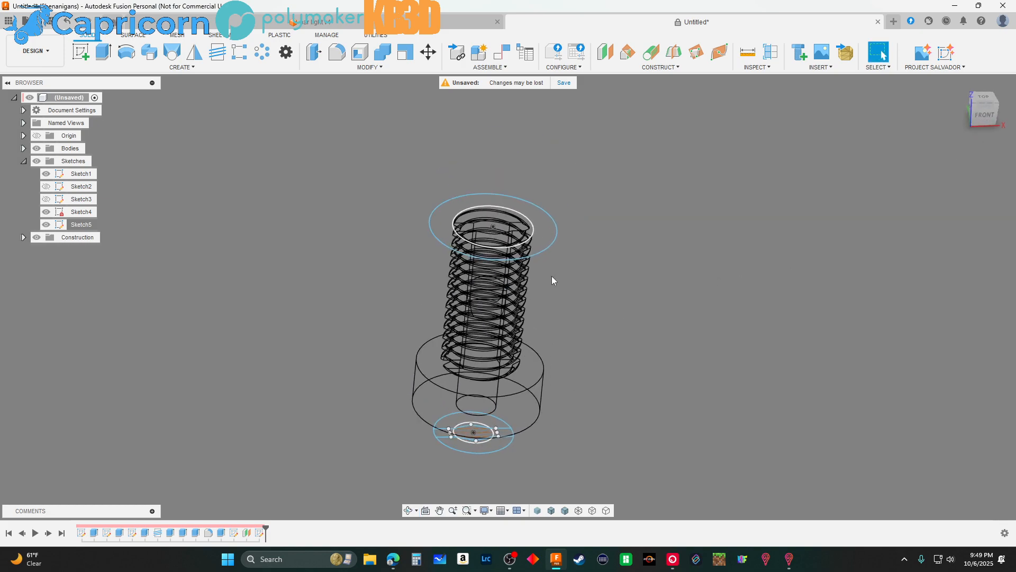
pyautogui.click(104, 52)
pyautogui.click(543, 233)
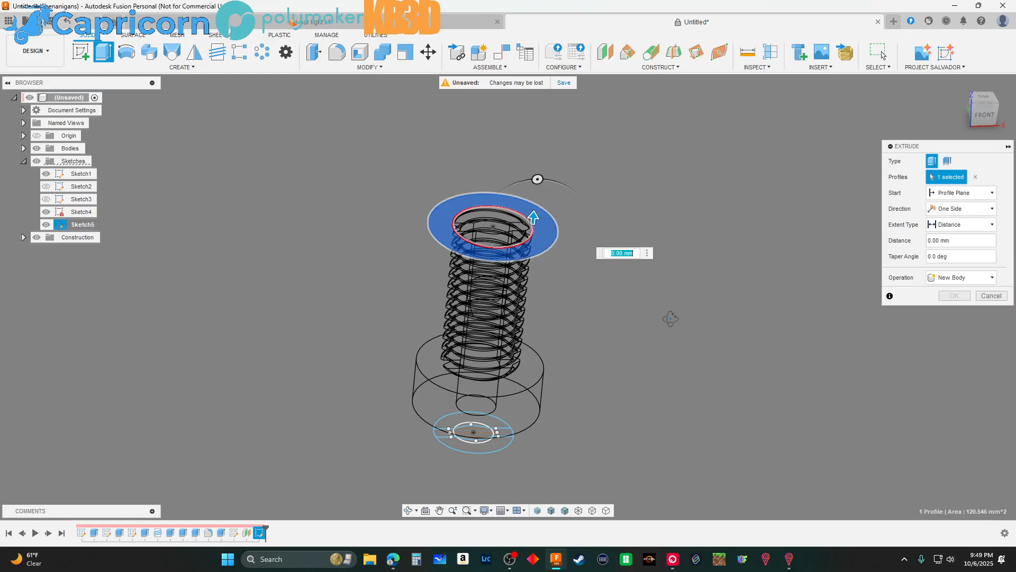
pyautogui.keyDown('shift'); pyautogui.moveTo(669, 319); pyautogui.dragTo(679, 291, button='middle'); pyautogui.keyUp('shift')
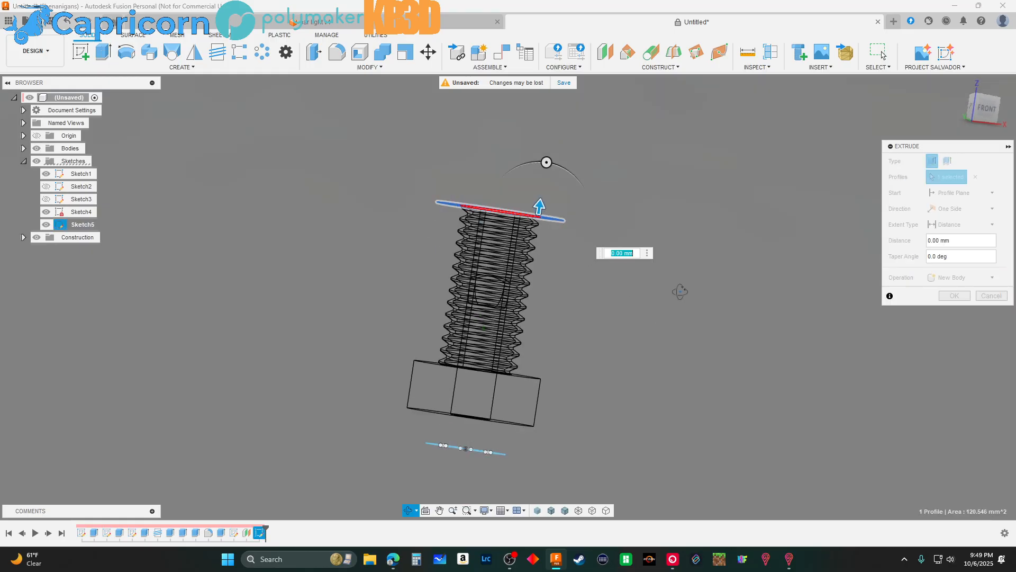
pyautogui.click(983, 110)
pyautogui.moveTo(592, 197); pyautogui.dragTo(606, 331)
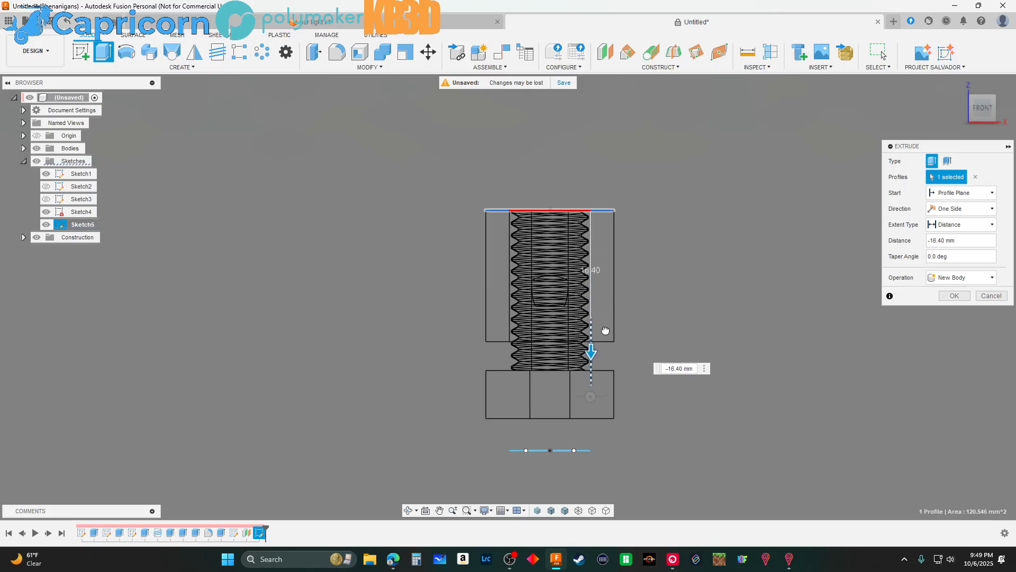
pyautogui.moveTo(606, 331)
pyautogui.mouseDown()
pyautogui.moveTo(602, 359)
pyautogui.moveTo(603, 319)
pyautogui.mouseUp()
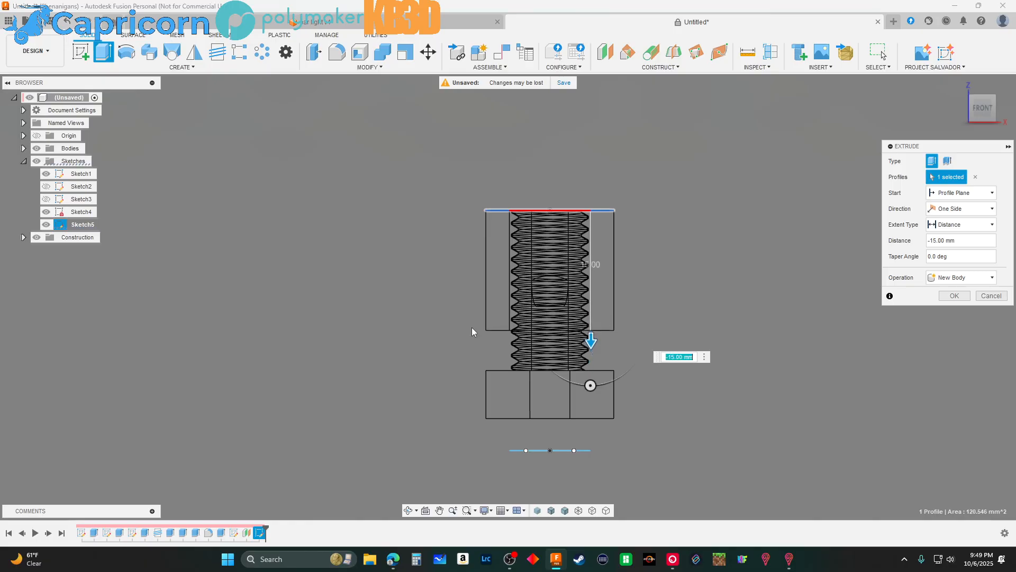
pyautogui.scroll(-2, 472, 335)
pyautogui.scroll(4, 473, 335)
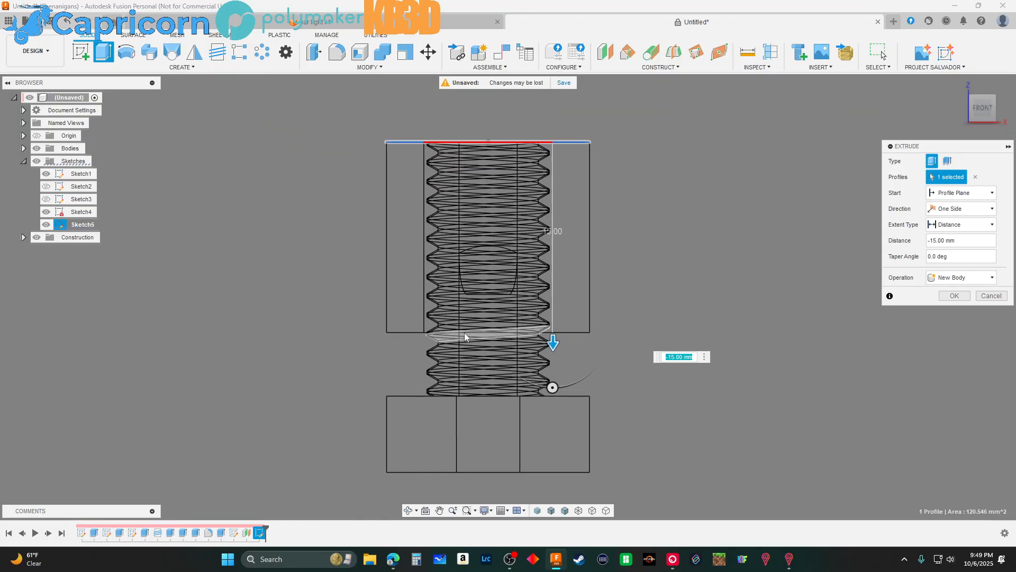
pyautogui.keyDown('shift'); pyautogui.moveTo(746, 311); pyautogui.dragTo(762, 297, button='middle'); pyautogui.keyUp('shift')
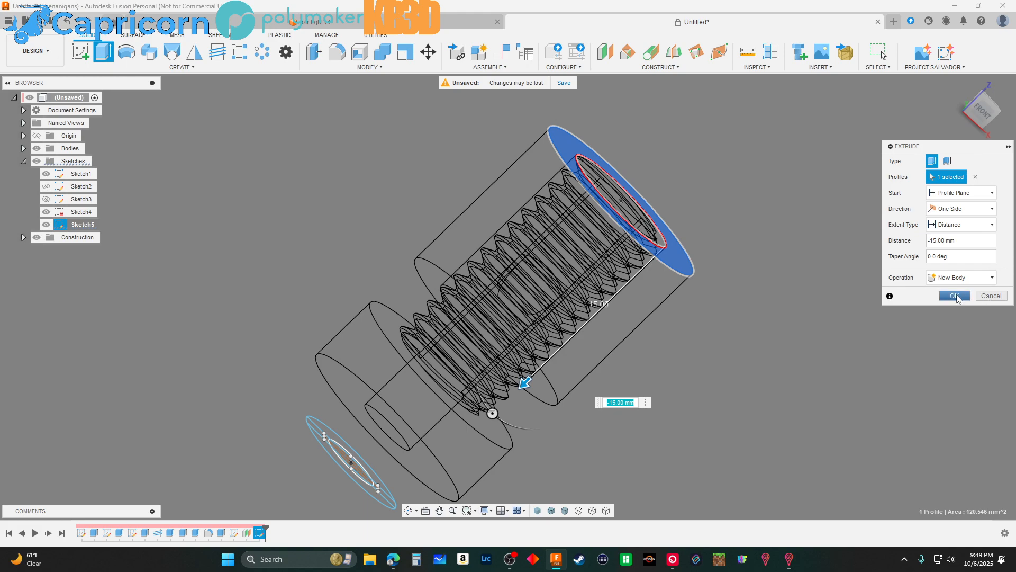
pyautogui.click(955, 296)
# Hide the bolt body and add a modeled, full-length, right-hand M10x1.5 ISO metric thread to the sleeve's inner face
pyautogui.keyDown('shift'); pyautogui.moveTo(864, 299); pyautogui.dragTo(786, 282, button='middle'); pyautogui.keyUp('shift')
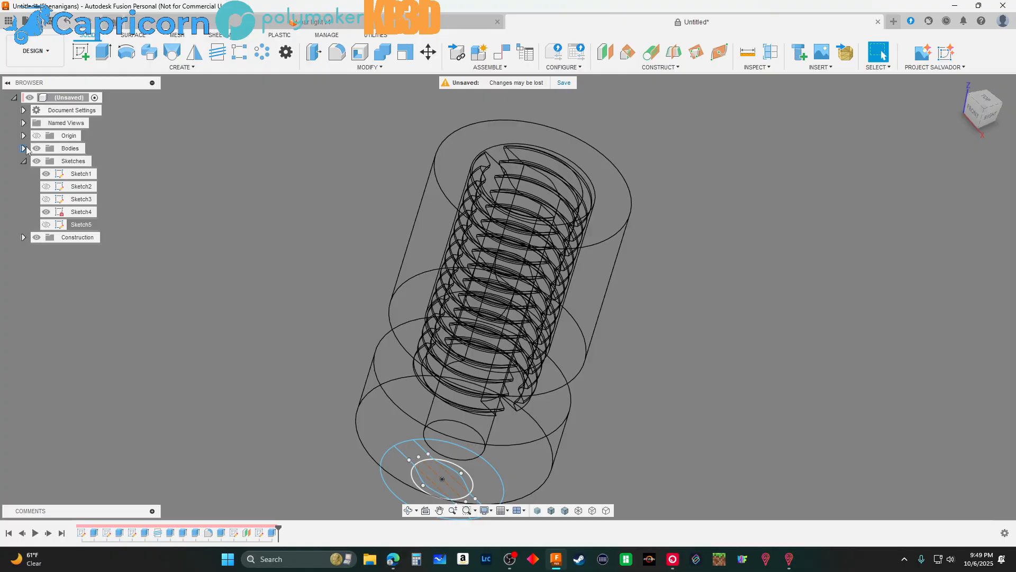
pyautogui.click(24, 148)
pyautogui.click(46, 161)
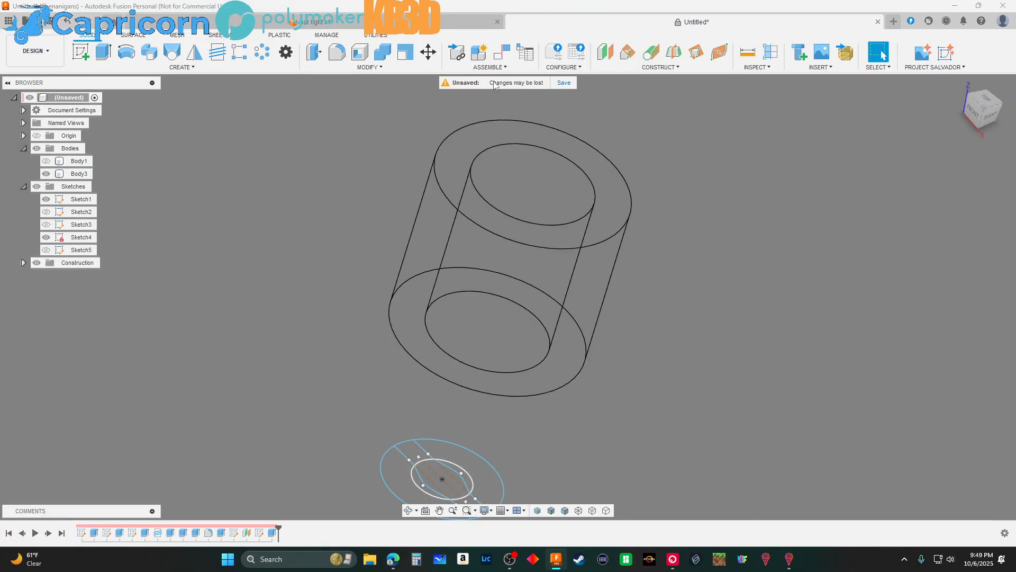
pyautogui.click(217, 51)
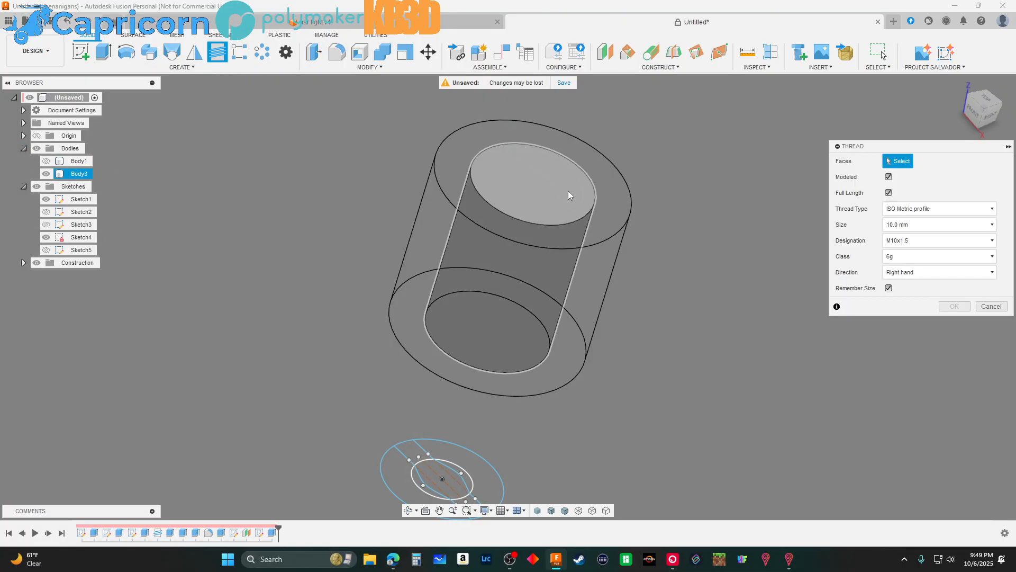
pyautogui.click(567, 190)
pyautogui.keyDown('shift'); pyautogui.moveTo(729, 321); pyautogui.dragTo(736, 276, button='middle'); pyautogui.keyUp('shift')
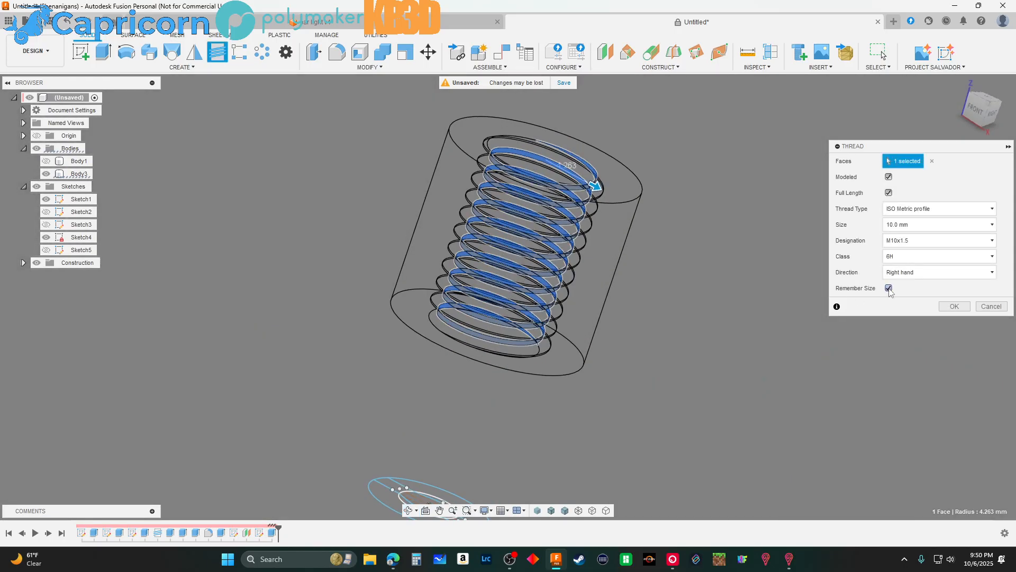
pyautogui.click(953, 306)
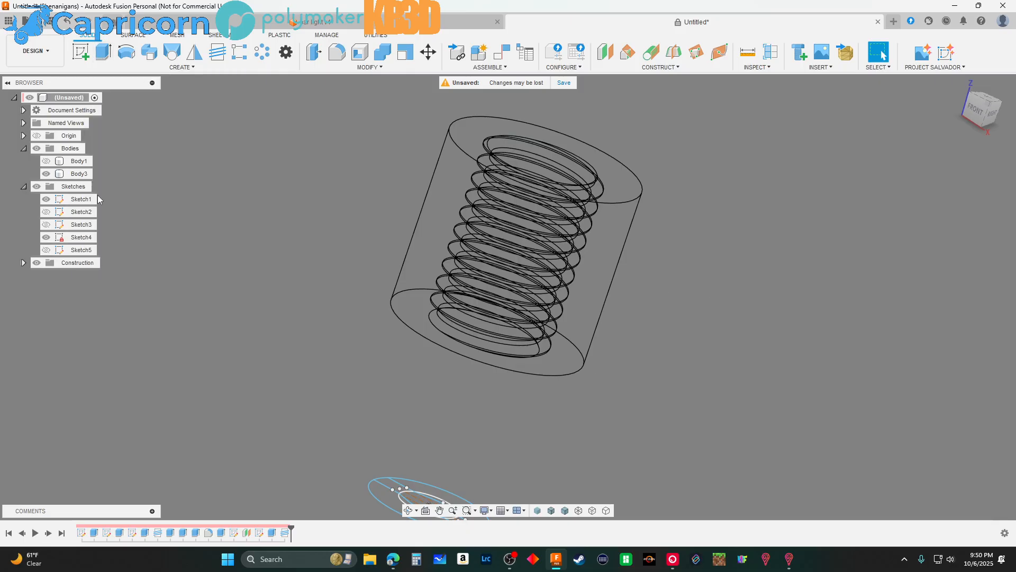
# Show the bolt body again and examine from the side how its threads line up with the sleeve's internal thread
pyautogui.click(47, 160)
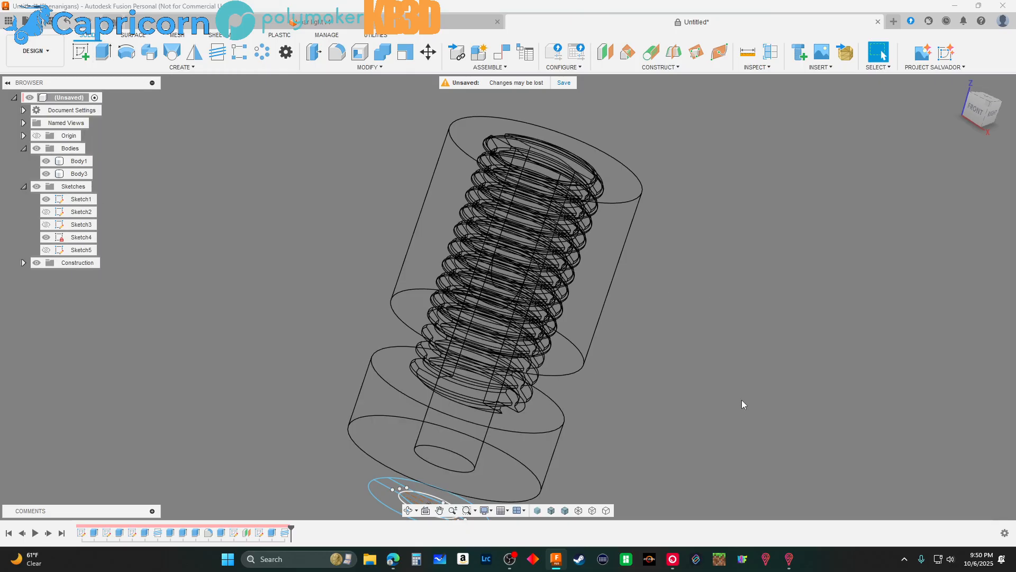
pyautogui.keyDown('shift'); pyautogui.moveTo(741, 399); pyautogui.dragTo(741, 379, button='middle'); pyautogui.keyUp('shift')
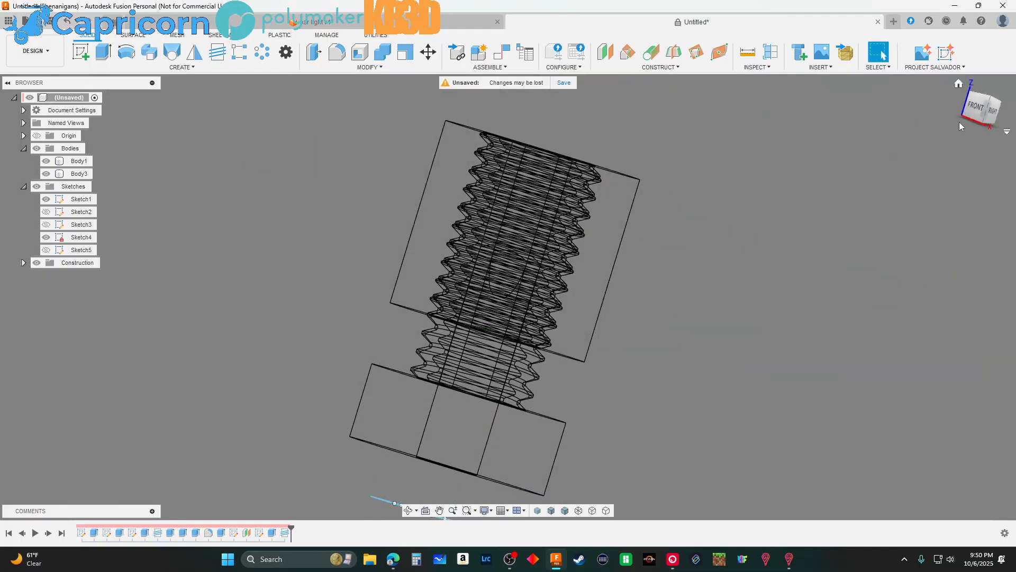
pyautogui.click(988, 116)
pyautogui.click(639, 217)
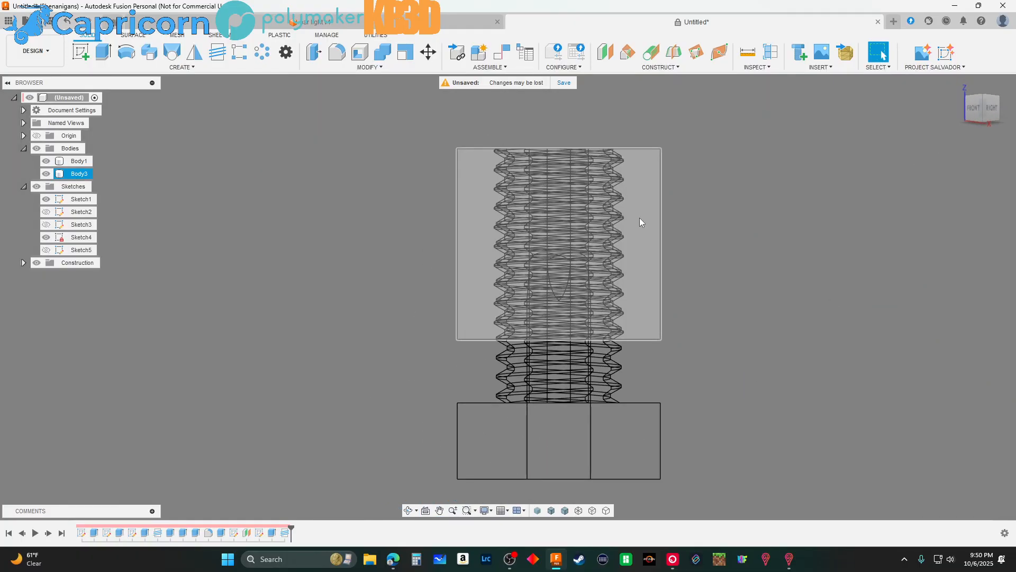
pyautogui.scroll(5, 630, 228)
pyautogui.scroll(-5, 582, 246)
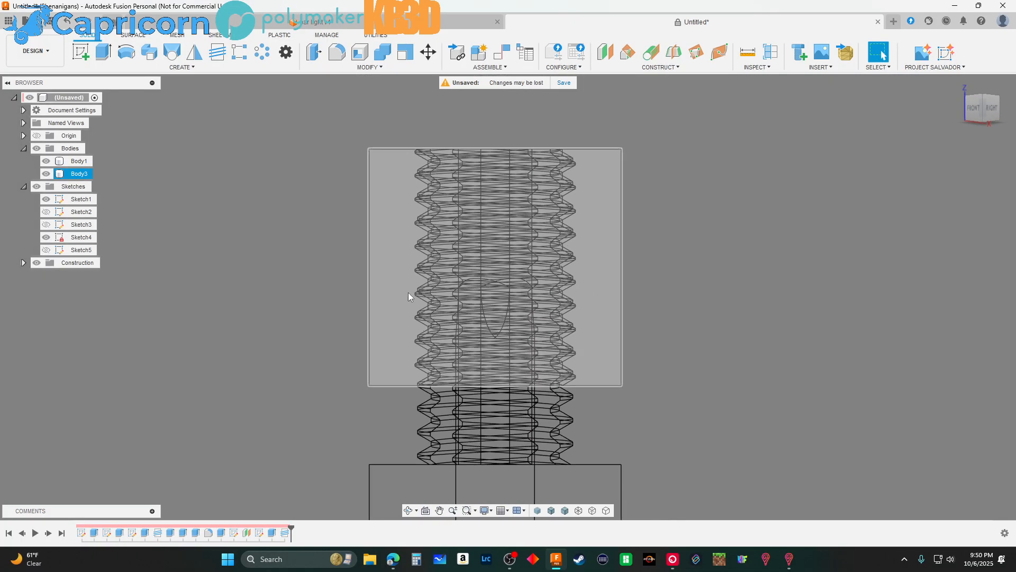
pyautogui.click(310, 136)
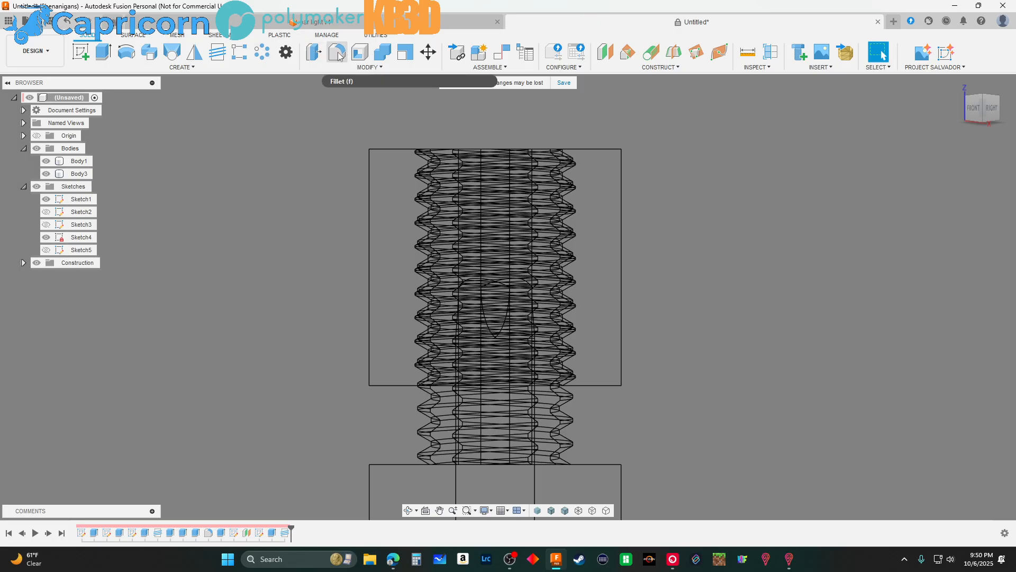
# Move the sleeve body by -0.30 mm along Z so its internal thread lines up with the bolt's thread
pyautogui.click(427, 52)
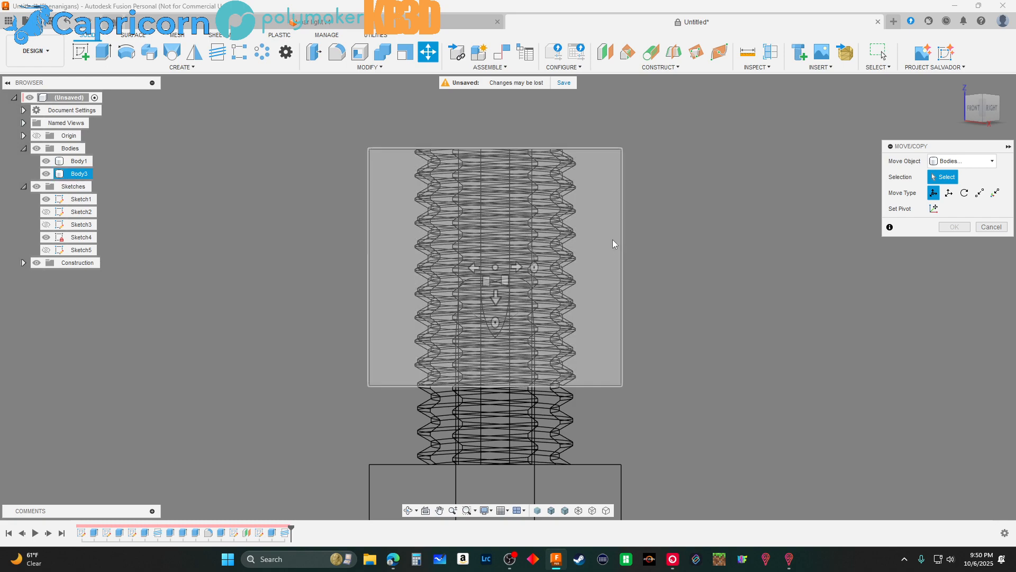
pyautogui.click(612, 241)
pyautogui.scroll(-2, 504, 297)
pyautogui.scroll(4, 501, 295)
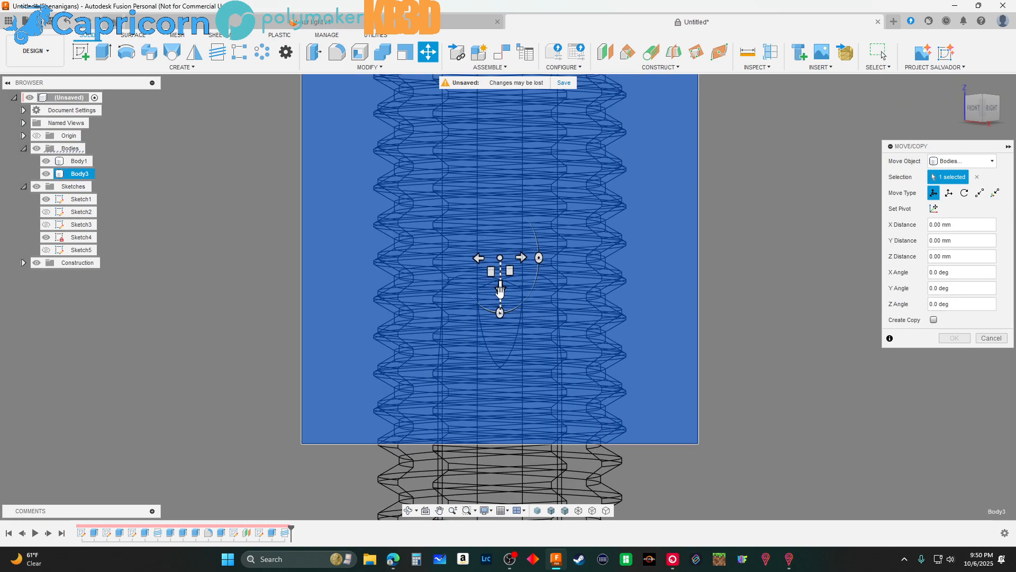
pyautogui.moveTo(500, 290); pyautogui.dragTo(500, 282)
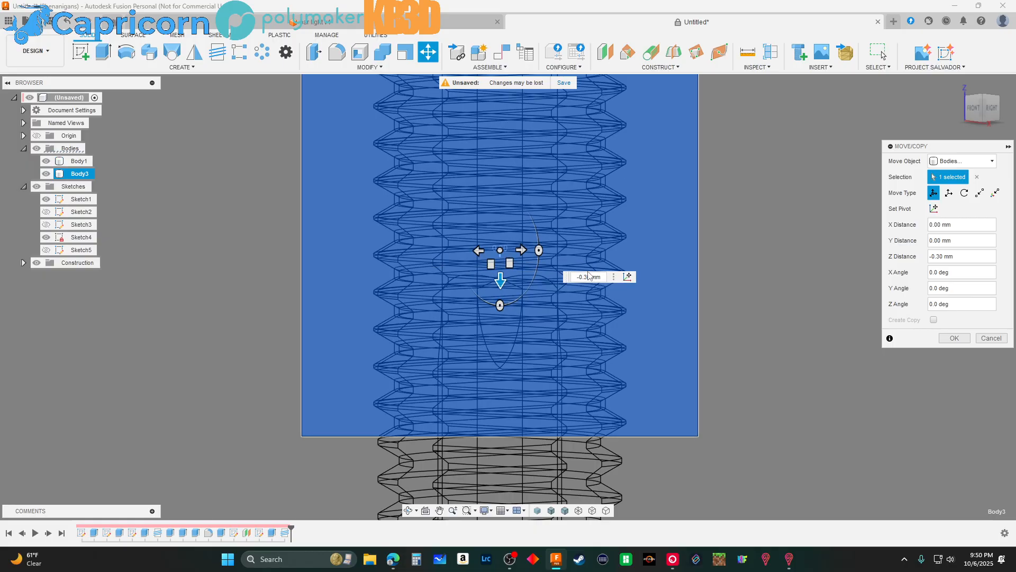
pyautogui.scroll(8, 353, 222)
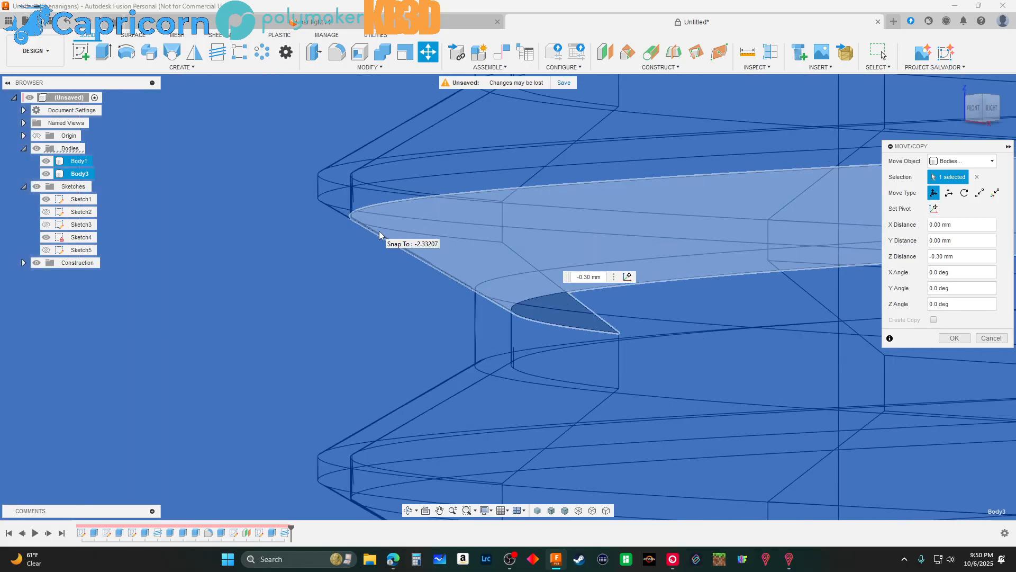
pyautogui.scroll(-10, 389, 232)
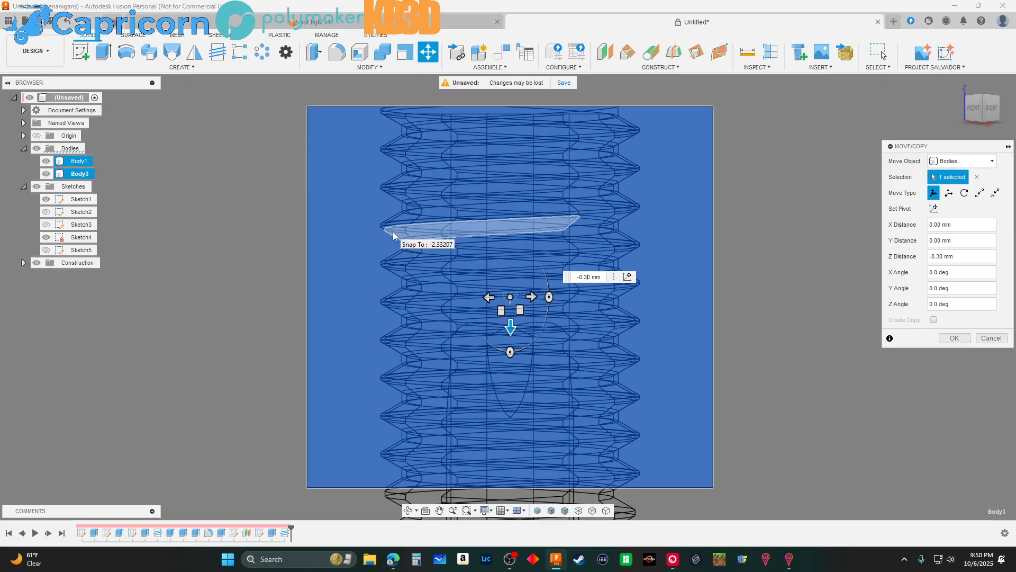
pyautogui.scroll(-4, 365, 245)
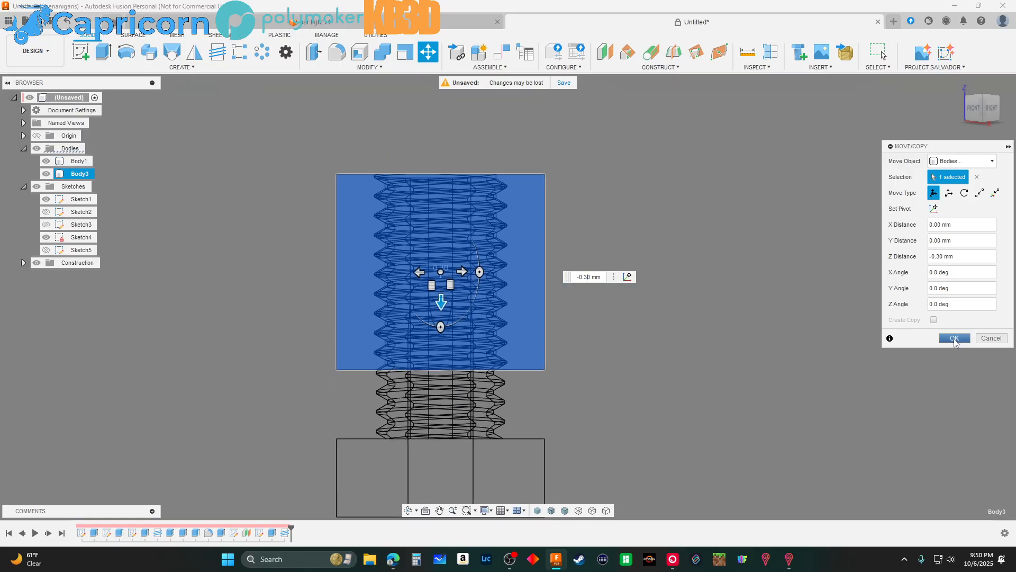
pyautogui.keyDown('shift'); pyautogui.moveTo(947, 341); pyautogui.dragTo(841, 321, button='middle'); pyautogui.keyUp('shift')
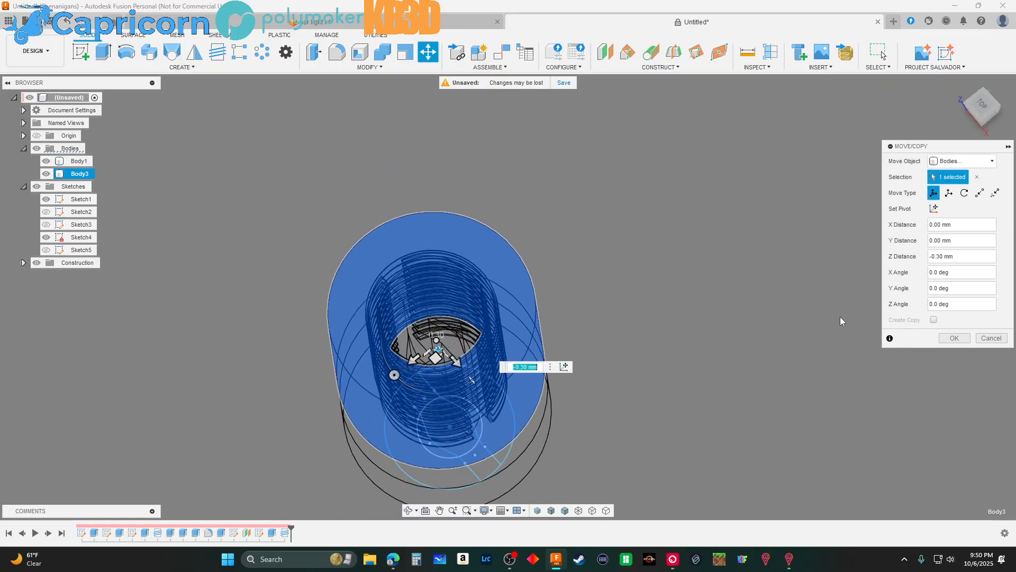
pyautogui.click(955, 338)
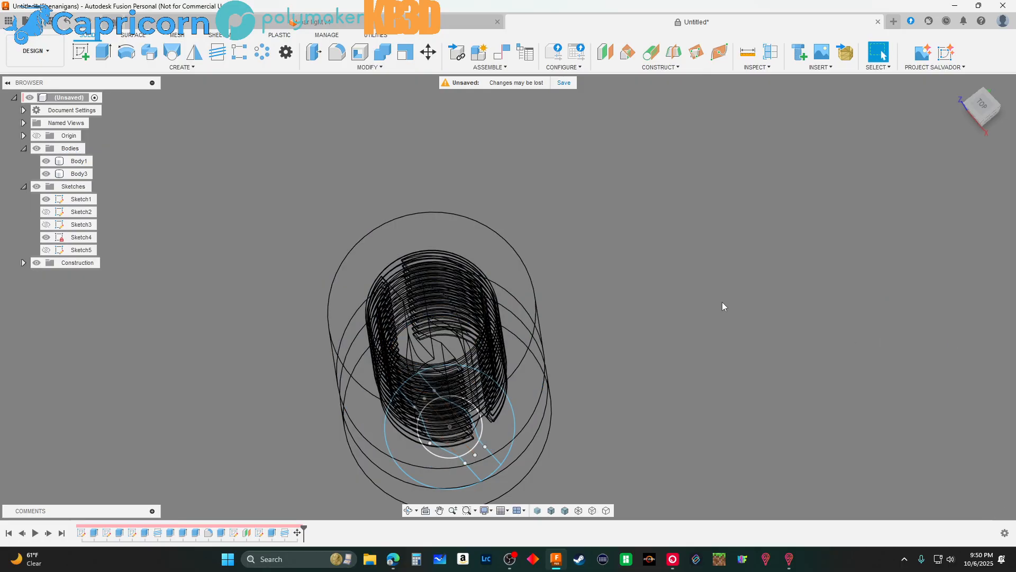
# Display the model shaded with visible edges and examine the bolt inside the sleeve from above and from the side
pyautogui.click(564, 516)
pyautogui.moveTo(629, 373)
pyautogui.keyDown('shift'); pyautogui.mouseDown(button='middle')
pyautogui.moveTo(631, 351)
pyautogui.moveTo(625, 378)
pyautogui.mouseUp(button='middle'); pyautogui.keyUp('shift')
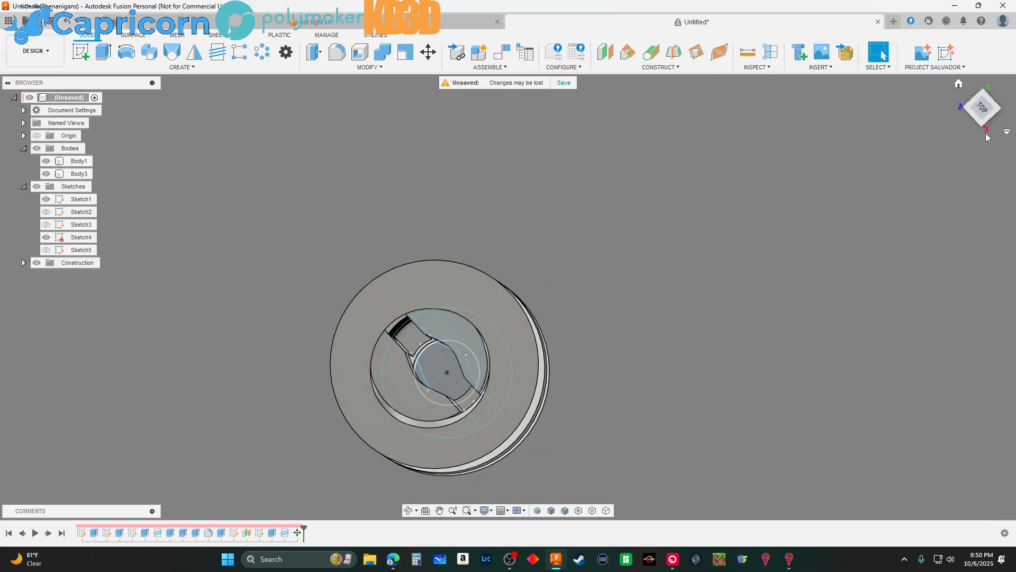
pyautogui.scroll(4, 460, 295)
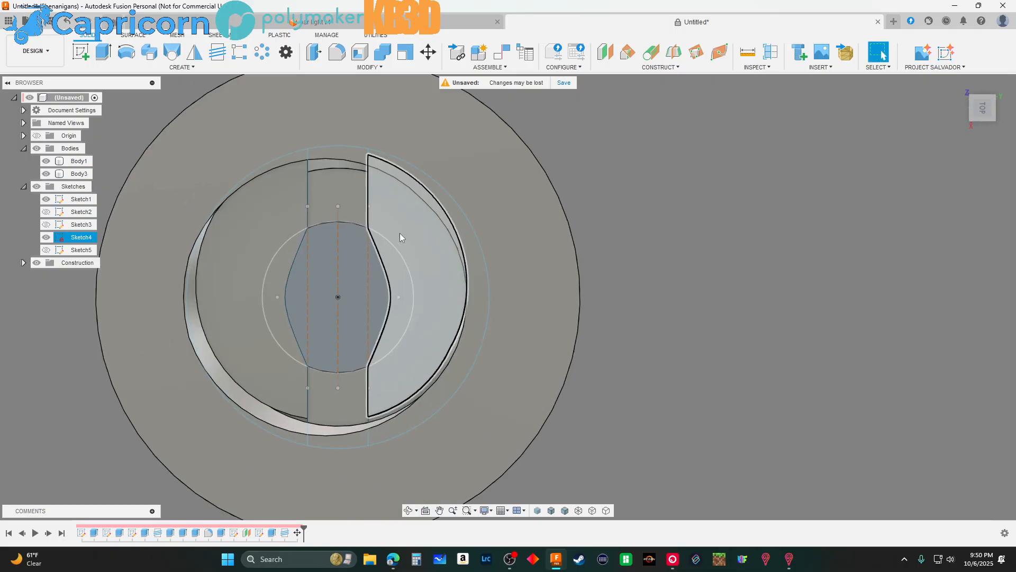
pyautogui.click(337, 289)
pyautogui.scroll(-2, 340, 293)
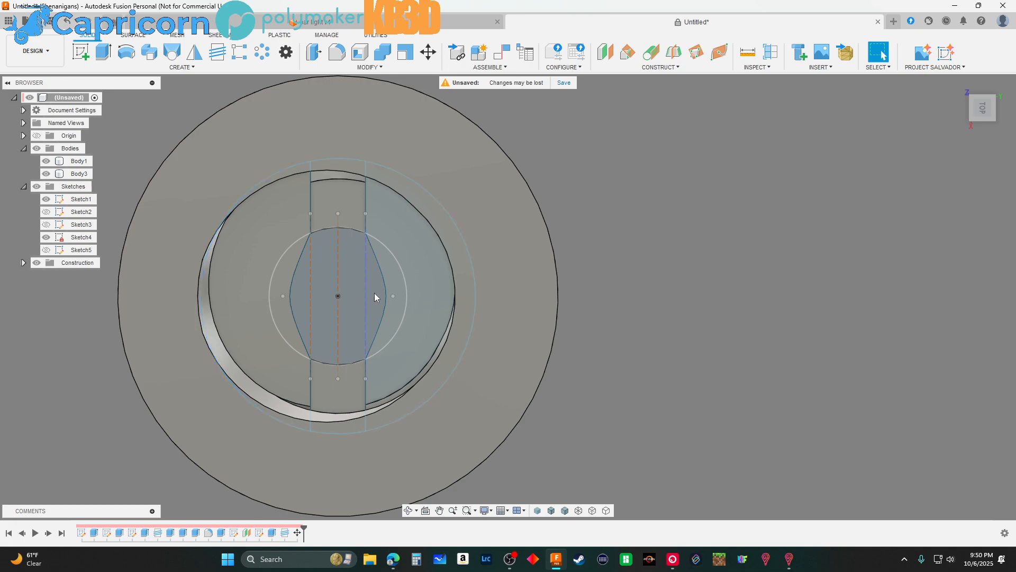
pyautogui.scroll(-4, 337, 296)
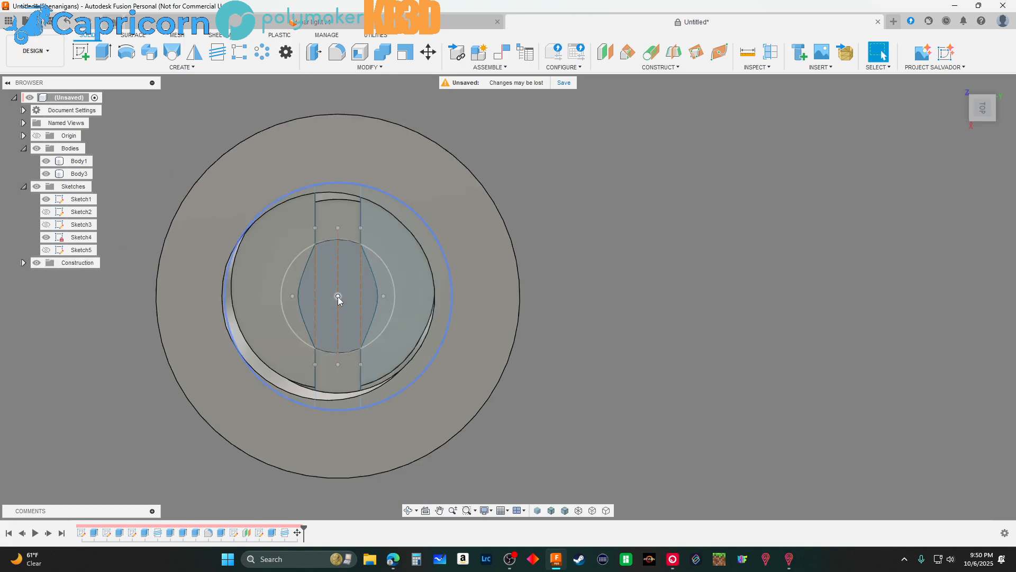
pyautogui.keyDown('shift'); pyautogui.moveTo(539, 387); pyautogui.dragTo(545, 308, button='middle'); pyautogui.keyUp('shift')
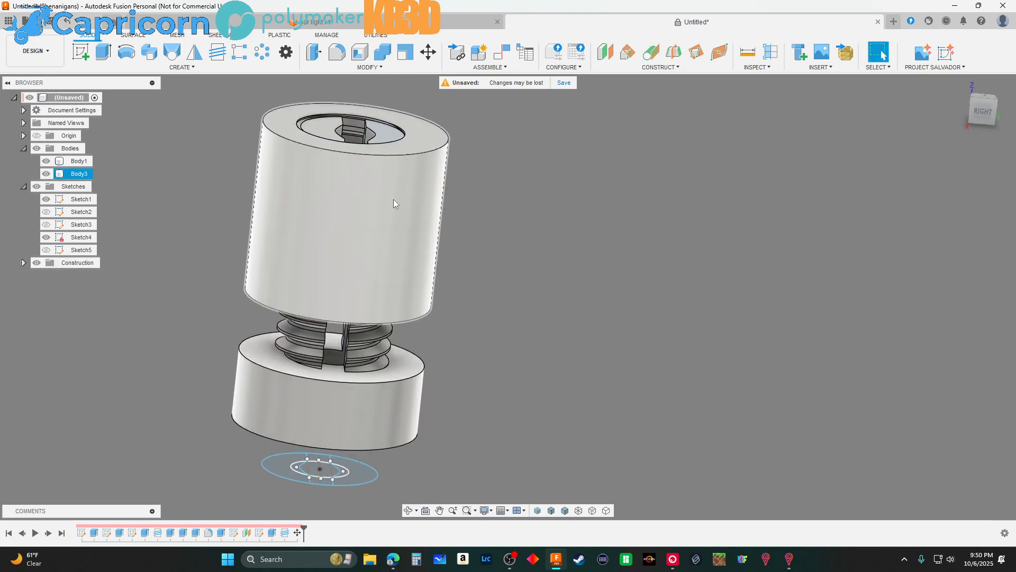
pyautogui.moveTo(566, 389)
pyautogui.keyDown('shift'); pyautogui.mouseDown(button='middle')
pyautogui.moveTo(583, 379)
pyautogui.moveTo(562, 462)
pyautogui.moveTo(551, 462)
pyautogui.moveTo(579, 385)
pyautogui.mouseUp(button='middle'); pyautogui.keyUp('shift')
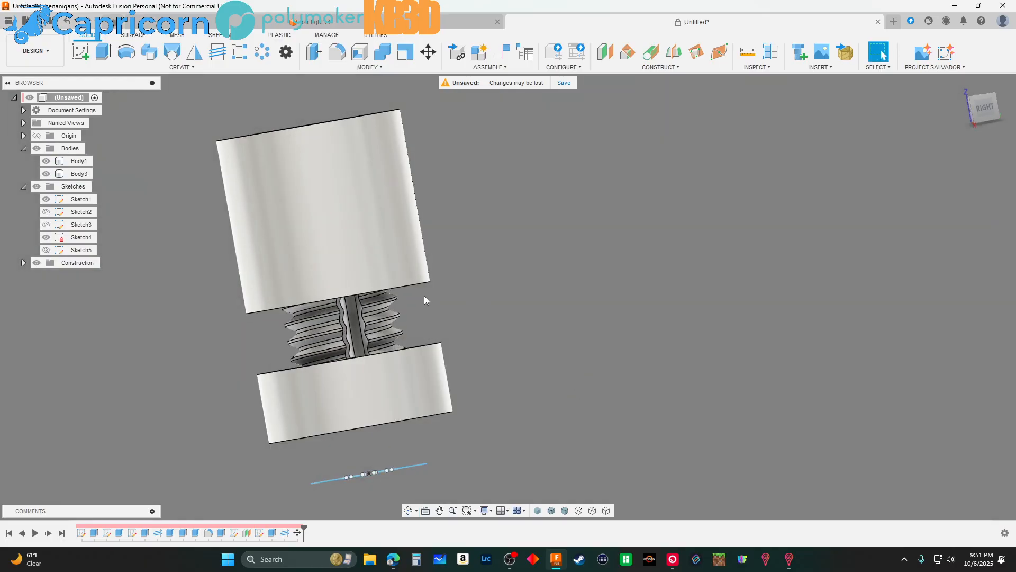
# Switch to the par light design, turn on its section analysis, examine the lens and housing interior, and return to the untitled design
pyautogui.click(361, 23)
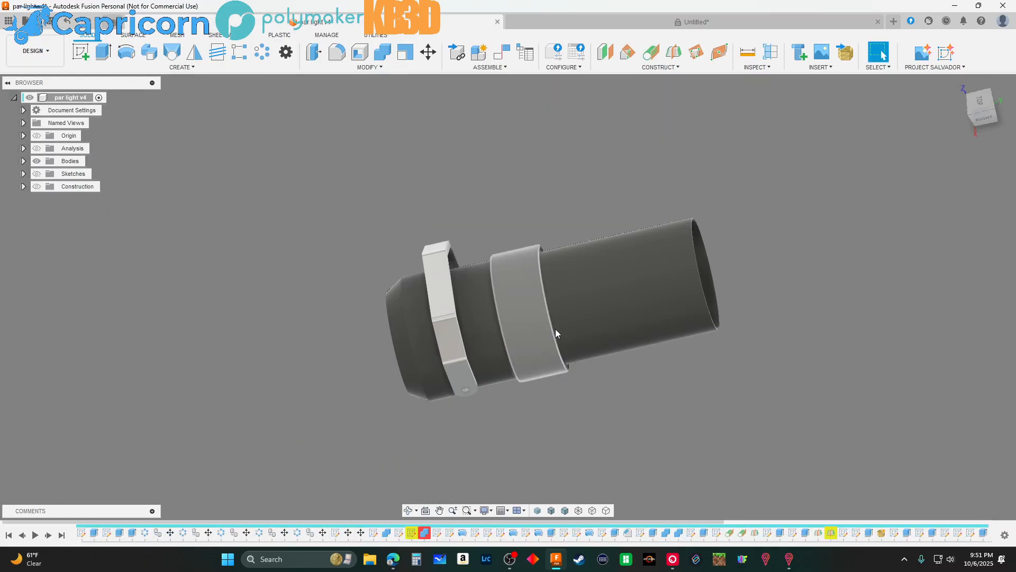
pyautogui.keyDown('shift'); pyautogui.moveTo(604, 461); pyautogui.dragTo(544, 386, button='middle'); pyautogui.keyUp('shift')
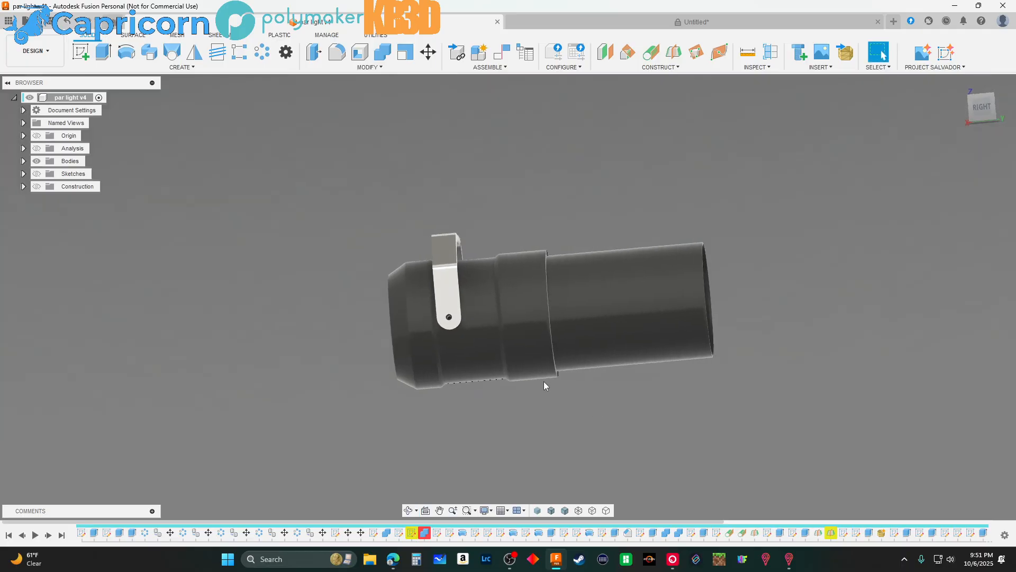
pyautogui.click(37, 148)
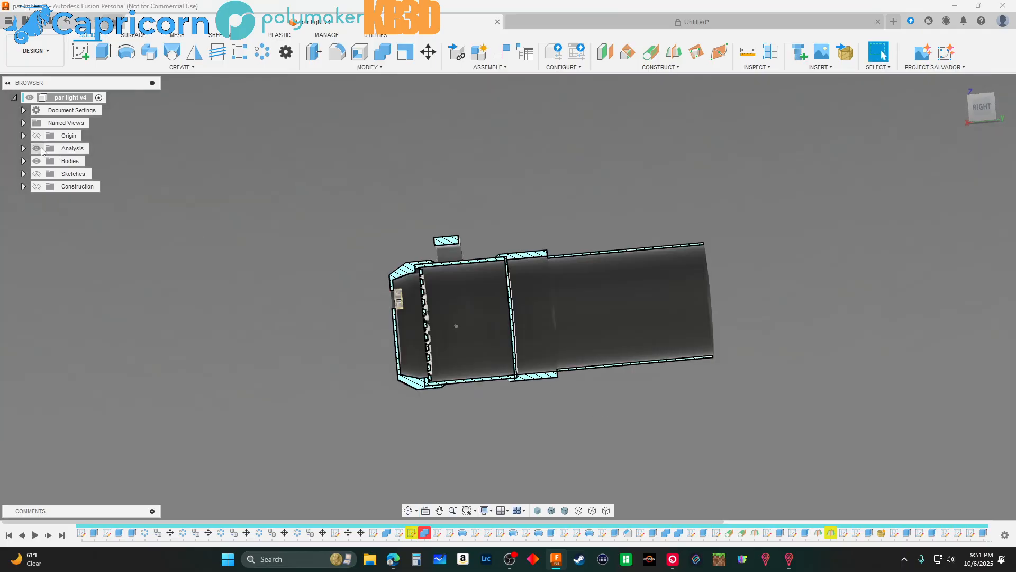
pyautogui.scroll(10, 378, 347)
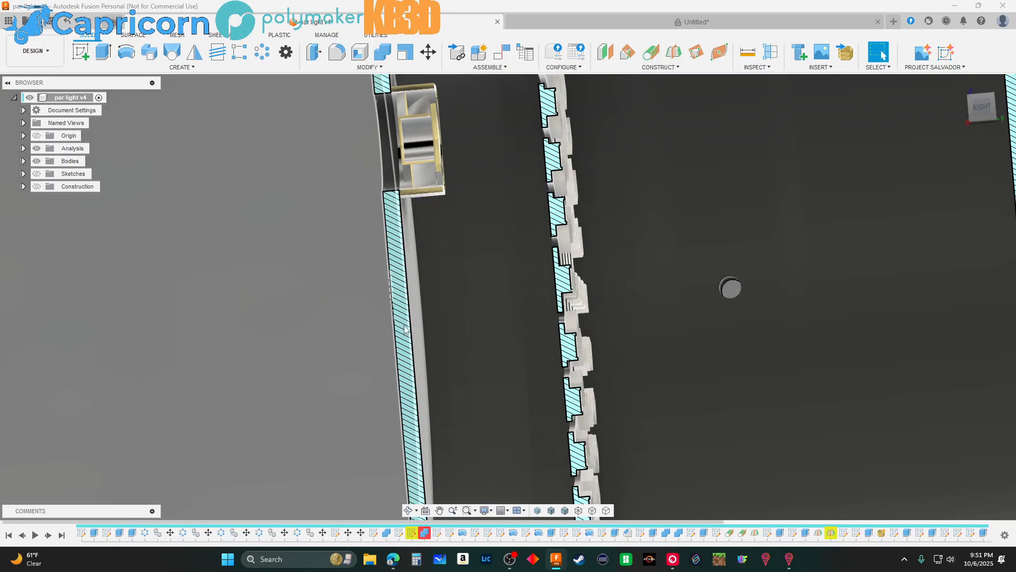
pyautogui.scroll(-10, 405, 329)
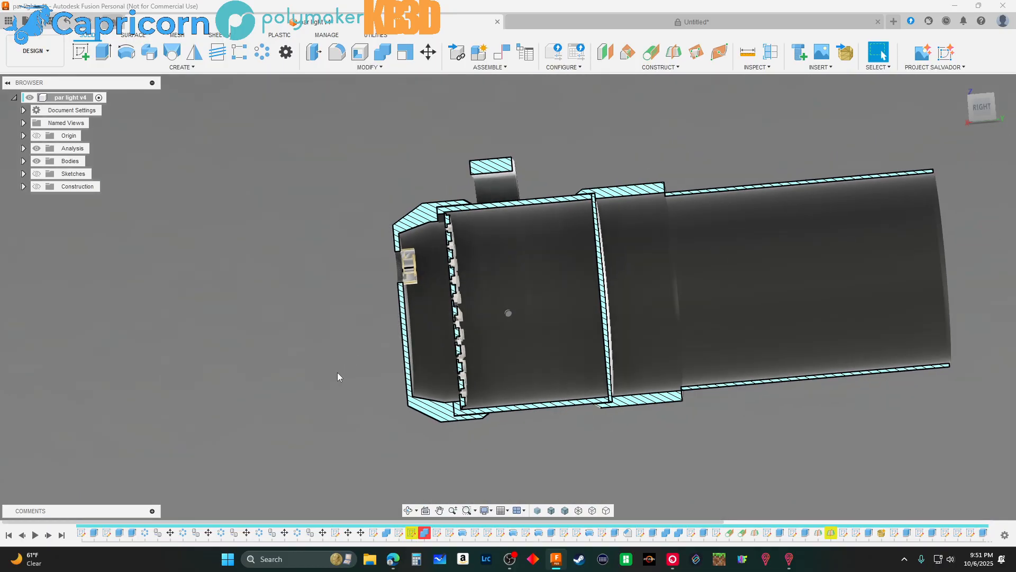
pyautogui.click(667, 22)
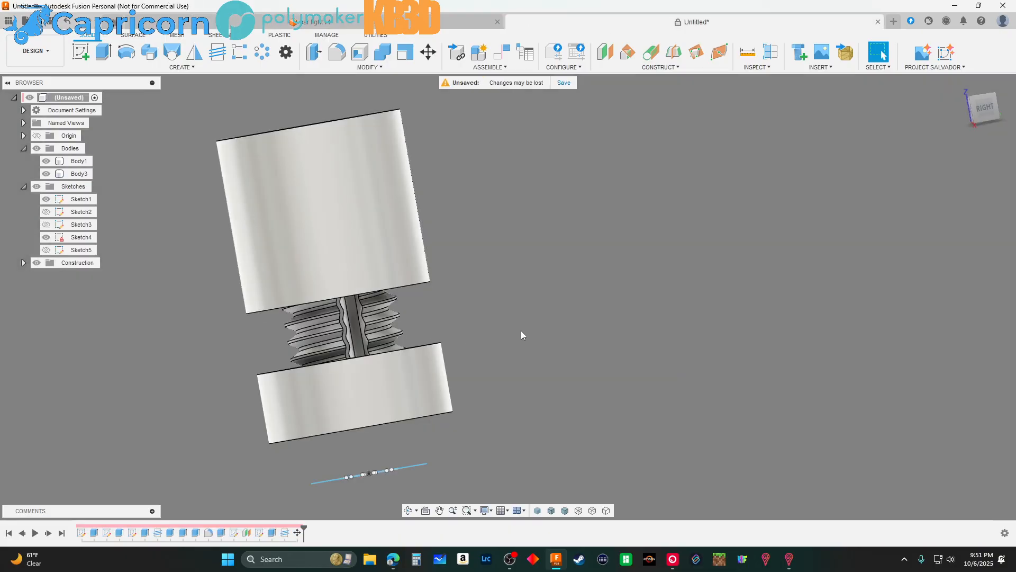
# Examine the bolt head's underside, the gap below the sleeve, and the bolt's slot from above
pyautogui.keyDown('shift'); pyautogui.moveTo(522, 334); pyautogui.dragTo(547, 365, button='middle'); pyautogui.keyUp('shift')
pyautogui.keyDown('shift'); pyautogui.moveTo(727, 228); pyautogui.dragTo(720, 141, button='middle'); pyautogui.keyUp('shift')
pyautogui.scroll(5, 370, 317)
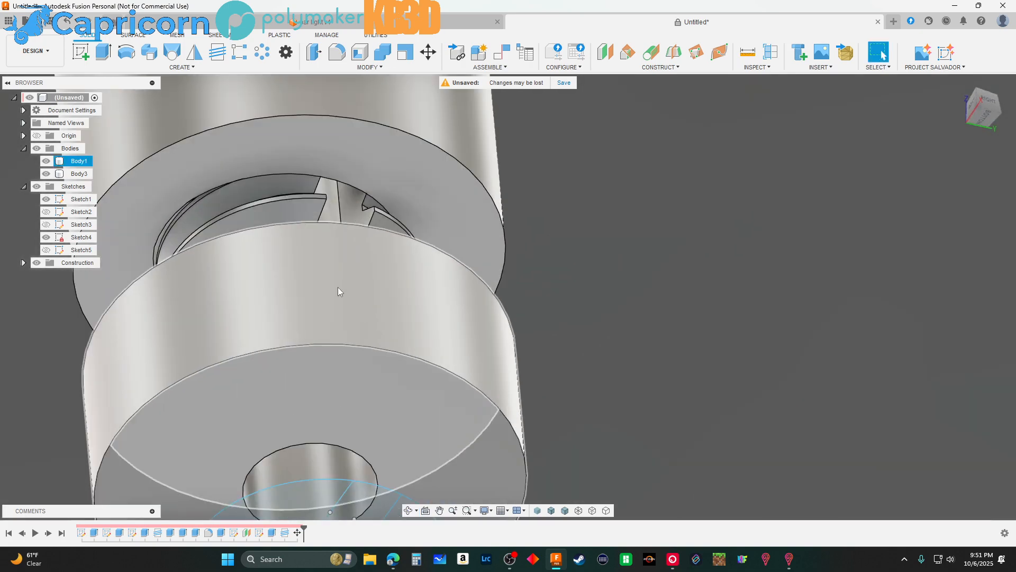
pyautogui.scroll(-8, 338, 290)
pyautogui.keyDown('shift'); pyautogui.moveTo(344, 297); pyautogui.dragTo(614, 394, button='middle'); pyautogui.keyUp('shift')
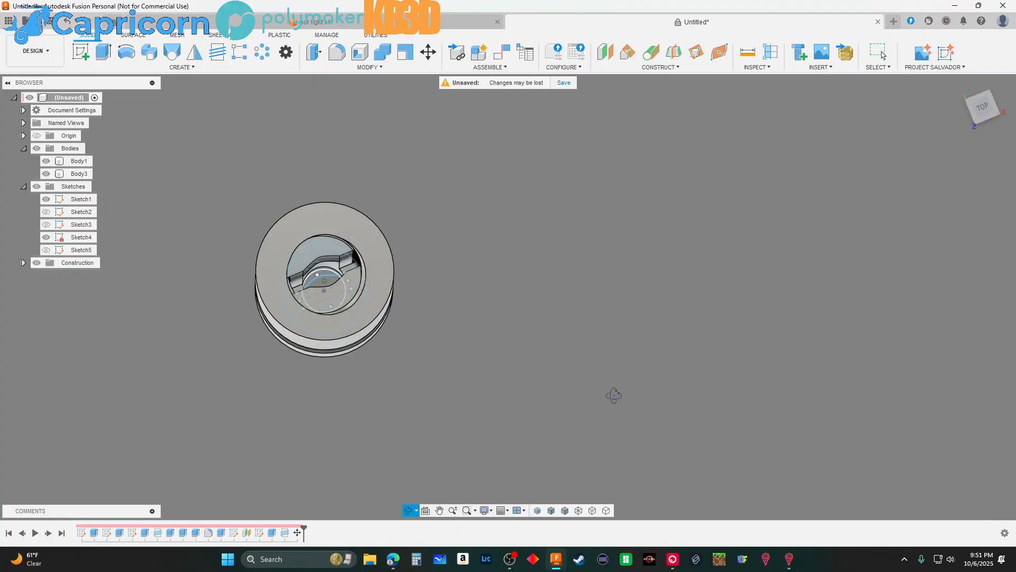
pyautogui.click(983, 109)
pyautogui.scroll(5, 495, 302)
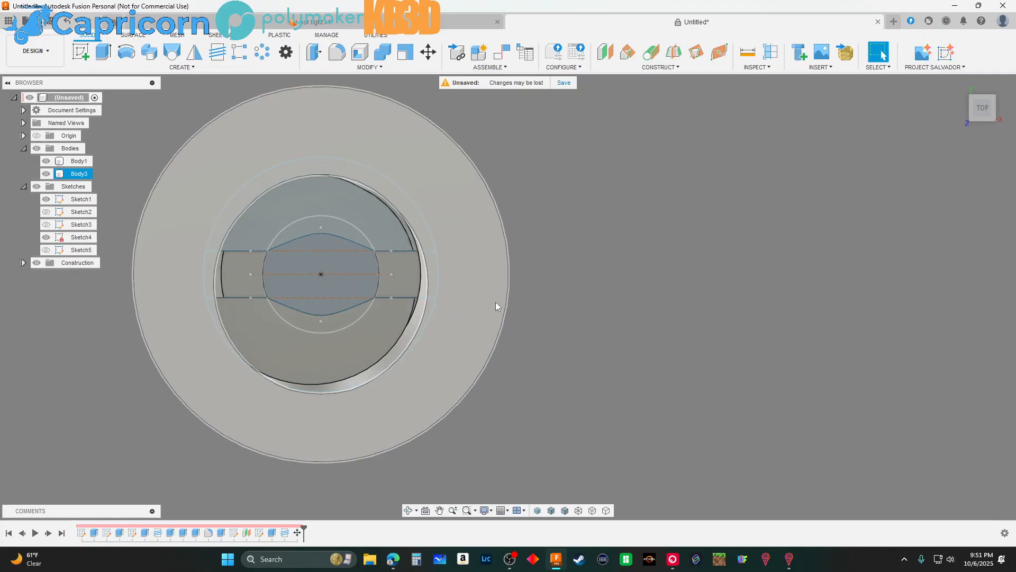
pyautogui.scroll(-4, 495, 306)
pyautogui.keyDown('shift'); pyautogui.moveTo(603, 366); pyautogui.dragTo(603, 340, button='middle'); pyautogui.keyUp('shift')
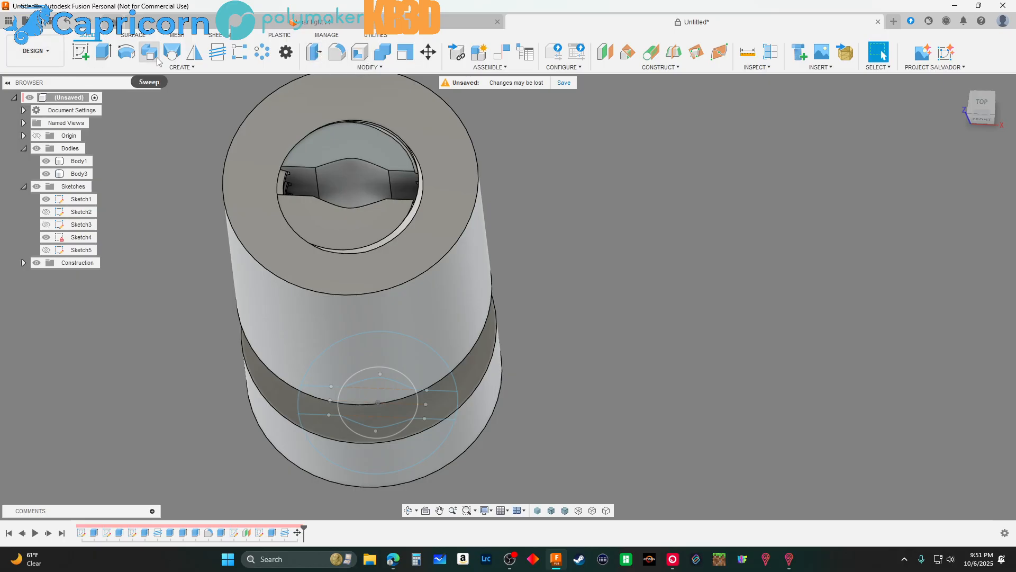
# Pin the Chamfer command to the toolbar
pyautogui.click(369, 67)
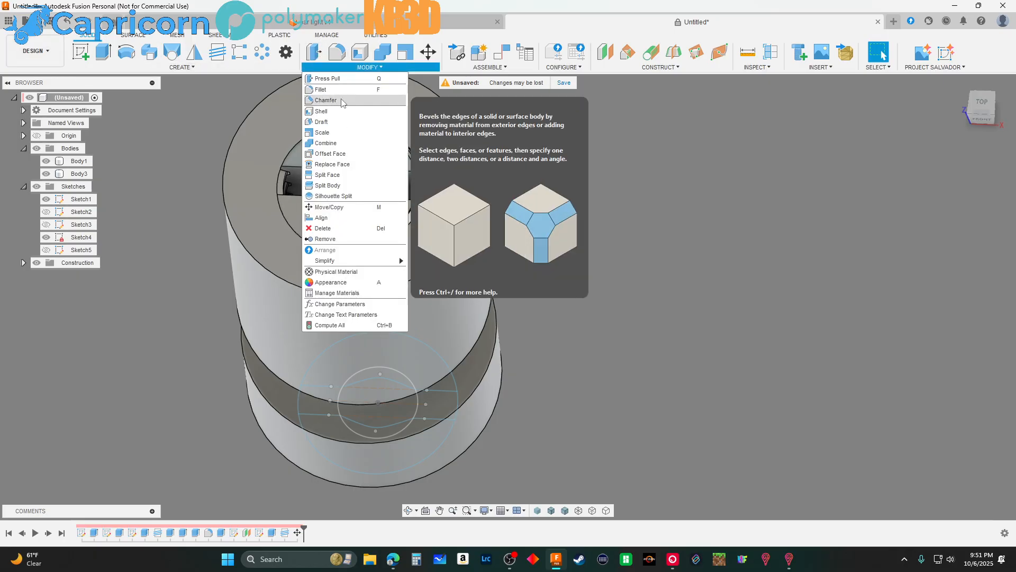
pyautogui.click(400, 100)
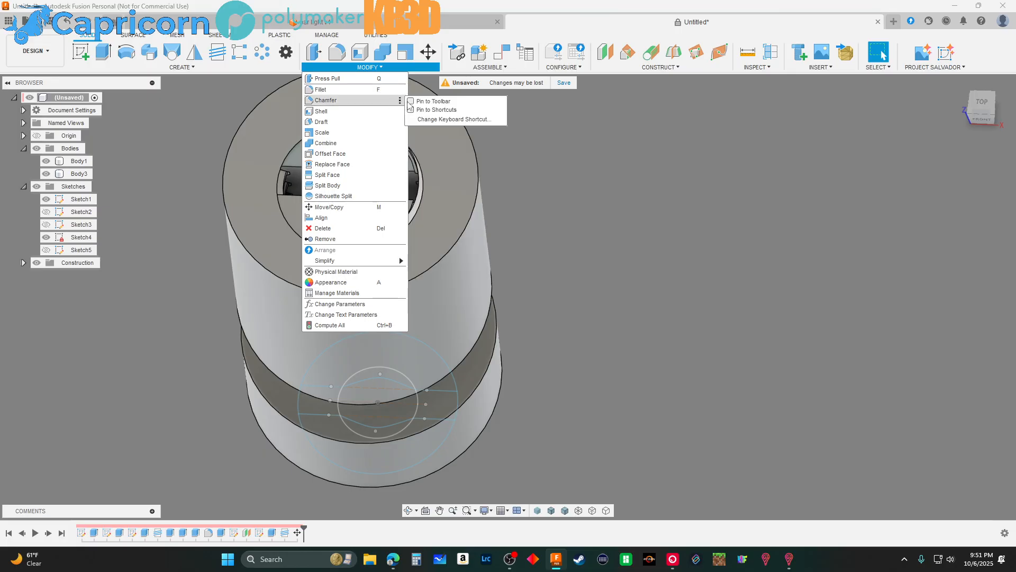
pyautogui.click(412, 101)
# Add an equal-distance chamfer to the sleeve's outer edge at the end facing away from the bolt head
pyautogui.click(450, 53)
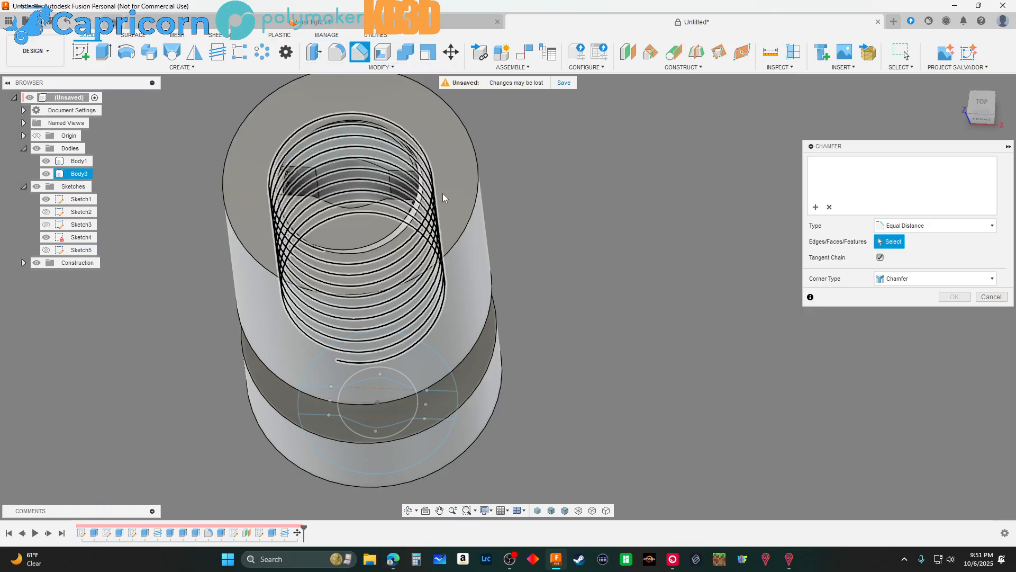
pyautogui.click(461, 233)
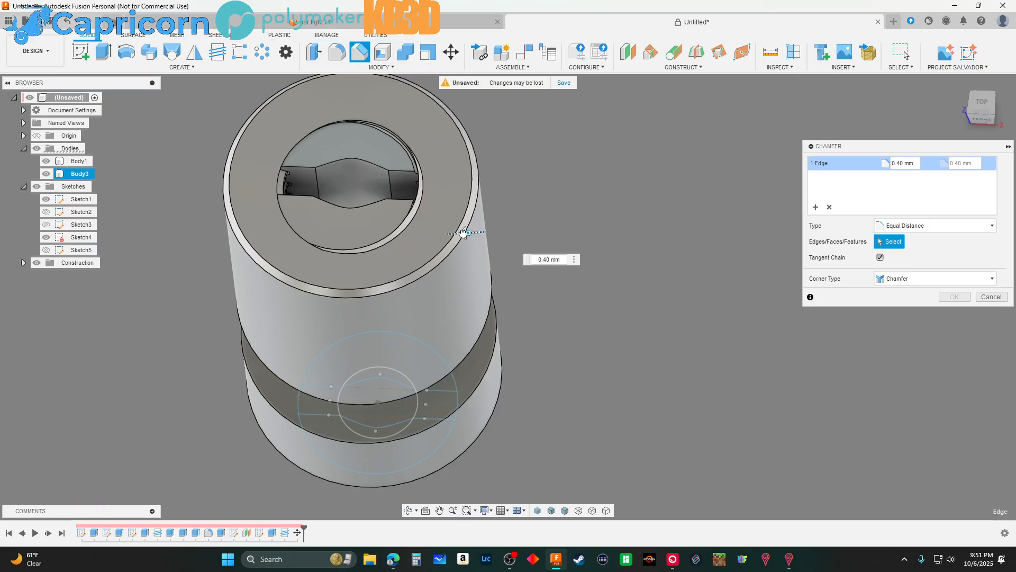
pyautogui.moveTo(464, 233); pyautogui.dragTo(457, 233)
pyautogui.keyDown('shift'); pyautogui.moveTo(574, 351); pyautogui.dragTo(557, 317, button='middle'); pyautogui.keyUp('shift')
pyautogui.scroll(-5, 556, 370)
pyautogui.moveTo(553, 384)
pyautogui.keyDown('shift'); pyautogui.mouseDown(button='middle')
pyautogui.moveTo(545, 351)
pyautogui.moveTo(543, 386)
pyautogui.mouseUp(button='middle'); pyautogui.keyUp('shift')
pyautogui.click(952, 297)
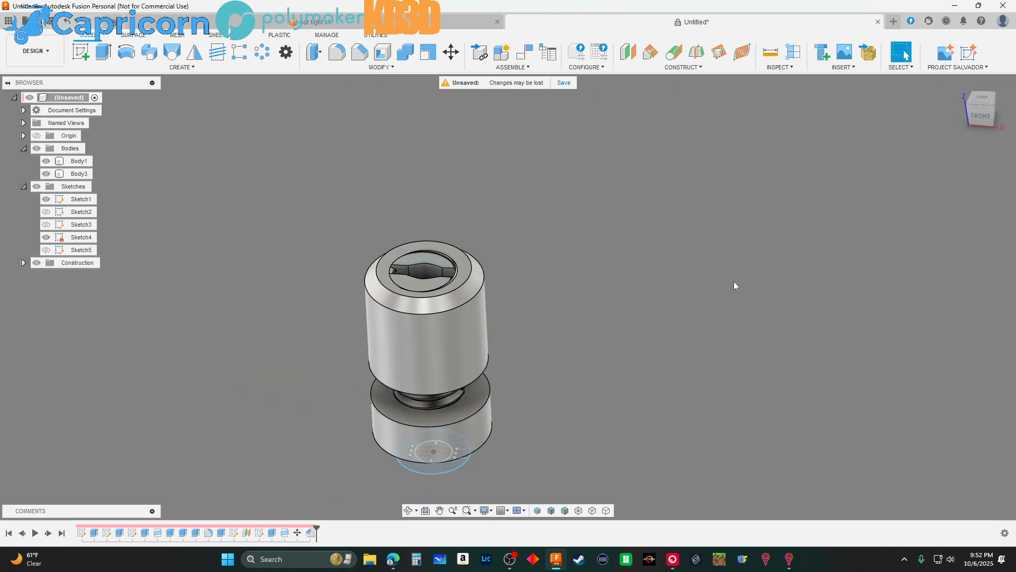
# Start a sketch on the sleeve's flat end face and draw a small circle centered where the horizontal axis meets the sleeve's outer edge
pyautogui.keyDown('shift'); pyautogui.moveTo(733, 286); pyautogui.dragTo(736, 316, button='middle'); pyautogui.keyUp('shift')
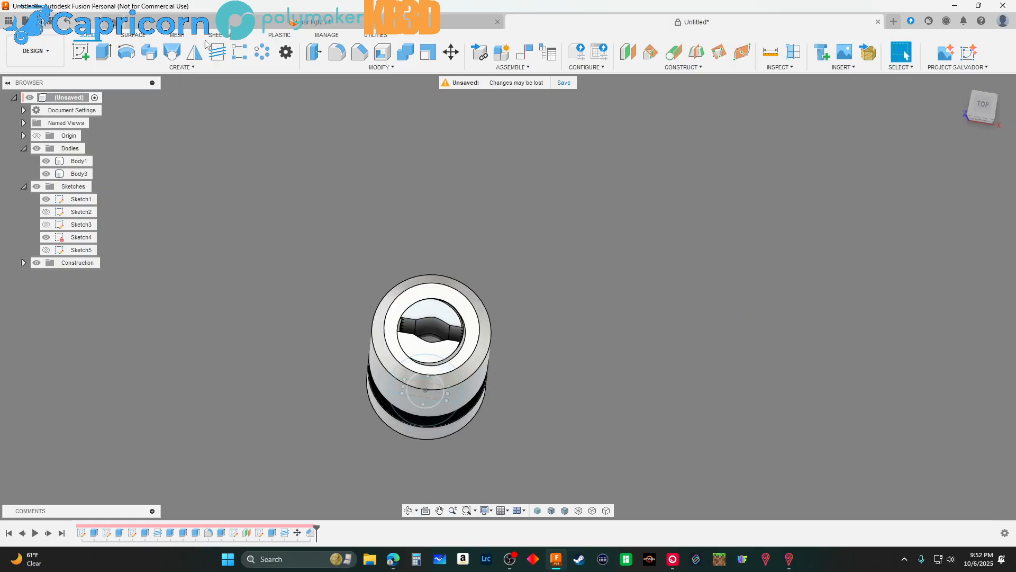
pyautogui.click(81, 52)
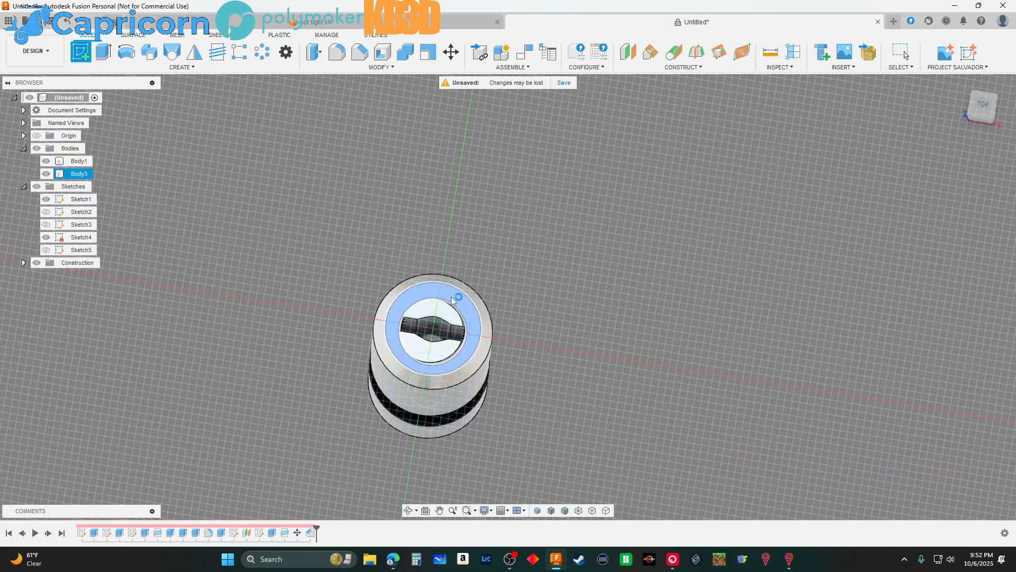
pyautogui.click(452, 301)
pyautogui.scroll(3, 496, 267)
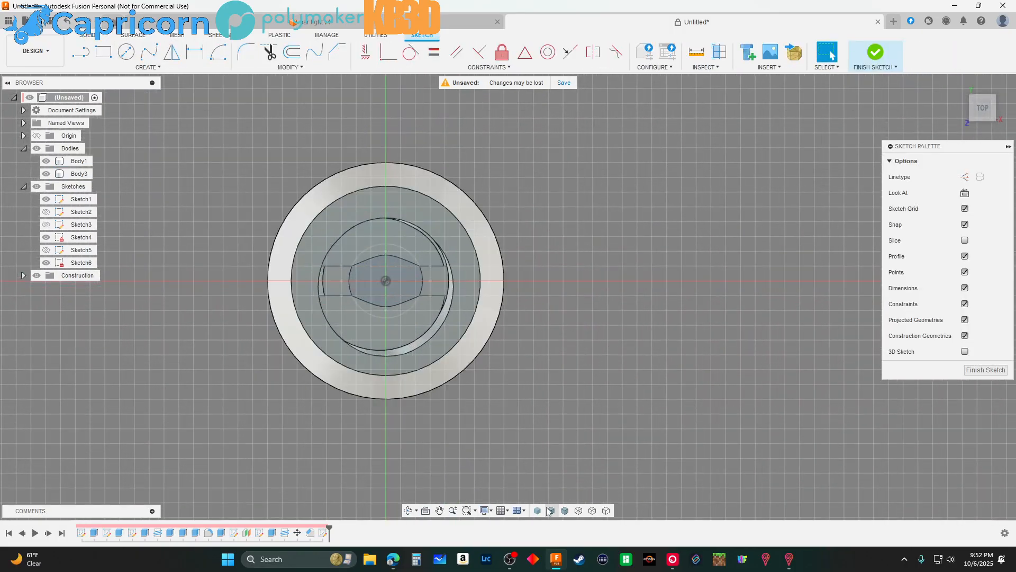
pyautogui.scroll(3, 484, 280)
pyautogui.press('c')
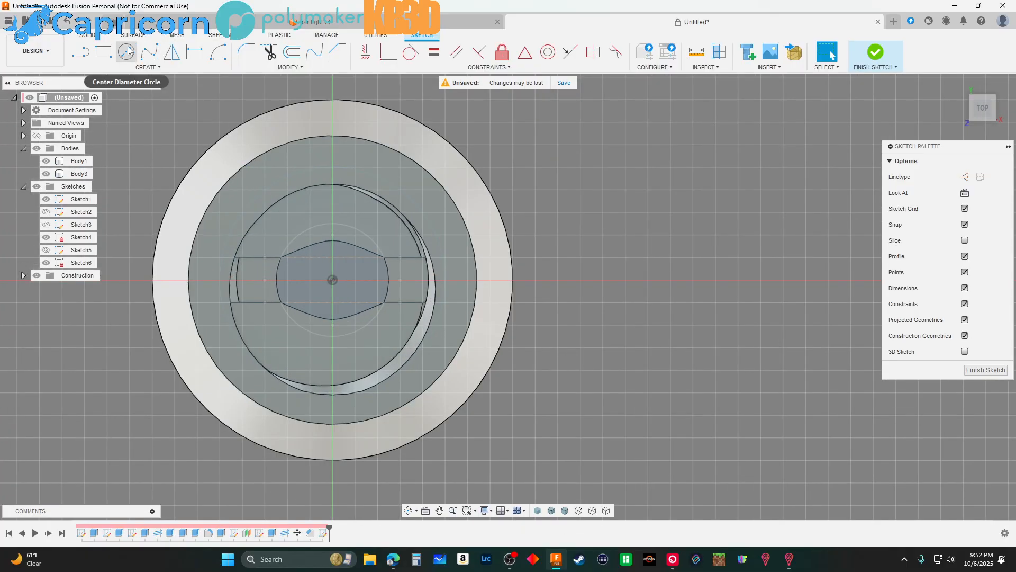
pyautogui.click(513, 280)
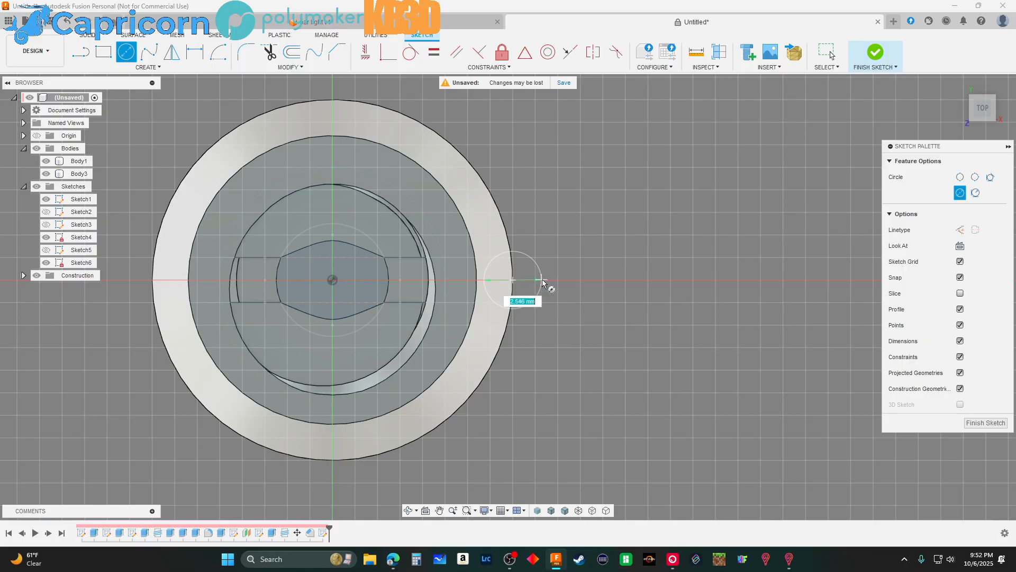
pyautogui.click(538, 280)
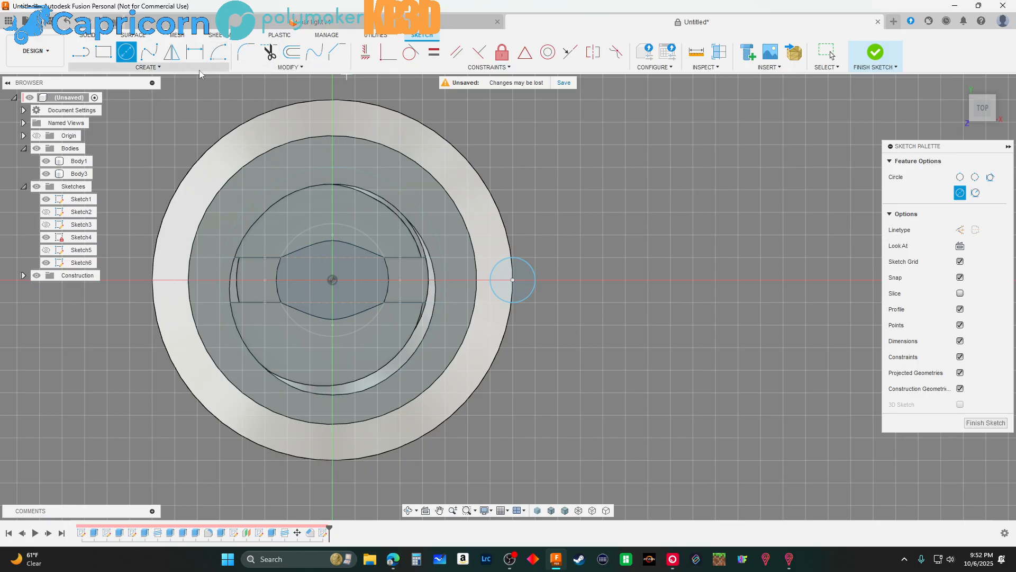
# Pattern the small circle into 12 evenly spaced instances around the full circumference about the sleeve's center, and finish the sketch
pyautogui.click(180, 67)
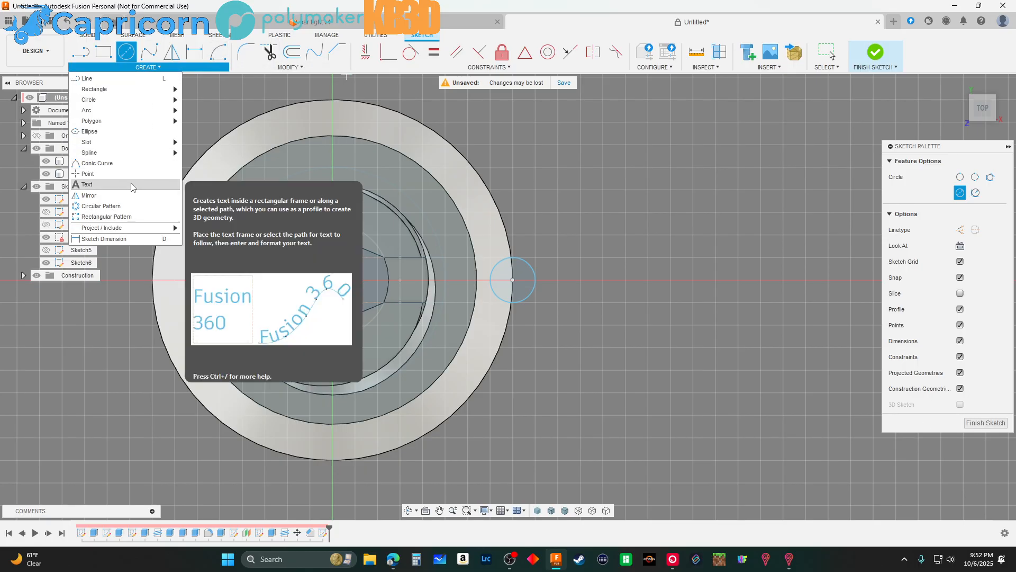
pyautogui.click(125, 207)
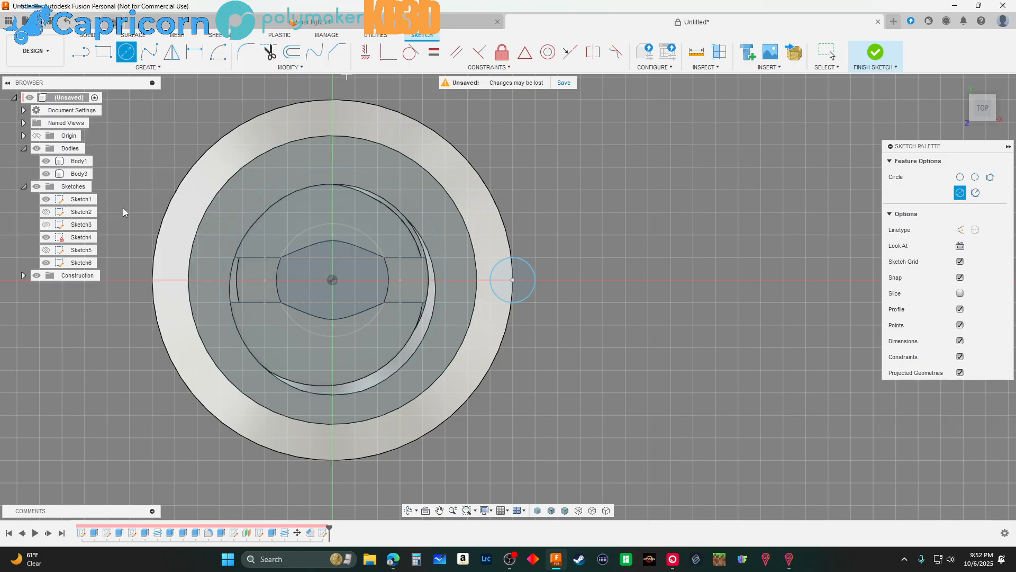
pyautogui.click(533, 295)
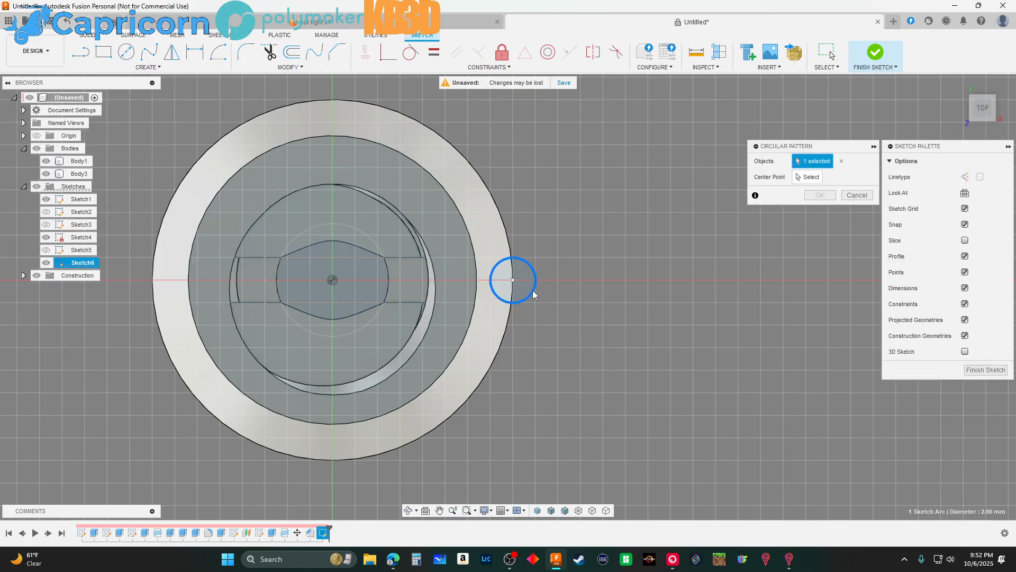
pyautogui.click(807, 177)
pyautogui.click(332, 280)
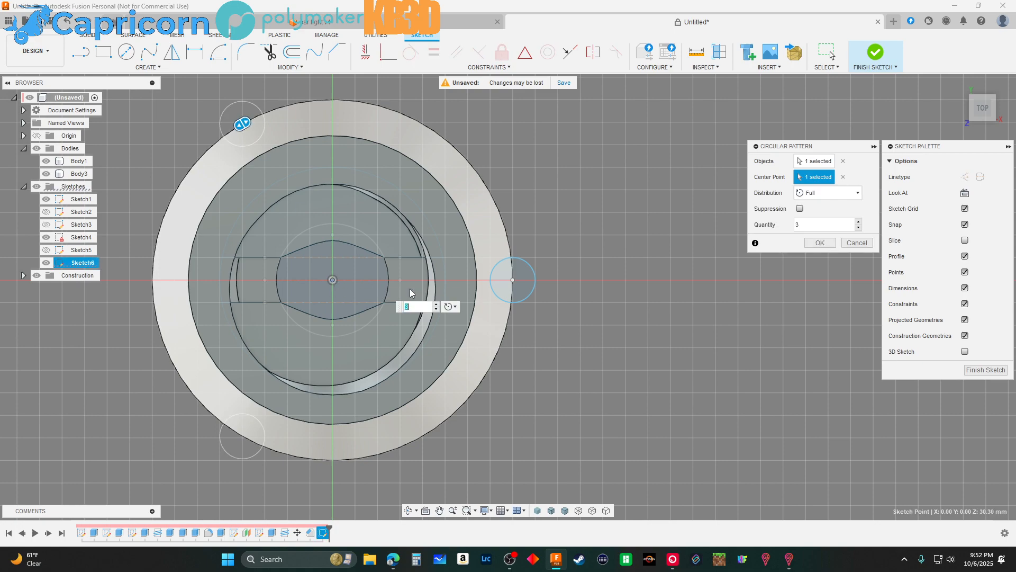
pyautogui.click(858, 222)
pyautogui.click(858, 222)
pyautogui.click(859, 222)
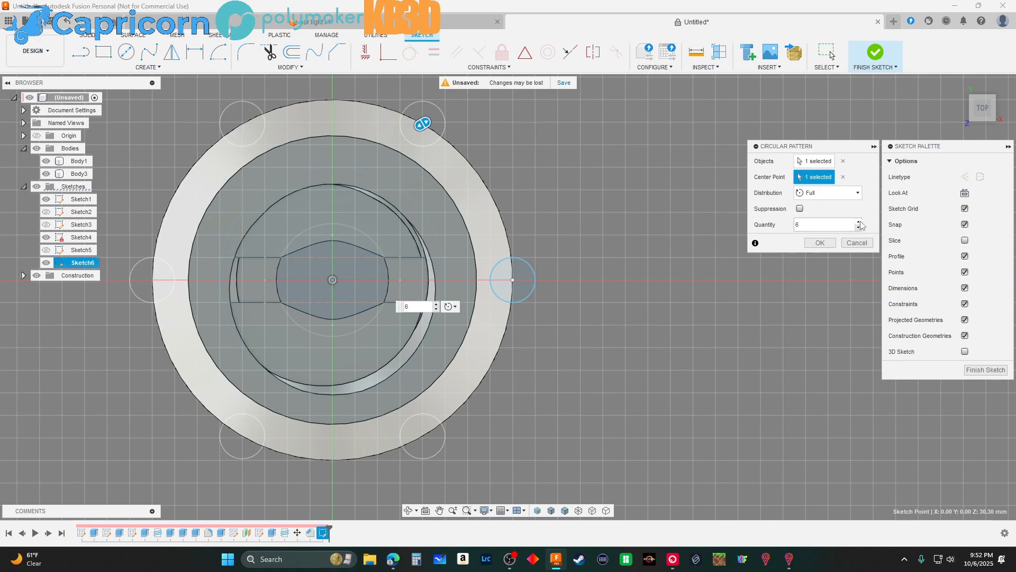
pyautogui.click(859, 222)
pyautogui.click(859, 222)
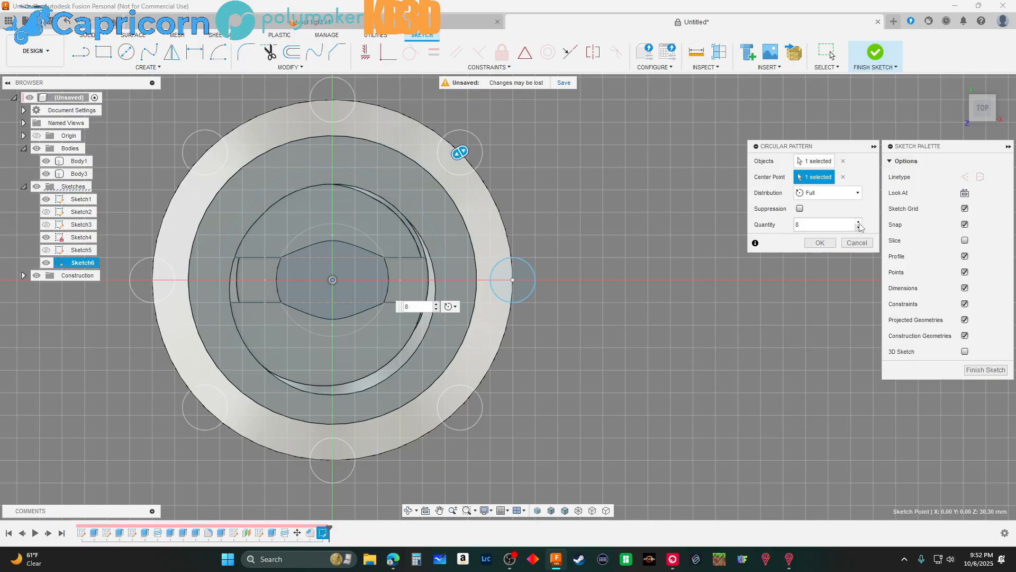
pyautogui.click(859, 222)
pyautogui.click(859, 222)
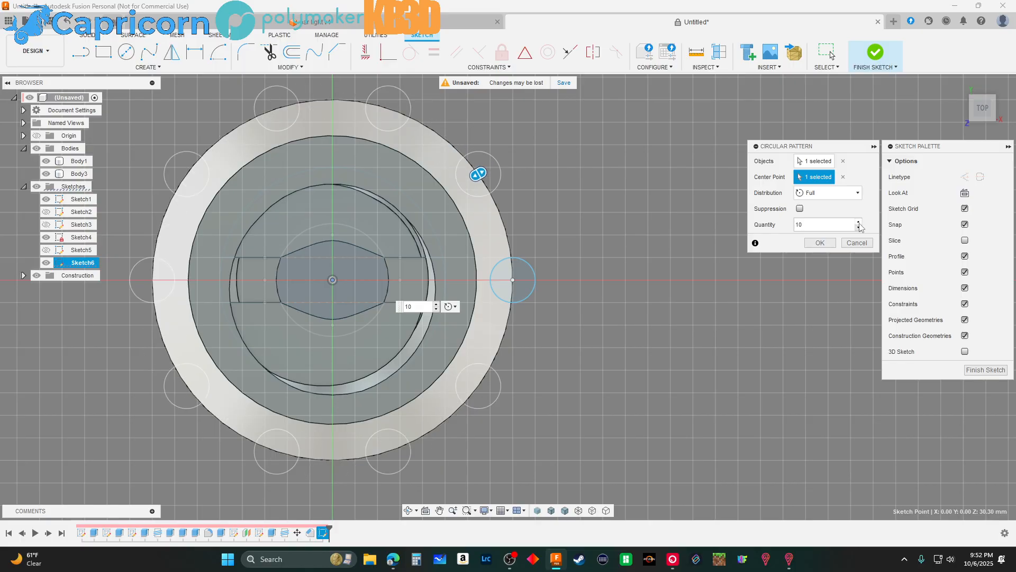
pyautogui.click(859, 222)
pyautogui.click(858, 222)
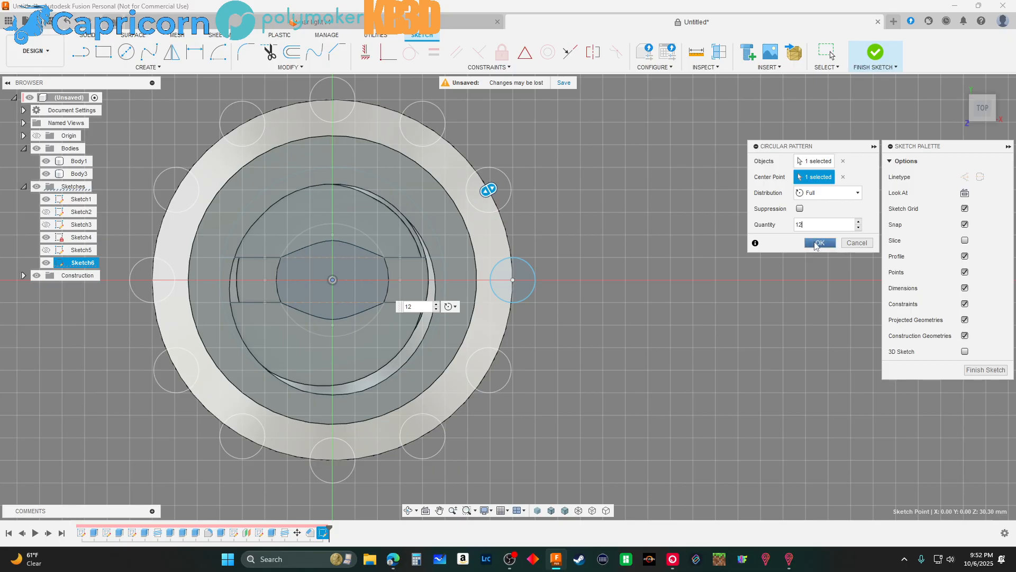
pyautogui.click(816, 244)
pyautogui.keyDown('shift'); pyautogui.moveTo(683, 320); pyautogui.dragTo(691, 277, button='middle'); pyautogui.keyUp('shift')
pyautogui.click(984, 370)
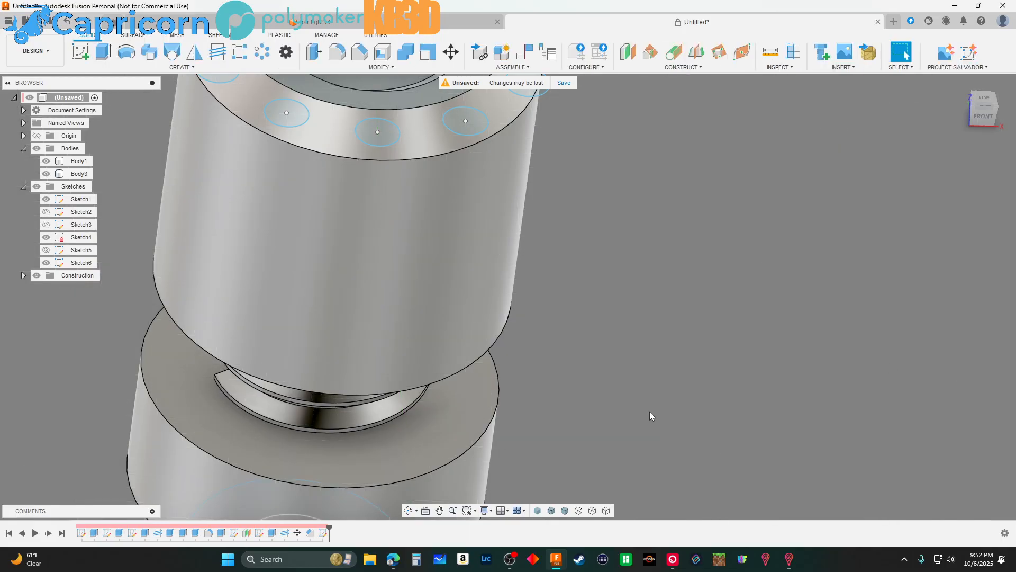
# Extrude all twelve patterned circles as a 16 mm cut along the sleeve toward the bolt head to form grip grooves
pyautogui.click(103, 51)
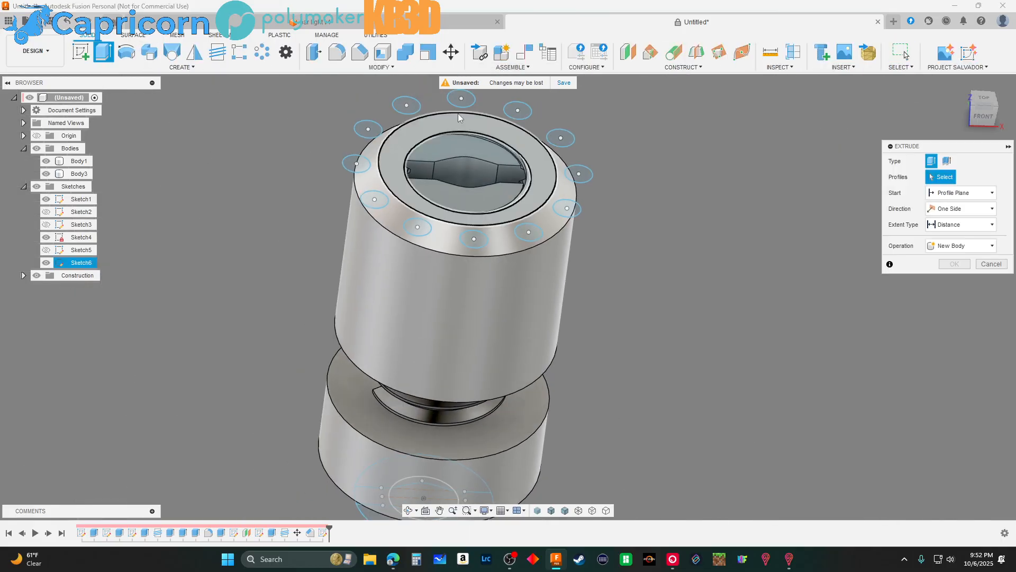
pyautogui.click(461, 99)
pyautogui.click(406, 105)
pyautogui.click(378, 134)
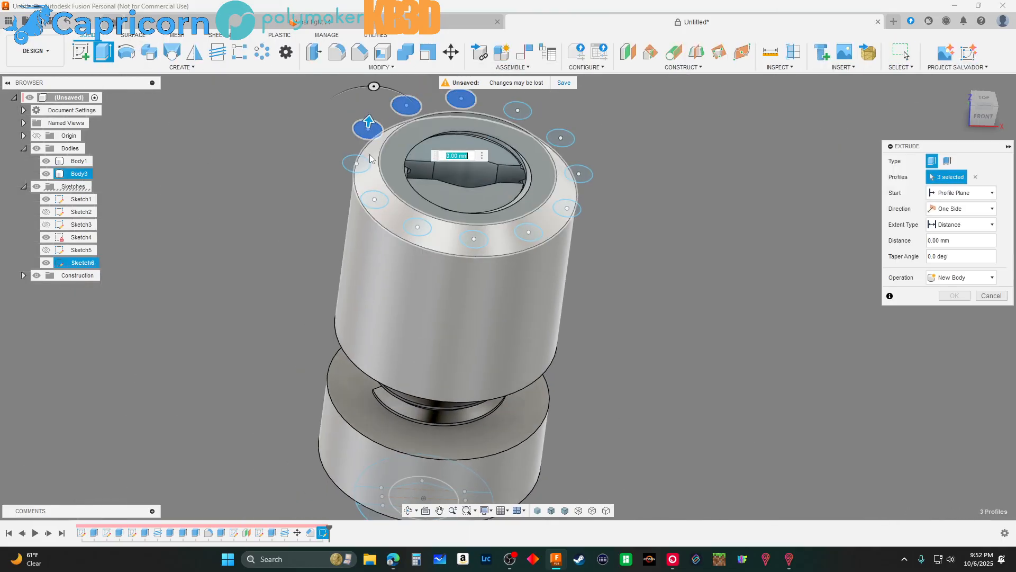
pyautogui.click(357, 166)
pyautogui.click(374, 201)
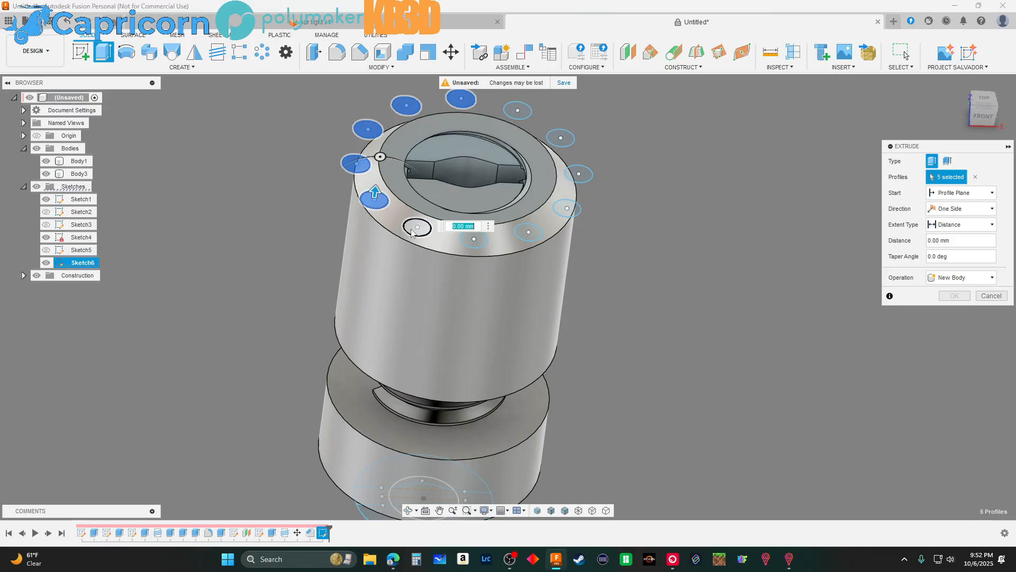
pyautogui.click(417, 228)
pyautogui.click(474, 239)
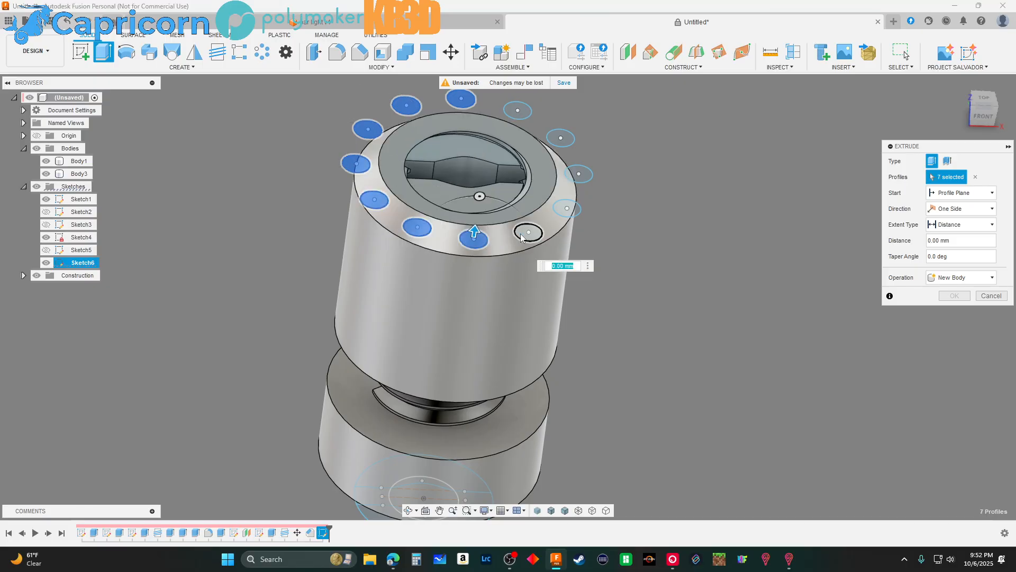
pyautogui.click(528, 233)
pyautogui.click(571, 210)
pyautogui.click(579, 174)
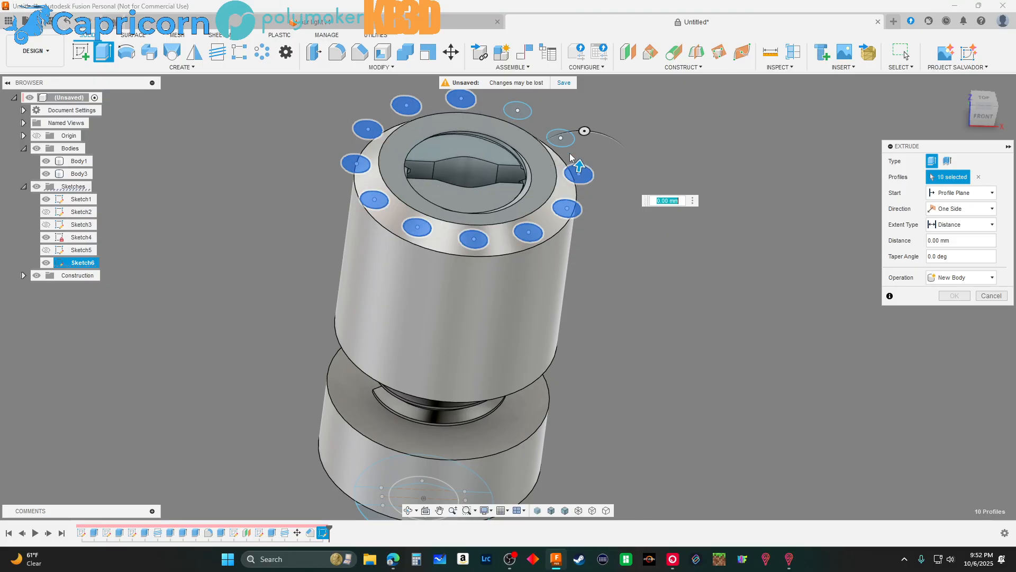
pyautogui.click(560, 138)
pyautogui.click(519, 112)
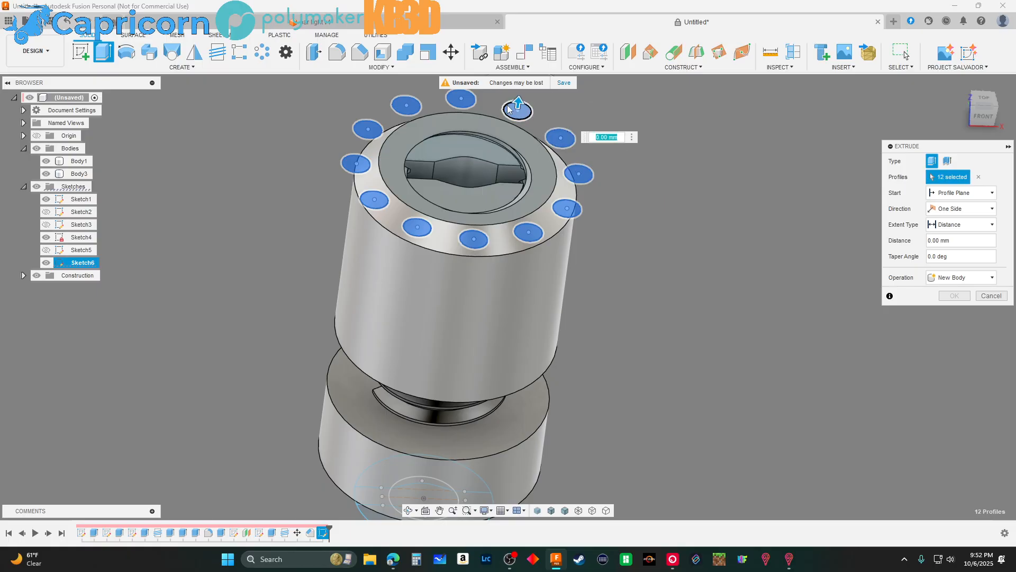
pyautogui.moveTo(518, 101); pyautogui.dragTo(615, 350)
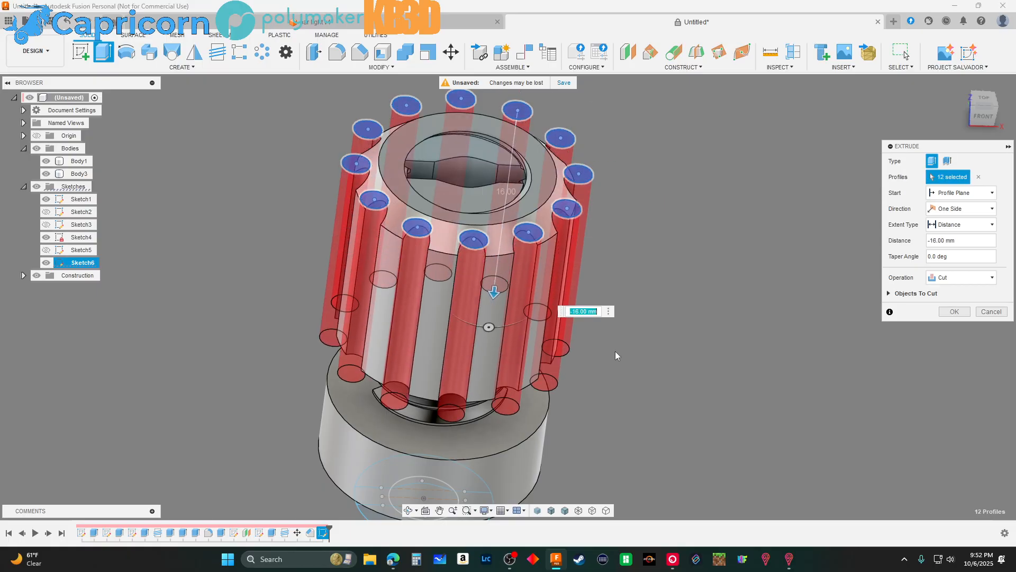
pyautogui.keyDown('shift'); pyautogui.moveTo(615, 351); pyautogui.dragTo(654, 347, button='middle'); pyautogui.keyUp('shift')
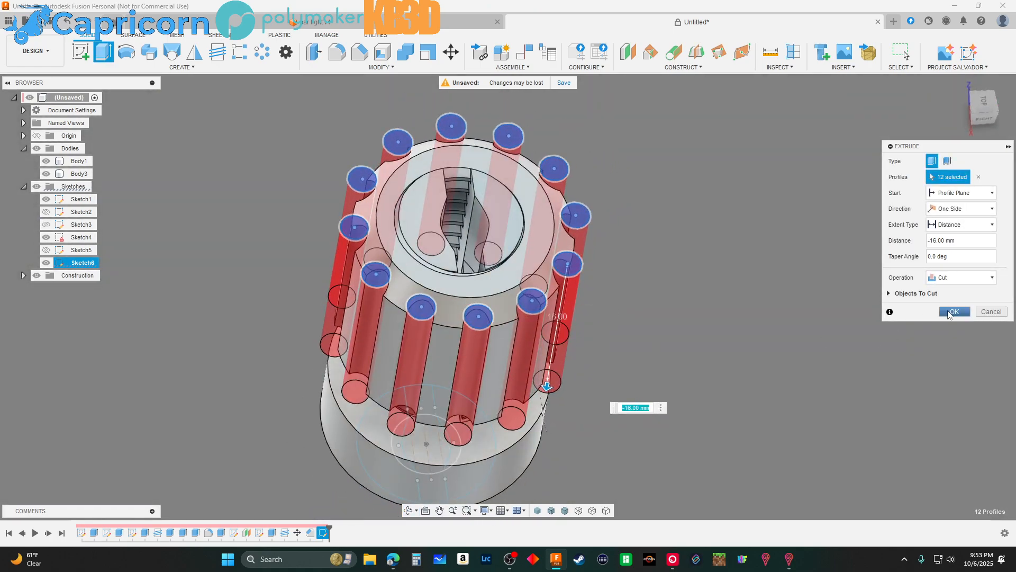
pyautogui.click(953, 312)
# Fillet all 24 long edges of the twelve grip grooves around the nut with a 1.1 mm constant radius
pyautogui.keyDown('shift'); pyautogui.moveTo(761, 253); pyautogui.dragTo(772, 275, button='middle'); pyautogui.keyUp('shift')
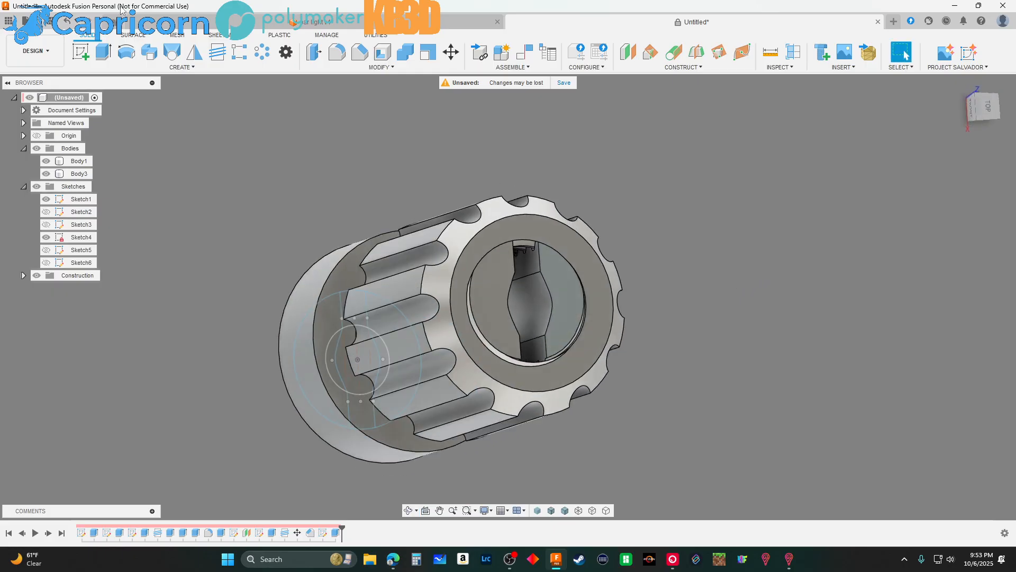
pyautogui.click(337, 51)
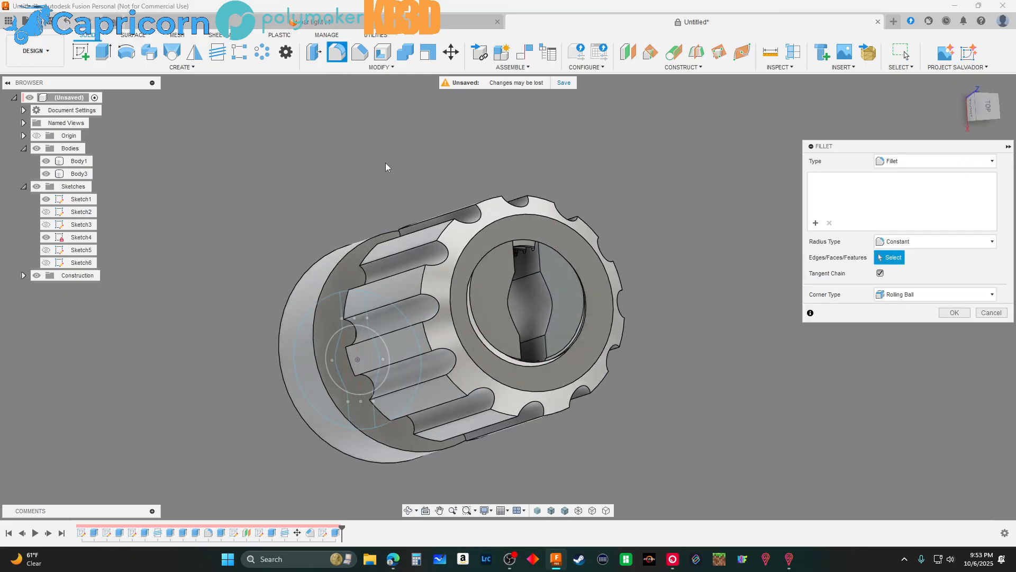
pyautogui.click(424, 237)
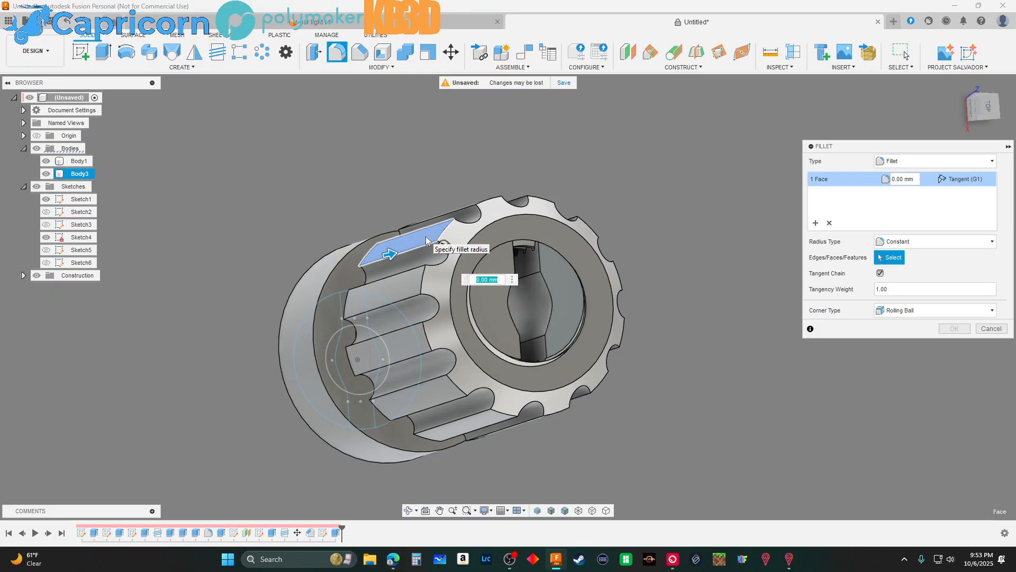
pyautogui.click(427, 241)
pyautogui.click(422, 253)
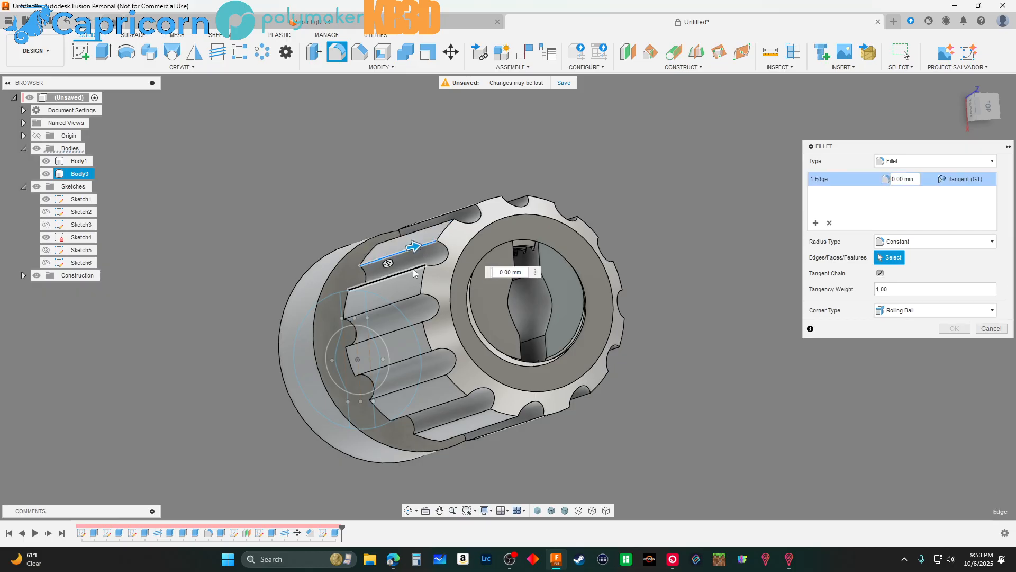
pyautogui.click(382, 279)
pyautogui.click(372, 311)
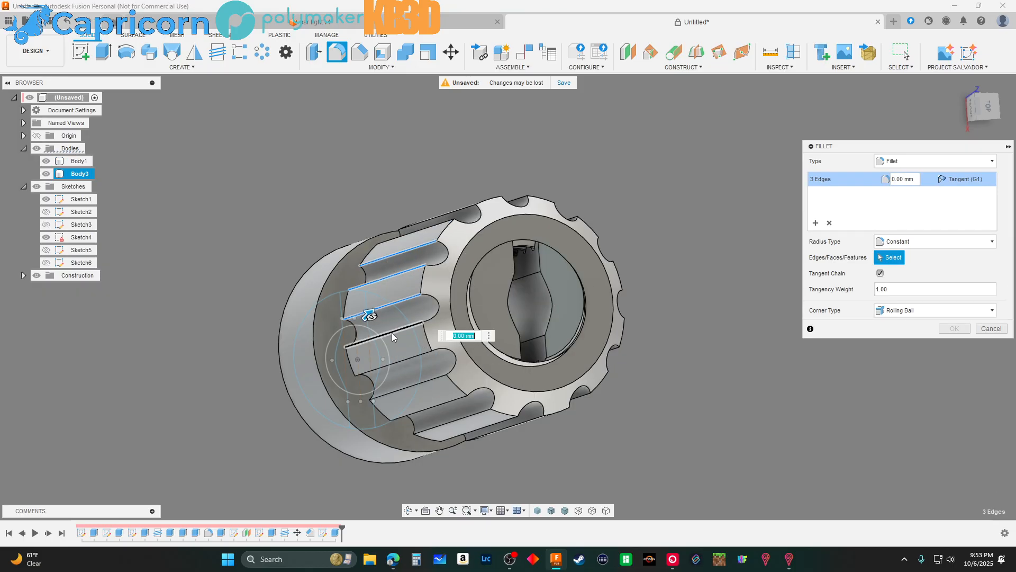
pyautogui.click(392, 332)
pyautogui.click(394, 364)
pyautogui.click(397, 367)
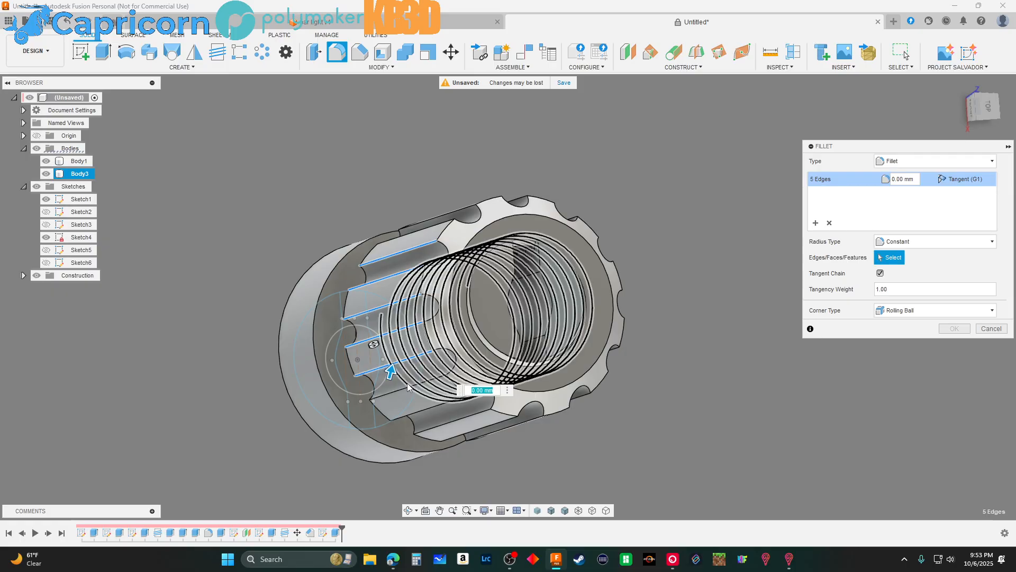
pyautogui.click(422, 408)
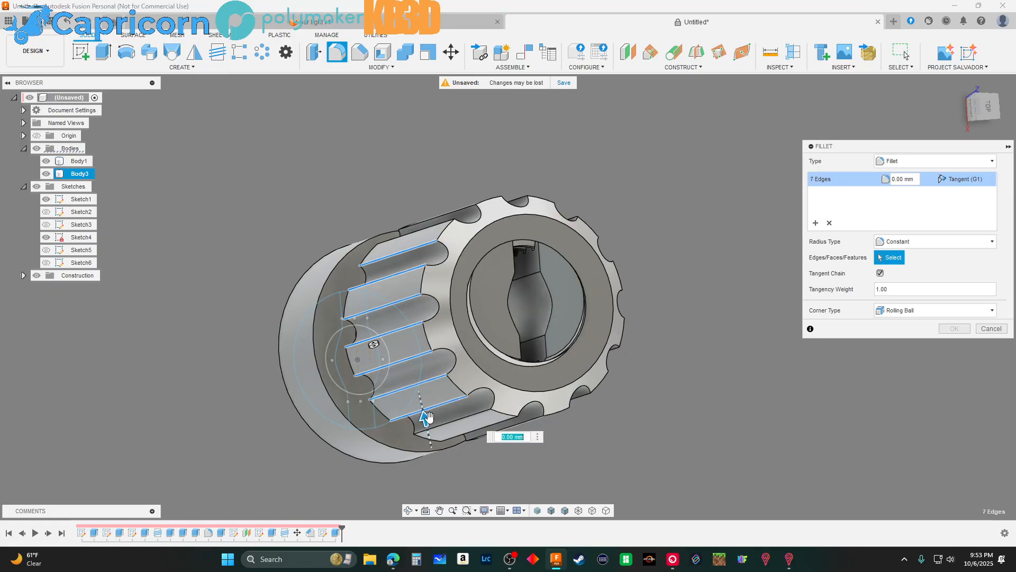
pyautogui.click(436, 425)
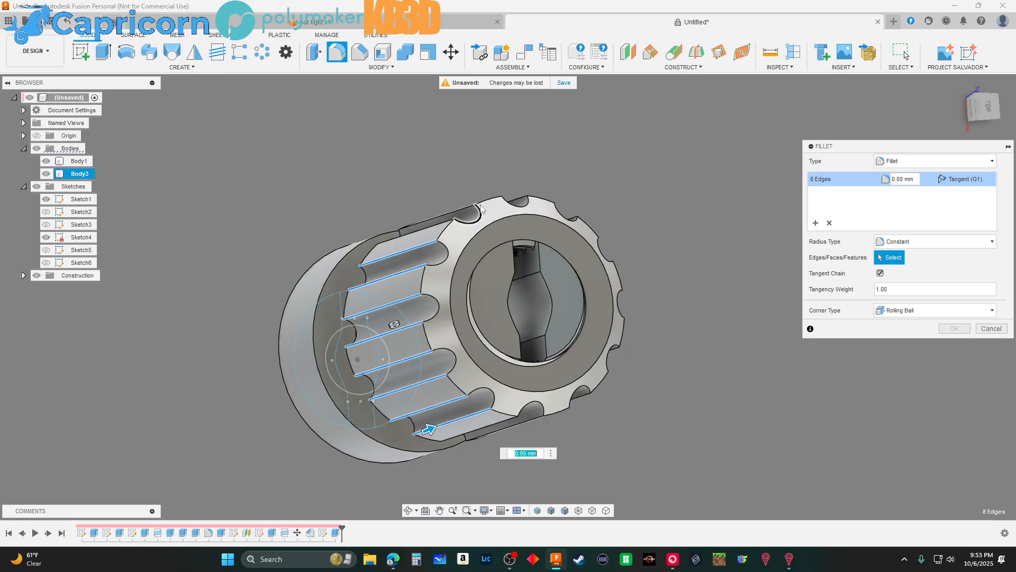
pyautogui.click(438, 224)
pyautogui.click(450, 213)
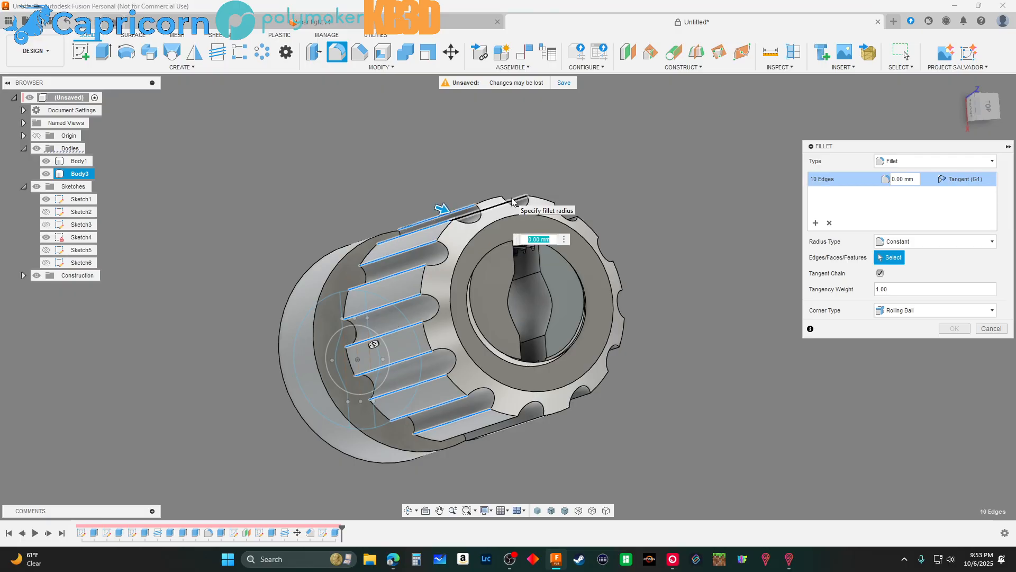
pyautogui.click(512, 201)
pyautogui.click(564, 222)
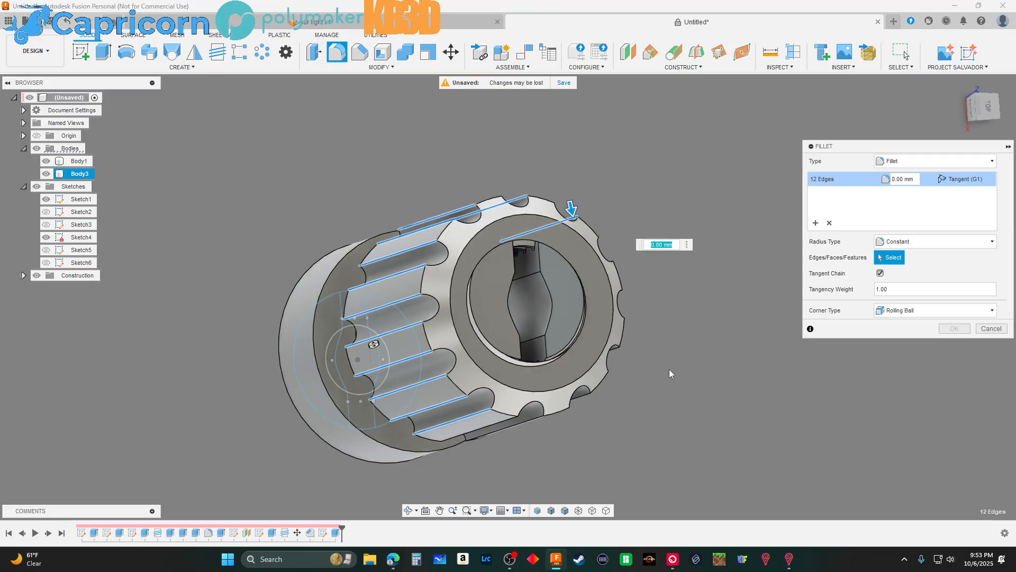
pyautogui.keyDown('shift'); pyautogui.moveTo(669, 369); pyautogui.dragTo(571, 272, button='middle'); pyautogui.keyUp('shift')
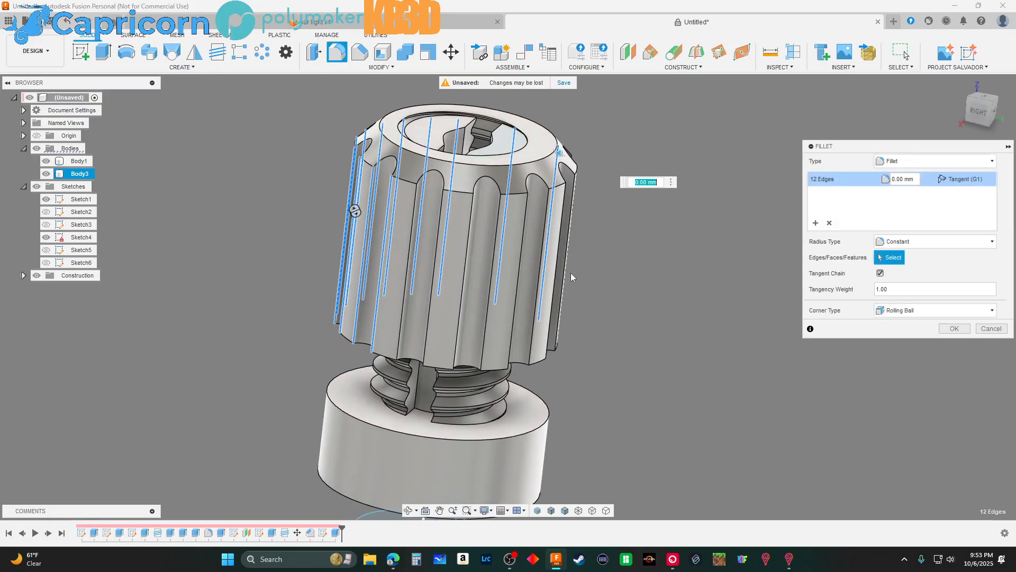
pyautogui.click(408, 343)
pyautogui.click(454, 343)
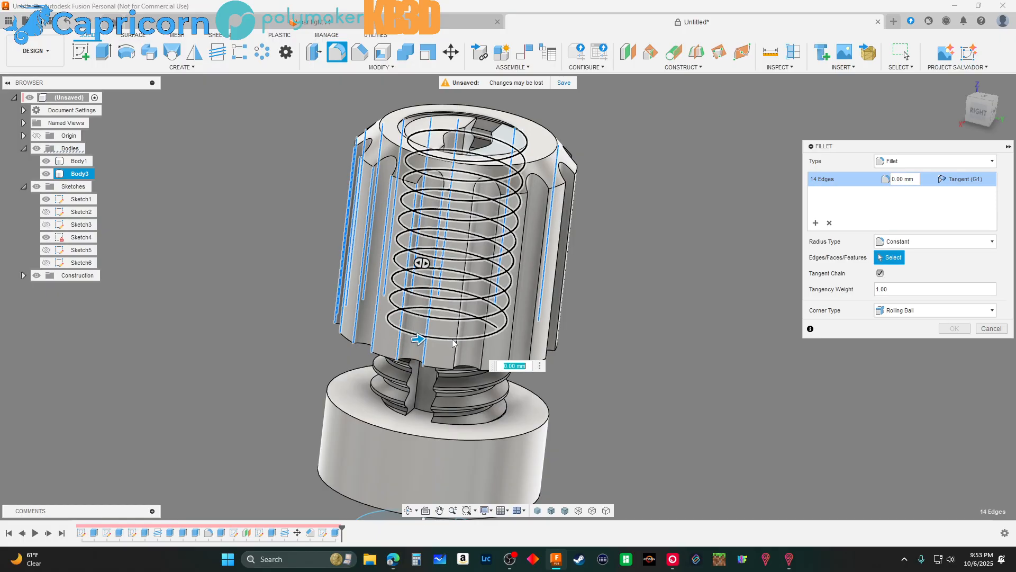
pyautogui.click(482, 348)
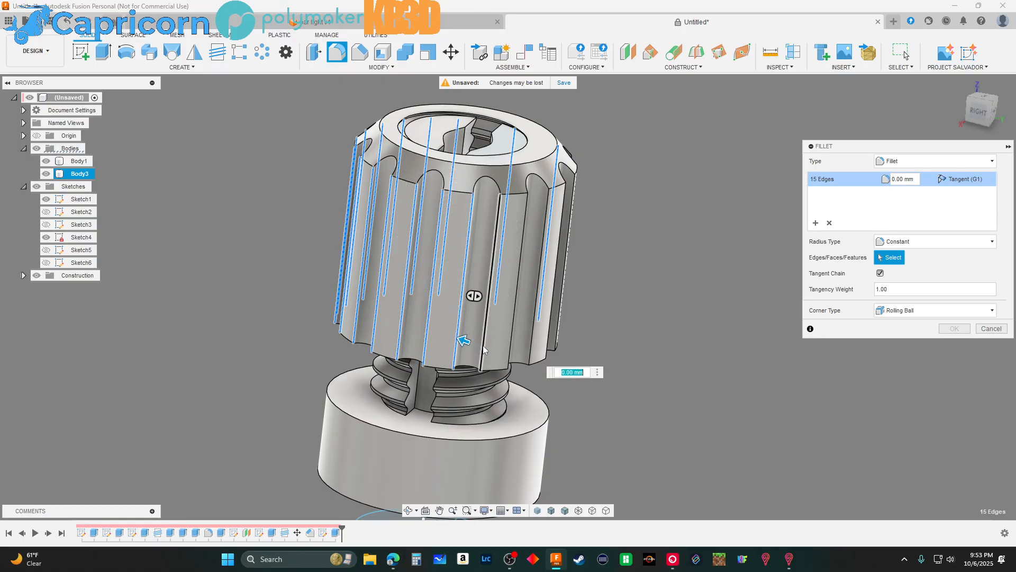
pyautogui.click(483, 347)
pyautogui.click(510, 348)
pyautogui.click(531, 347)
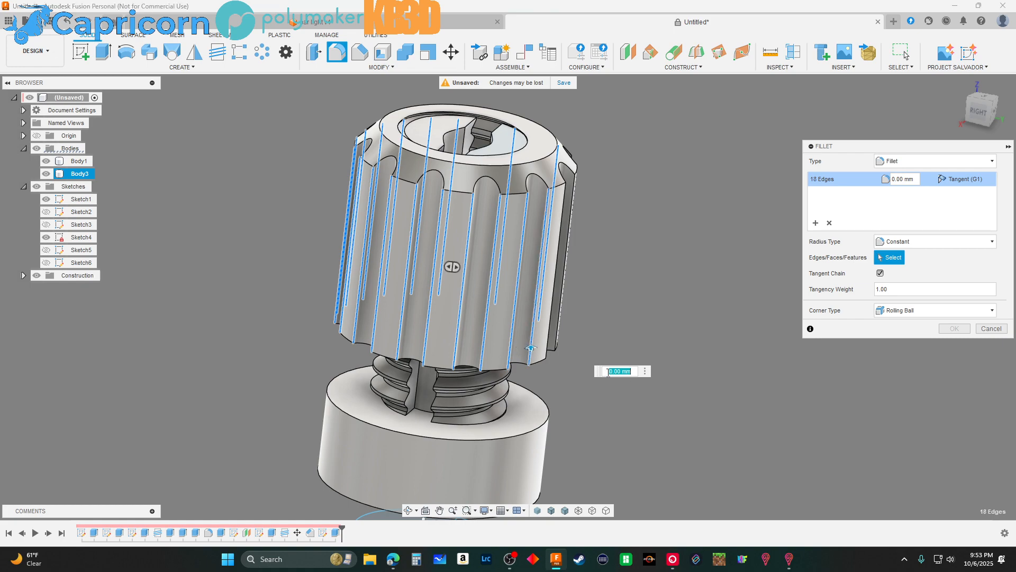
pyautogui.keyDown('shift'); pyautogui.moveTo(608, 372); pyautogui.dragTo(473, 344, button='middle'); pyautogui.keyUp('shift')
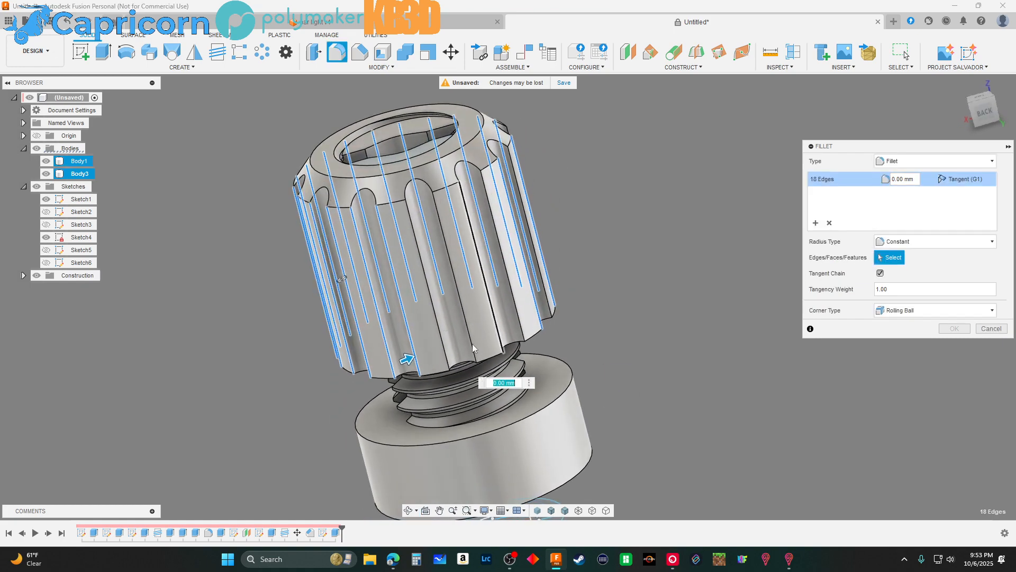
pyautogui.click(446, 360)
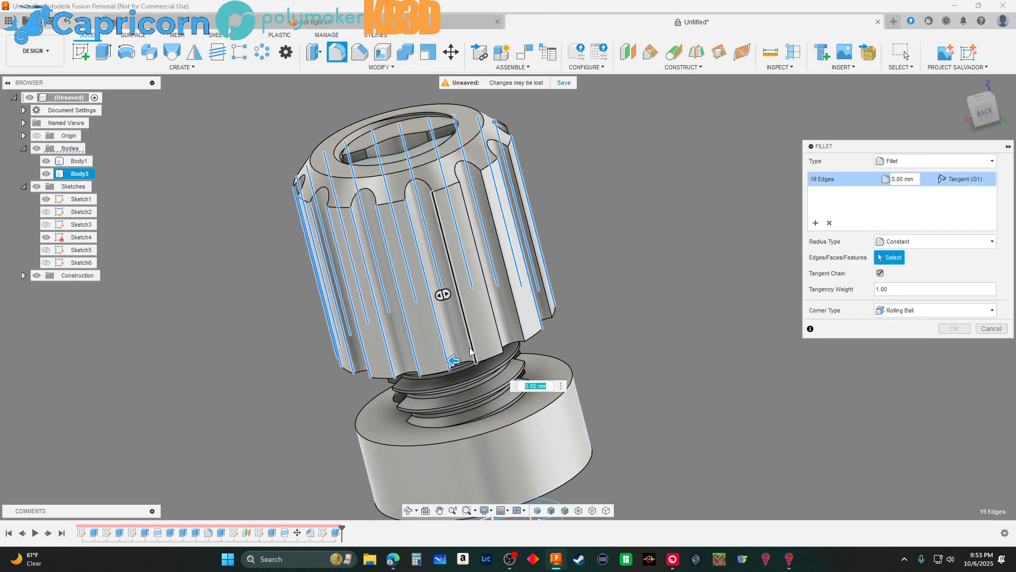
pyautogui.click(472, 348)
pyautogui.click(498, 337)
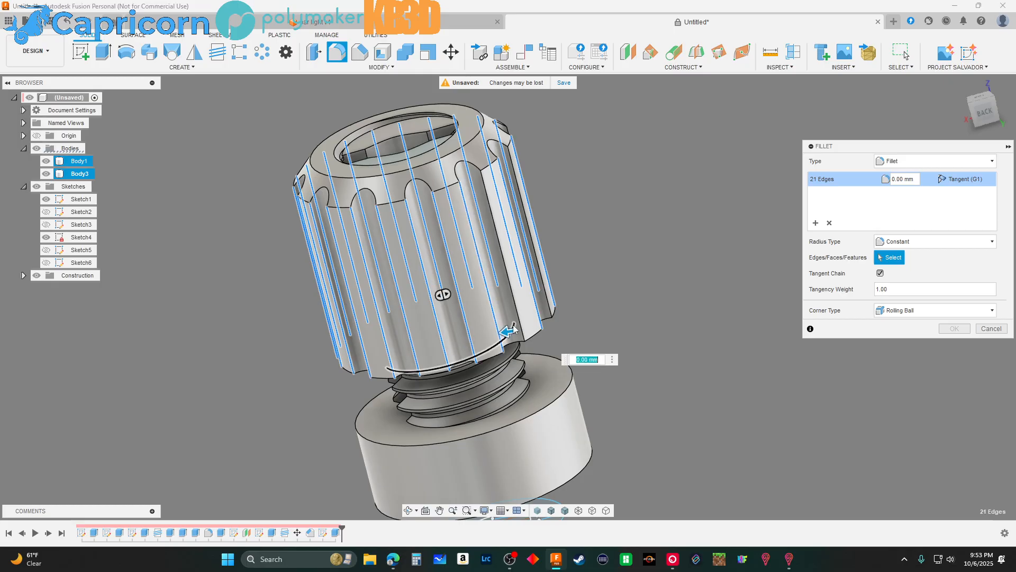
pyautogui.click(519, 325)
pyautogui.keyDown('shift'); pyautogui.moveTo(686, 376); pyautogui.dragTo(628, 346, button='middle'); pyautogui.keyUp('shift')
pyautogui.click(467, 207)
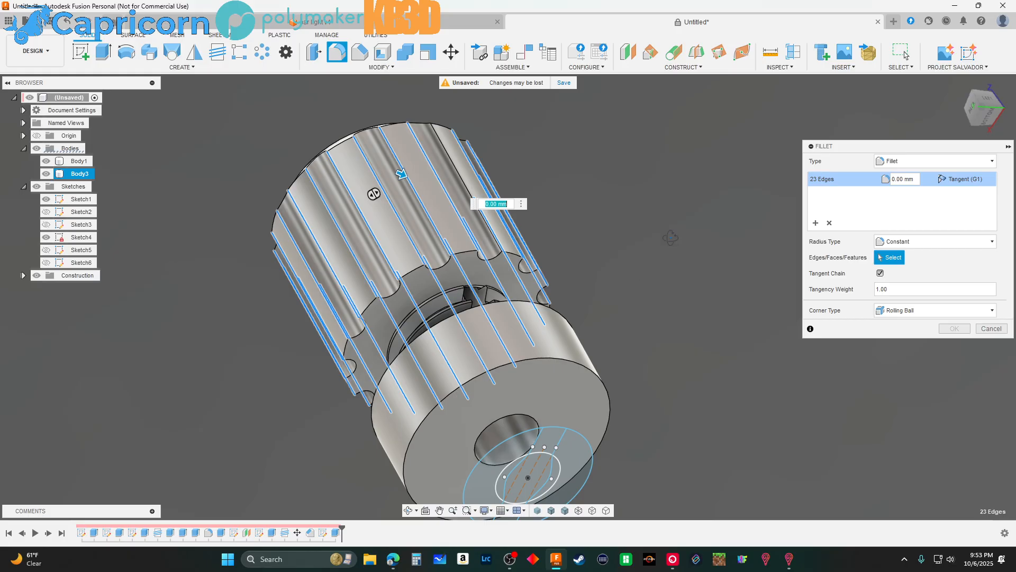
pyautogui.keyDown('shift'); pyautogui.moveTo(659, 279); pyautogui.dragTo(635, 256, button='middle'); pyautogui.keyUp('shift')
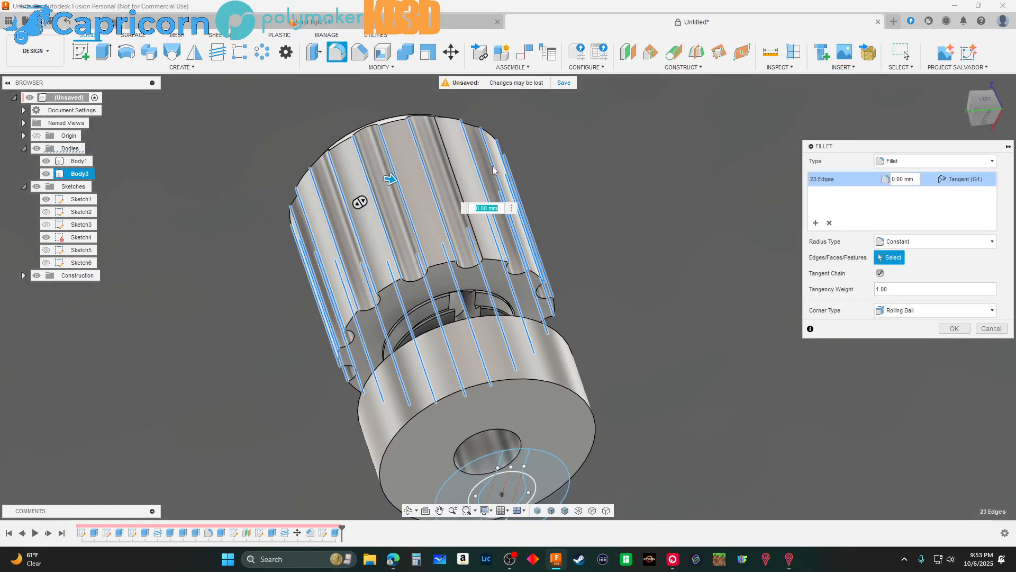
pyautogui.click(448, 160)
pyautogui.keyDown('shift'); pyautogui.moveTo(615, 182); pyautogui.dragTo(363, 205, button='middle'); pyautogui.keyUp('shift')
pyautogui.moveTo(328, 203); pyautogui.dragTo(334, 214)
pyautogui.keyDown('shift'); pyautogui.moveTo(655, 238); pyautogui.dragTo(636, 257, button='middle'); pyautogui.keyUp('shift')
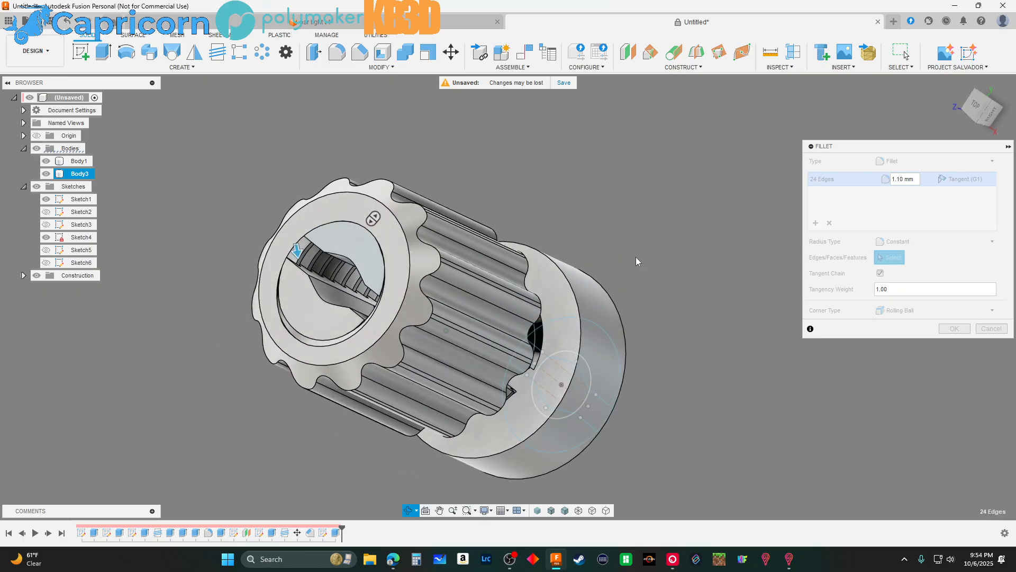
pyautogui.click(939, 329)
# Save the design under the name wiregrom in Admin Project
pyautogui.keyDown('shift'); pyautogui.moveTo(736, 240); pyautogui.dragTo(732, 186, button='middle'); pyautogui.keyUp('shift')
pyautogui.scroll(-3, 723, 186)
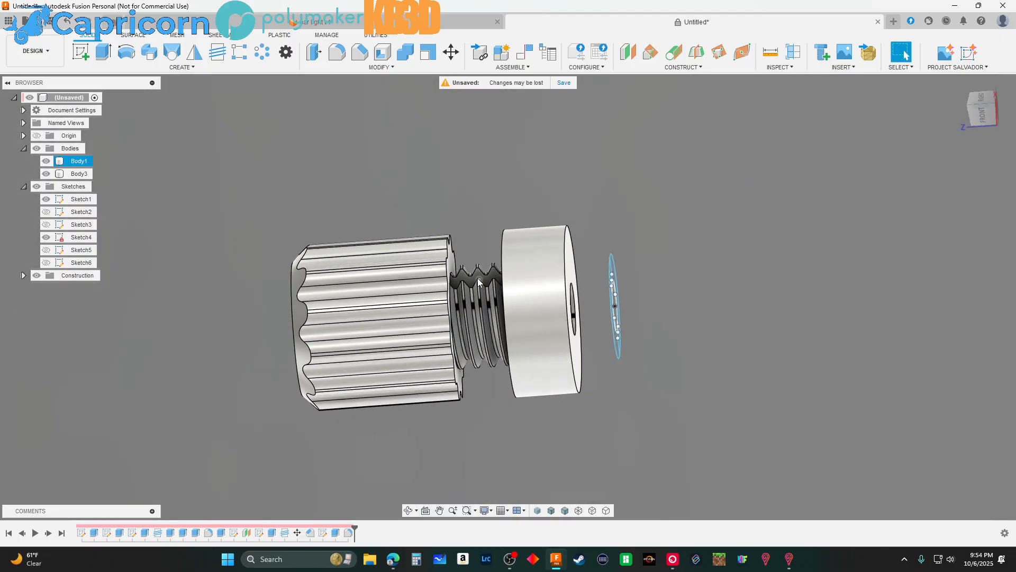
pyautogui.keyDown('shift'); pyautogui.moveTo(718, 194); pyautogui.dragTo(743, 196, button='middle'); pyautogui.keyUp('shift')
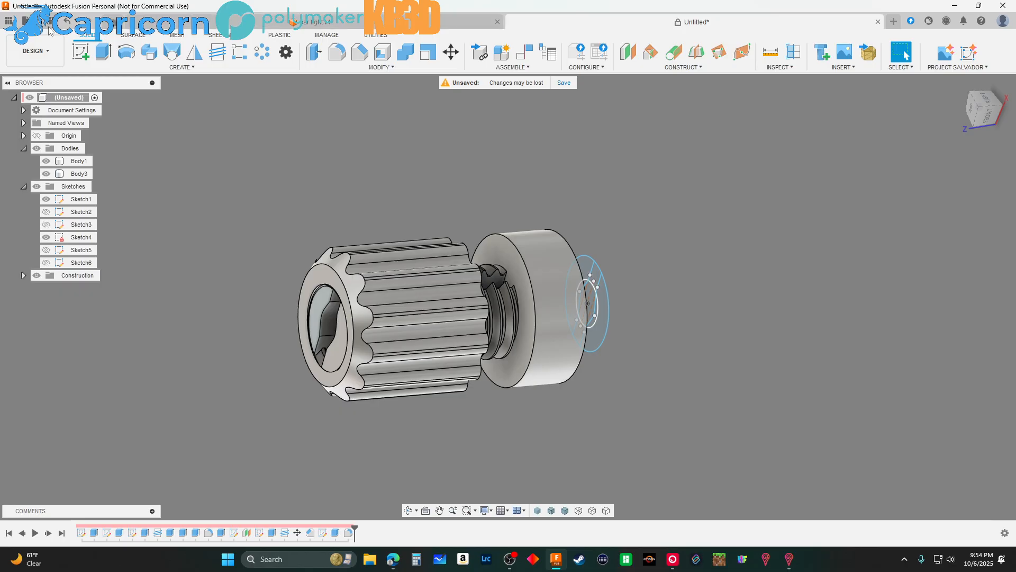
pyautogui.hotkey('ctrl', 's')
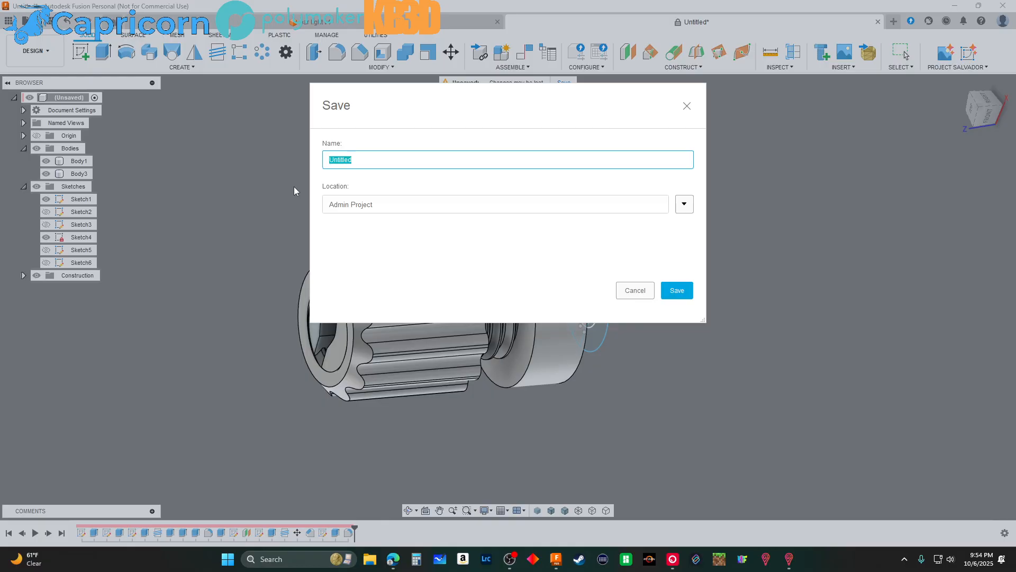
pyautogui.write('wiregrom')
pyautogui.click(683, 290)
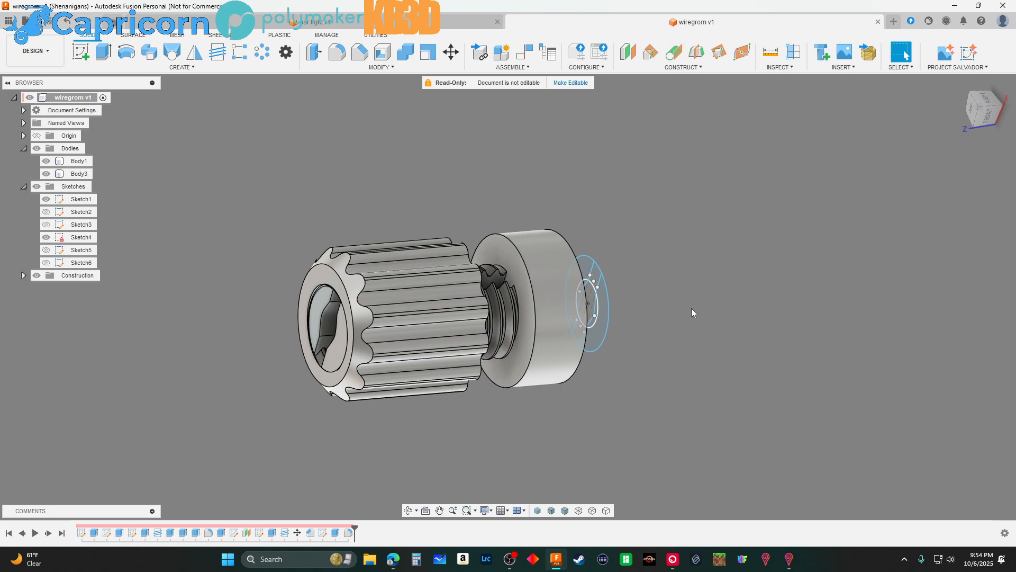
# Move the grooved nut body 2.3 mm along Z toward the bolt head
pyautogui.moveTo(691, 309)
pyautogui.keyDown('shift'); pyautogui.mouseDown(button='middle')
pyautogui.moveTo(662, 298)
pyautogui.moveTo(714, 290)
pyautogui.moveTo(687, 293)
pyautogui.moveTo(691, 299)
pyautogui.mouseUp(button='middle'); pyautogui.keyUp('shift')
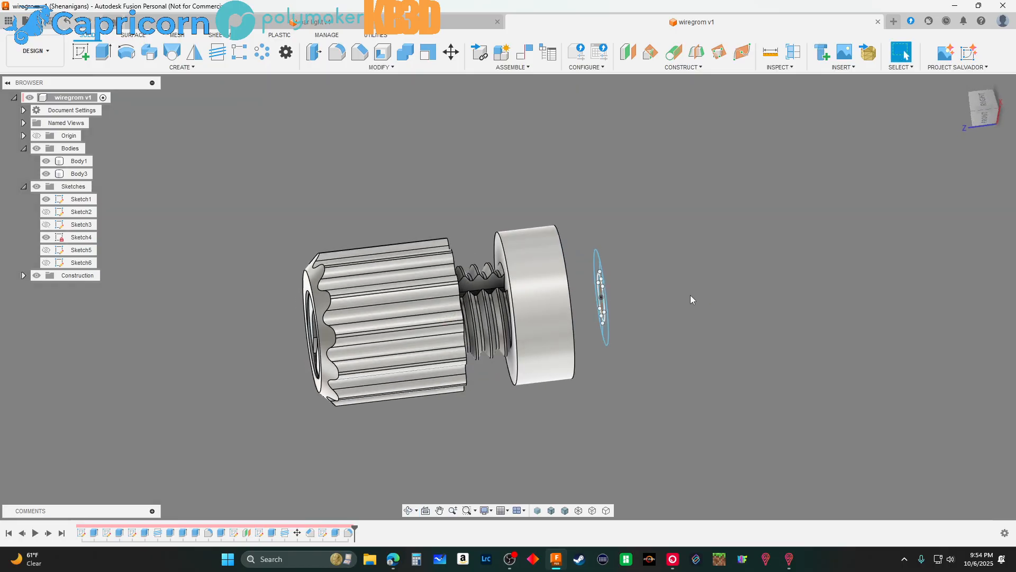
pyautogui.keyDown('shift'); pyautogui.moveTo(739, 302); pyautogui.dragTo(722, 297, button='middle'); pyautogui.keyUp('shift')
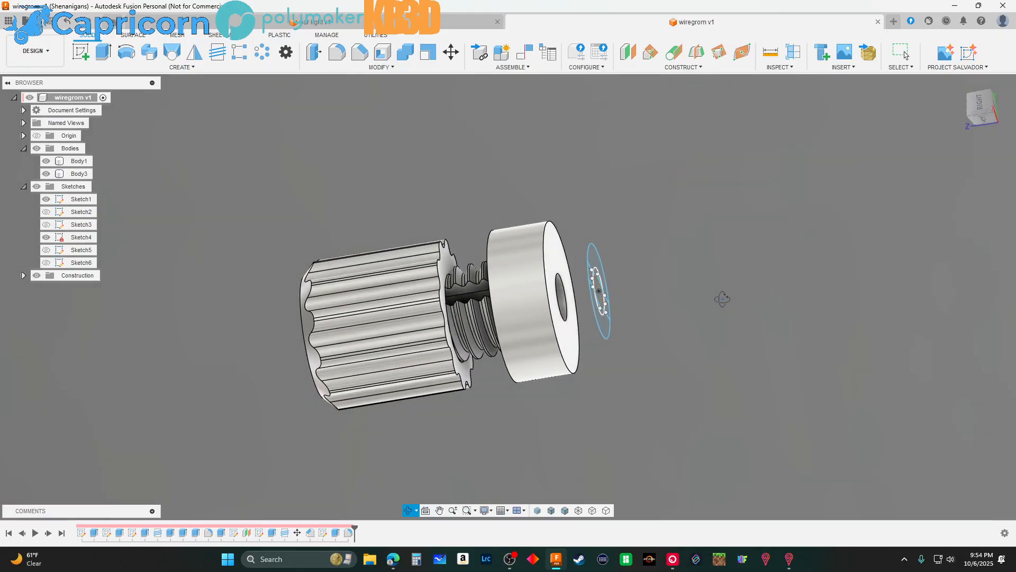
pyautogui.click(982, 103)
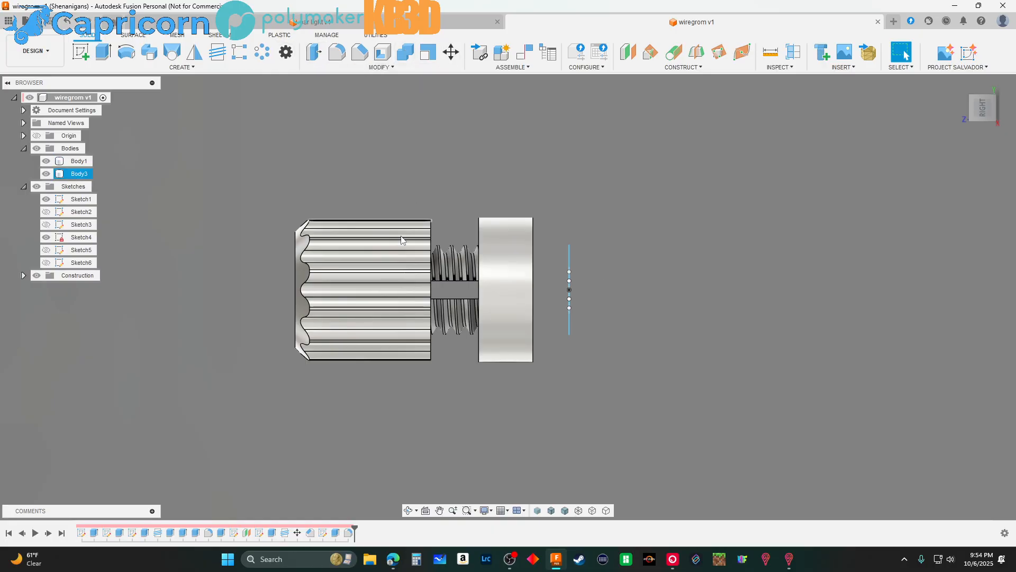
pyautogui.click(450, 51)
pyautogui.click(348, 253)
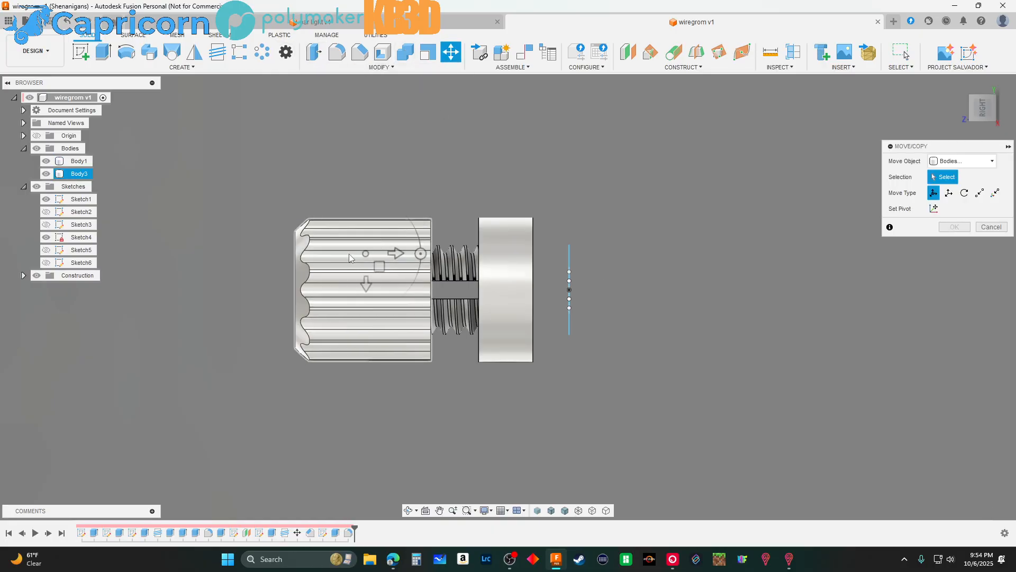
pyautogui.scroll(3, 394, 255)
pyautogui.moveTo(378, 258); pyautogui.dragTo(458, 260)
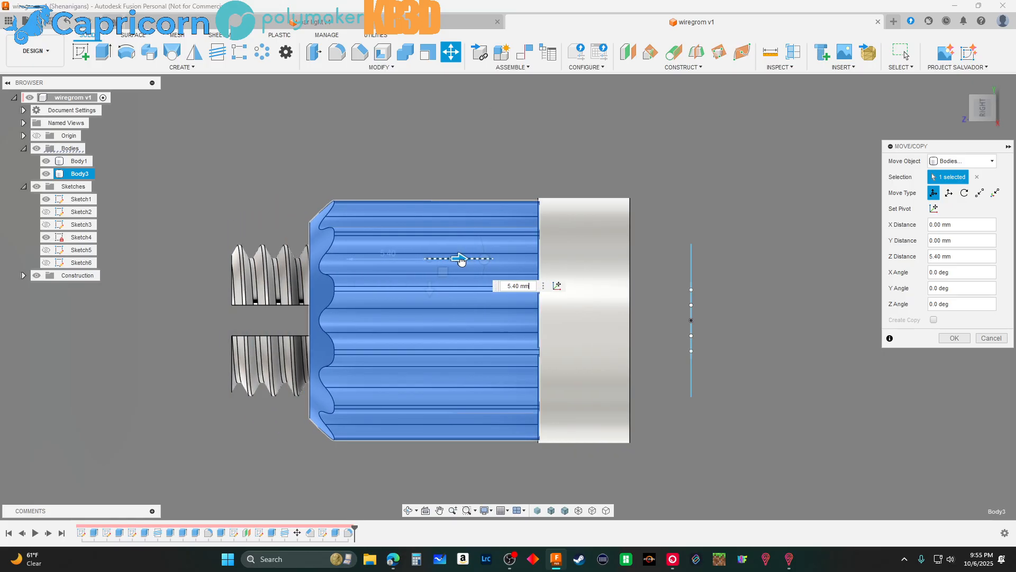
pyautogui.click(505, 284)
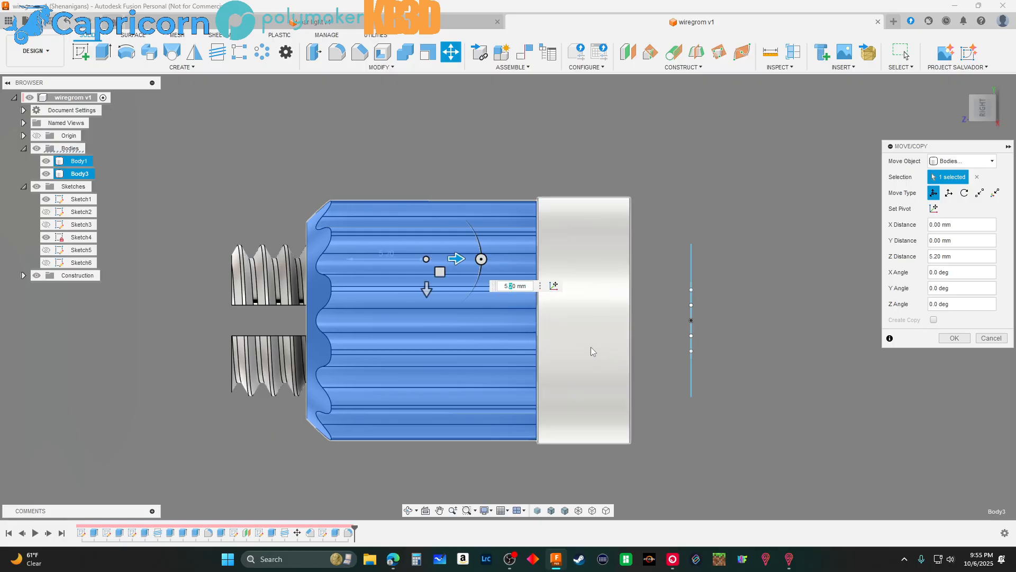
pyautogui.write('3')
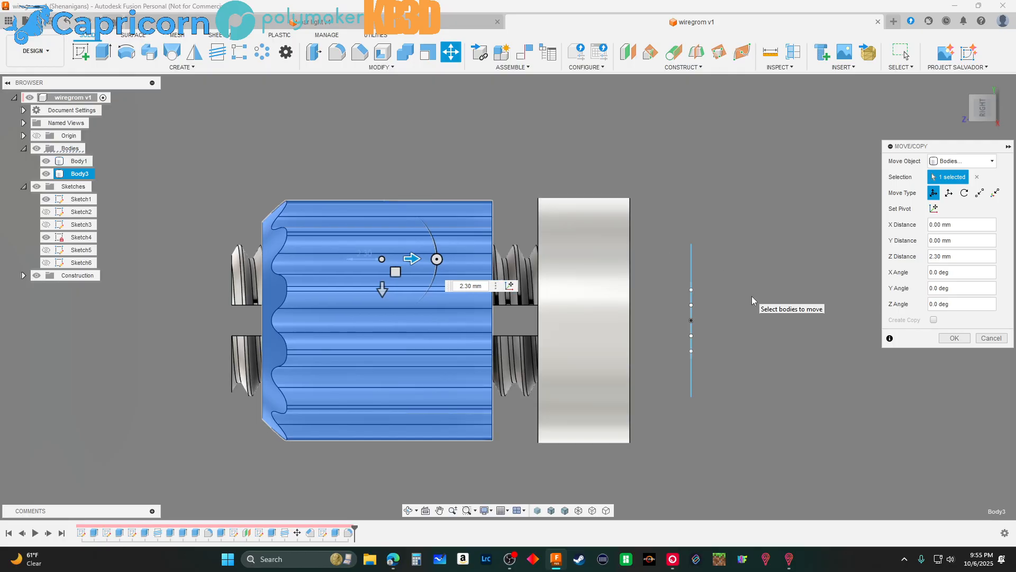
pyautogui.keyDown('shift'); pyautogui.moveTo(751, 298); pyautogui.dragTo(755, 306, button='middle'); pyautogui.keyUp('shift')
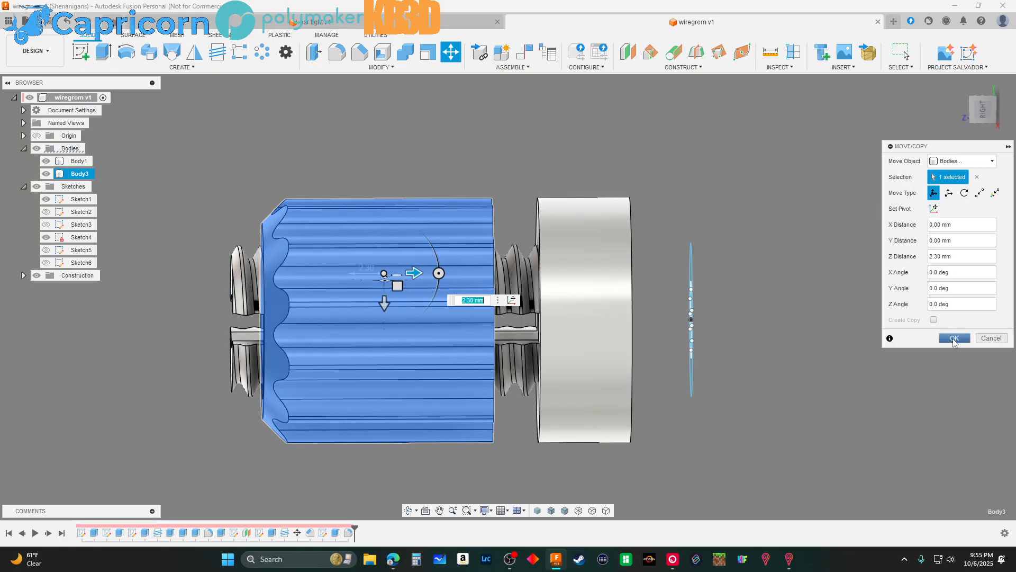
pyautogui.click(955, 339)
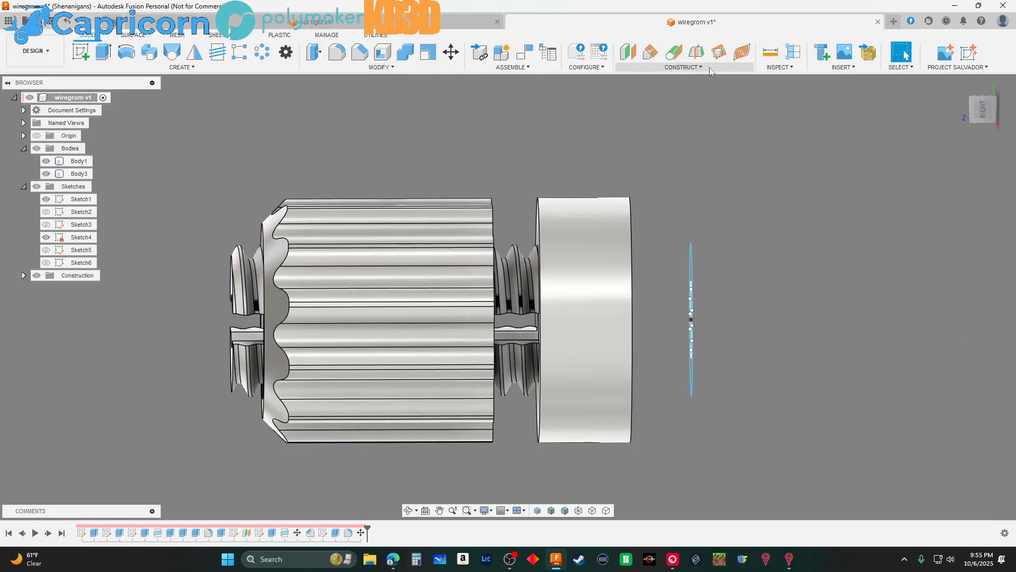
# Create a section analysis through the bolt and nut on the YZ plane and examine how their threads mesh
pyautogui.click(793, 53)
pyautogui.click(657, 285)
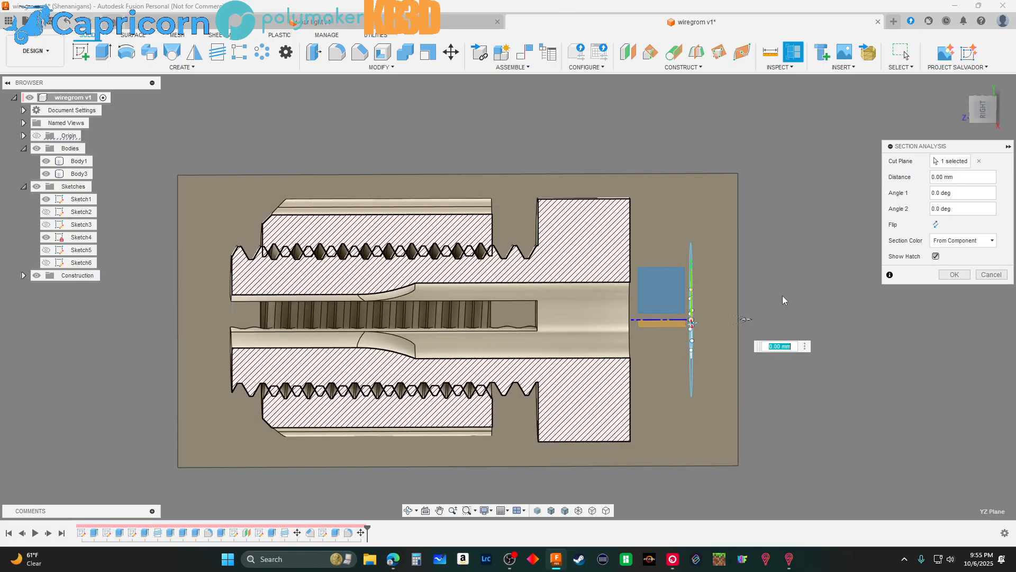
pyautogui.scroll(3, 468, 287)
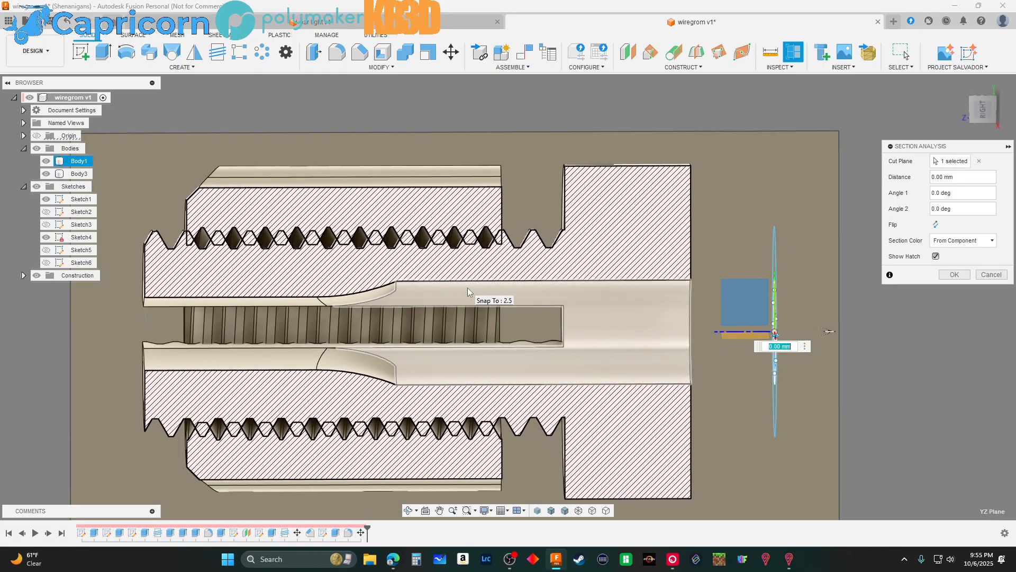
pyautogui.scroll(5, 417, 269)
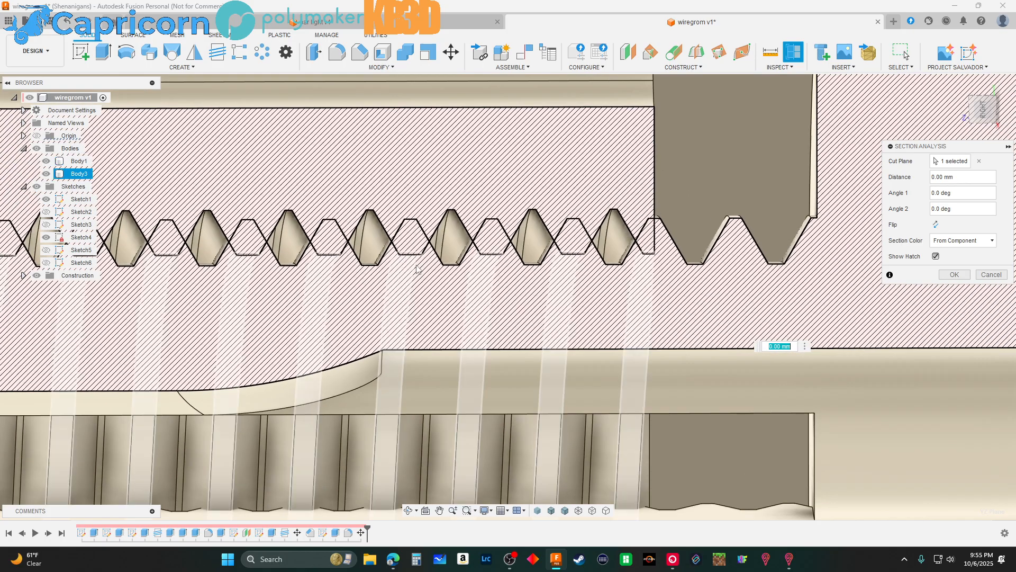
pyautogui.scroll(4, 439, 239)
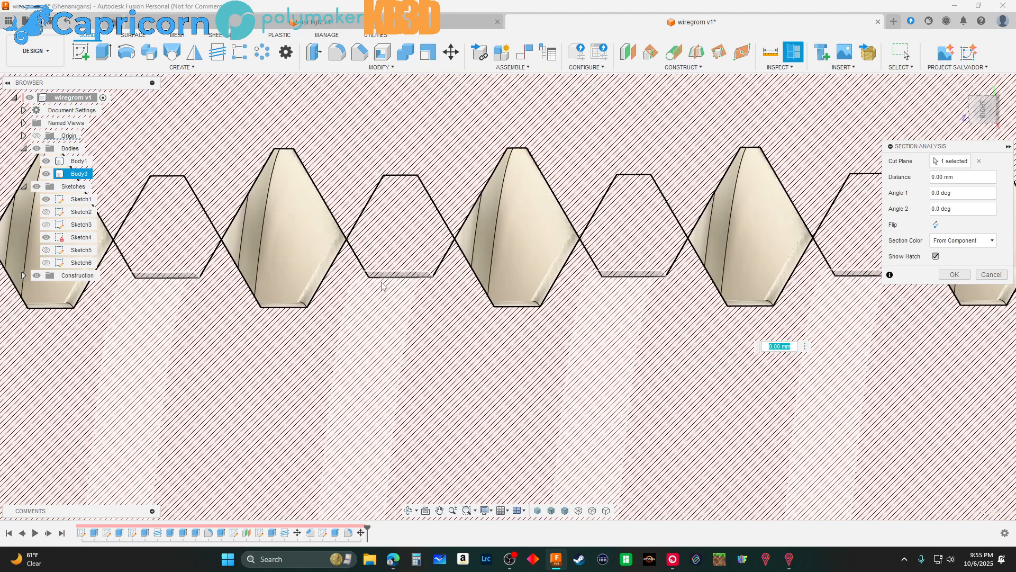
pyautogui.scroll(-8, 355, 258)
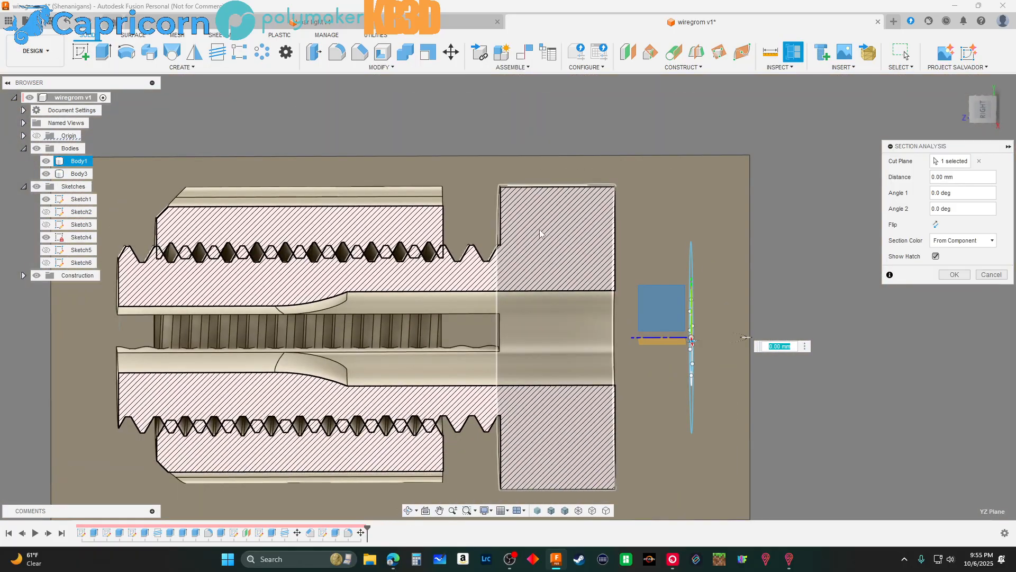
pyautogui.scroll(-2, 543, 230)
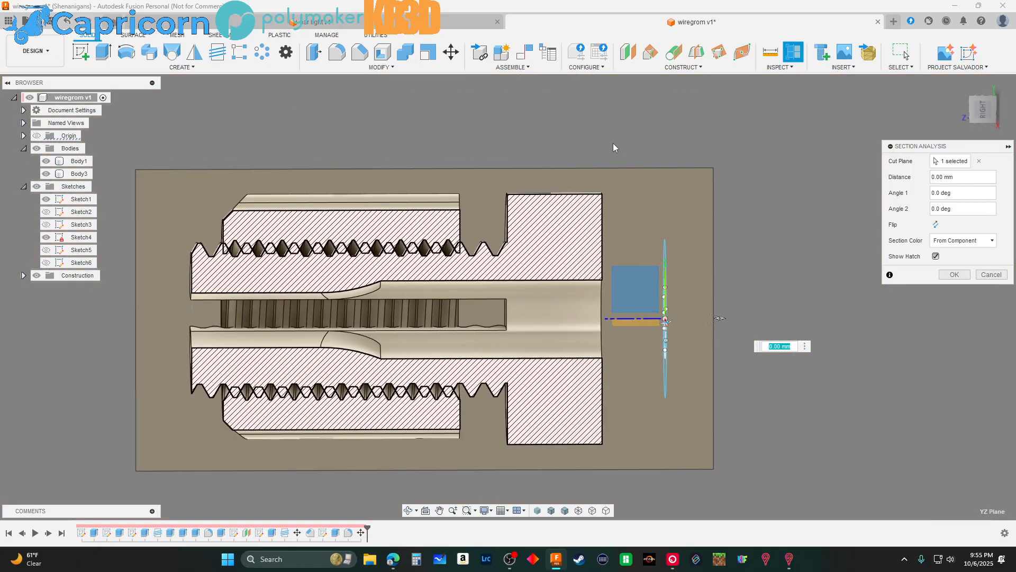
pyautogui.click(954, 274)
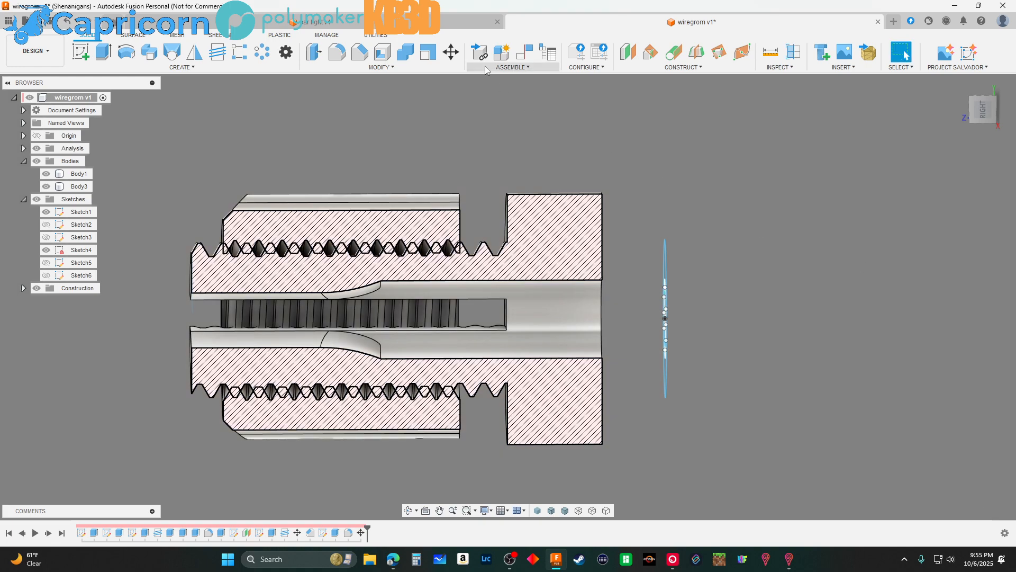
# Try moving the nut body 0.75 mm along Z toward the bolt head to check the thread clearance in section
pyautogui.click(451, 51)
pyautogui.click(425, 217)
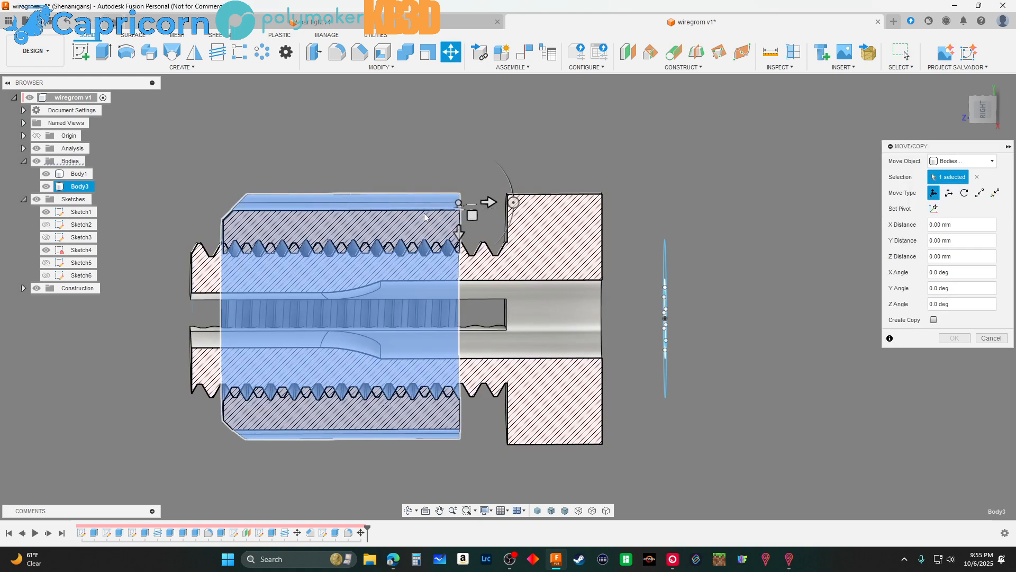
pyautogui.scroll(3, 425, 217)
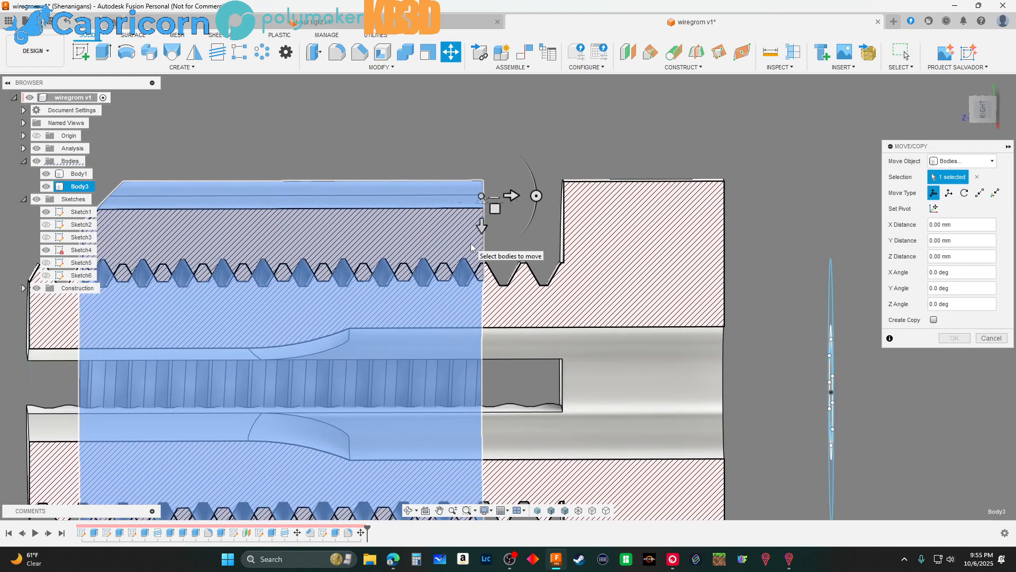
pyautogui.moveTo(510, 195); pyautogui.dragTo(536, 196)
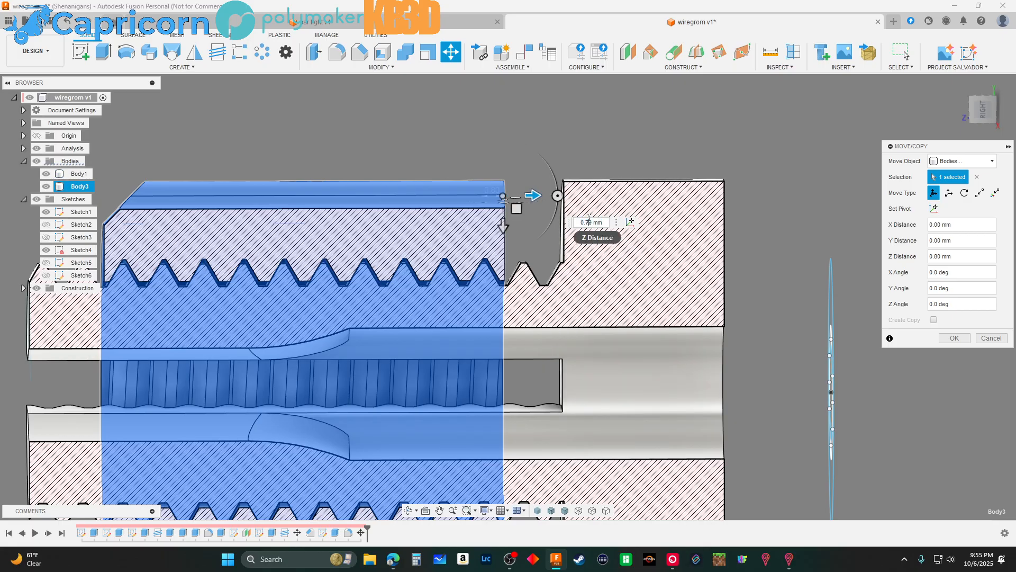
pyautogui.scroll(5, 395, 263)
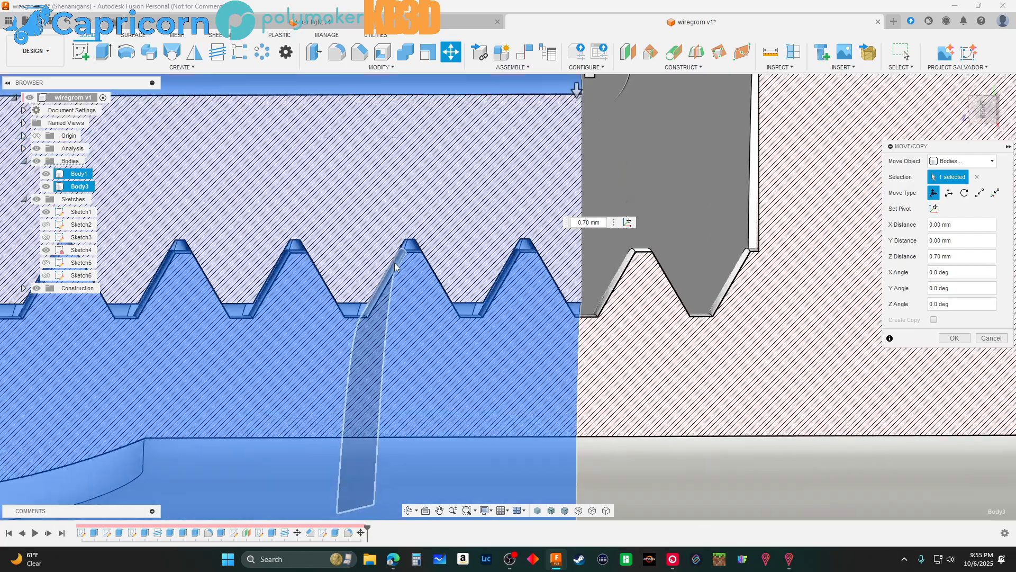
pyautogui.scroll(2, 395, 262)
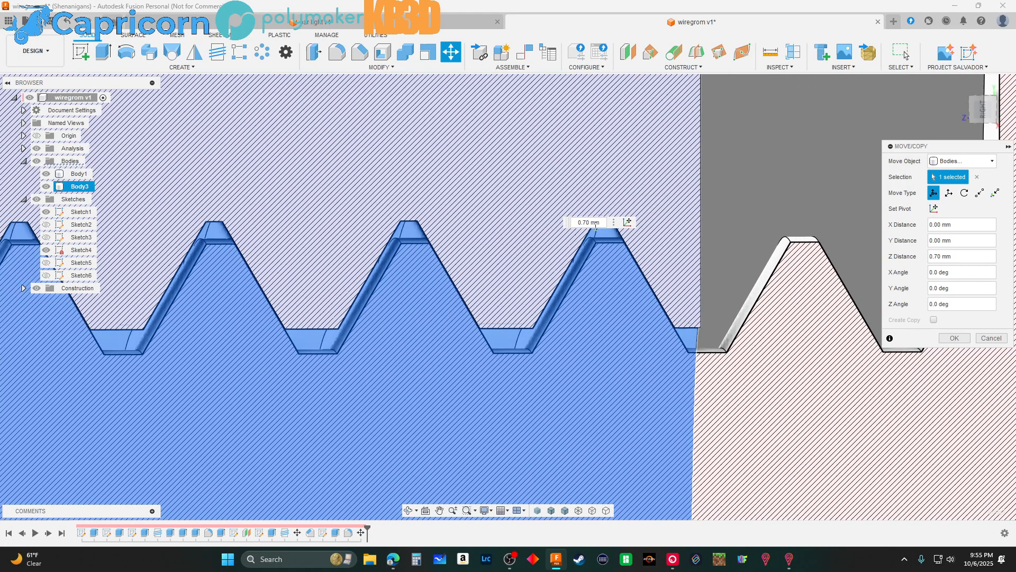
pyautogui.press('Return')
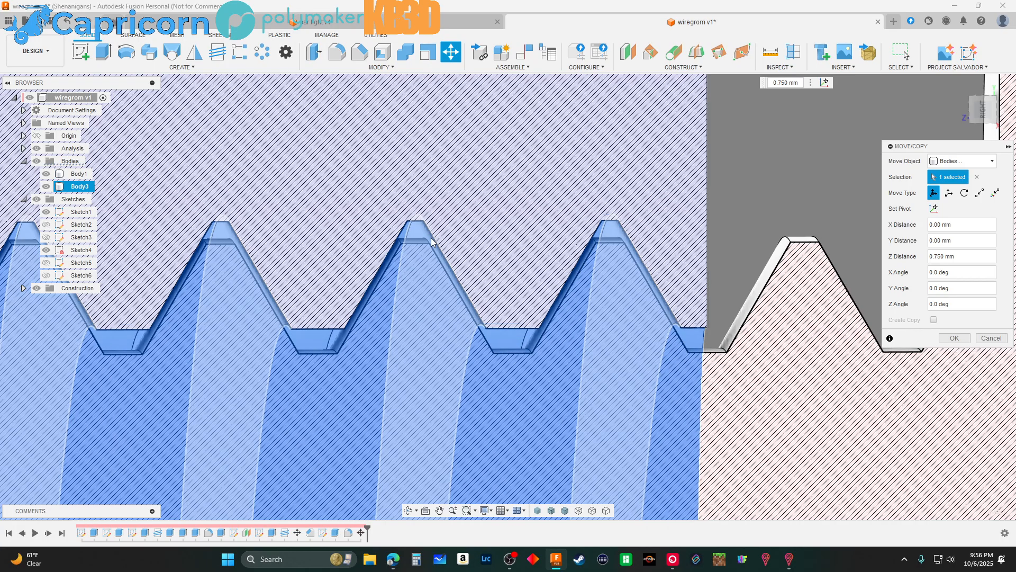
pyautogui.scroll(-6, 502, 289)
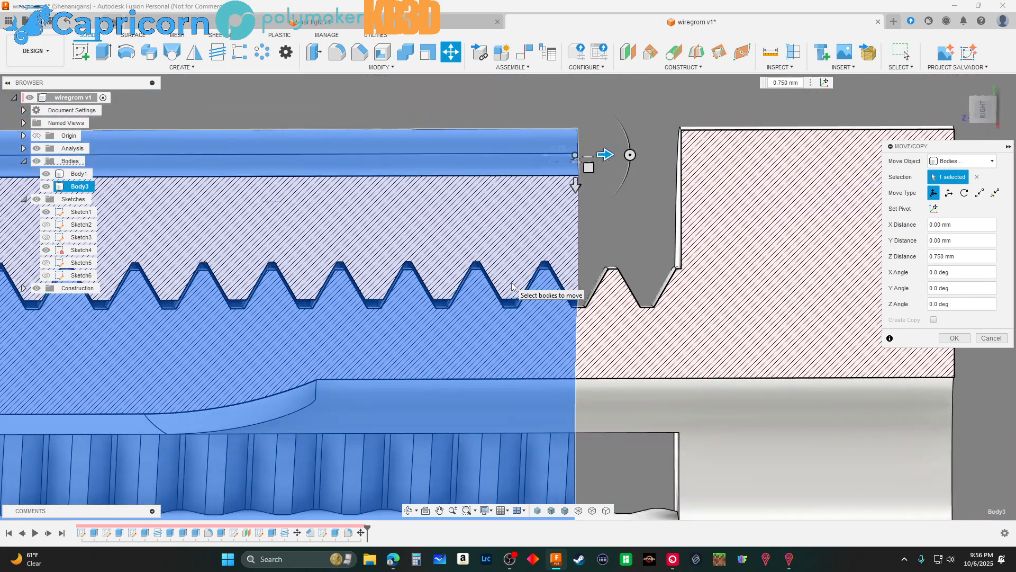
pyautogui.scroll(3, 404, 343)
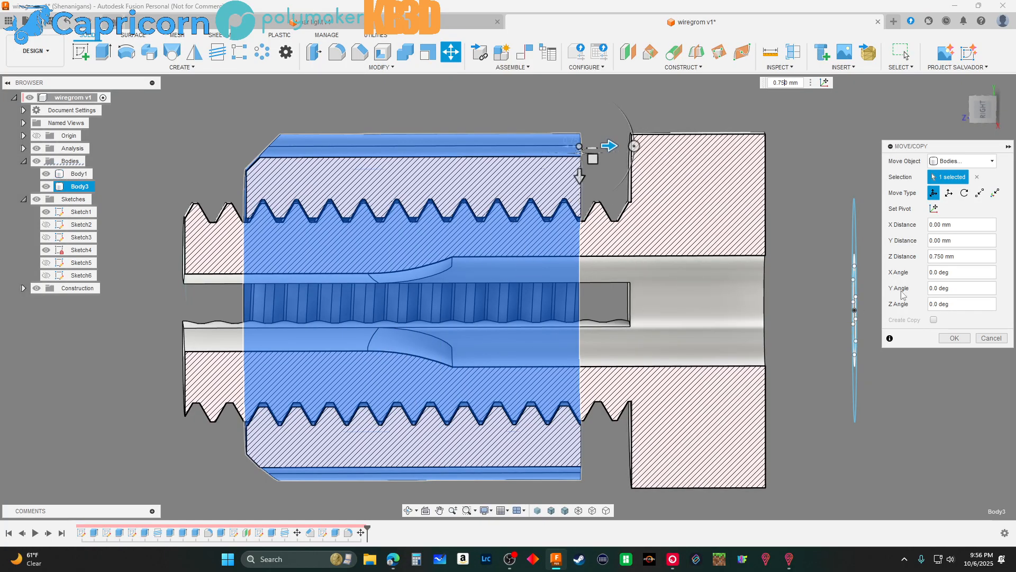
pyautogui.moveTo(944, 257); pyautogui.dragTo(938, 258)
pyautogui.write('1')
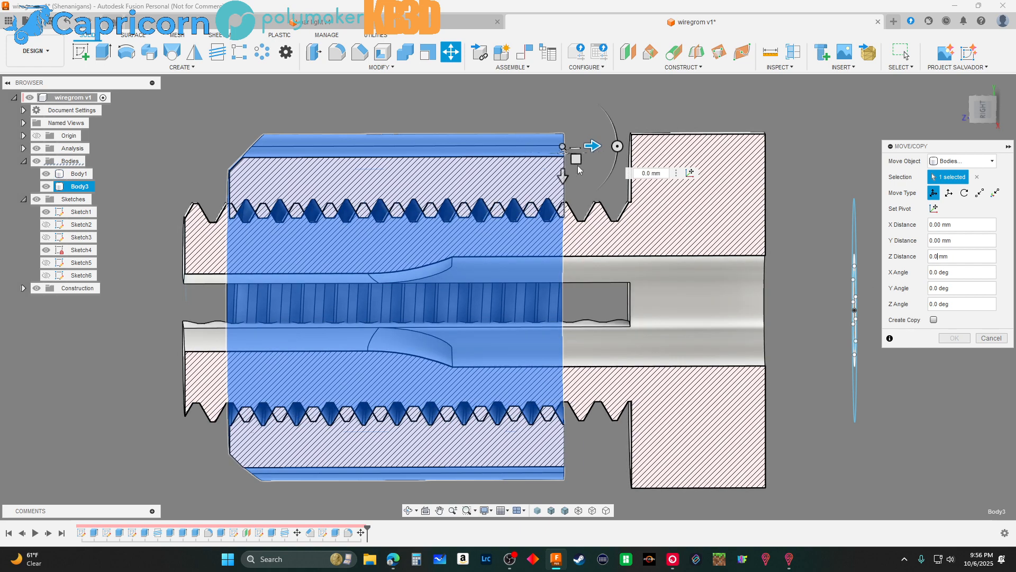
pyautogui.click(991, 338)
# Save a new version of the wiregrom design with the default version description
pyautogui.scroll(-4, 498, 268)
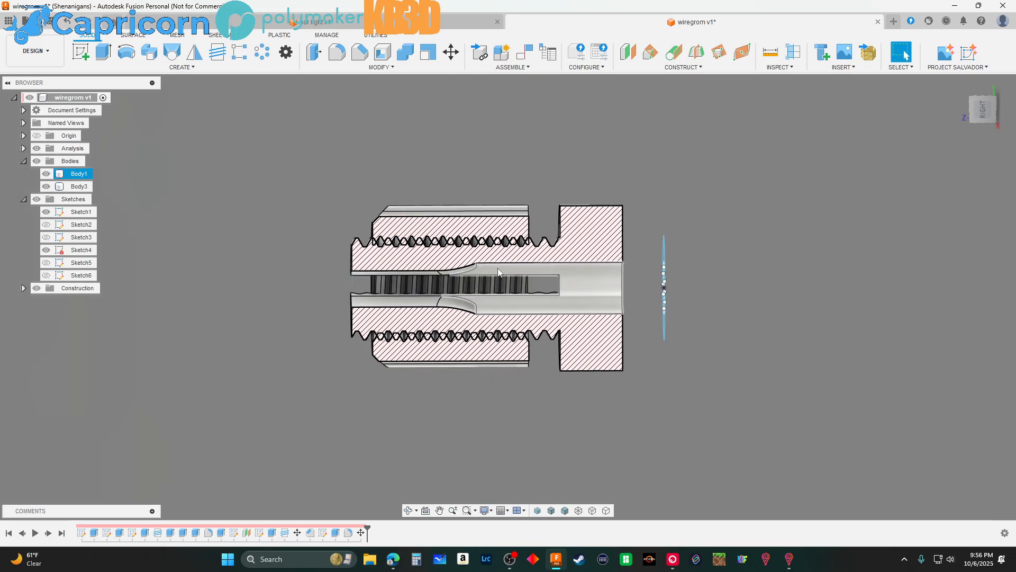
pyautogui.moveTo(685, 370)
pyautogui.keyDown('shift'); pyautogui.mouseDown(button='middle')
pyautogui.moveTo(773, 367)
pyautogui.moveTo(719, 363)
pyautogui.moveTo(688, 379)
pyautogui.mouseUp(button='middle'); pyautogui.keyUp('shift')
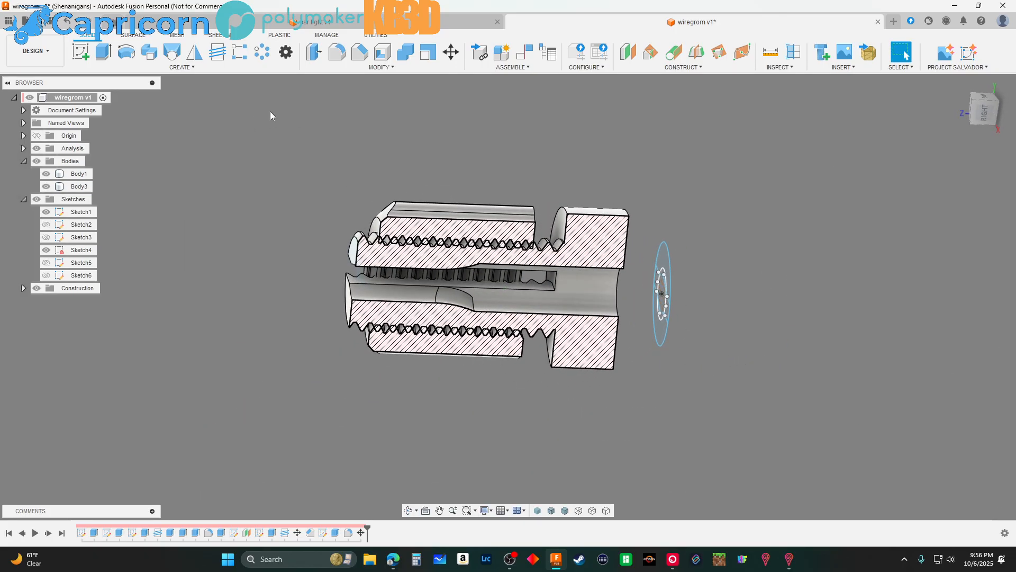
pyautogui.click(25, 21)
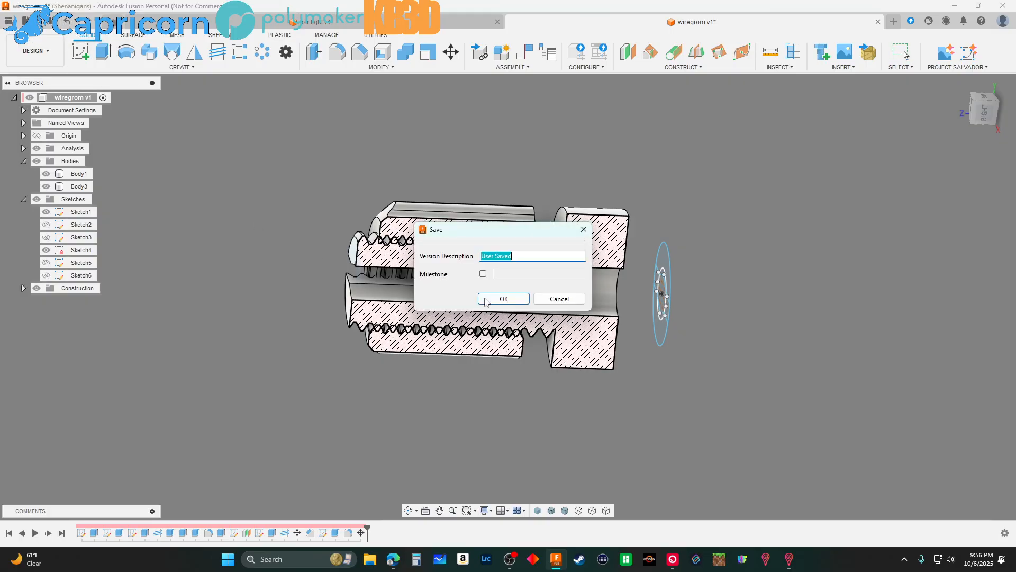
pyautogui.click(503, 299)
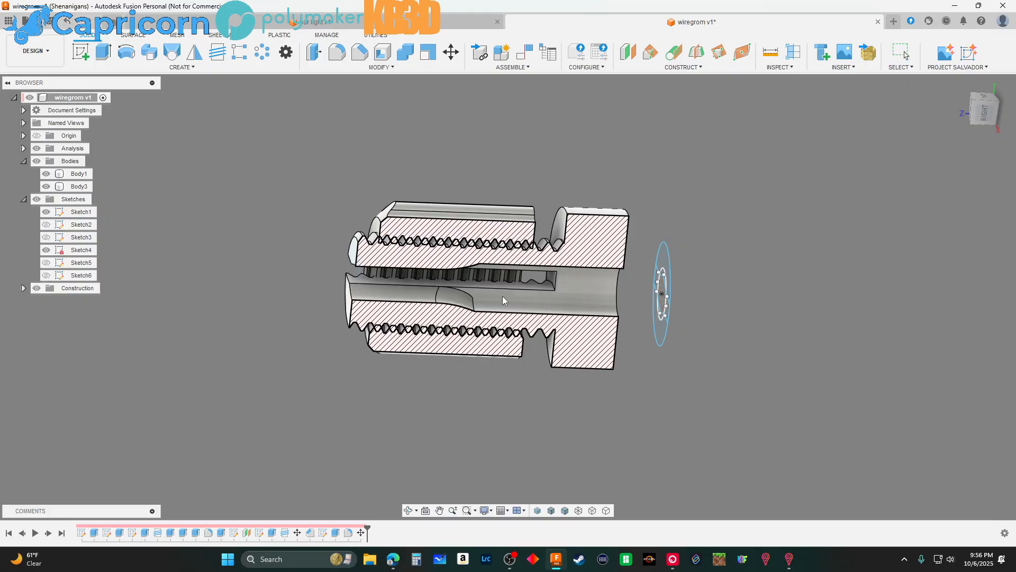
# Switch to the open par light design and insert the saved wiregrom design into it as a component
pyautogui.click(344, 24)
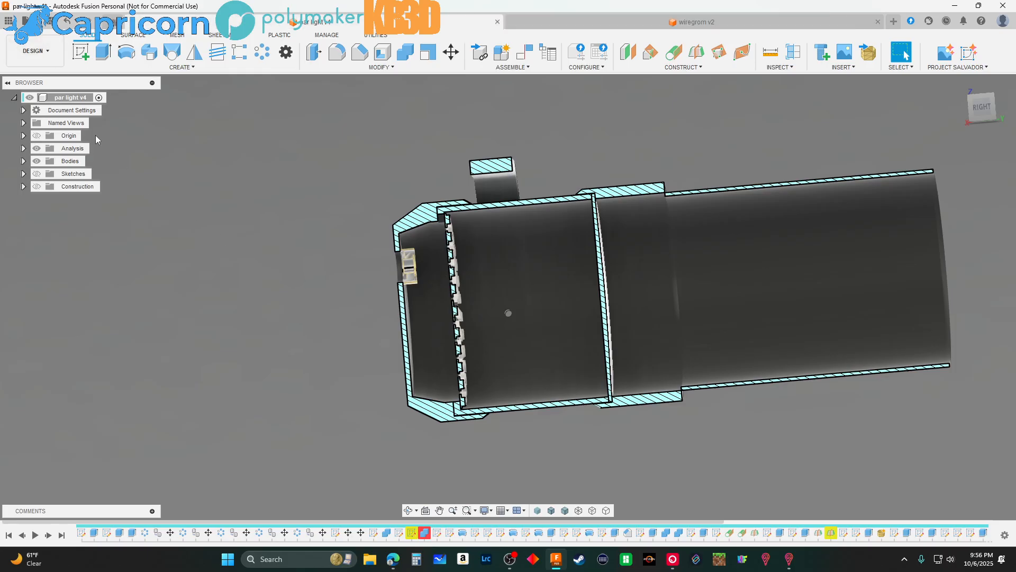
pyautogui.click(47, 55)
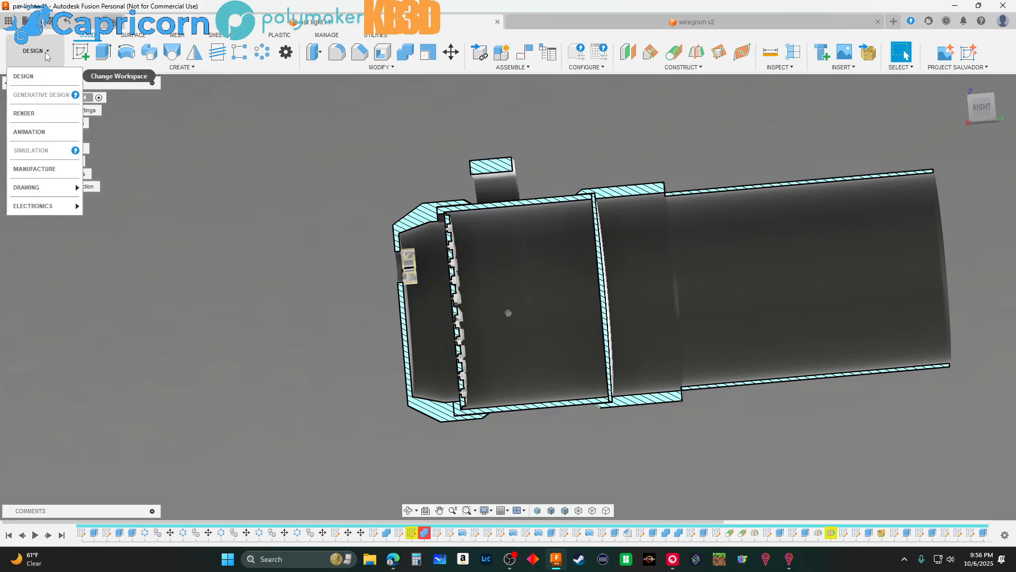
pyautogui.click(16, 20)
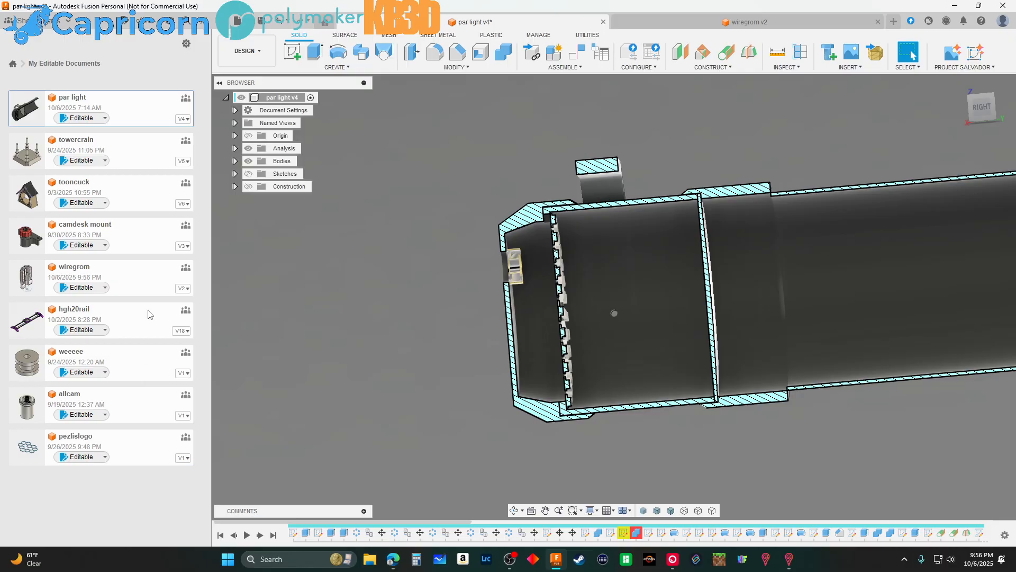
pyautogui.rightClick(139, 284)
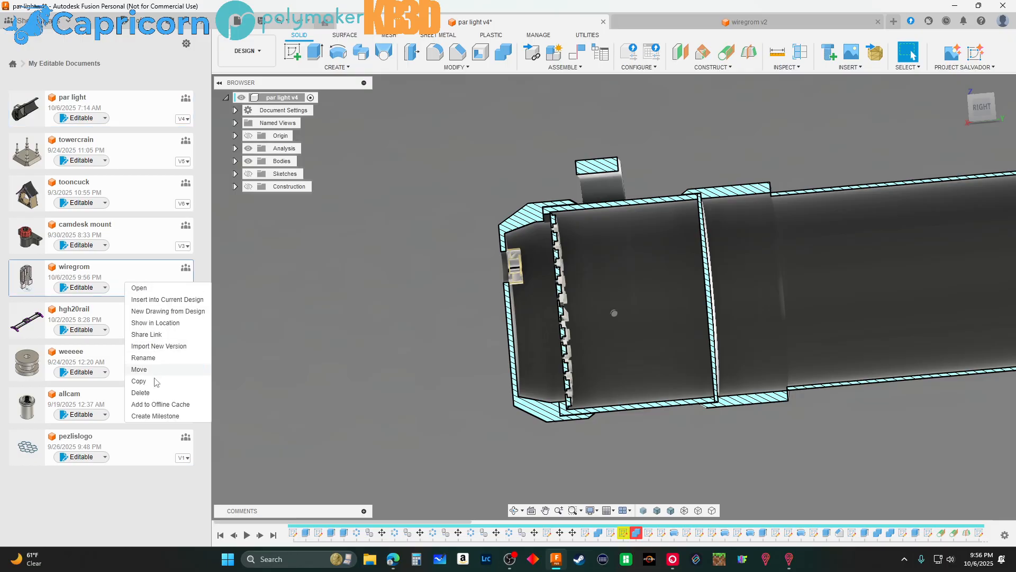
pyautogui.click(165, 299)
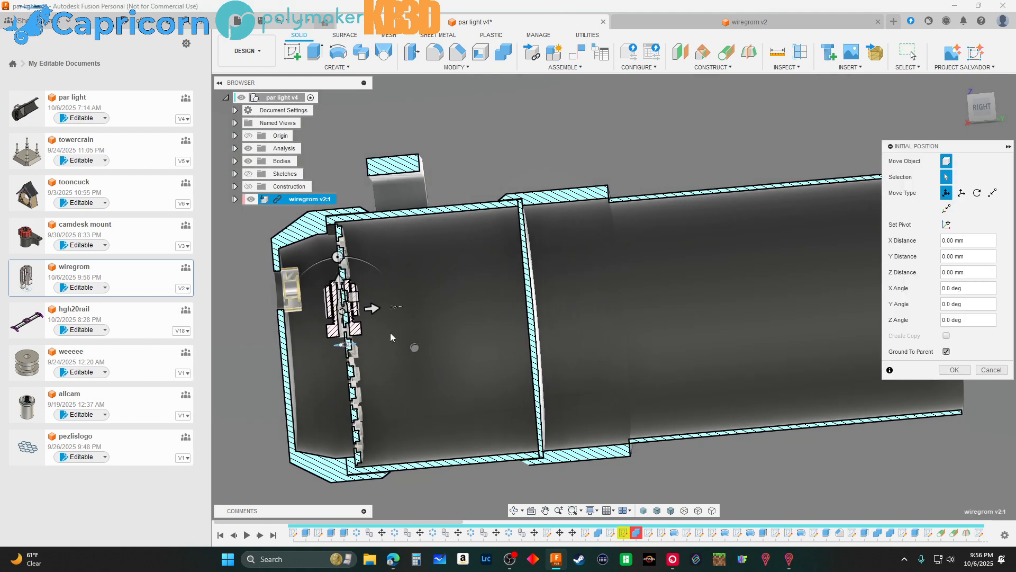
# Rotate the inserted wiregrom component 90 degrees about X so the bolt axis runs along the light housing
pyautogui.moveTo(338, 258); pyautogui.dragTo(280, 317)
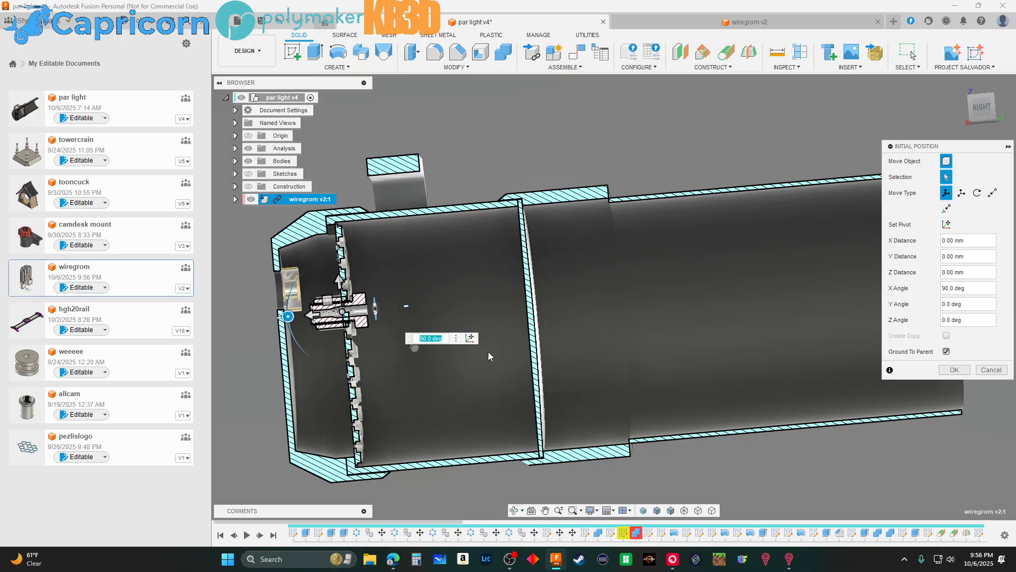
pyautogui.scroll(-2, 488, 351)
pyautogui.click(981, 108)
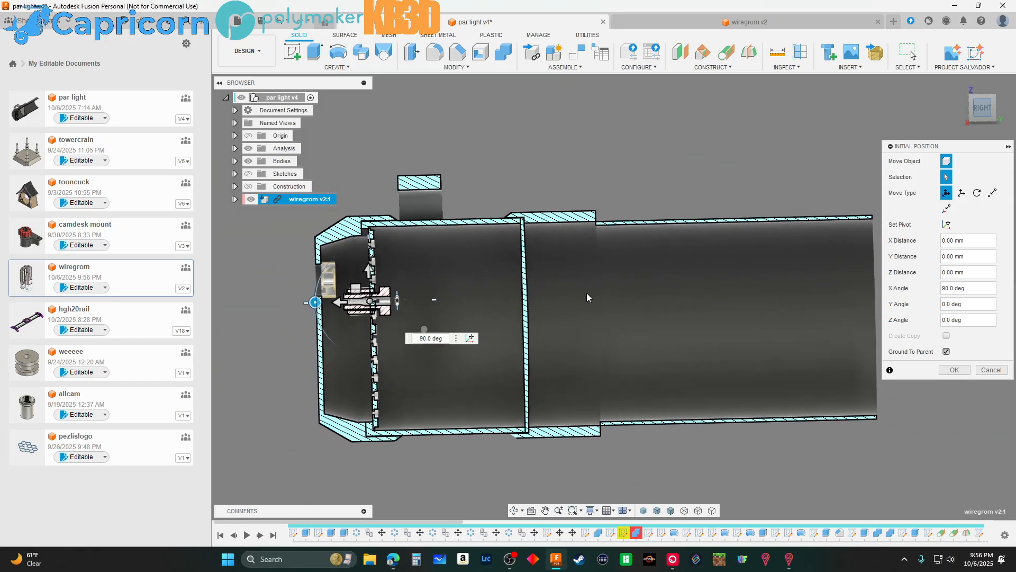
# Move the wiregrom component about 32.2 mm along its axis so the bolt passes through the housing's rear wall
pyautogui.scroll(5, 473, 316)
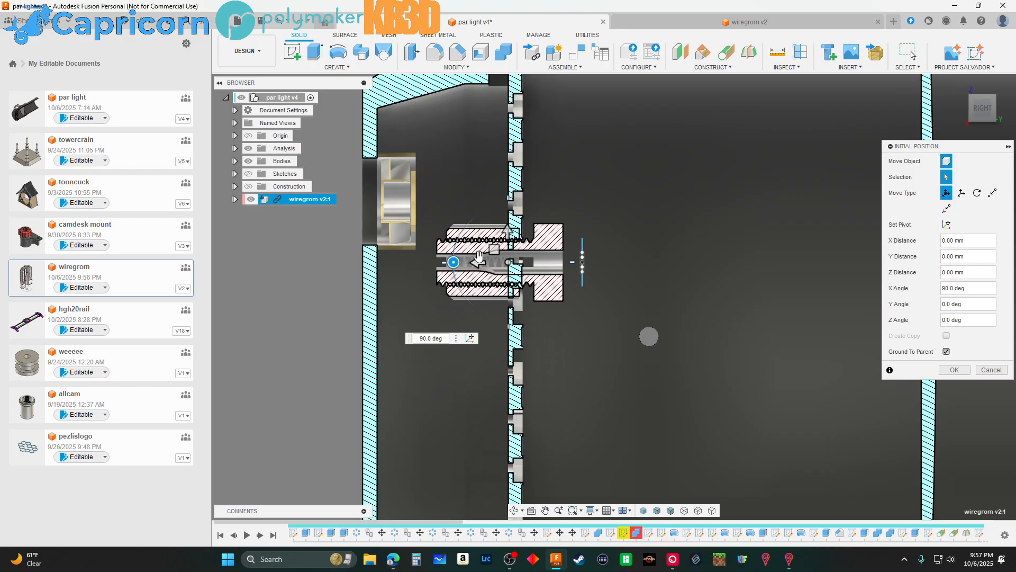
pyautogui.moveTo(479, 256); pyautogui.dragTo(320, 275)
pyautogui.scroll(8, 352, 301)
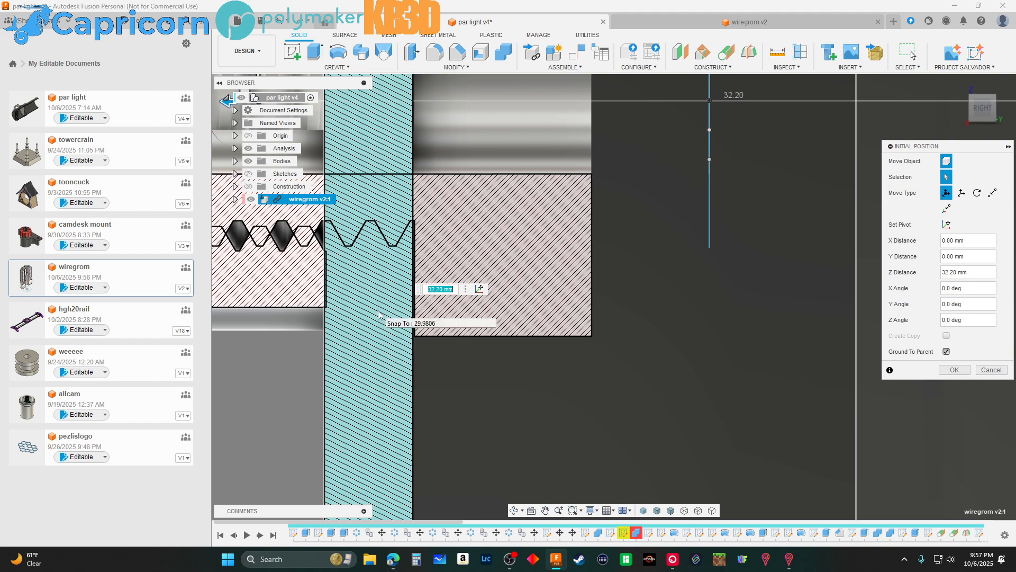
pyautogui.scroll(3, 378, 296)
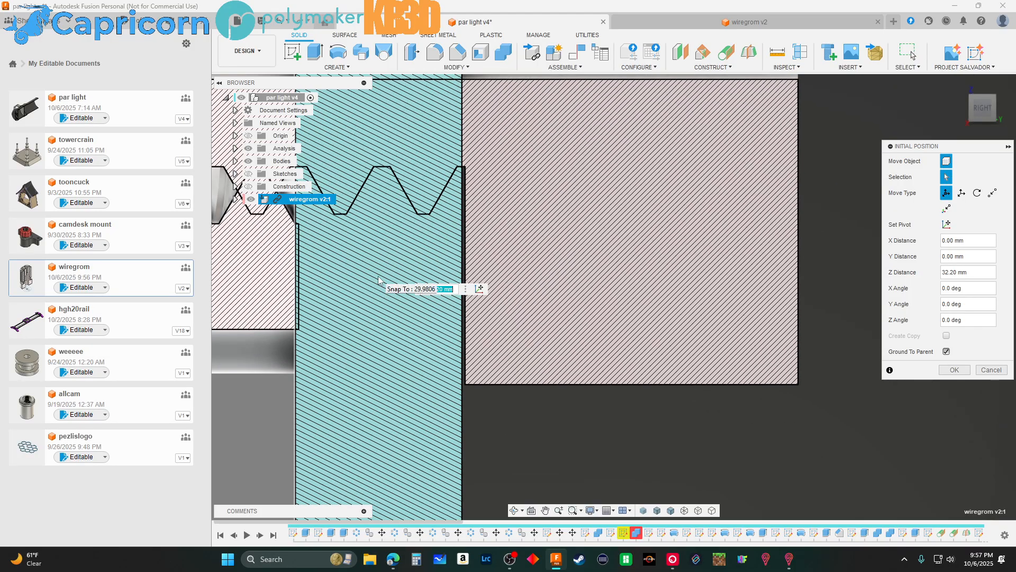
pyautogui.scroll(-3, 392, 366)
pyautogui.scroll(2, 411, 380)
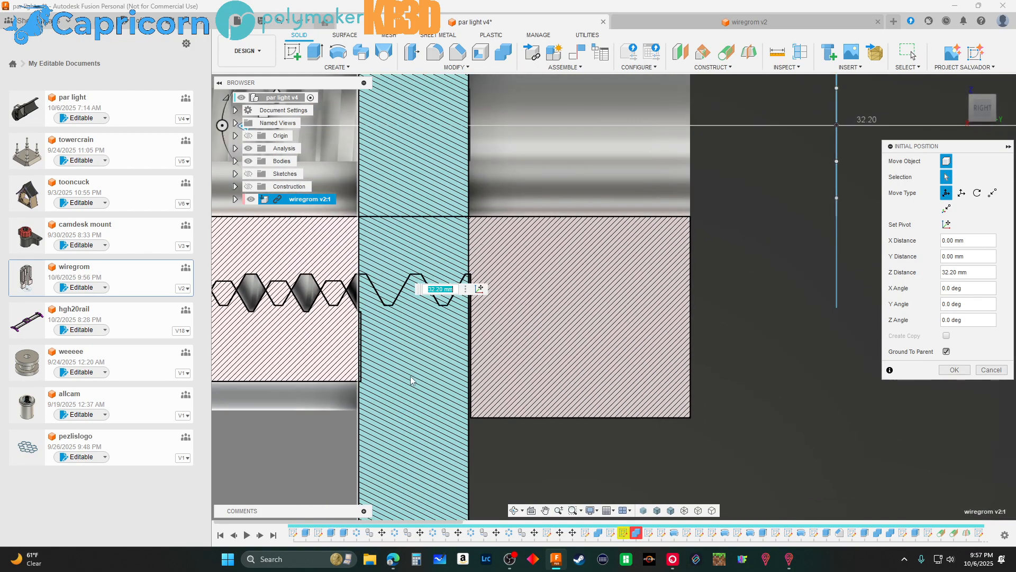
pyautogui.scroll(5, 419, 351)
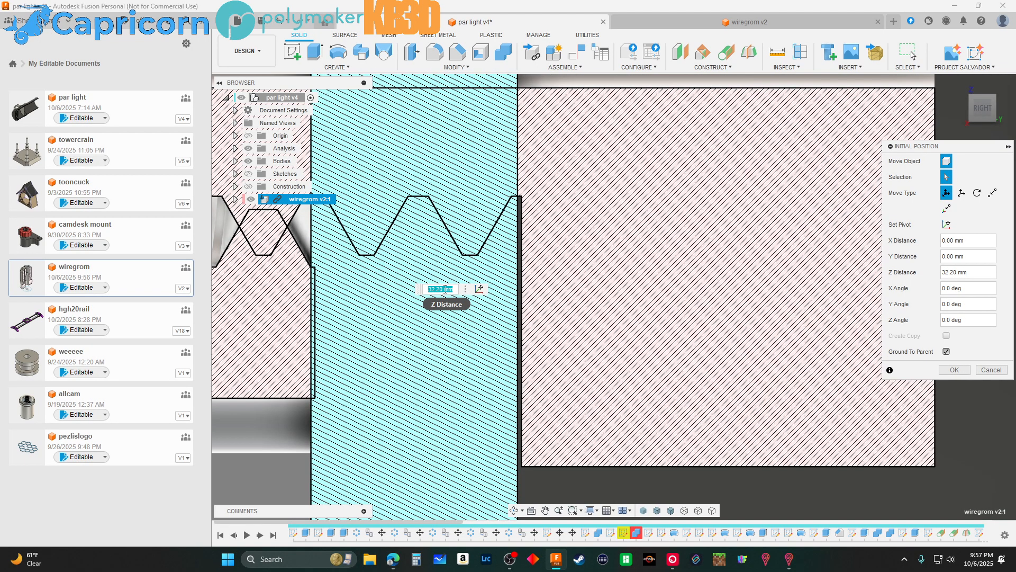
# Fine-tune the wiregrom component's Z distance to 32.25 mm so the bolt head seats against the rear wall's inner face
pyautogui.moveTo(443, 288); pyautogui.dragTo(436, 289)
pyautogui.write('1')
pyautogui.press('Return')
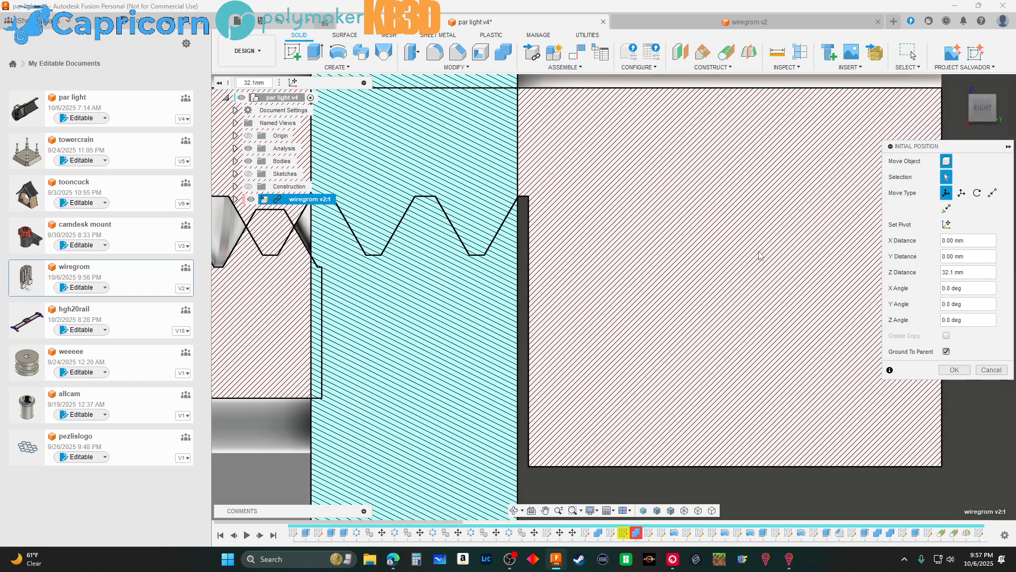
pyautogui.moveTo(954, 273); pyautogui.dragTo(952, 273)
pyautogui.write('2')
pyautogui.press('Return')
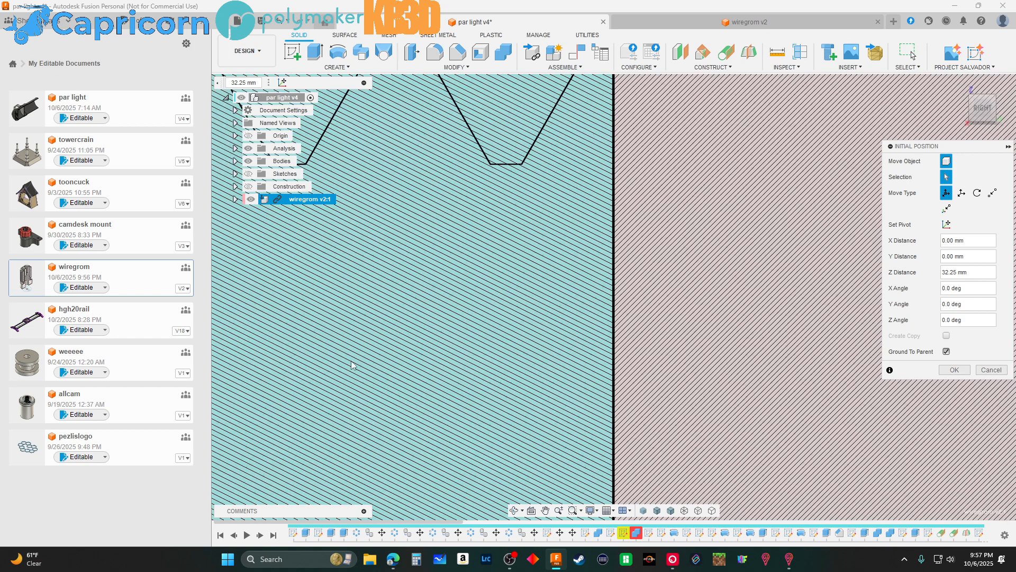
pyautogui.scroll(-8, 349, 365)
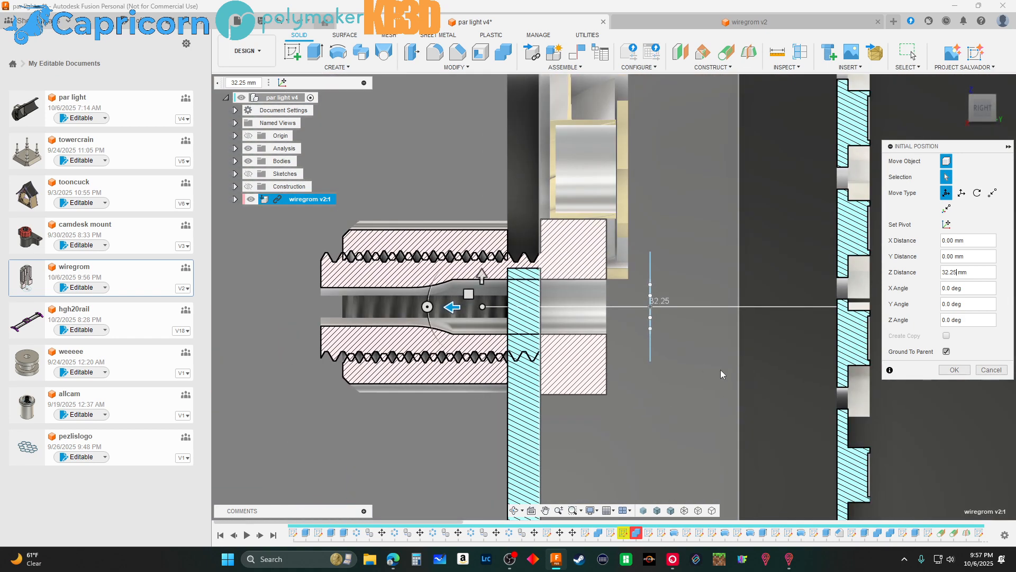
# Accept the inserted wiregrom component's position in the housing and hide the project file list
pyautogui.click(954, 370)
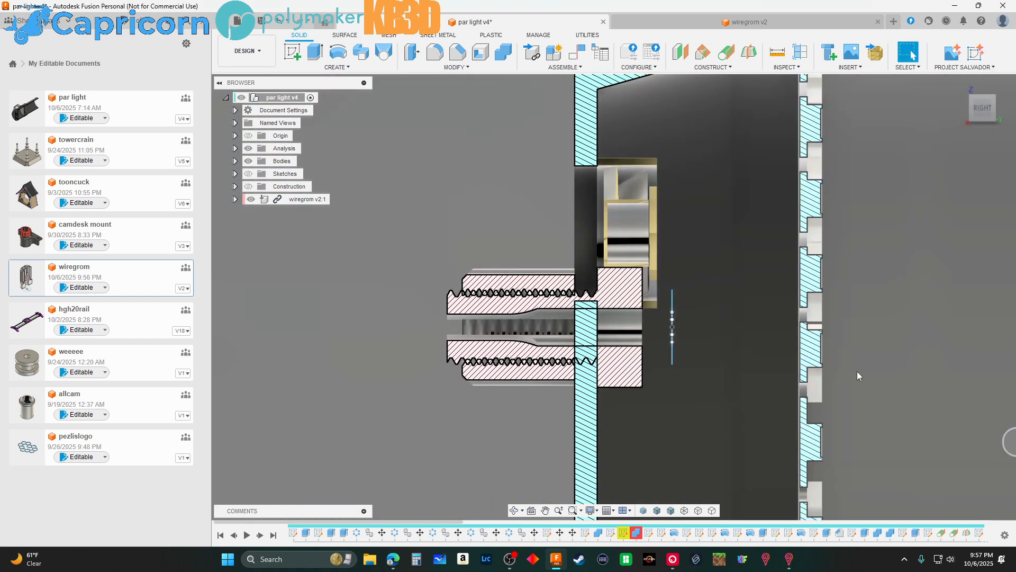
pyautogui.scroll(-6, 360, 304)
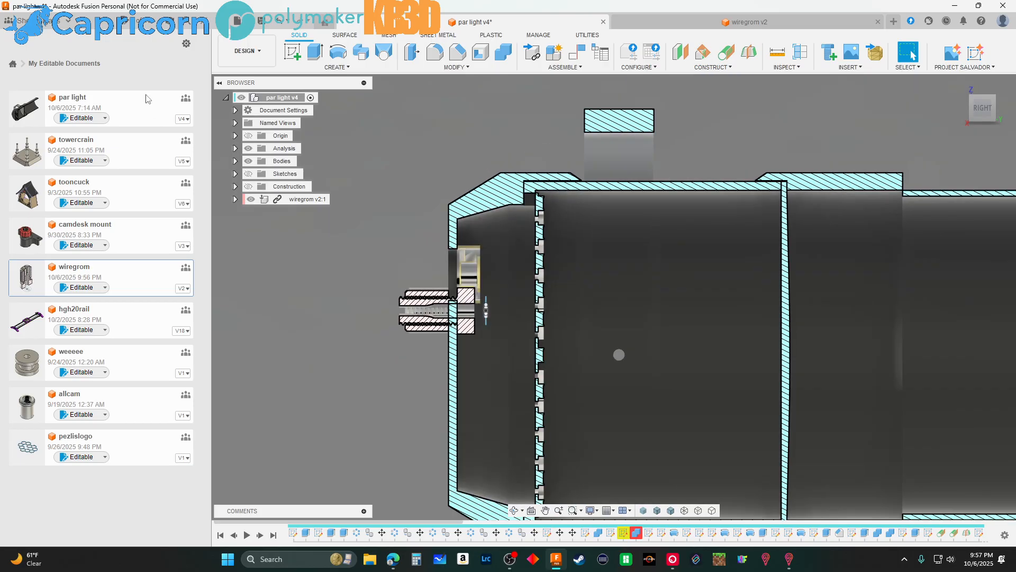
pyautogui.click(202, 20)
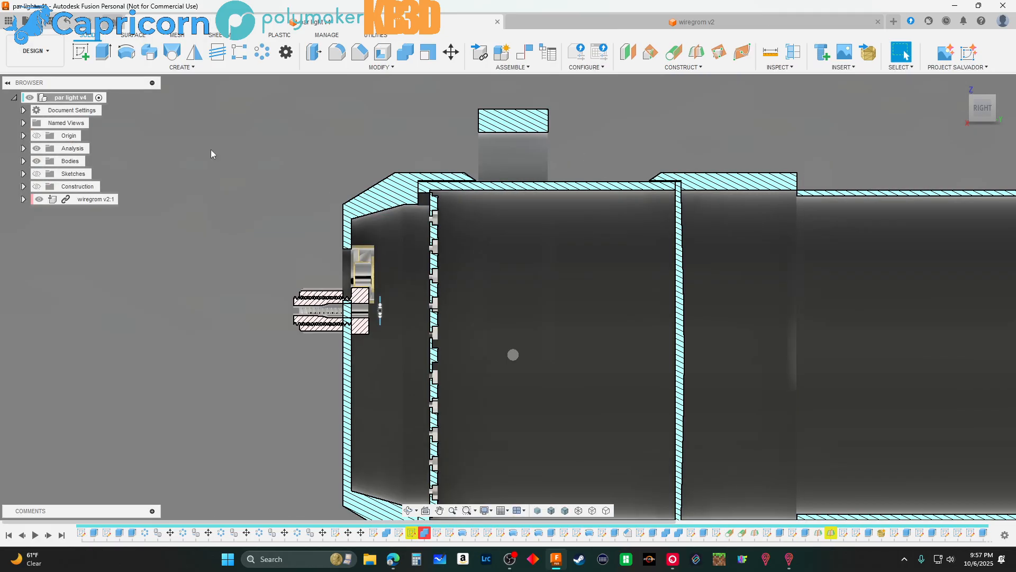
pyautogui.rightClick(84, 201)
pyautogui.click(112, 46)
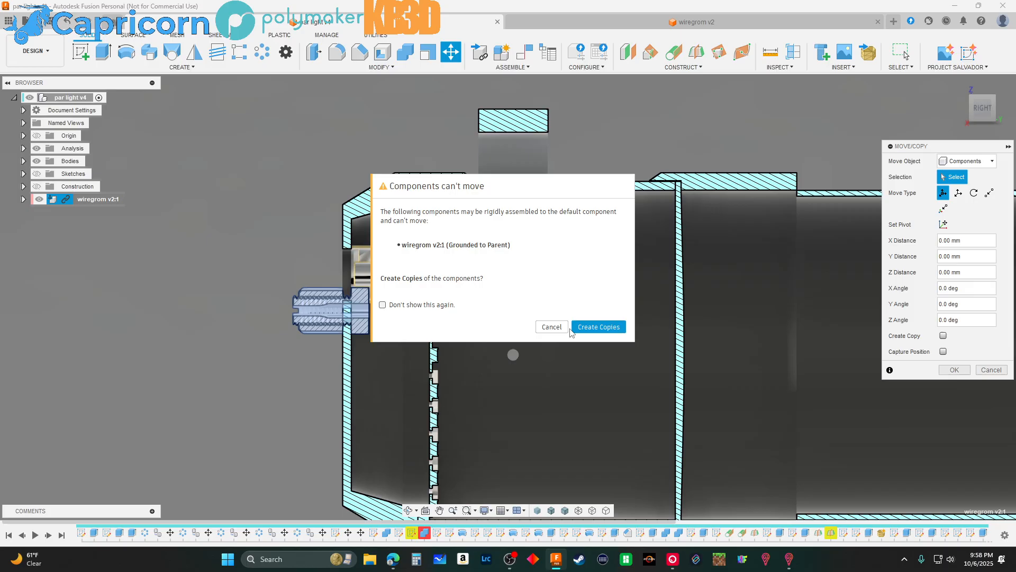
pyautogui.click(552, 327)
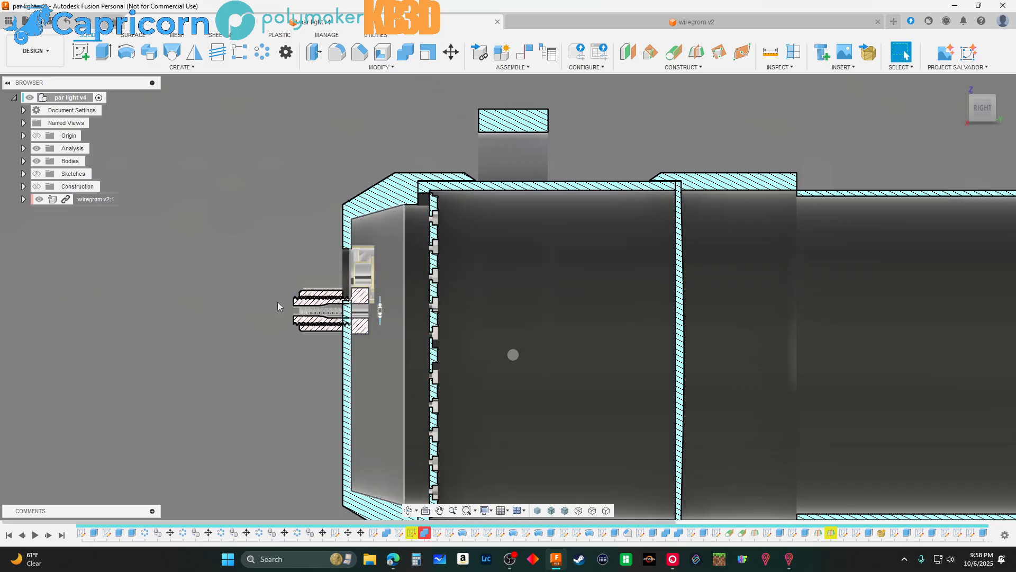
# Unground the wiregrom component from its parent and move it down the rear wall with a Y distance of -39.80 mm
pyautogui.rightClick(68, 204)
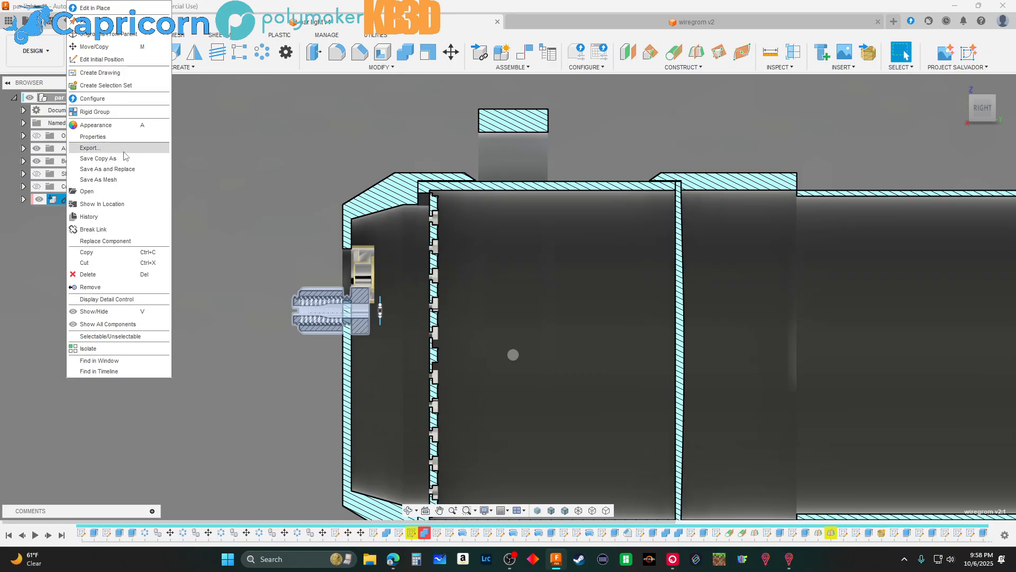
pyautogui.click(115, 35)
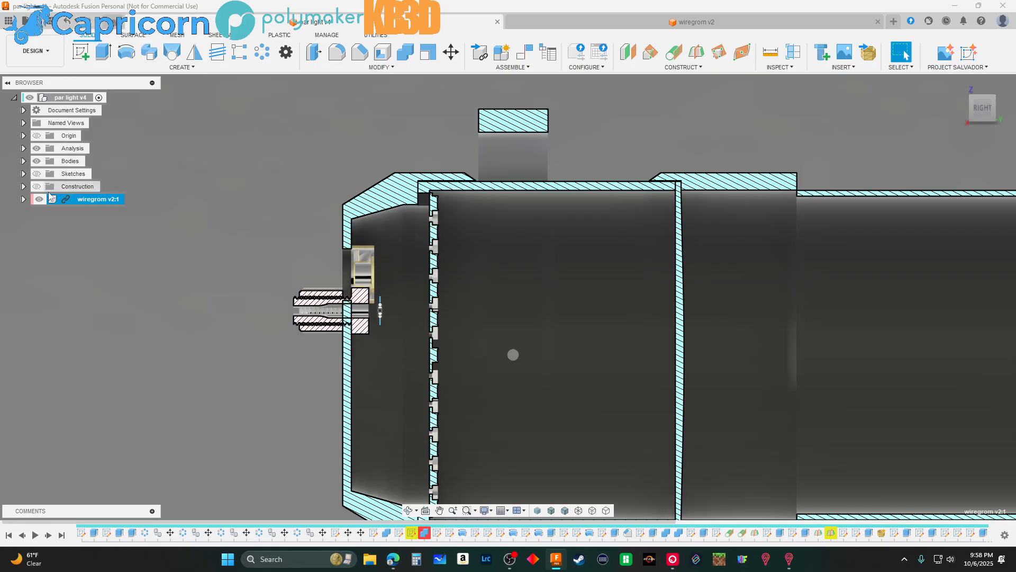
pyautogui.rightClick(80, 201)
pyautogui.click(119, 53)
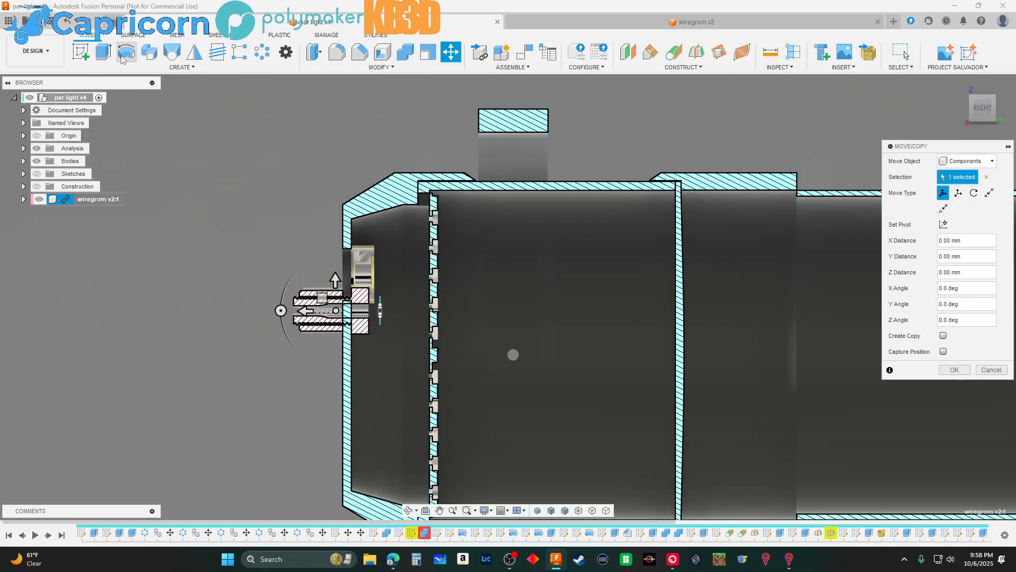
pyautogui.moveTo(335, 281); pyautogui.dragTo(325, 401)
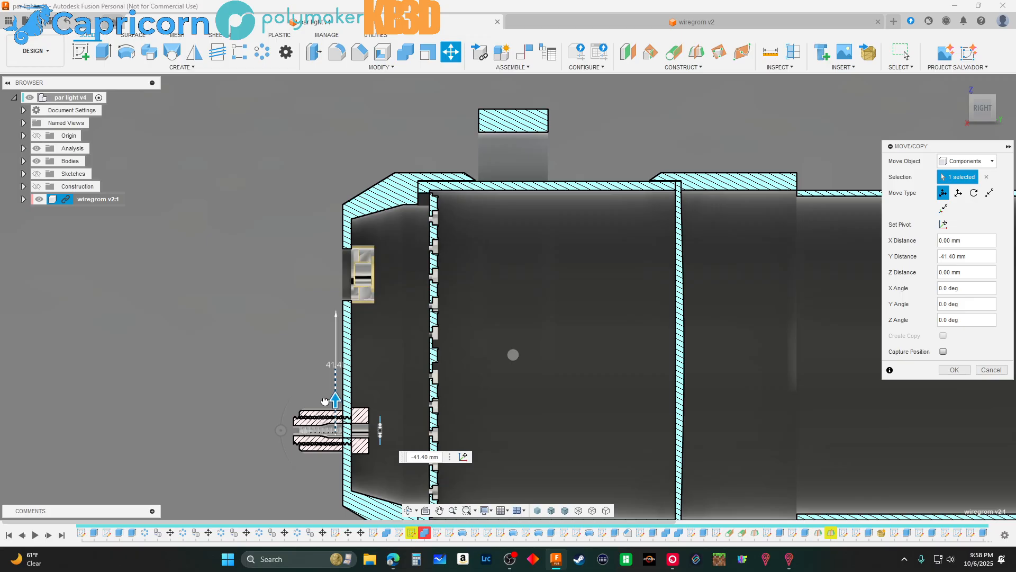
pyautogui.moveTo(325, 401); pyautogui.dragTo(324, 396)
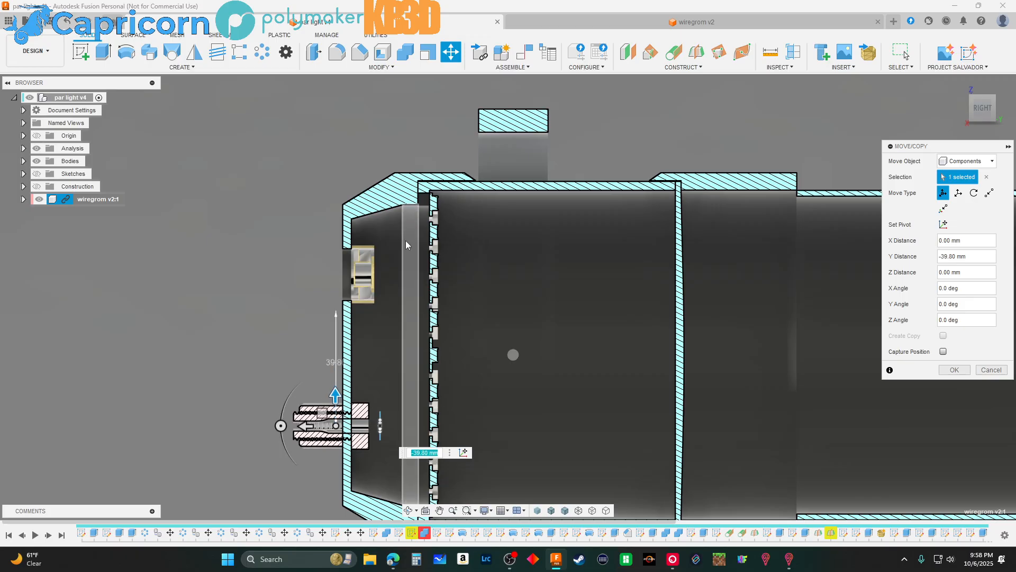
pyautogui.scroll(-5, 414, 241)
pyautogui.keyDown('shift'); pyautogui.moveTo(159, 387); pyautogui.dragTo(224, 388, button='middle'); pyautogui.keyUp('shift')
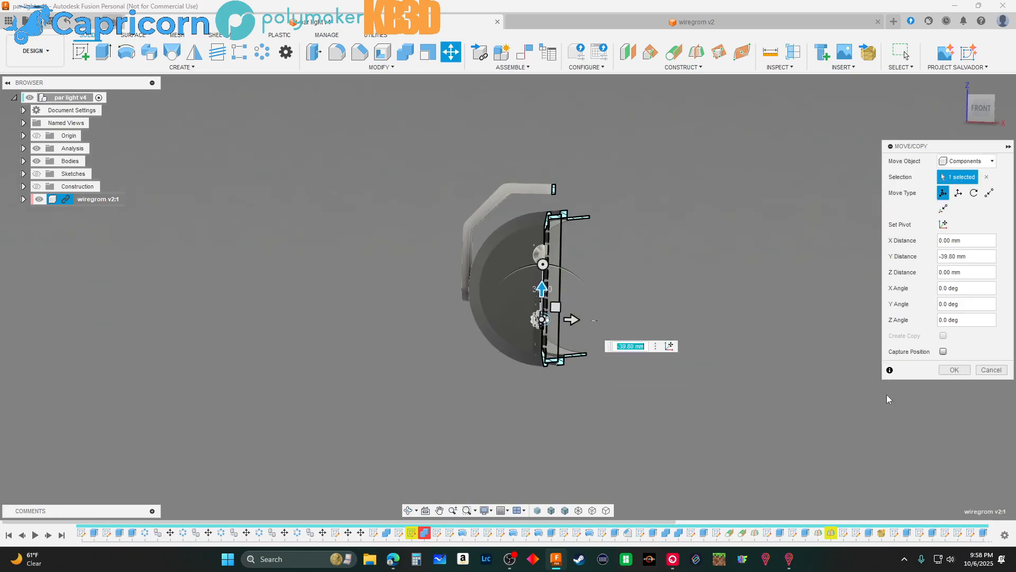
pyautogui.click(954, 369)
# Hide the section analysis and inspect the grip nut and split bolt on the housing's rear face
pyautogui.keyDown('shift'); pyautogui.moveTo(951, 369); pyautogui.dragTo(724, 403, button='middle'); pyautogui.keyUp('shift')
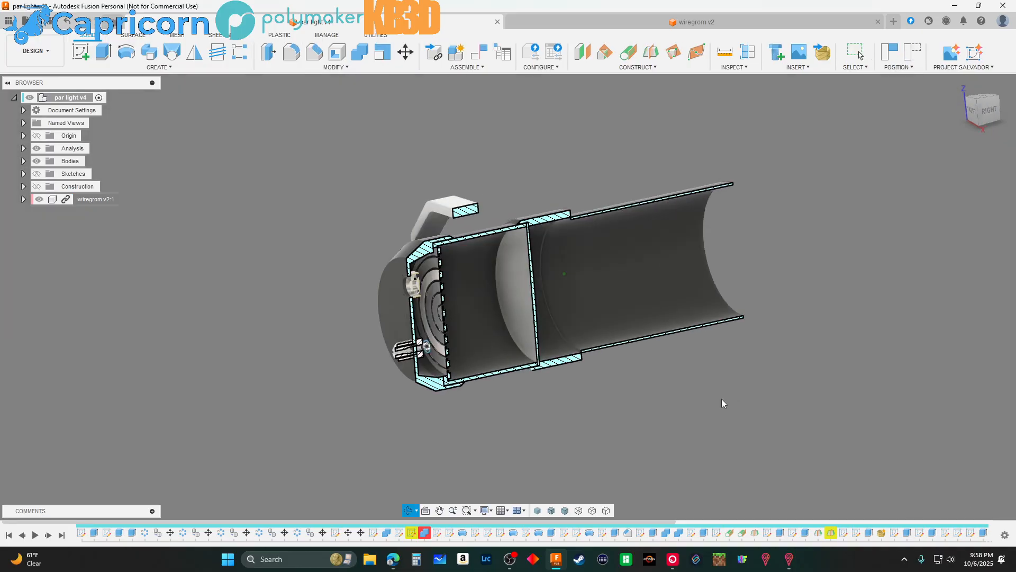
pyautogui.click(36, 149)
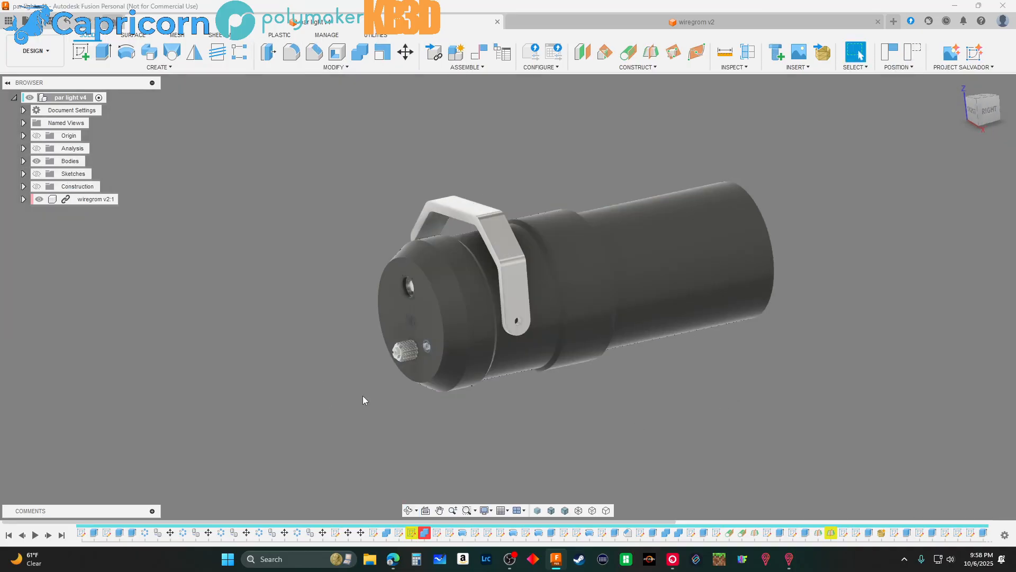
pyautogui.keyDown('shift'); pyautogui.moveTo(363, 396); pyautogui.dragTo(451, 399, button='middle'); pyautogui.keyUp('shift')
pyautogui.scroll(5, 569, 345)
pyautogui.scroll(6, 567, 341)
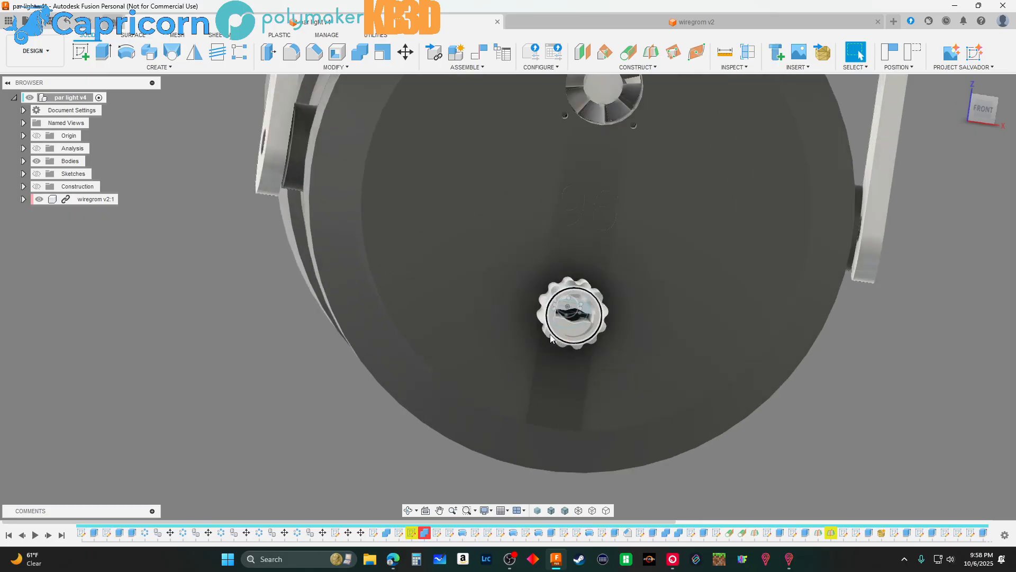
pyautogui.scroll(-2, 568, 341)
pyautogui.keyDown('shift'); pyautogui.moveTo(851, 442); pyautogui.dragTo(818, 426, button='middle'); pyautogui.keyUp('shift')
pyautogui.scroll(-2, 545, 299)
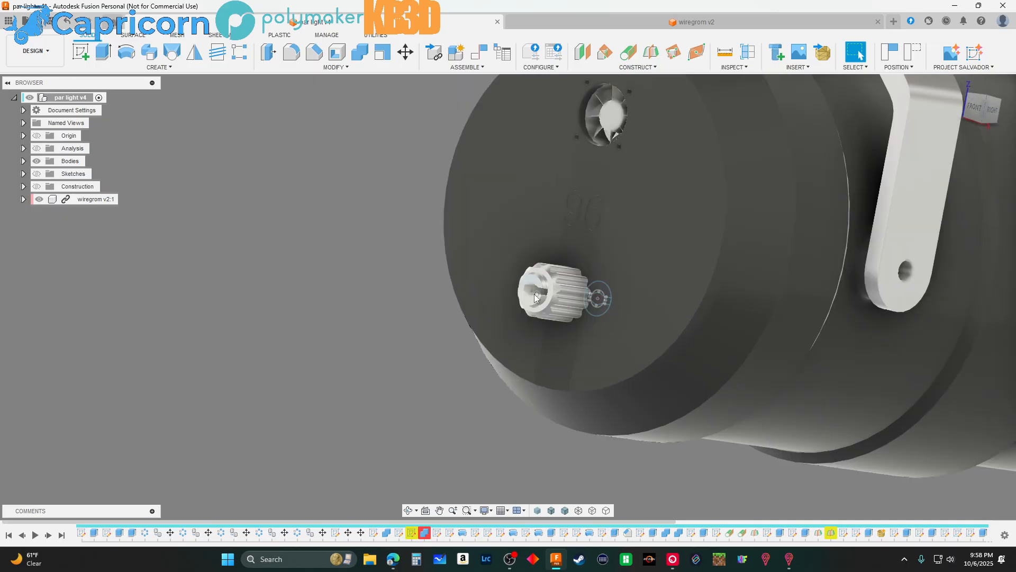
pyautogui.scroll(5, 530, 322)
pyautogui.scroll(-4, 487, 347)
pyautogui.scroll(-5, 490, 347)
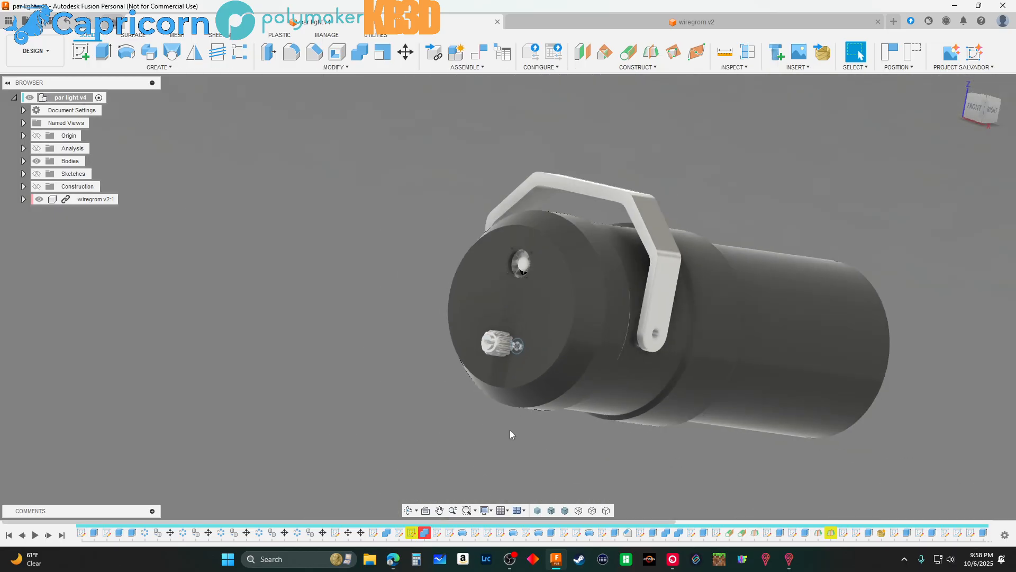
pyautogui.keyDown('shift'); pyautogui.moveTo(510, 430); pyautogui.dragTo(539, 450, button='middle'); pyautogui.keyUp('shift')
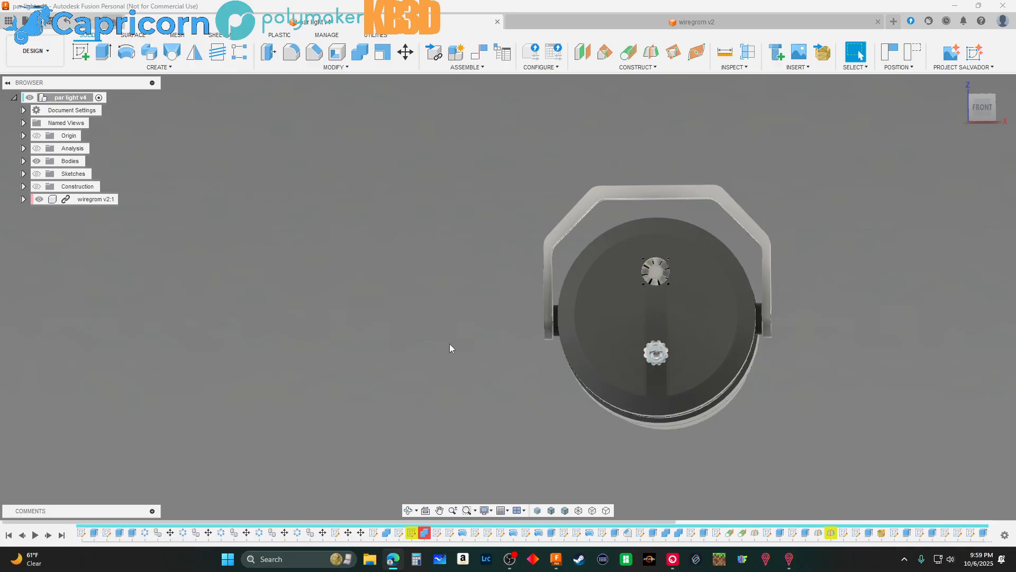
# Examine the whole par light from all sides, including the rear face, the LED array and the open front tube
pyautogui.scroll(-3, 367, 319)
pyautogui.scroll(3, 617, 351)
pyautogui.moveTo(703, 363)
pyautogui.keyDown('shift'); pyautogui.mouseDown(button='middle')
pyautogui.moveTo(662, 370)
pyautogui.moveTo(626, 356)
pyautogui.moveTo(700, 359)
pyautogui.mouseUp(button='middle'); pyautogui.keyUp('shift')
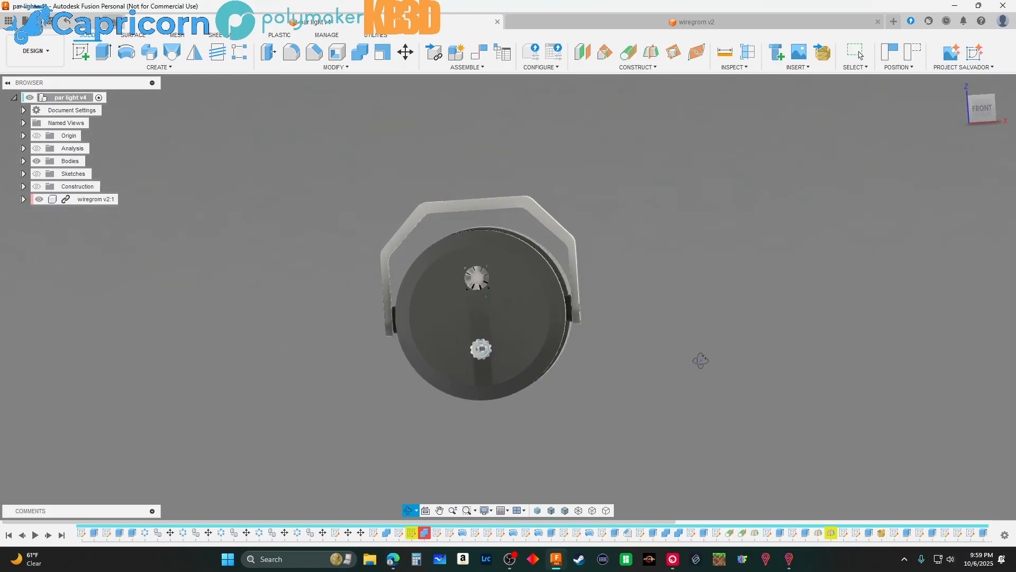
pyautogui.scroll(6, 527, 287)
pyautogui.scroll(-3, 448, 263)
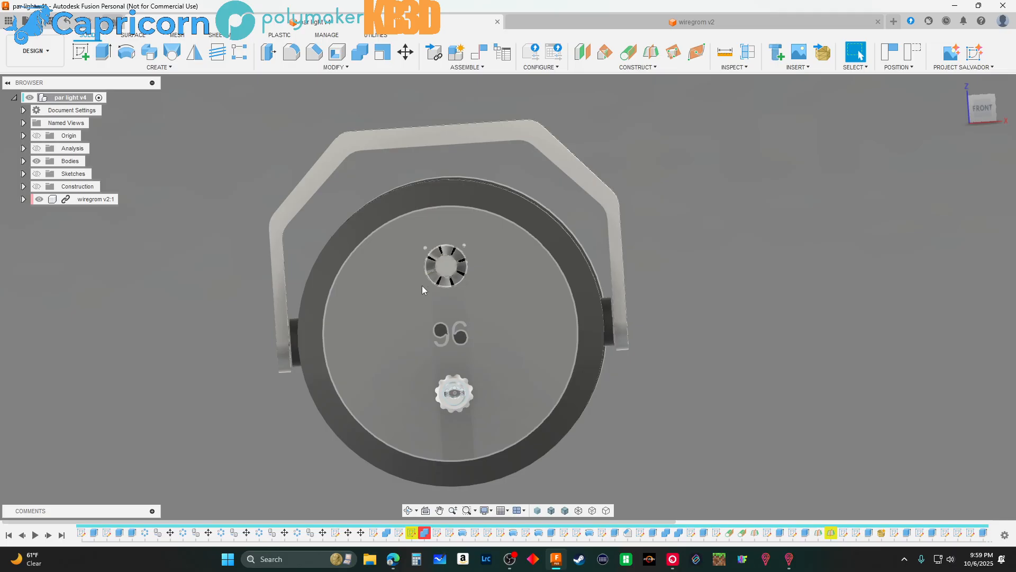
pyautogui.keyDown('shift'); pyautogui.moveTo(779, 408); pyautogui.dragTo(731, 390, button='middle'); pyautogui.keyUp('shift')
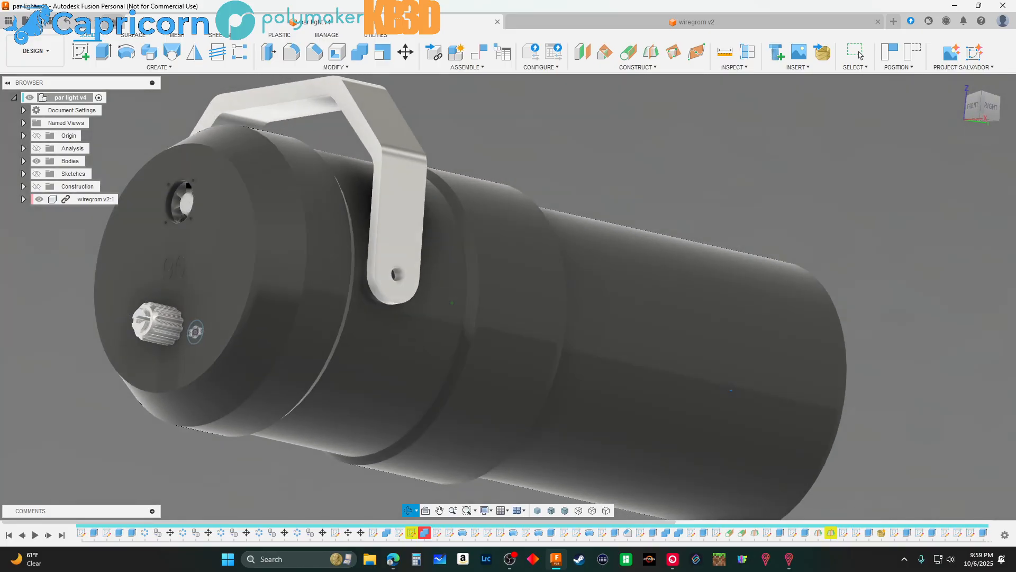
pyautogui.scroll(-3, 775, 347)
pyautogui.scroll(4, 497, 339)
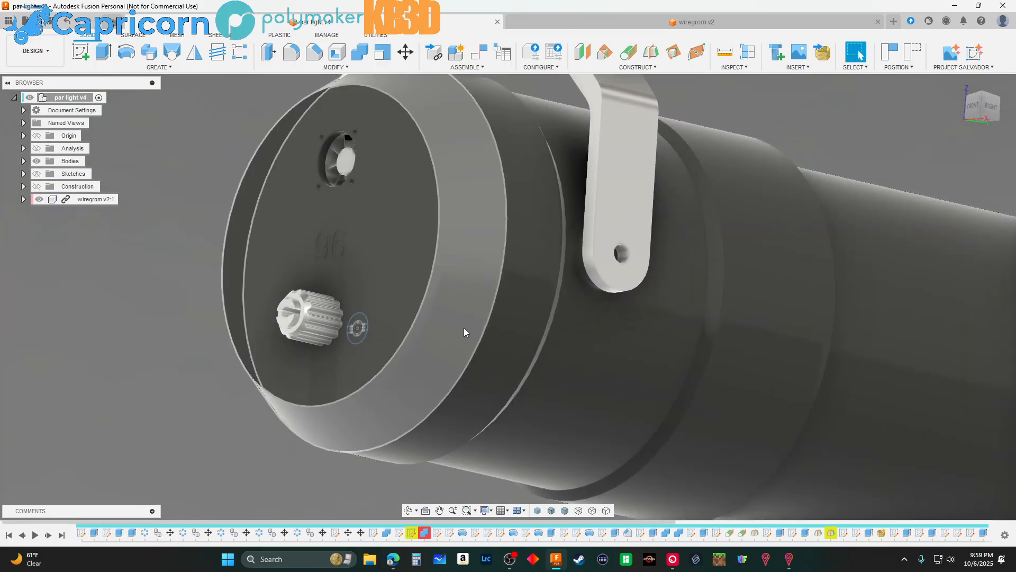
pyautogui.scroll(-4, 463, 332)
pyautogui.keyDown('shift'); pyautogui.moveTo(463, 332); pyautogui.dragTo(171, 416, button='middle'); pyautogui.keyUp('shift')
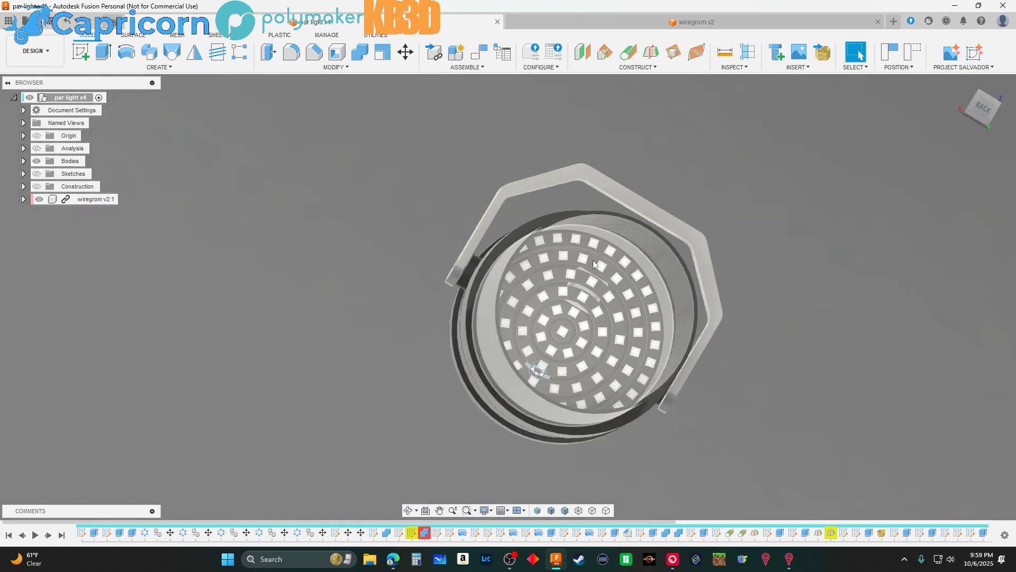
pyautogui.scroll(5, 598, 331)
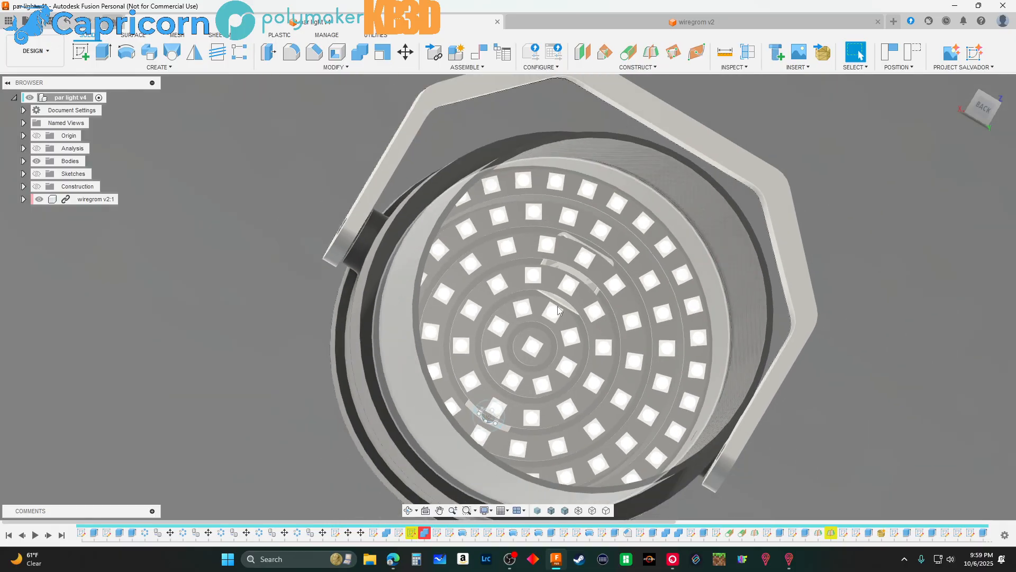
pyautogui.scroll(-5, 532, 313)
pyautogui.keyDown('shift'); pyautogui.moveTo(533, 313); pyautogui.dragTo(383, 399, button='middle'); pyautogui.keyUp('shift')
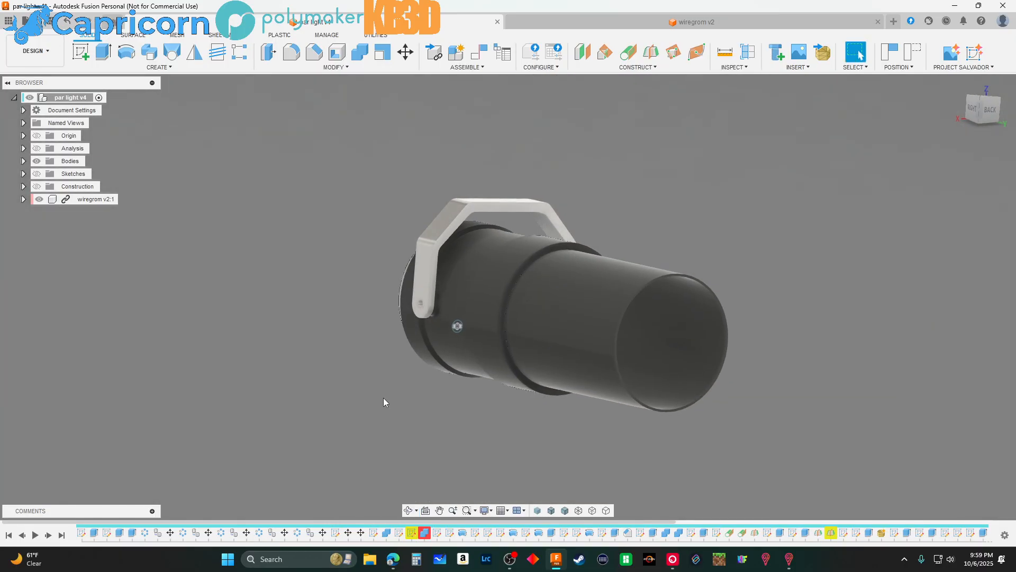
pyautogui.keyDown('shift'); pyautogui.moveTo(299, 393); pyautogui.dragTo(381, 402, button='middle'); pyautogui.keyUp('shift')
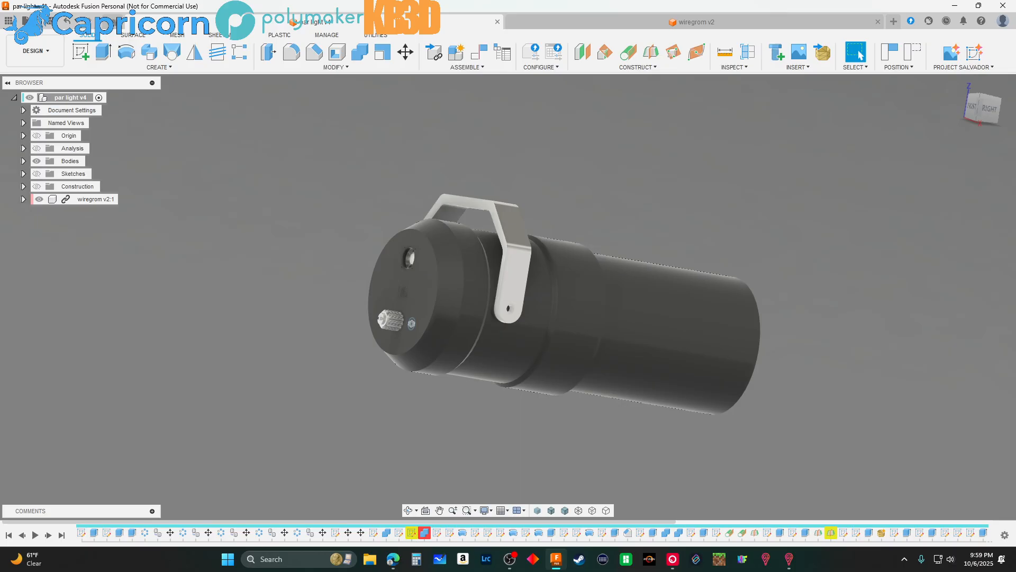
pyautogui.keyDown('shift'); pyautogui.moveTo(299, 251); pyautogui.dragTo(338, 260, button='middle'); pyautogui.keyUp('shift')
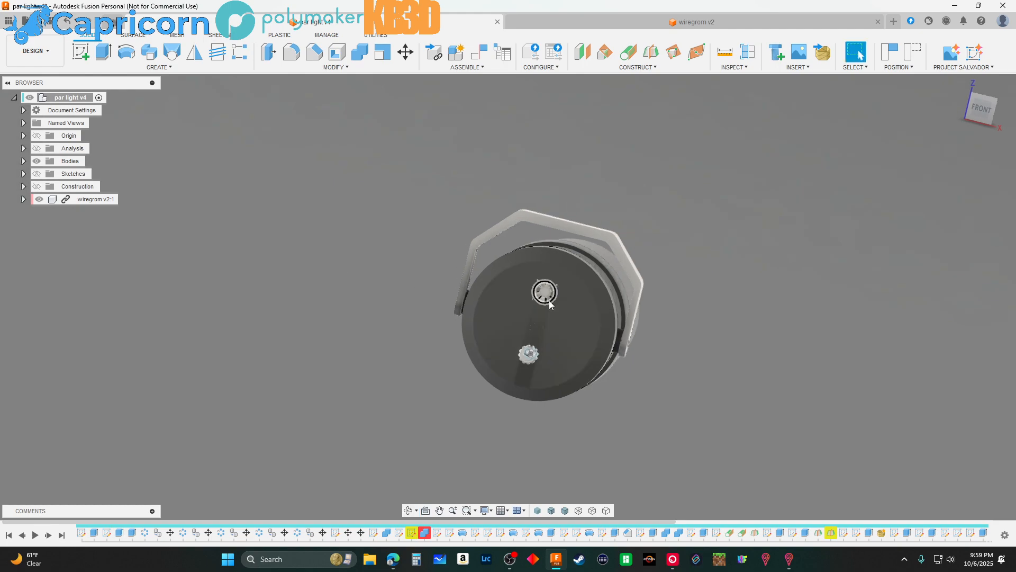
pyautogui.keyDown('shift'); pyautogui.moveTo(764, 418); pyautogui.dragTo(728, 390, button='middle'); pyautogui.keyUp('shift')
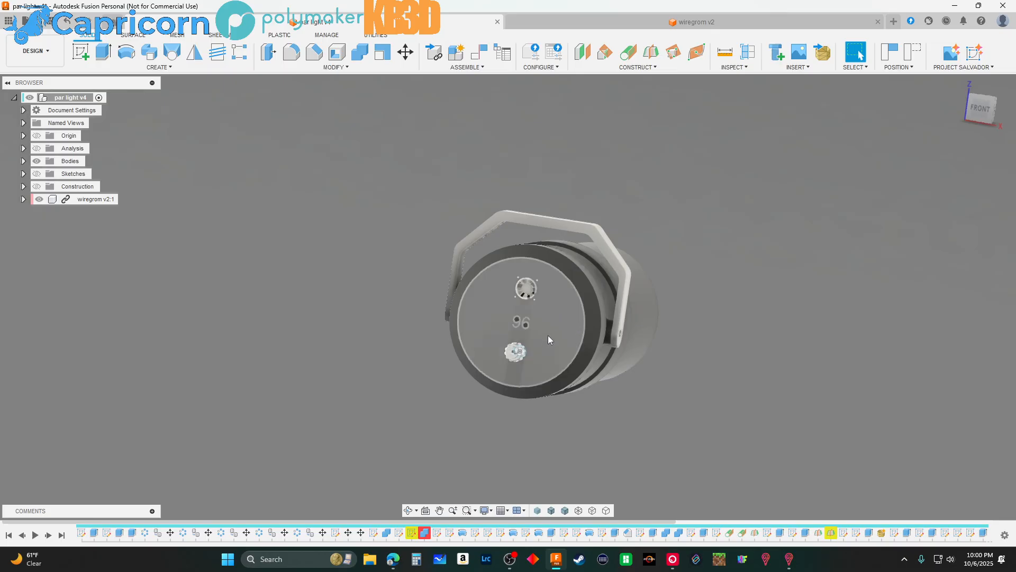
pyautogui.keyDown('shift'); pyautogui.moveTo(795, 331); pyautogui.dragTo(685, 348, button='middle'); pyautogui.keyUp('shift')
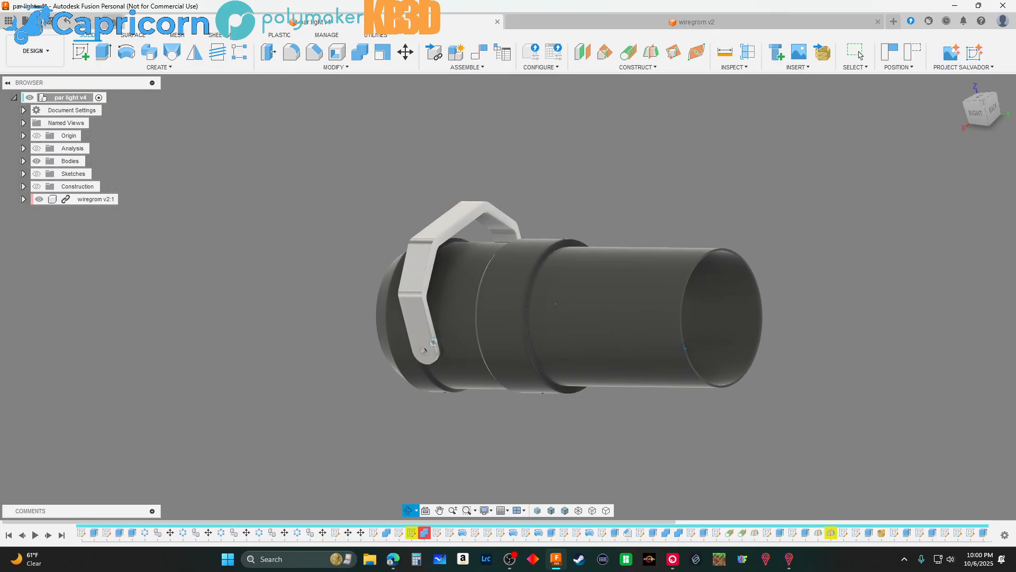
pyautogui.scroll(-3, 345, 202)
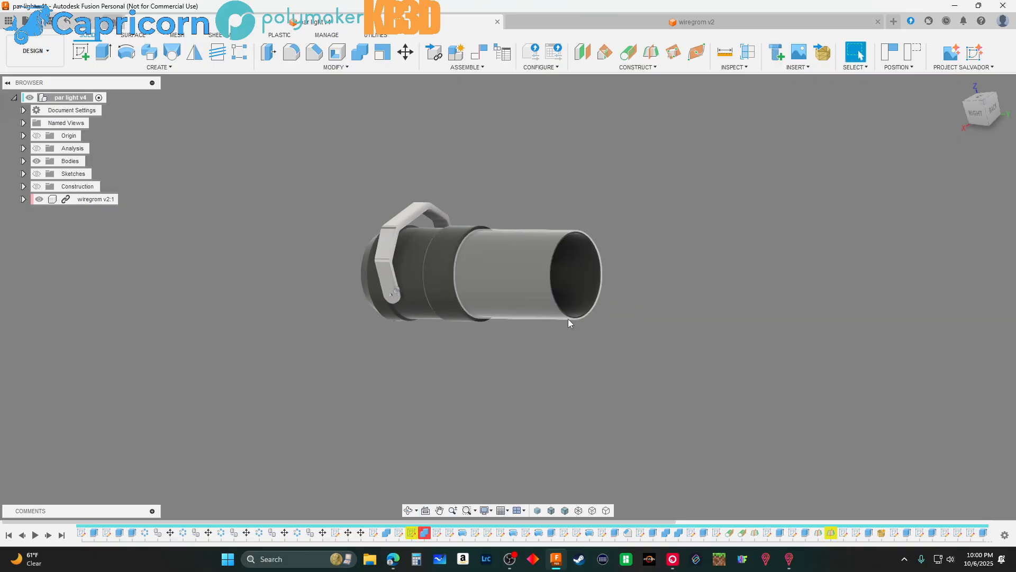
pyautogui.keyDown('shift'); pyautogui.moveTo(569, 323); pyautogui.dragTo(681, 344, button='middle'); pyautogui.keyUp('shift')
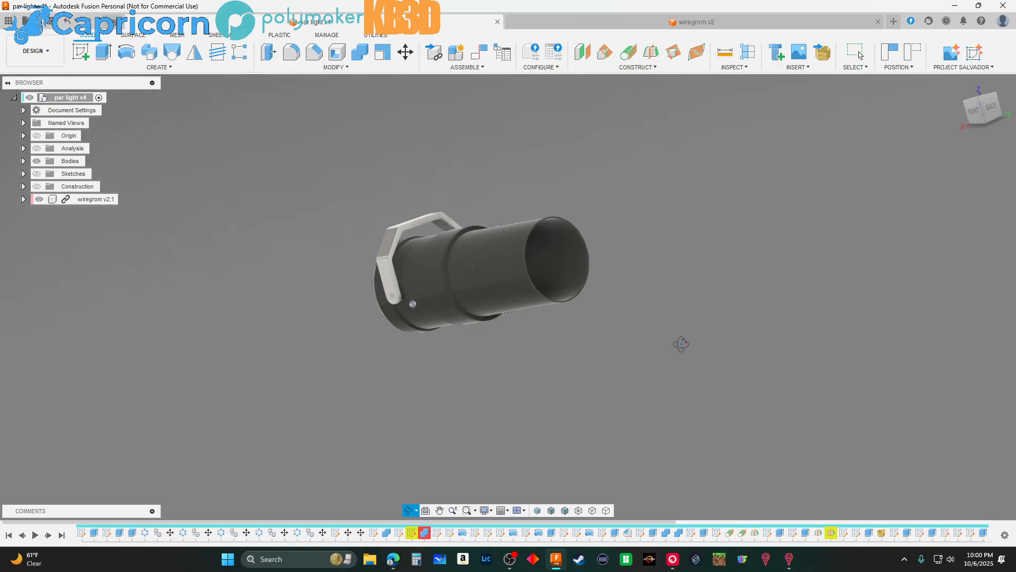
# Switch to the wiregrom design and send the split bolt body to Bambu Studio for 3D printing as a binary STL in millimetres
pyautogui.click(591, 23)
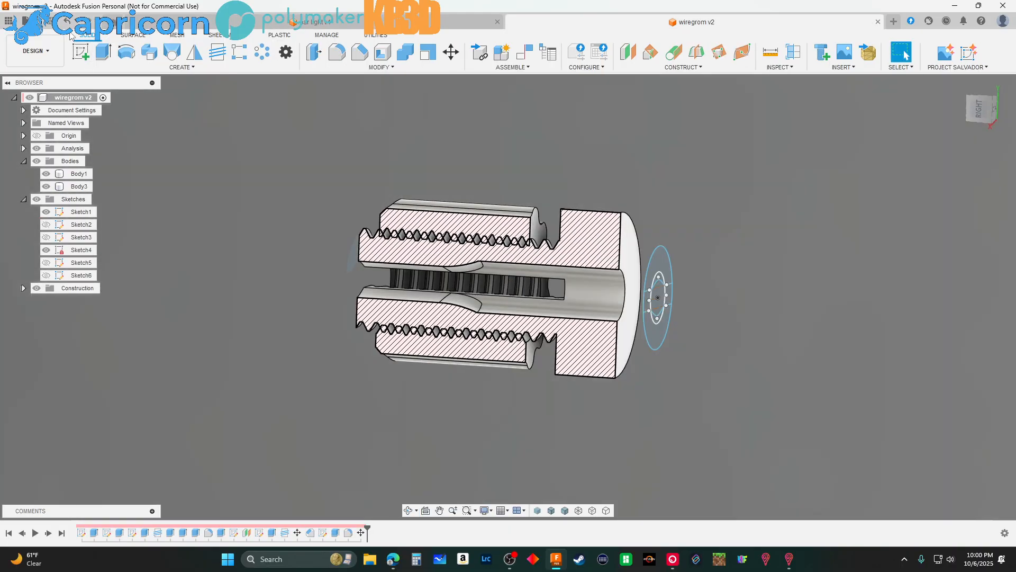
pyautogui.click(26, 21)
pyautogui.click(77, 165)
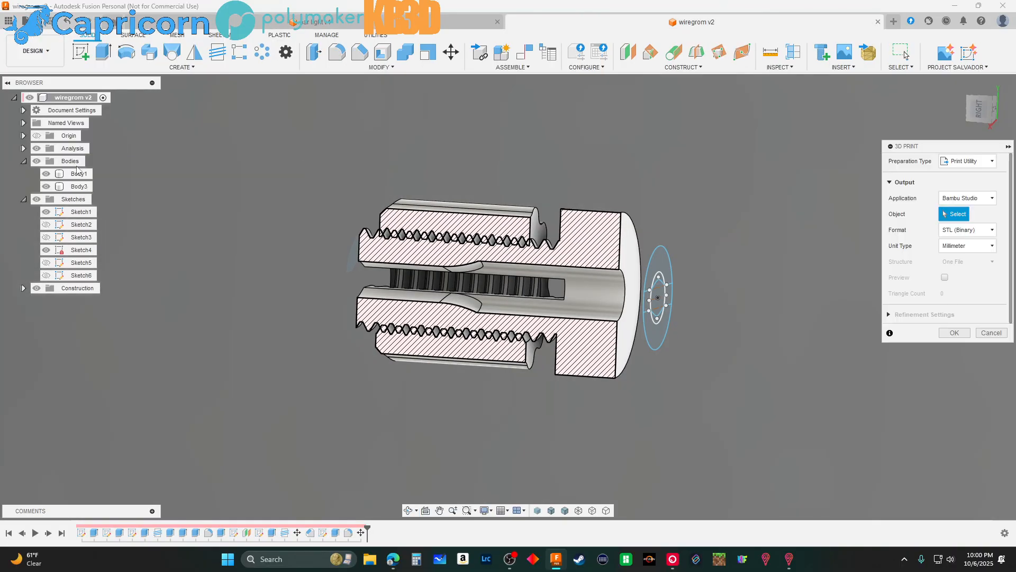
pyautogui.click(578, 248)
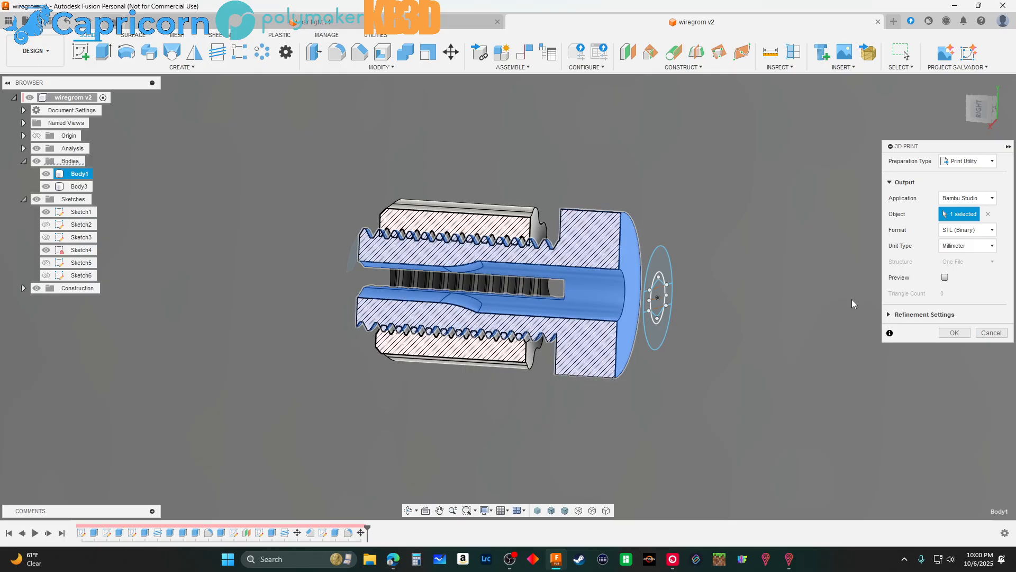
pyautogui.click(947, 332)
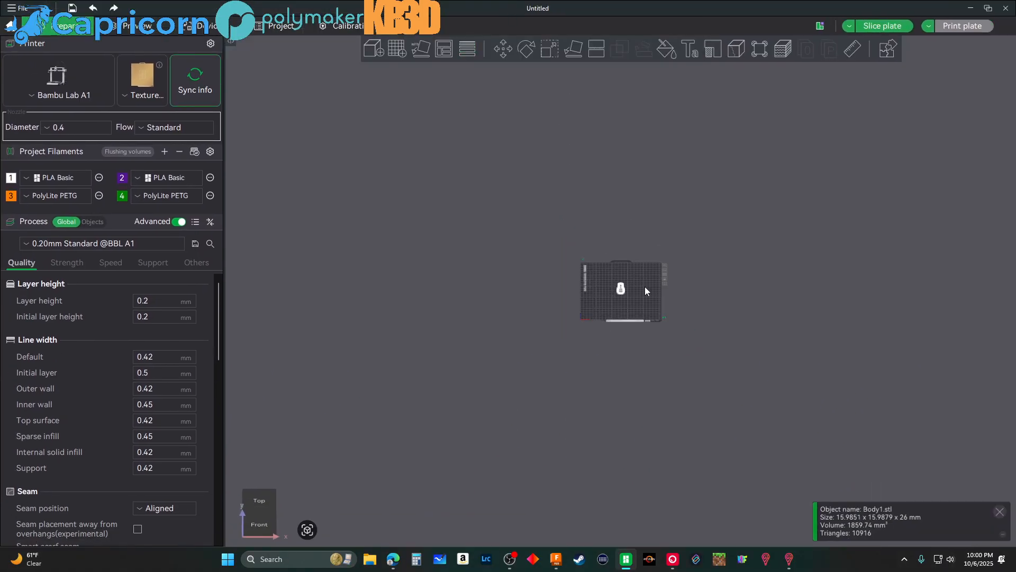
# Slice the plate holding the split bolt and inspect the sliced thread and slot from several angles
pyautogui.scroll(16, 636, 284)
pyautogui.moveTo(697, 406); pyautogui.dragTo(638, 391)
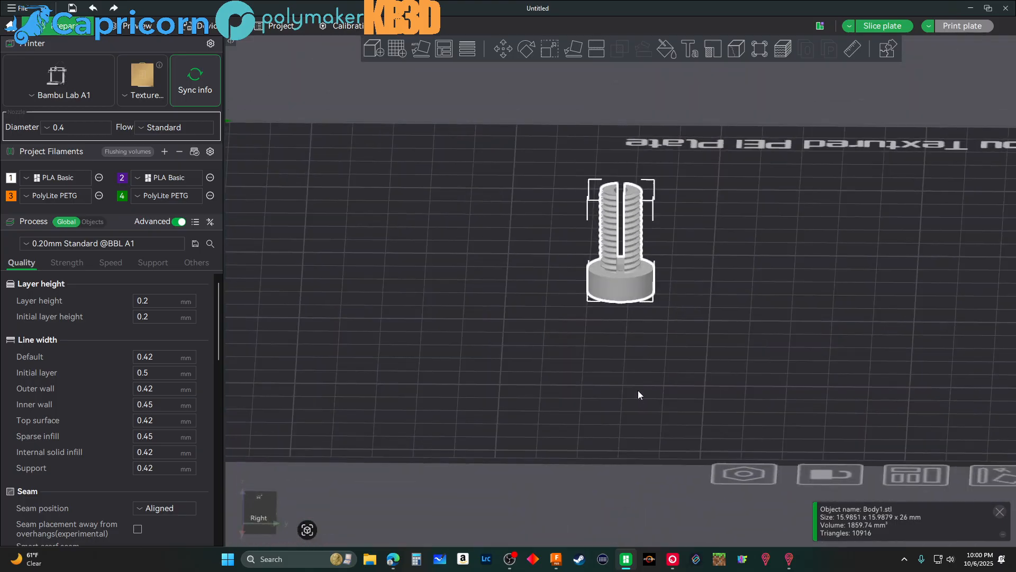
pyautogui.click(892, 26)
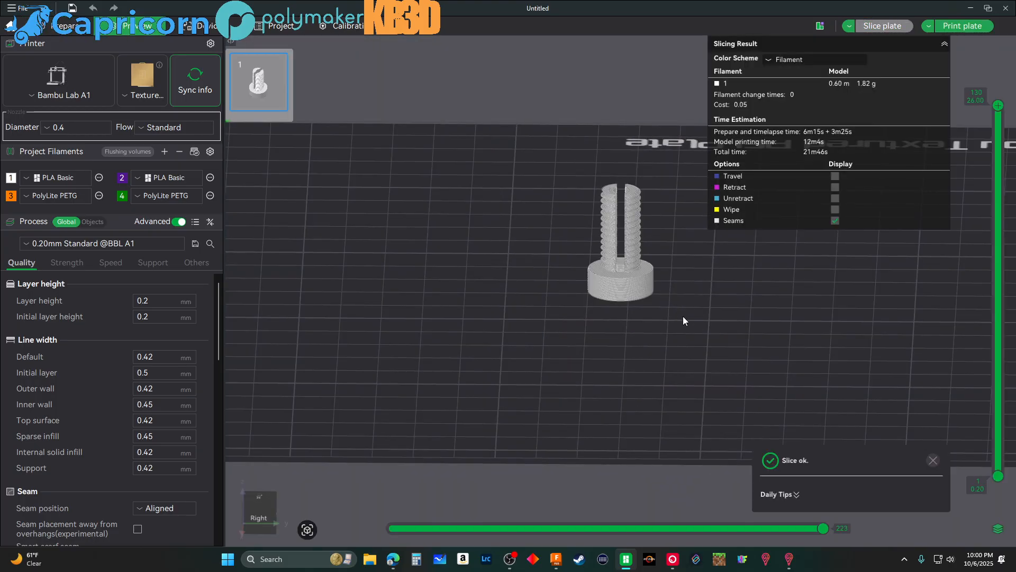
pyautogui.scroll(5, 683, 316)
pyautogui.moveTo(589, 304); pyautogui.dragTo(630, 356)
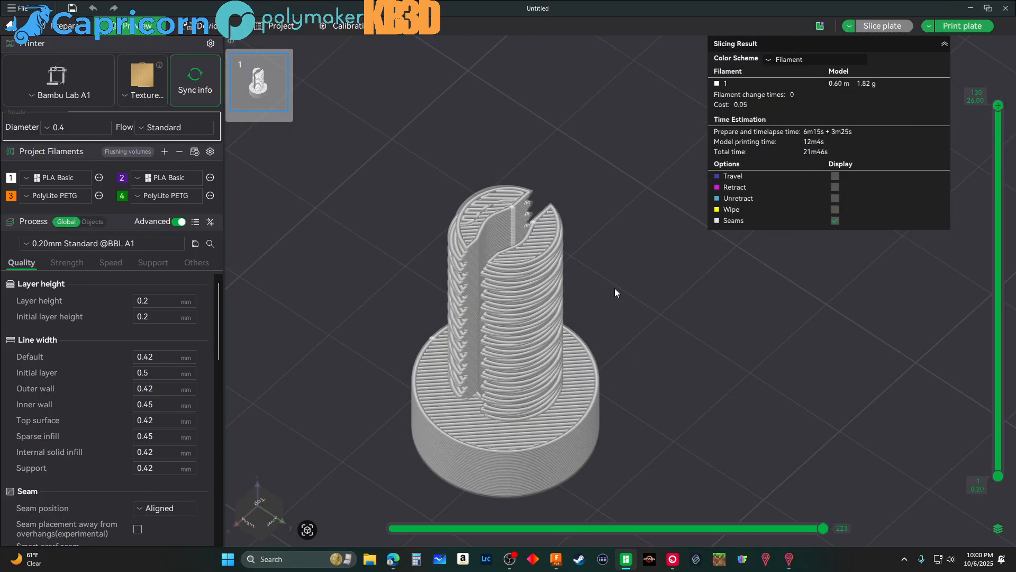
pyautogui.moveTo(615, 288); pyautogui.dragTo(666, 372)
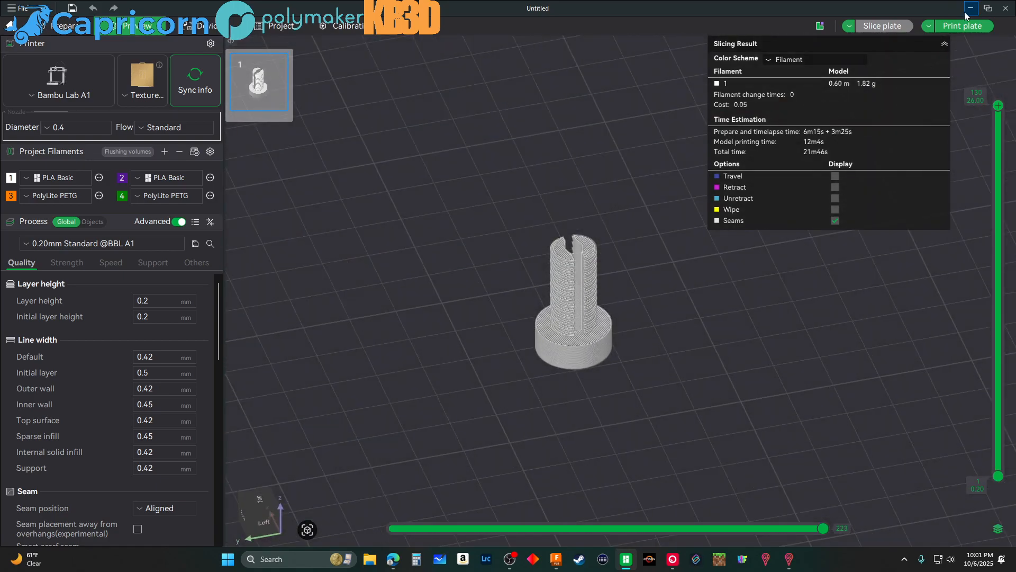